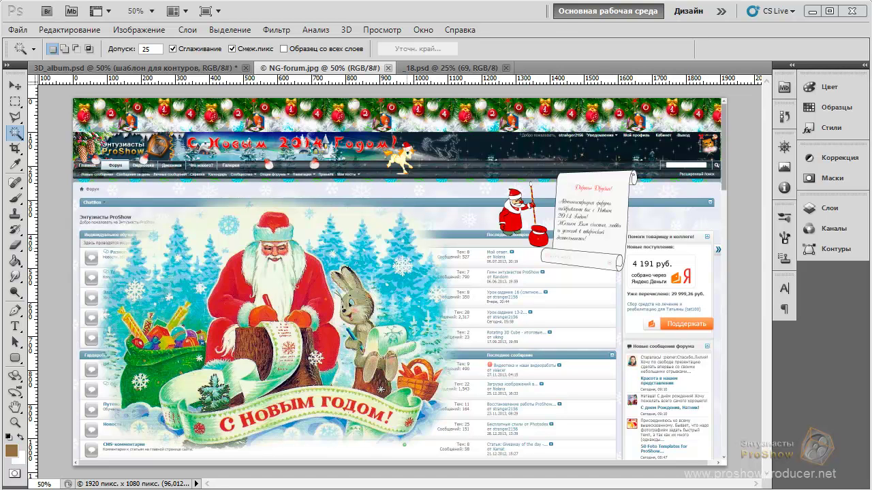
# - View the finished cover in _18.psd, return to 3D_album.psd, and select its Текстура обложки layer
pyautogui.click(444, 69)
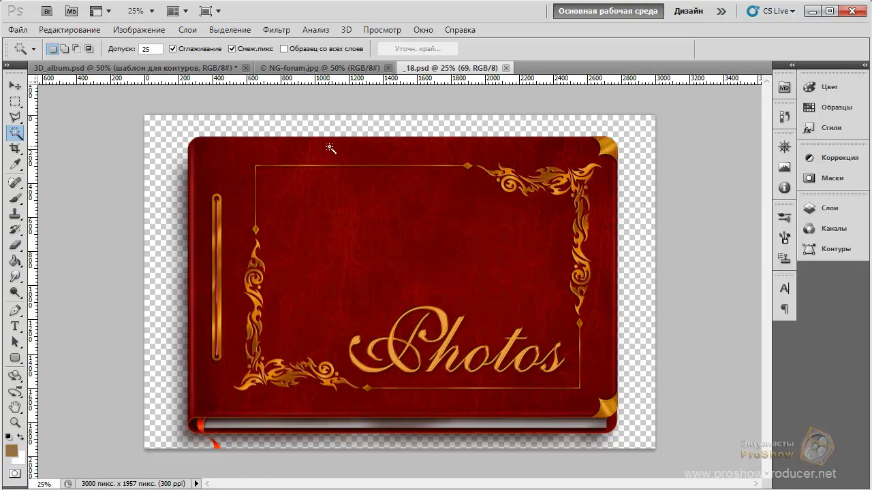
pyautogui.click(94, 72)
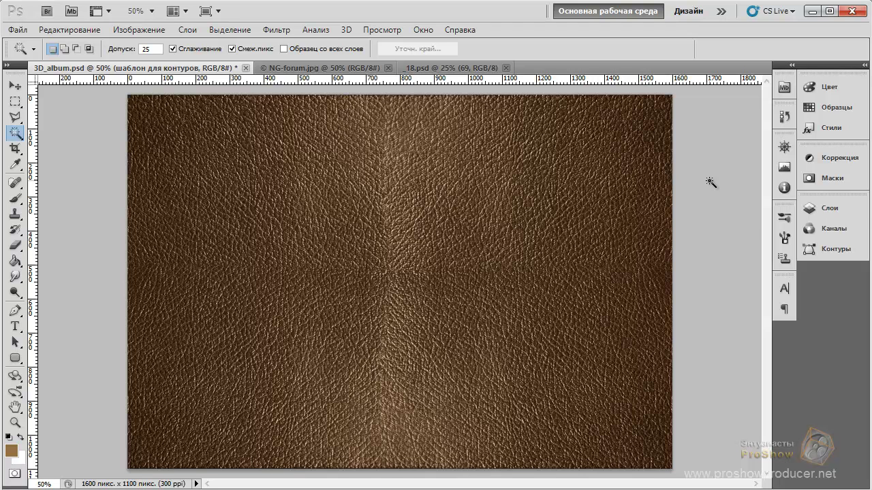
pyautogui.click(831, 214)
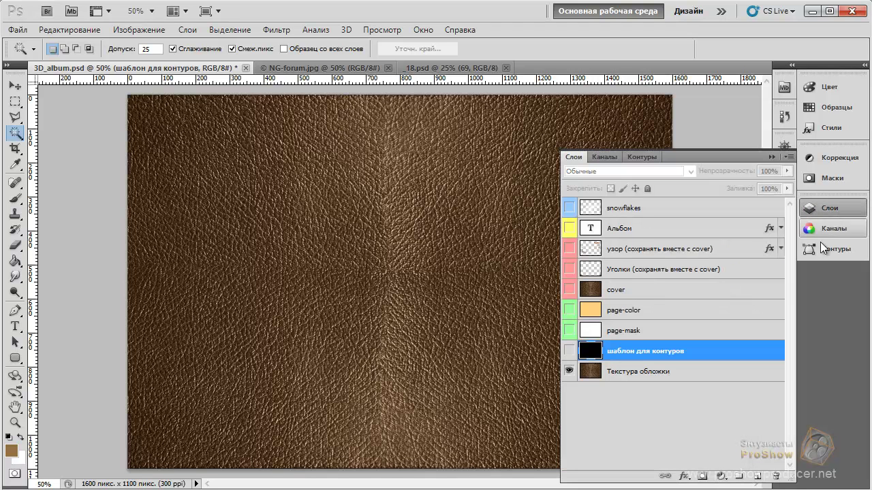
pyautogui.click(644, 374)
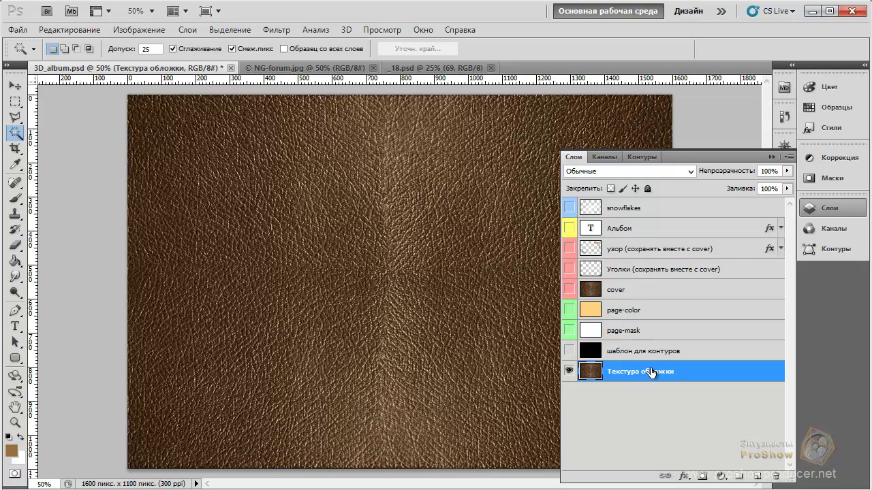
# - Show the шаблон для контуров, page-mask and page-color layers, and hide the Текстура обложки layer
pyautogui.click(569, 351)
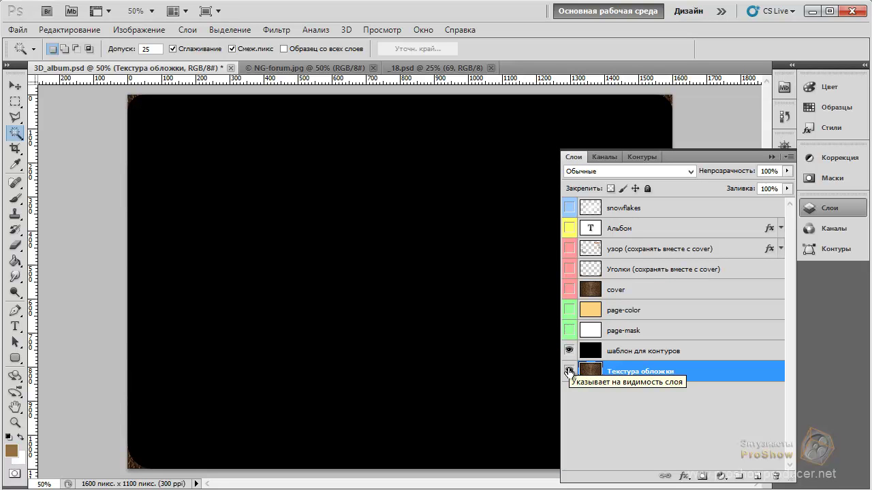
pyautogui.click(569, 372)
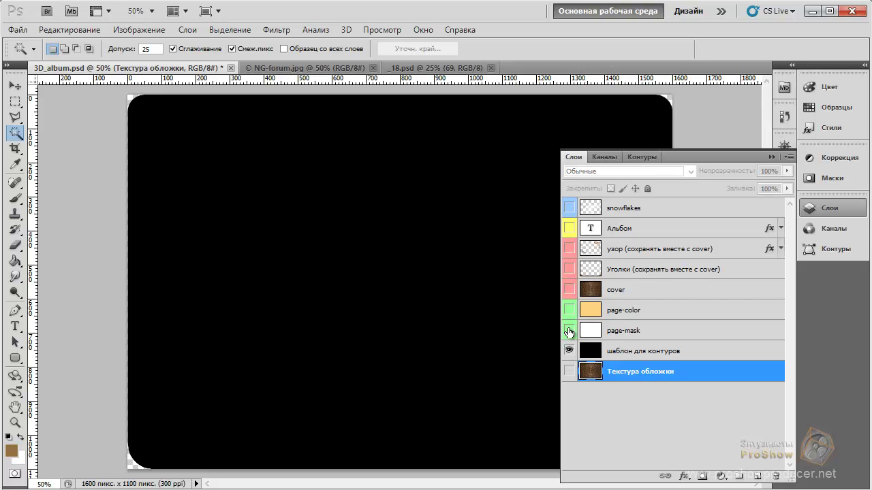
pyautogui.click(570, 333)
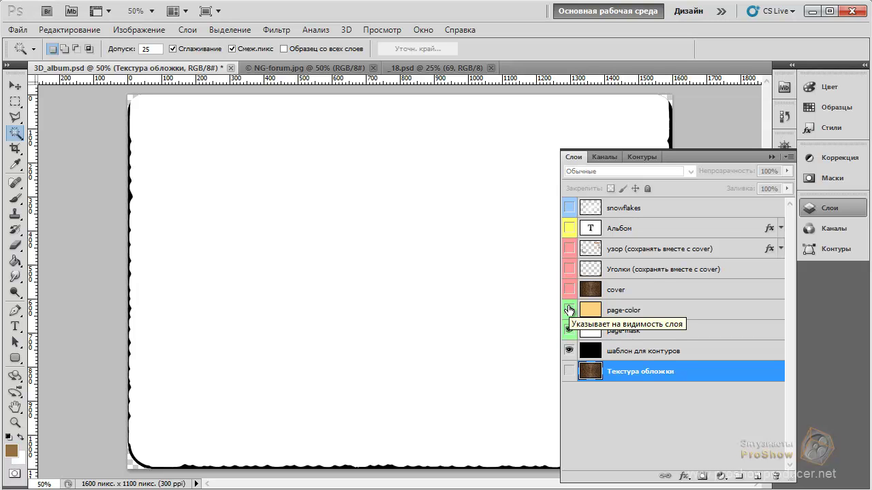
pyautogui.click(569, 310)
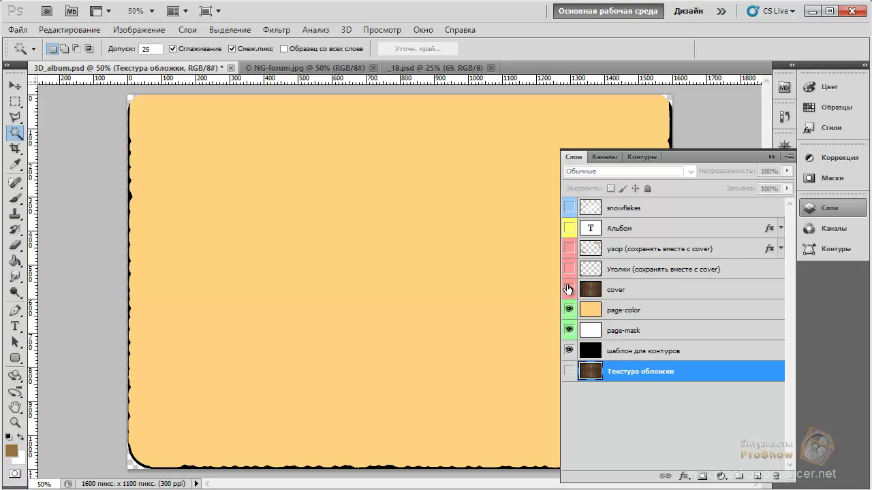
# - Show the cover layer together with the Уголки corners, the узор pattern and the Альбом text layer
pyautogui.click(568, 289)
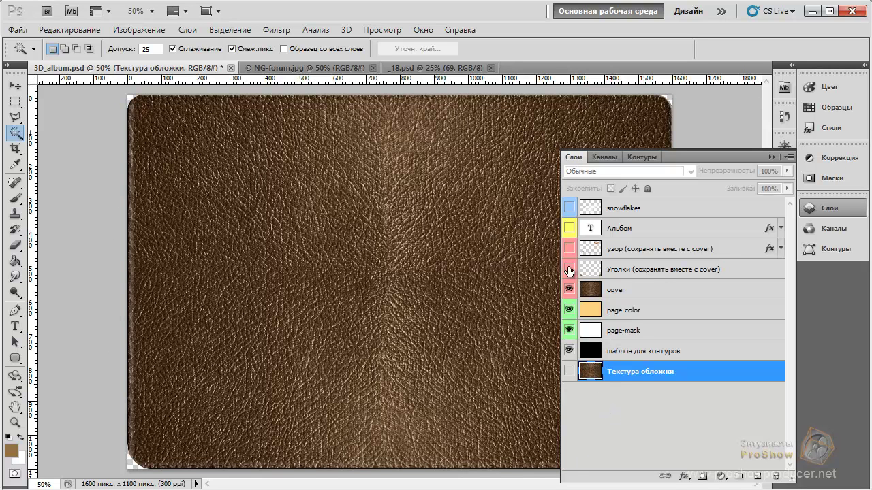
pyautogui.click(568, 269)
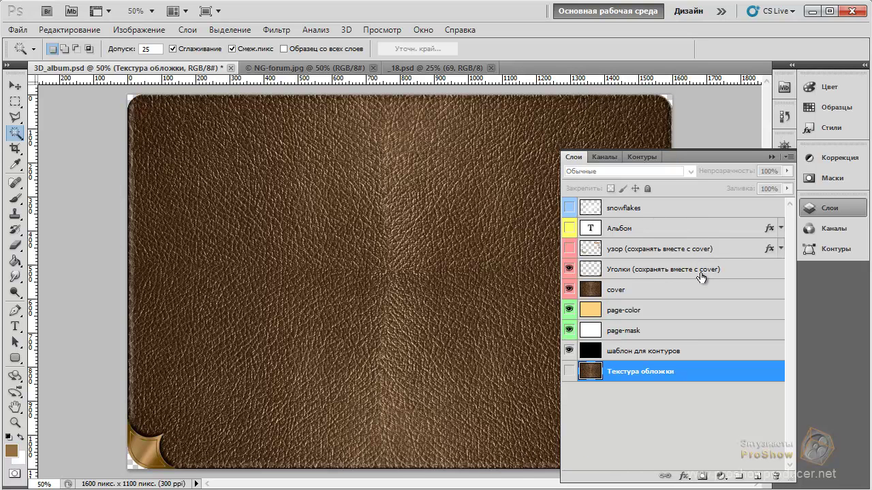
pyautogui.click(568, 249)
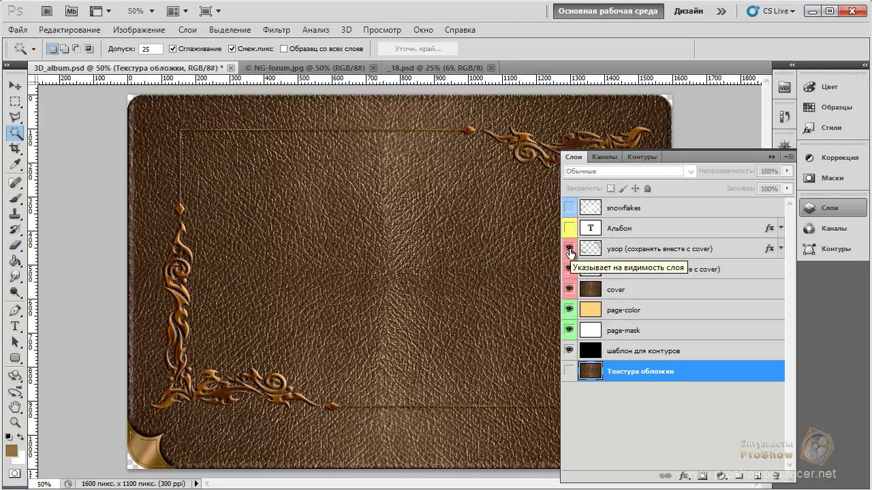
pyautogui.click(569, 229)
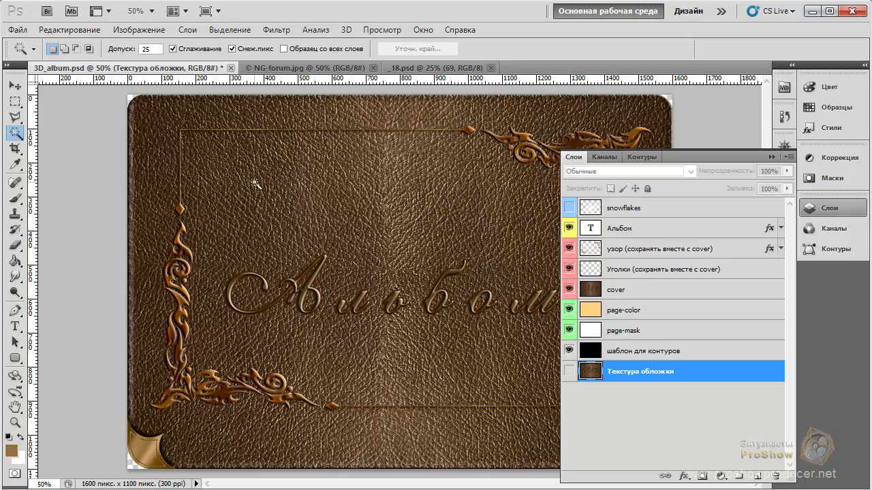
# - Review the document's image size settings without changing them, and activate the Move tool
pyautogui.click(140, 31)
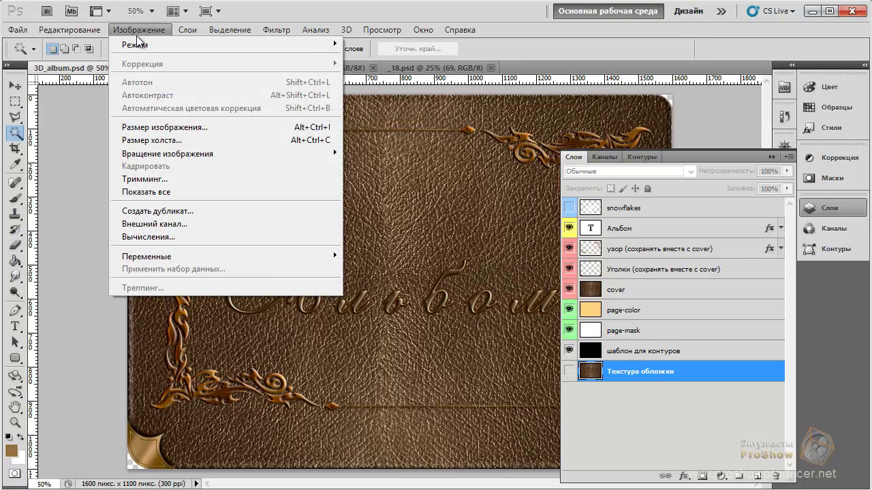
pyautogui.click(158, 127)
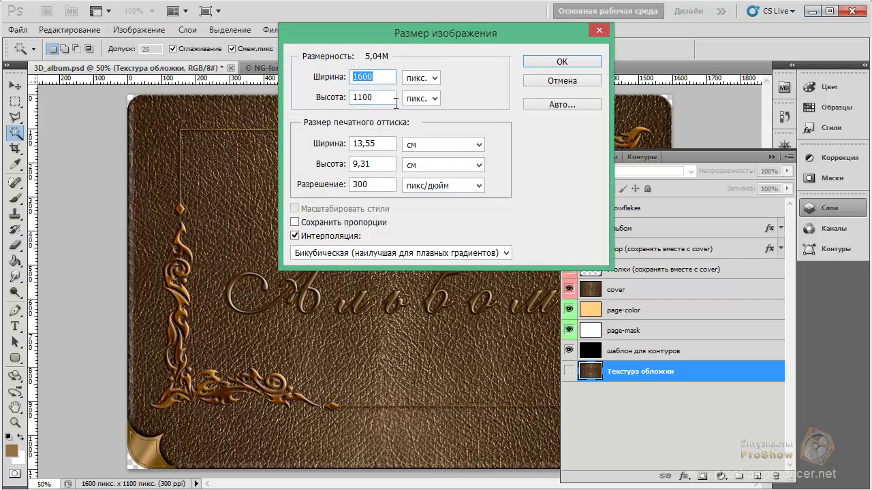
pyautogui.click(544, 82)
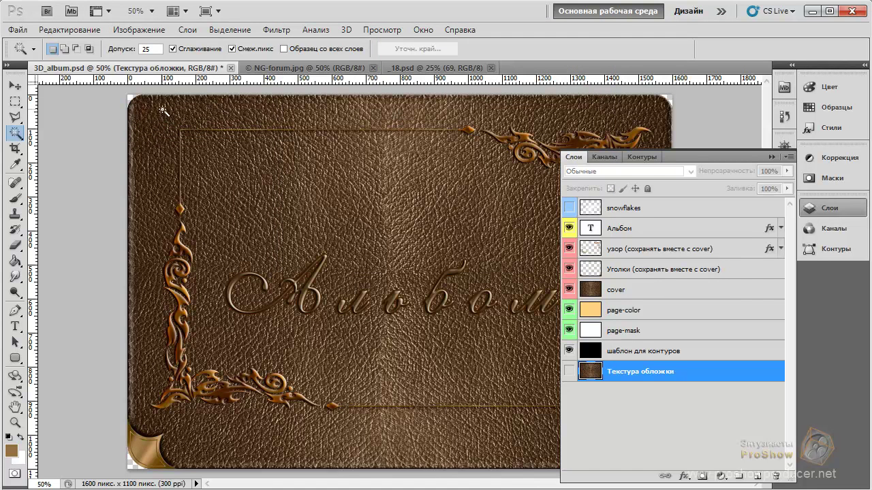
pyautogui.click(15, 86)
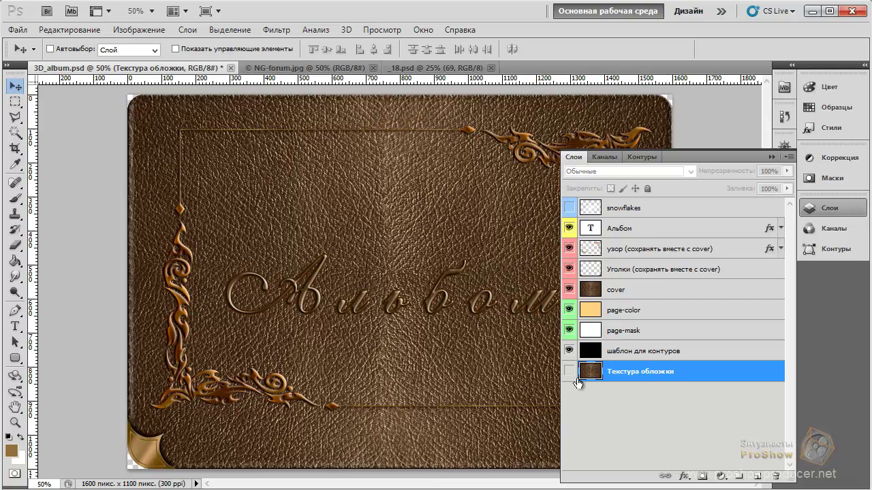
# - Hide the узор, Альбом, Уголки and cover layers so only the page layers and contour template are displayed
pyautogui.click(569, 248)
pyautogui.click(568, 229)
pyautogui.click(569, 269)
pyautogui.click(569, 290)
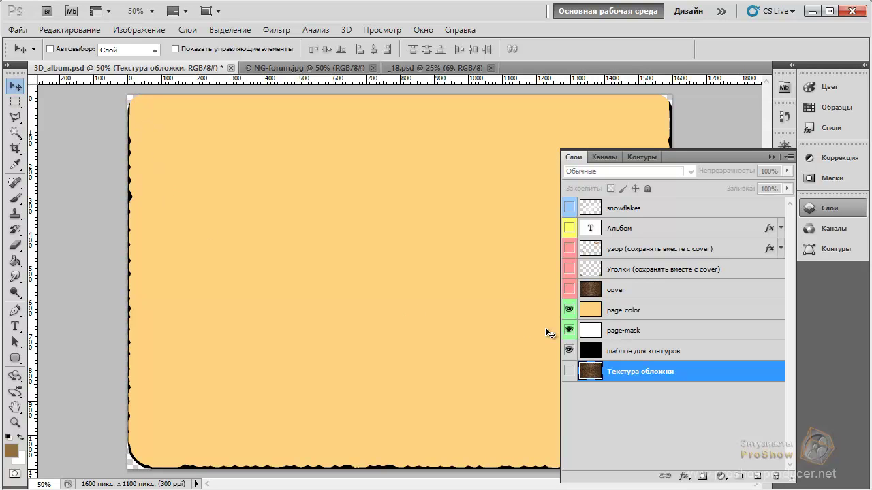
# - Compare the page shape with the cover and contour template by switching the page-mask, cover and шаблон для контуров layers off and on
pyautogui.click(569, 350)
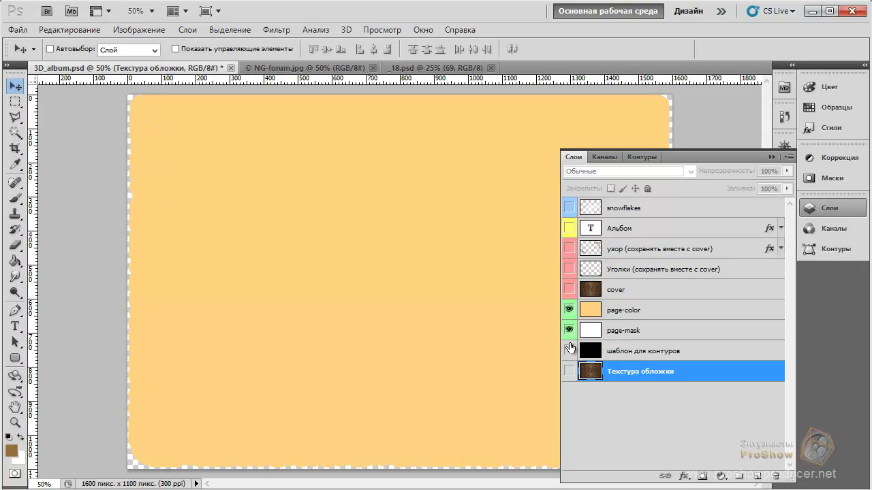
pyautogui.click(569, 331)
pyautogui.click(569, 289)
pyautogui.click(569, 289)
pyautogui.click(568, 351)
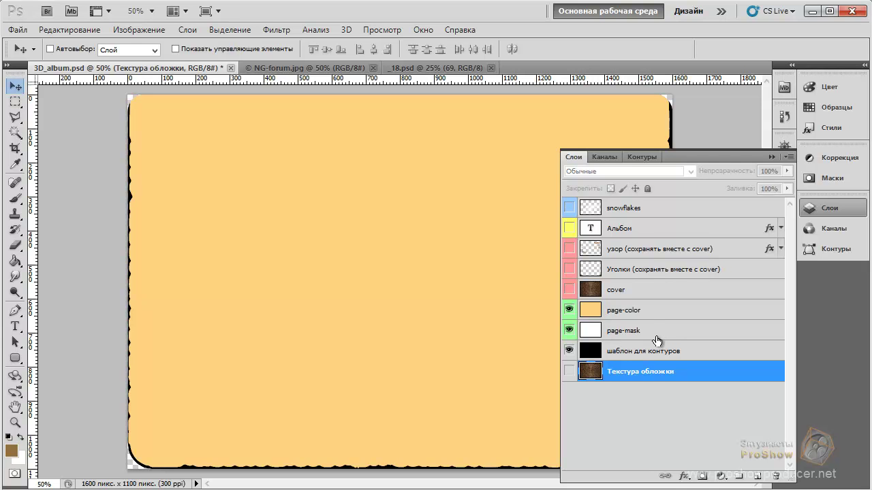
# - Isolate the white page shape by hiding the page-color and шаблон для контуров layers, and select page-mask
pyautogui.click(570, 311)
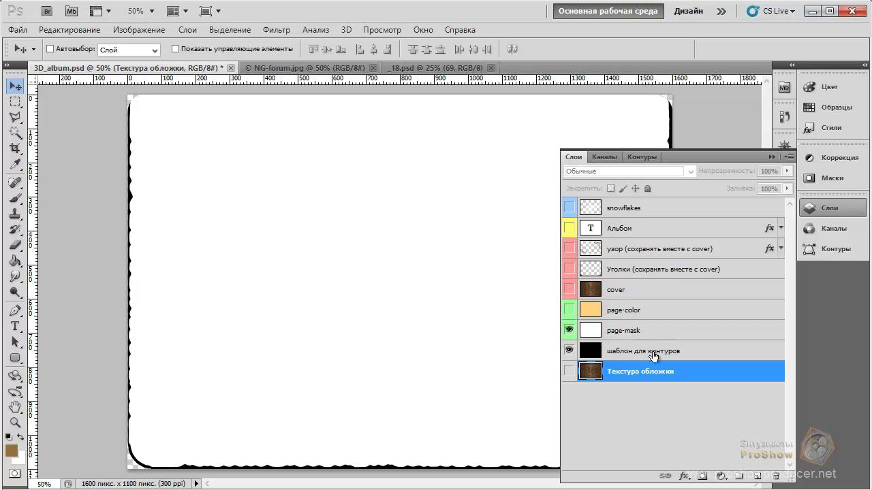
pyautogui.click(569, 351)
pyautogui.click(627, 332)
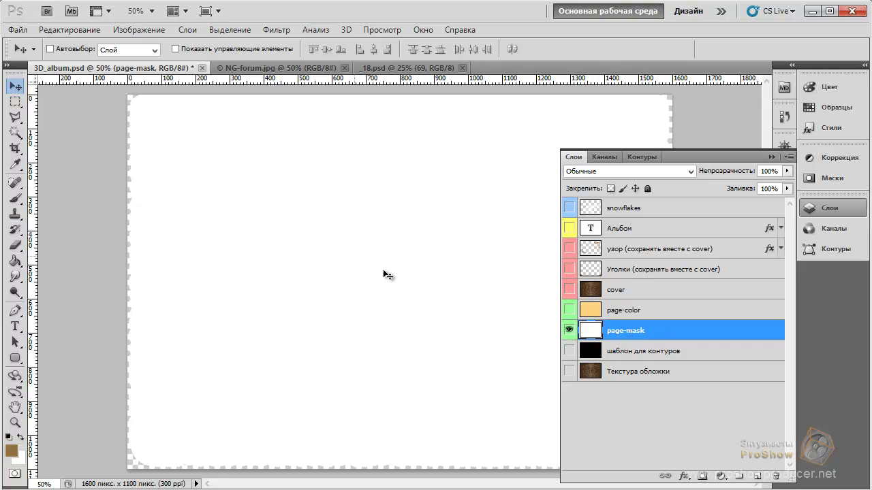
# - Display page-color on its own with page-mask hidden, and hide page-color again to leave the canvas empty
pyautogui.click(569, 312)
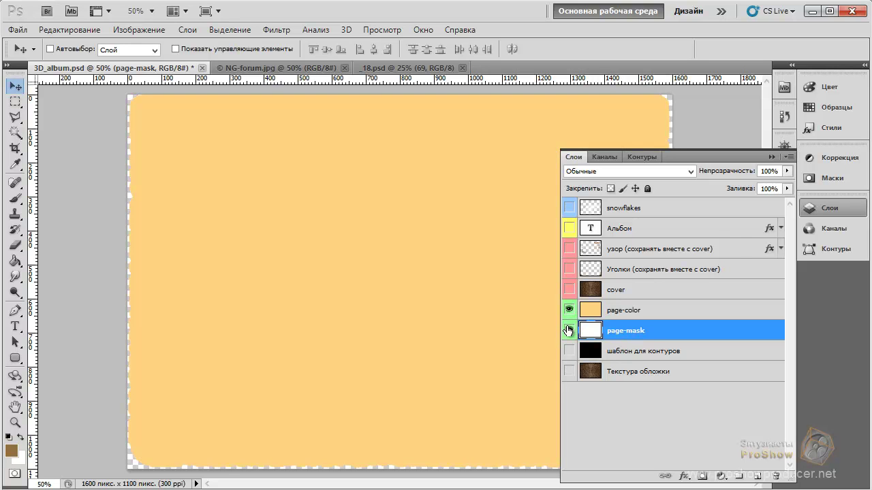
pyautogui.click(569, 330)
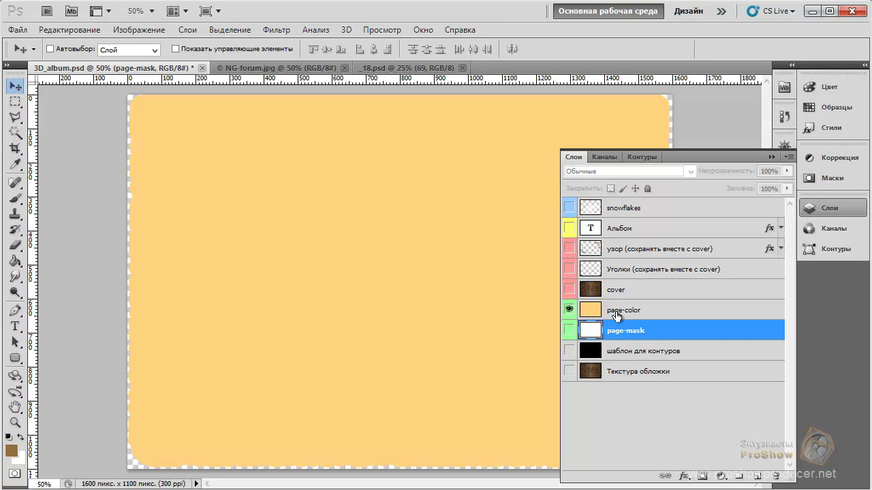
pyautogui.click(568, 310)
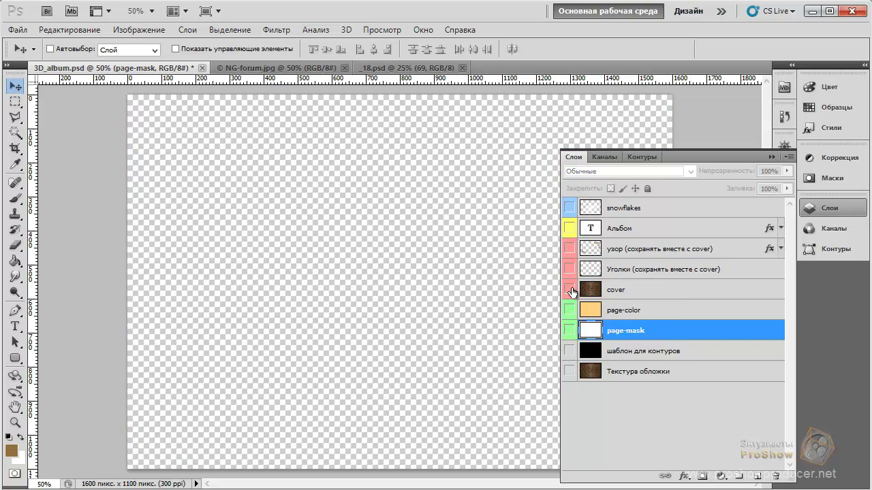
# - Turn on the complete cover: the cover, Уголки, узор and Альбом layers
pyautogui.click(569, 289)
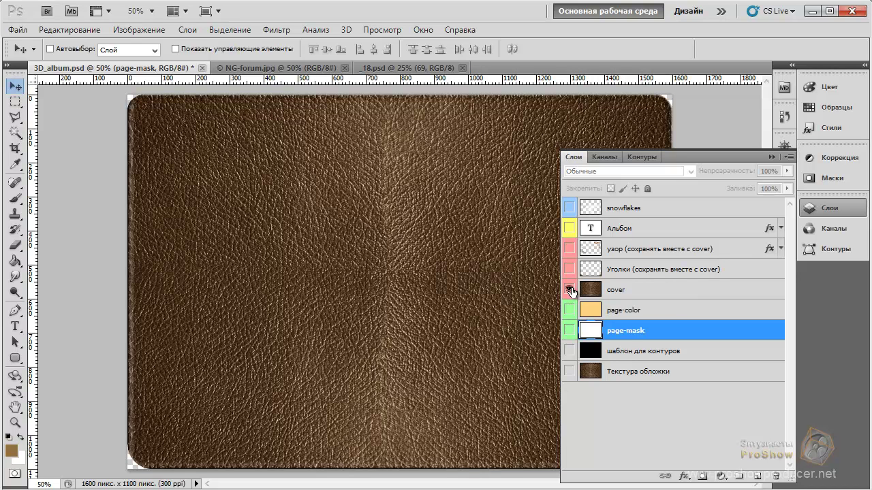
pyautogui.click(569, 269)
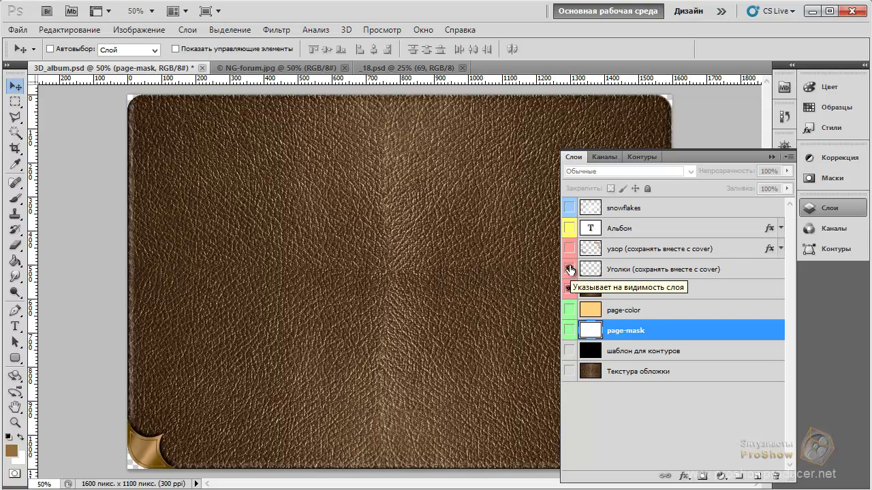
pyautogui.click(569, 249)
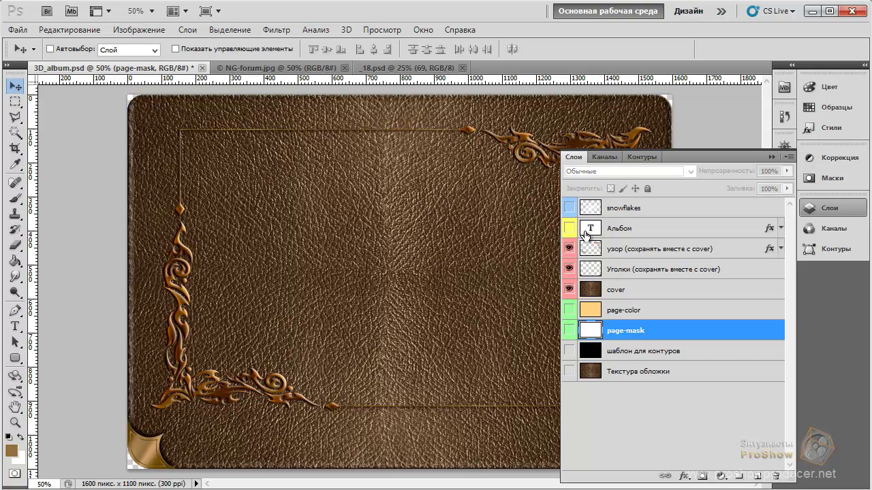
pyautogui.click(568, 228)
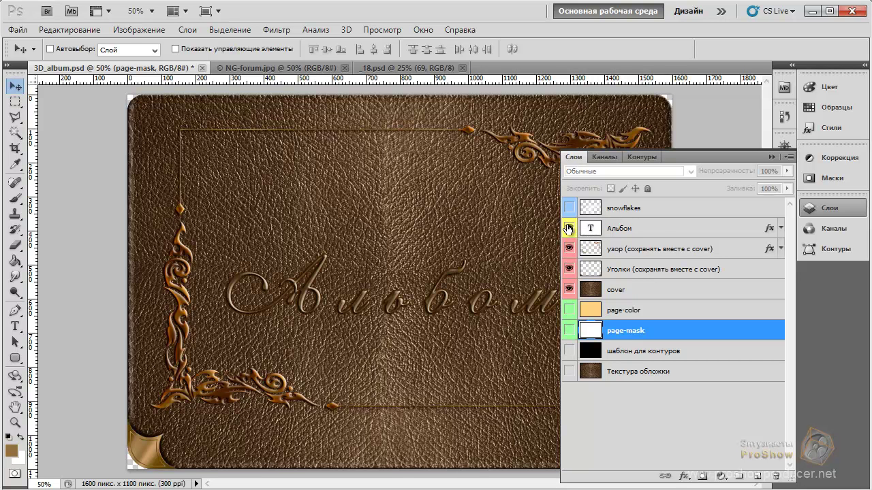
# - Select the cover layer, keep its name as it is, and switch the Альбом text layer off and back on
pyautogui.click(612, 291)
pyautogui.doubleClick(612, 292)
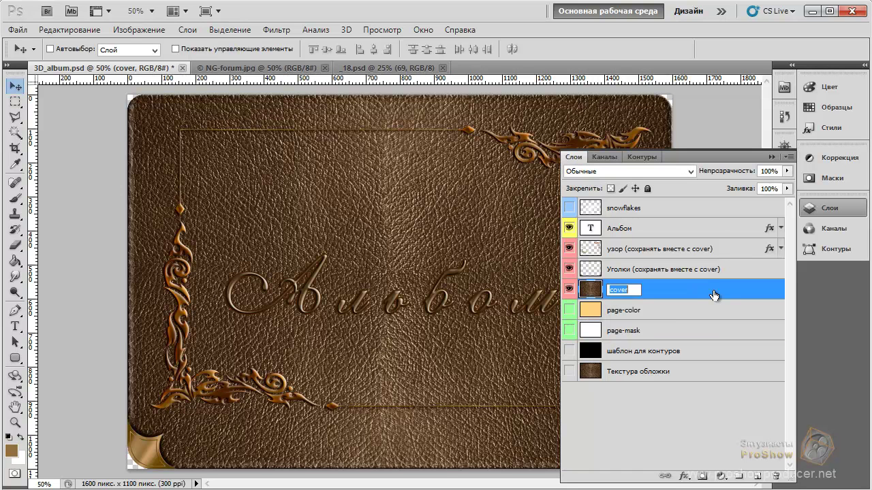
pyautogui.press('Return')
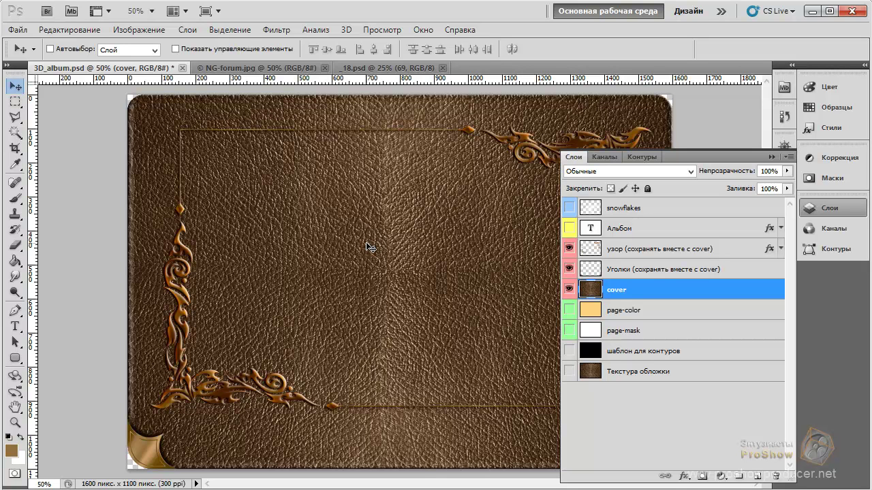
pyautogui.click(567, 230)
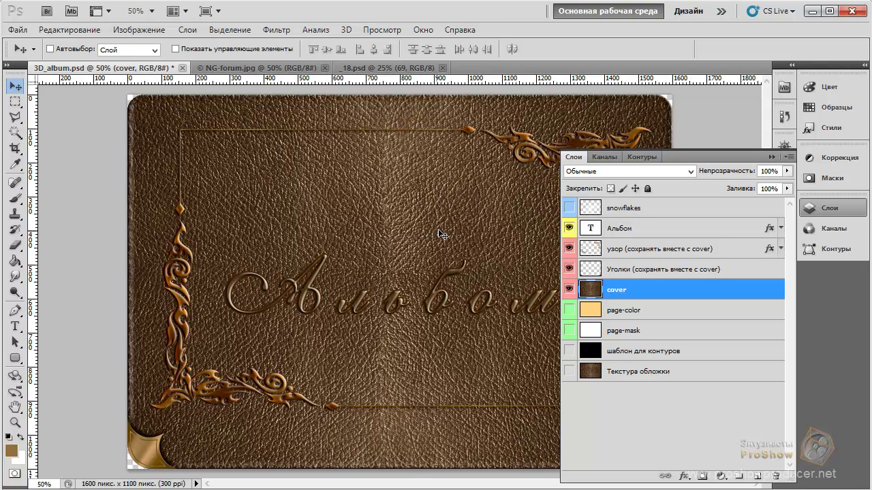
# - Make the page-color layer visible beneath the cover and leave it as the selected layer
pyautogui.click(624, 314)
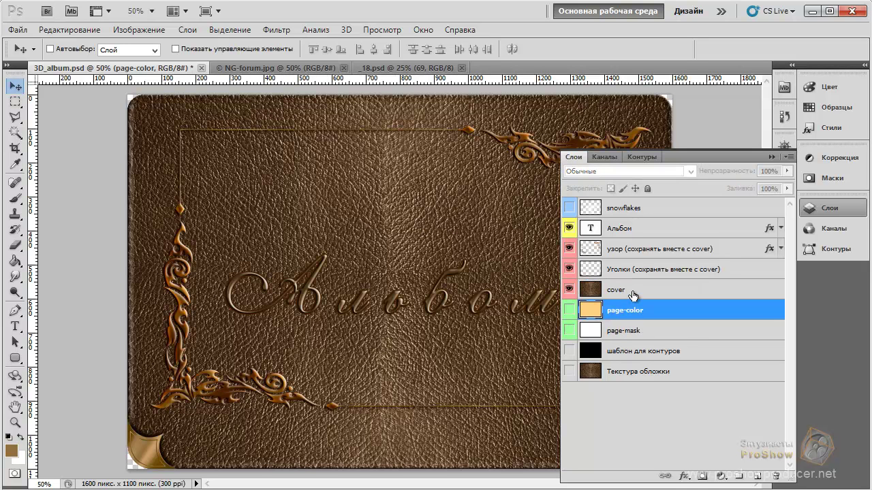
pyautogui.click(633, 294)
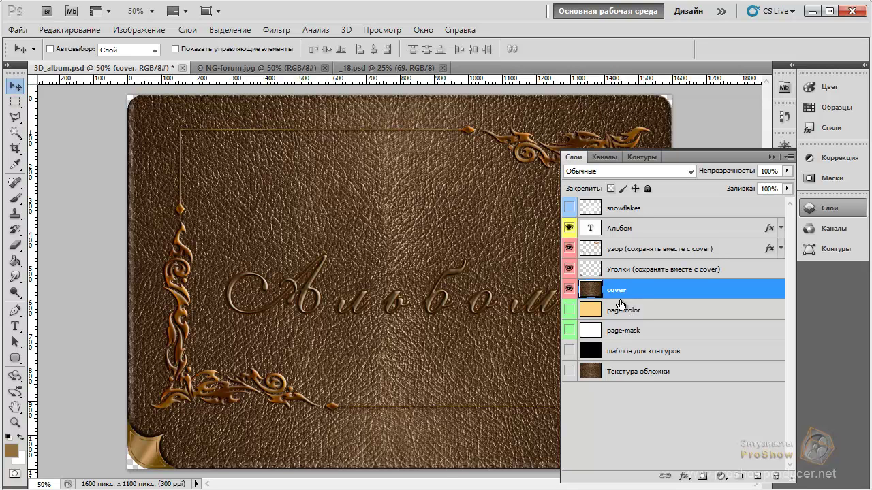
pyautogui.click(569, 311)
pyautogui.click(627, 333)
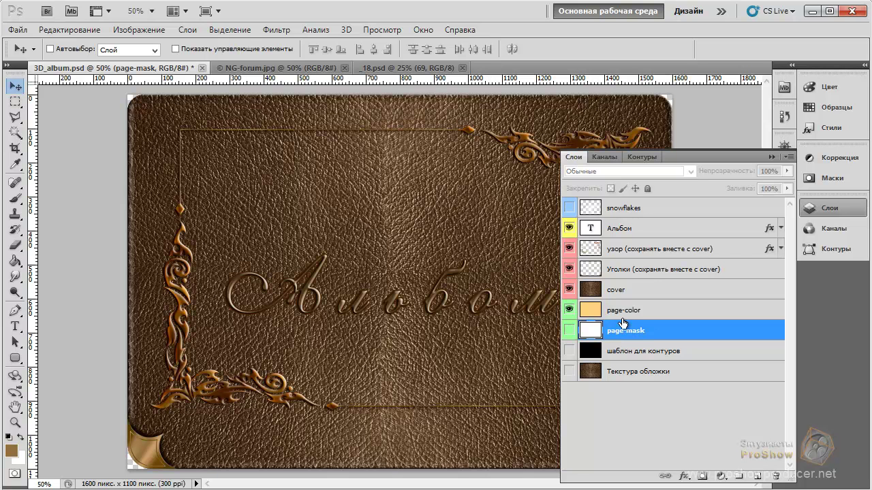
pyautogui.click(622, 312)
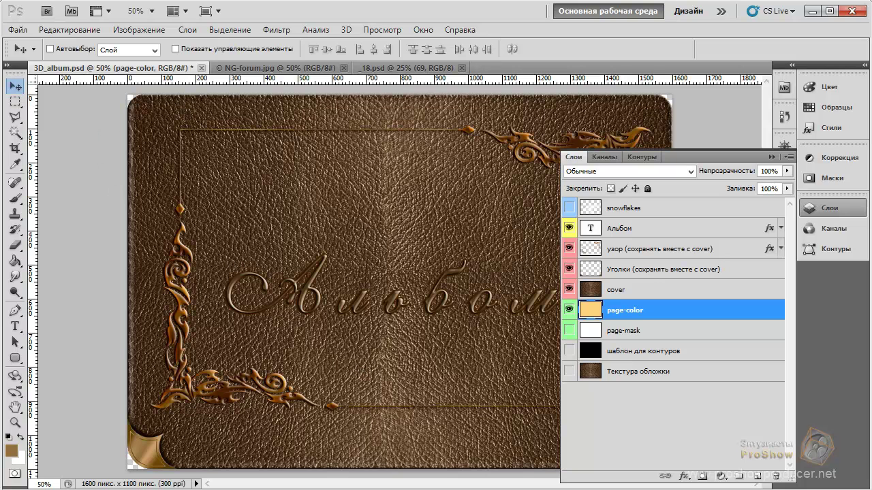
# - Switch to ProShow Producer, select the second slide and play the Урок 18-1 show from the first slide
pyautogui.click(102, 476)
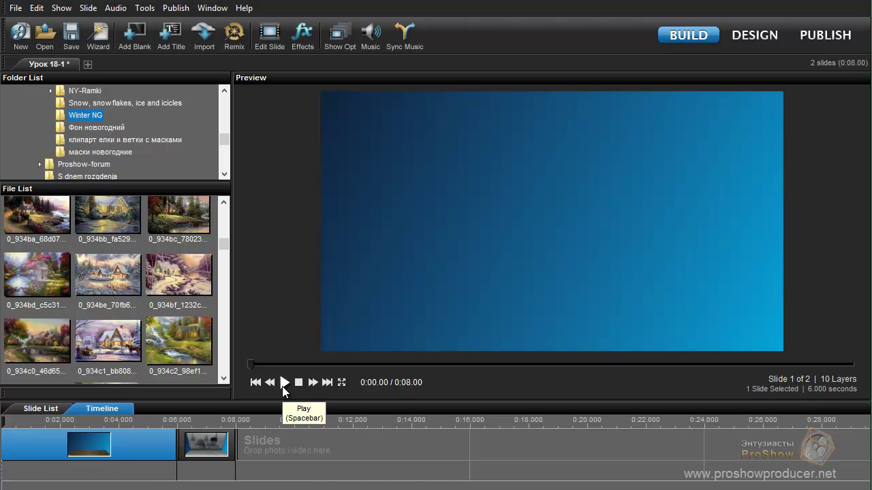
pyautogui.click(209, 446)
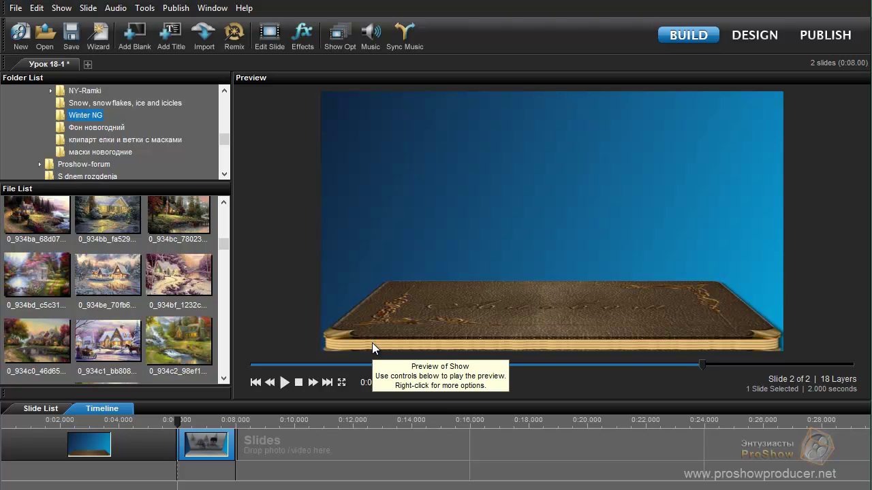
pyautogui.click(268, 384)
pyautogui.click(285, 383)
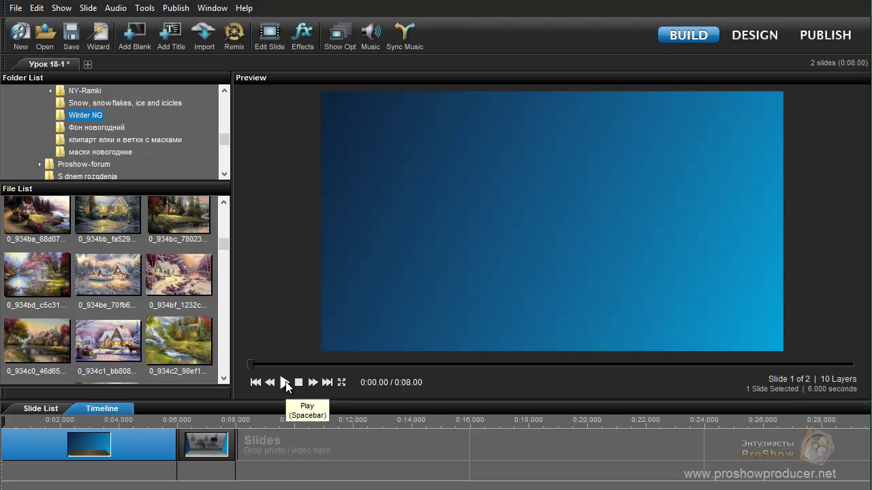
# - Open the second slide for editing and inspect its bottom two layers, the Gradient 1 background and the lower cover layer
pyautogui.doubleClick(208, 452)
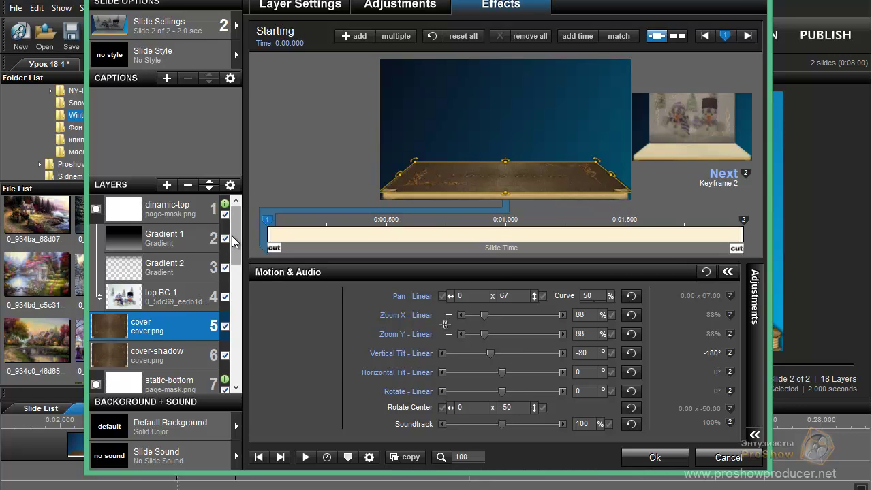
pyautogui.moveTo(235, 246); pyautogui.dragTo(235, 382)
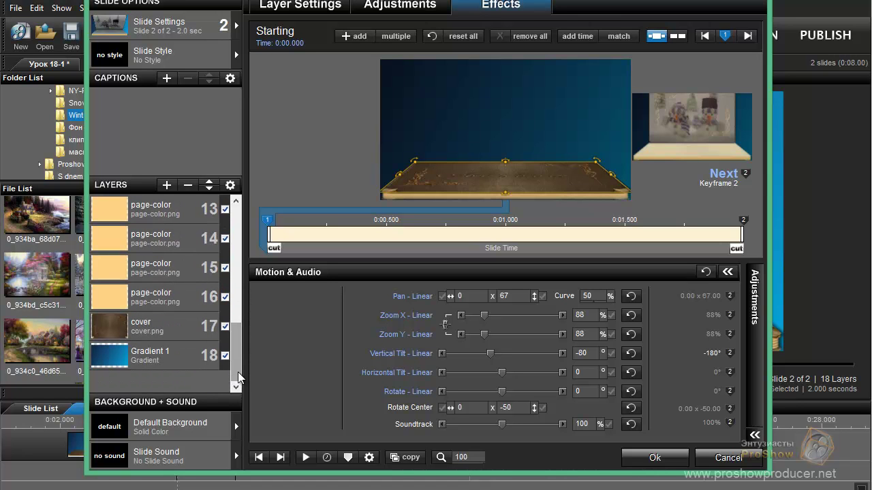
pyautogui.click(165, 355)
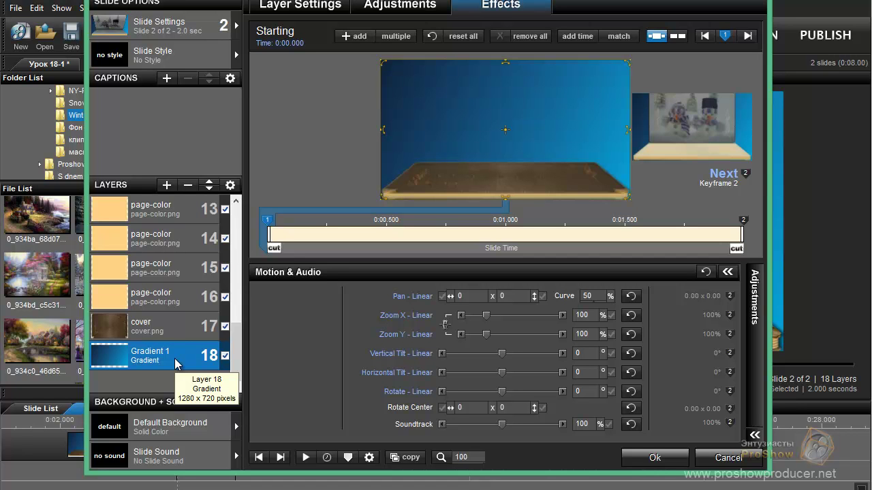
pyautogui.scroll(1, 240, 336)
pyautogui.moveTo(240, 336)
pyautogui.mouseDown()
pyautogui.moveTo(240, 216)
pyautogui.moveTo(240, 348)
pyautogui.mouseUp()
pyautogui.click(215, 334)
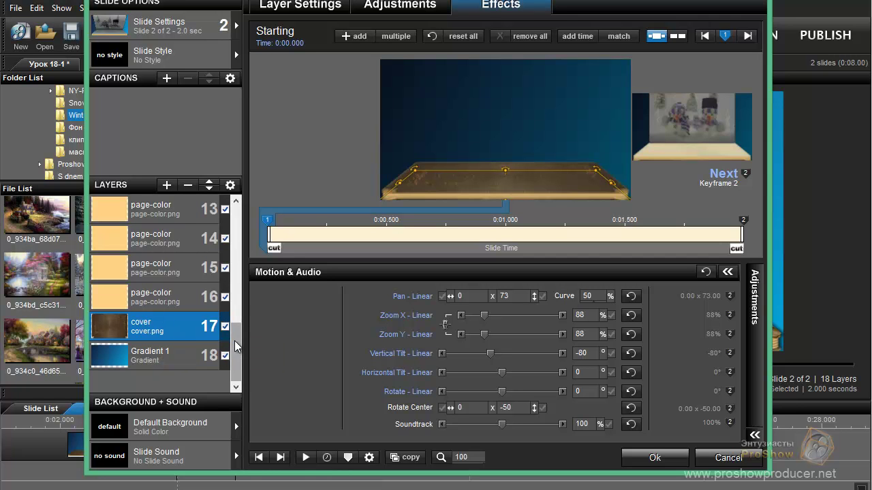
# - Inspect the page-color layers 11 to 14 one by one in the second slide
pyautogui.scroll(1, 236, 332)
pyautogui.scroll(2, 235, 332)
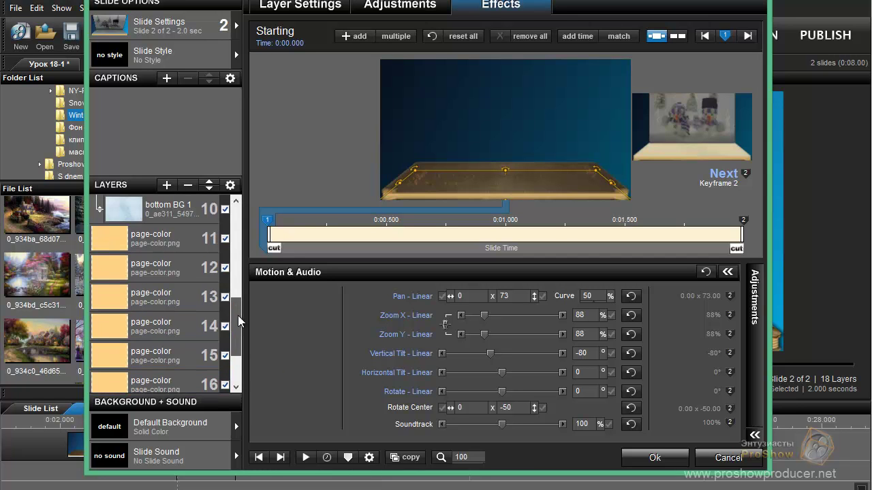
pyautogui.click(165, 251)
pyautogui.click(166, 269)
pyautogui.click(166, 301)
pyautogui.click(168, 327)
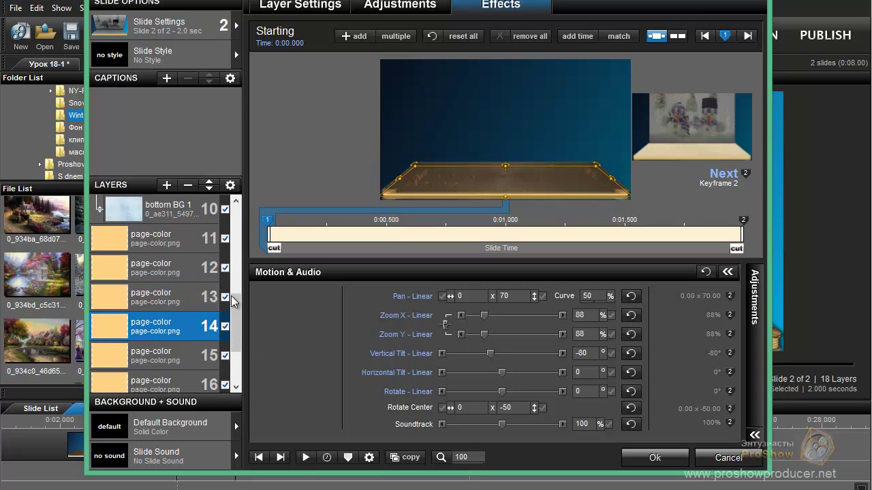
# - Examine the second slide's upper layers from static-bottom up to dinamic-top, and close the slide editor
pyautogui.moveTo(236, 312); pyautogui.dragTo(239, 267)
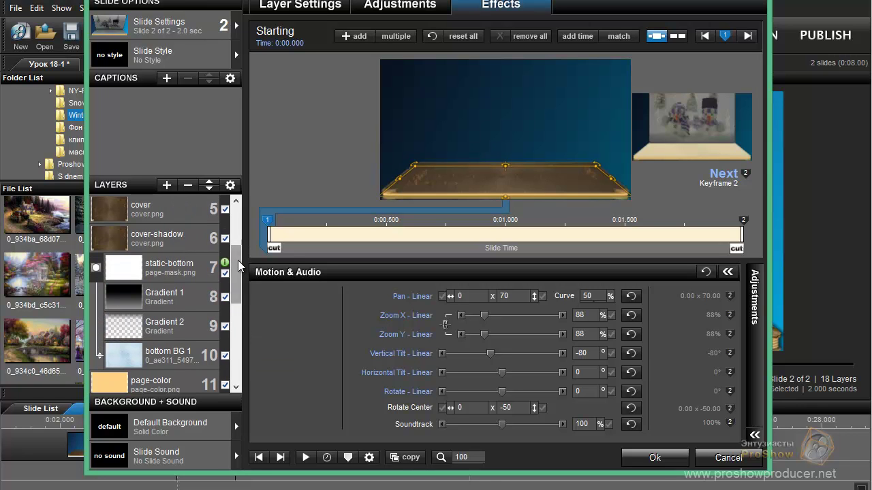
pyautogui.moveTo(239, 267); pyautogui.dragTo(239, 258)
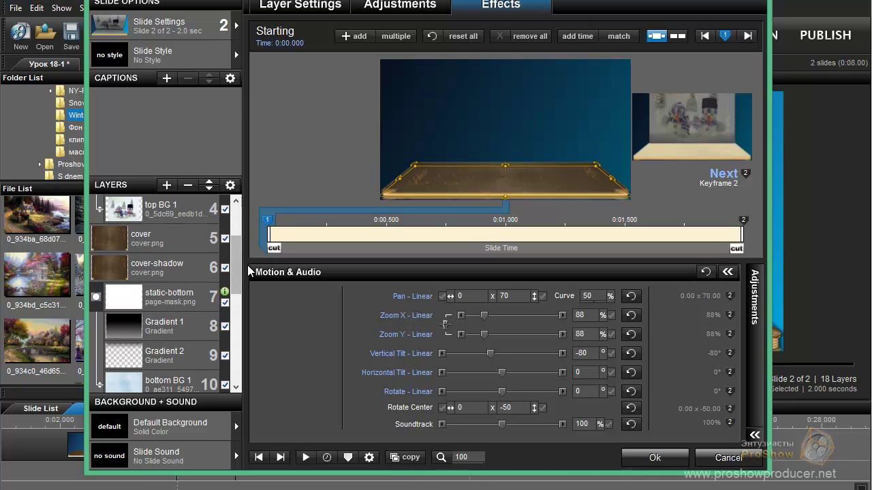
pyautogui.moveTo(240, 260); pyautogui.dragTo(240, 222)
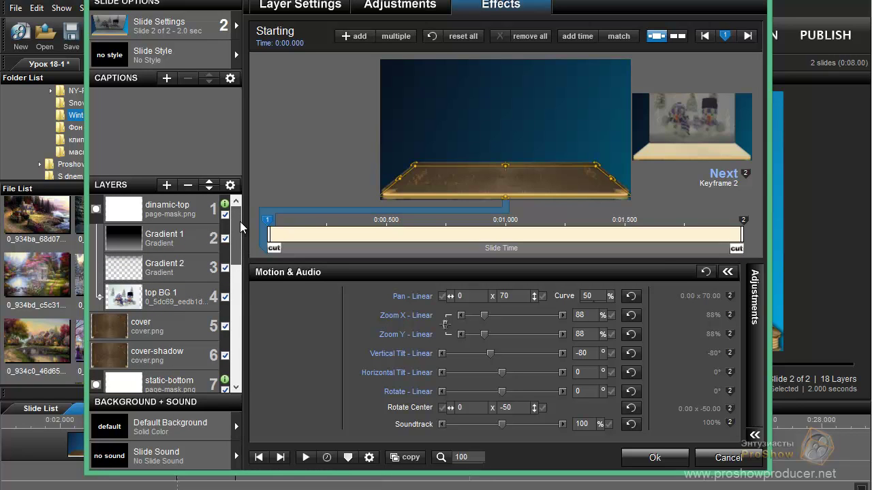
pyautogui.moveTo(239, 222)
pyautogui.mouseDown()
pyautogui.moveTo(239, 283)
pyautogui.moveTo(240, 235)
pyautogui.mouseUp()
pyautogui.click(656, 458)
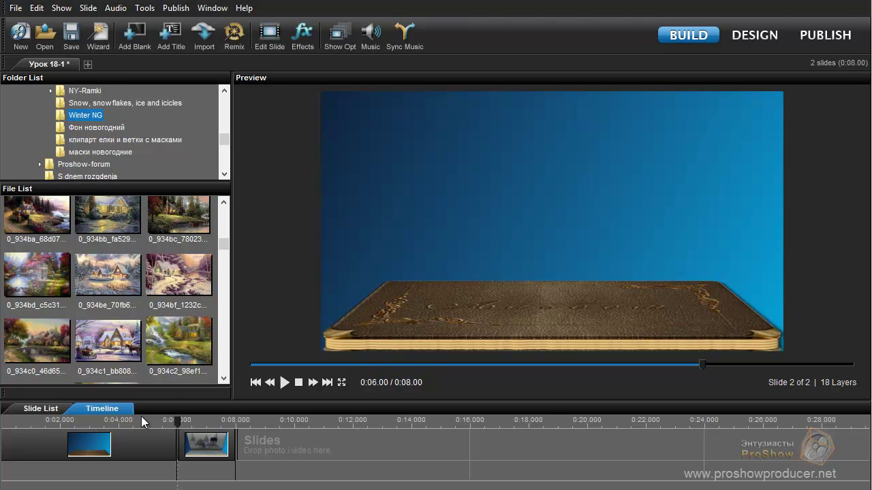
# - Switch to the Urok 18 folder in File Explorer, look through its clipart subfolder and return to ProShow Producer
pyautogui.hotkey('alt', 'Tab')
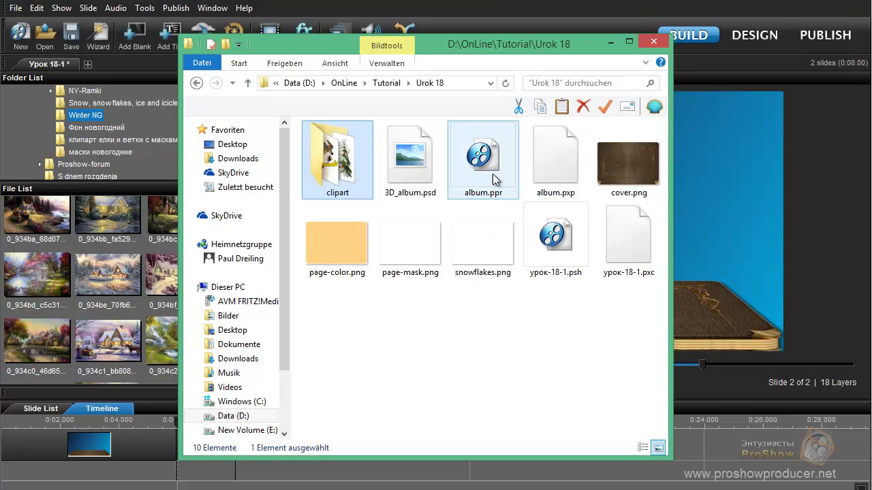
pyautogui.doubleClick(342, 162)
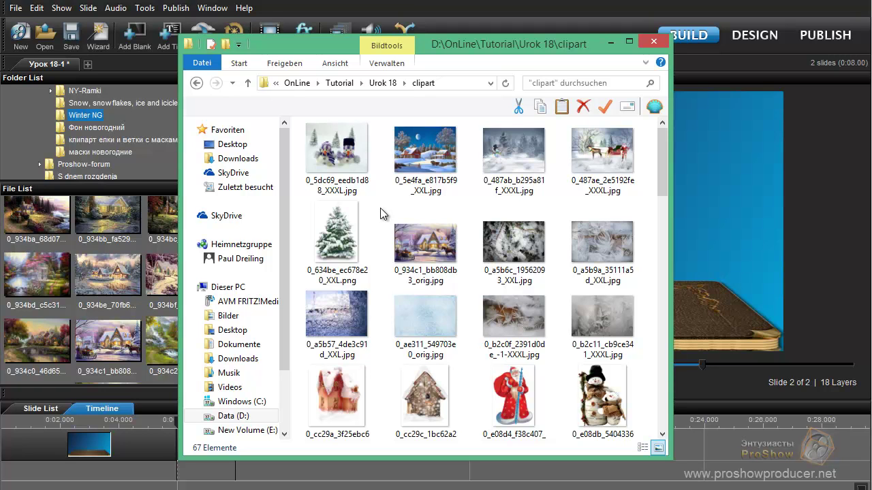
pyautogui.moveTo(367, 216)
pyautogui.click(383, 83)
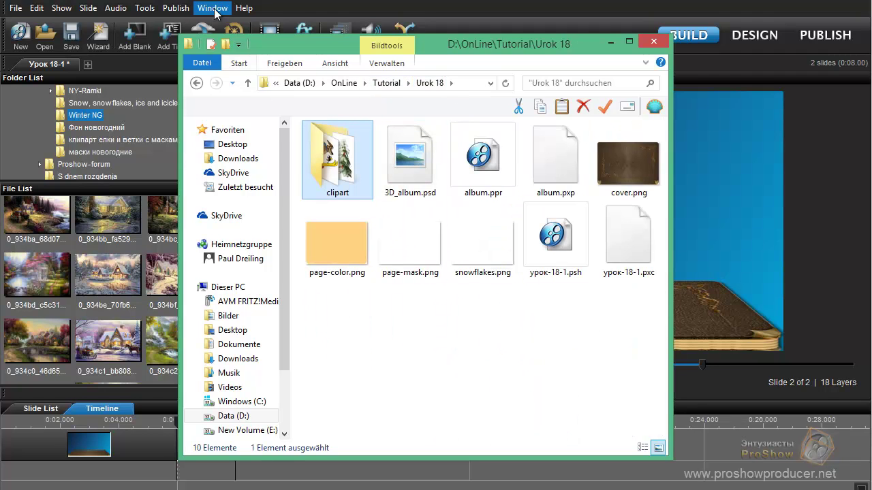
pyautogui.hotkey('alt', 'F4')
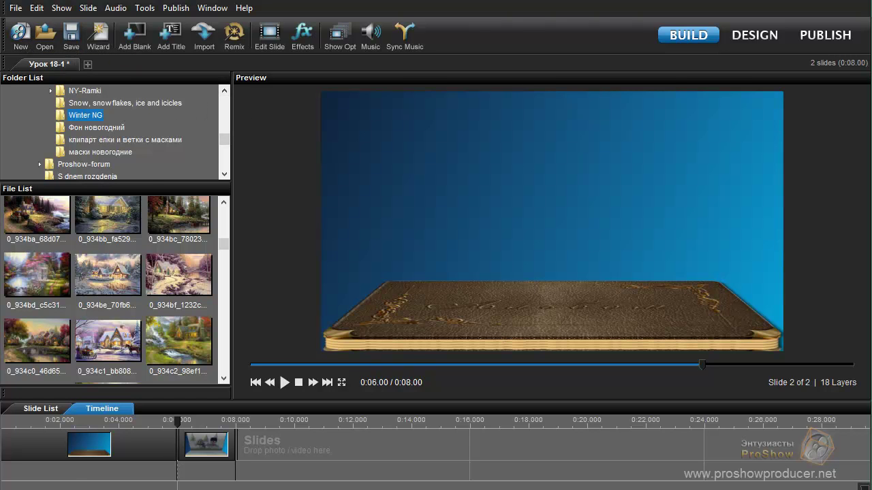
# - Point out the album.ppr file in the Urok 18 folder by selecting it, and return to ProShow Producer
pyautogui.hotkey('alt', 'Tab')
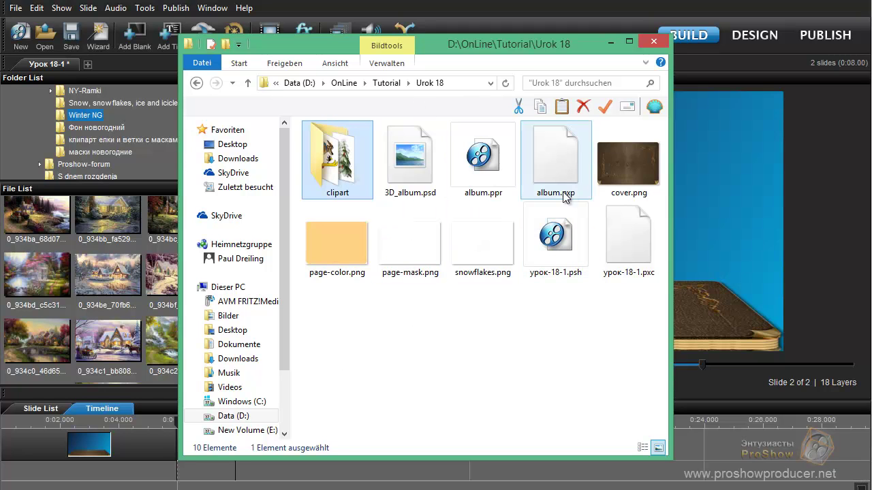
pyautogui.click(490, 180)
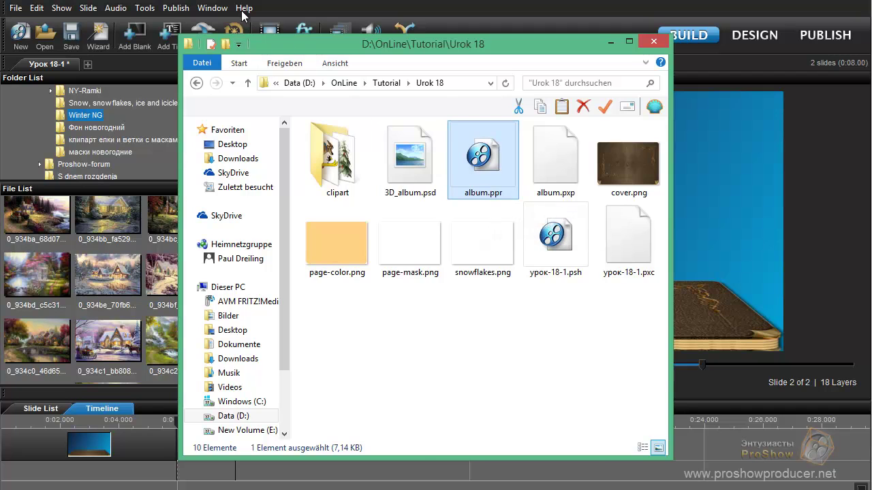
pyautogui.hotkey('alt', 'Tab')
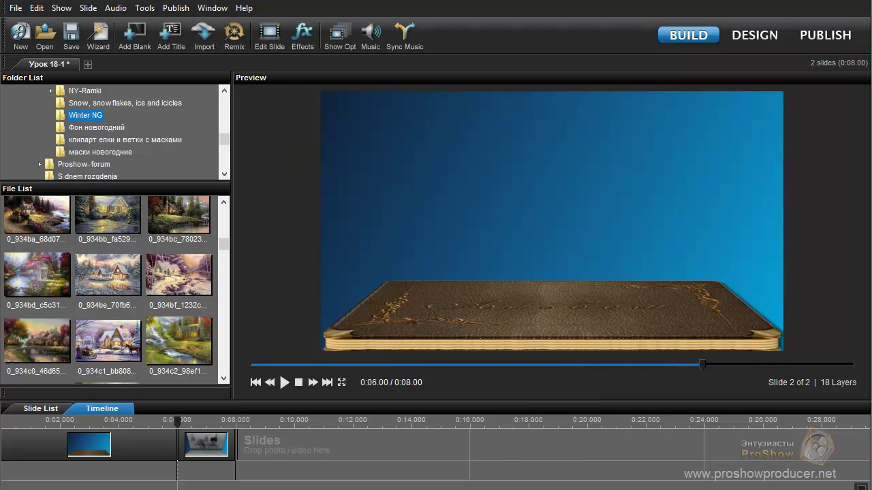
pyautogui.click(16, 9)
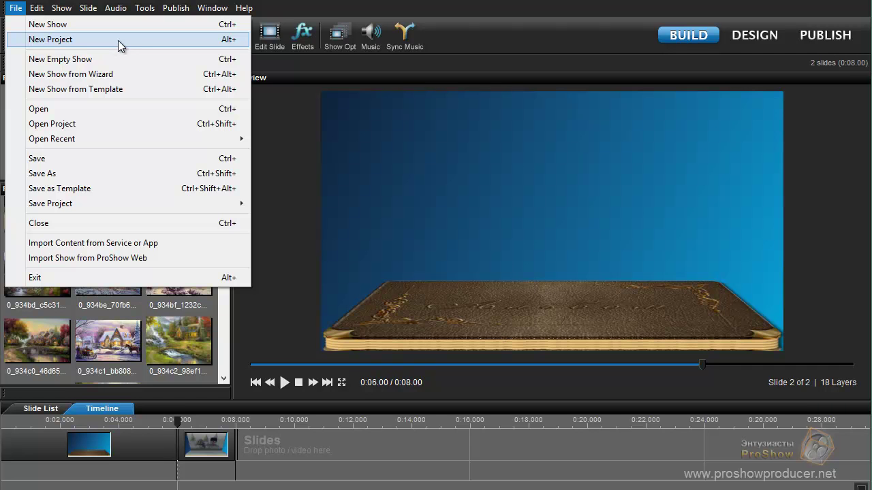
pyautogui.click(115, 8)
pyautogui.click(116, 7)
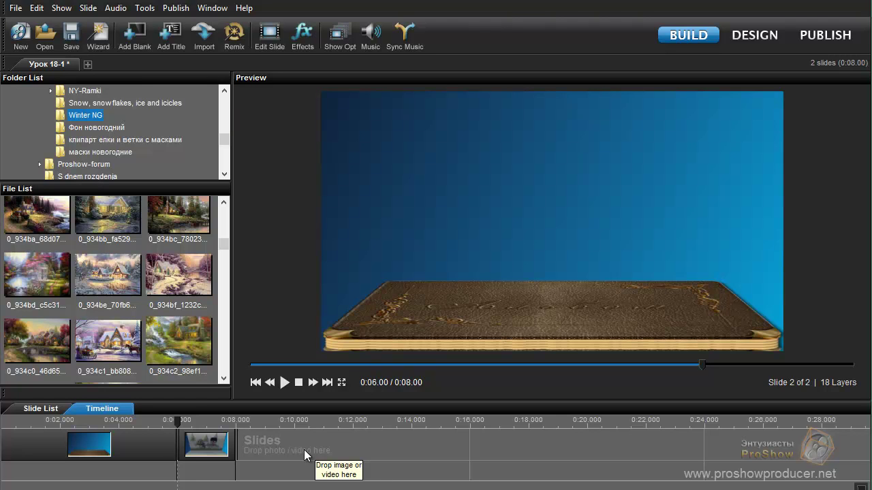
# - Review the Show Defaults preferences, including the easing and image scaling options, and close the preferences
pyautogui.click(38, 10)
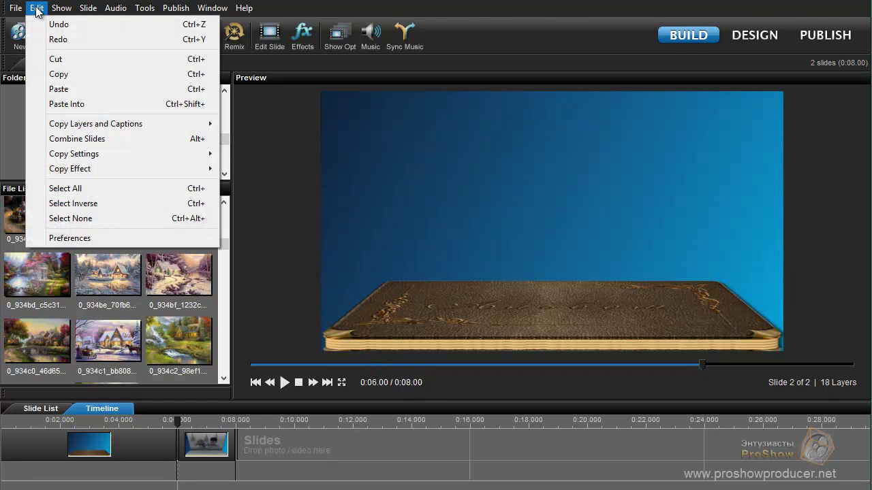
pyautogui.click(59, 239)
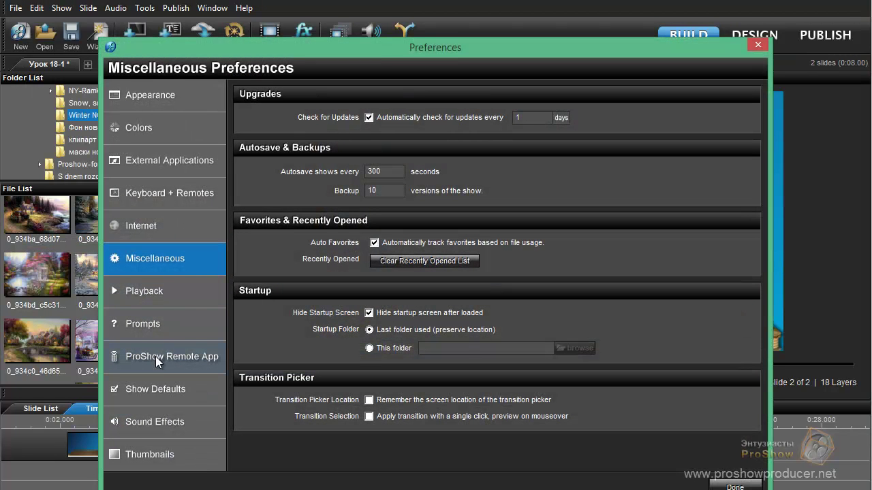
pyautogui.click(172, 392)
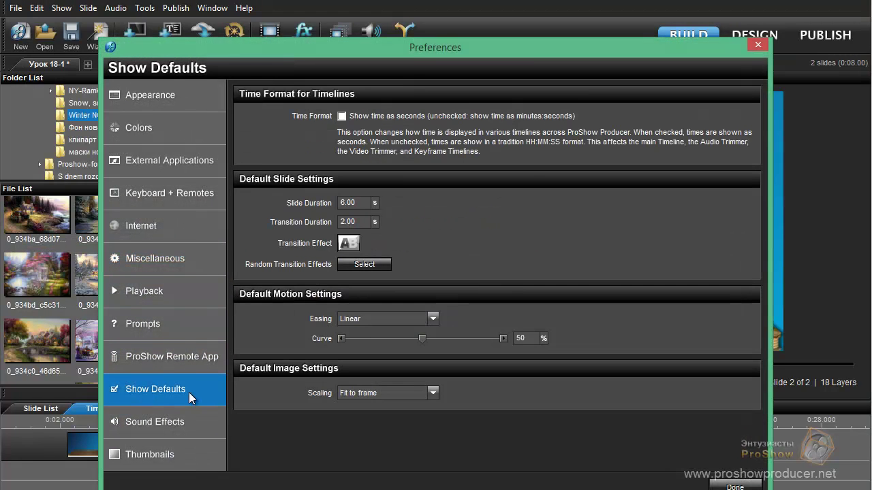
pyautogui.click(433, 319)
pyautogui.click(433, 320)
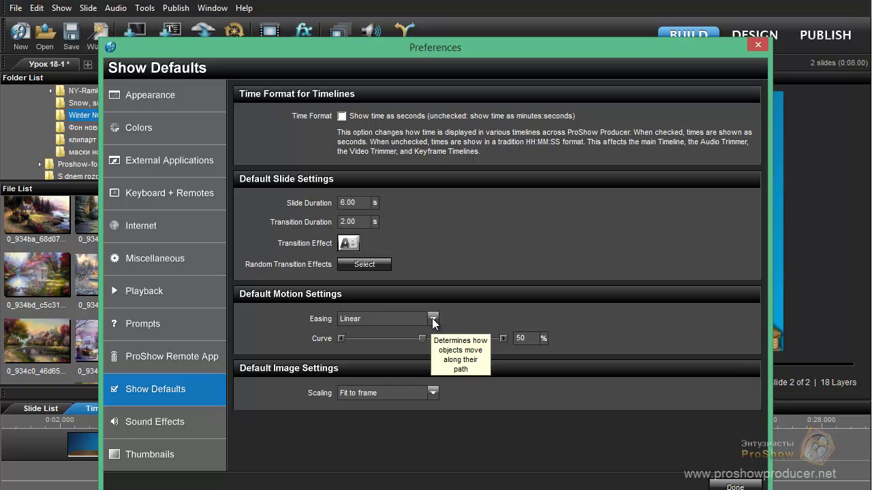
pyautogui.click(436, 393)
pyautogui.click(436, 393)
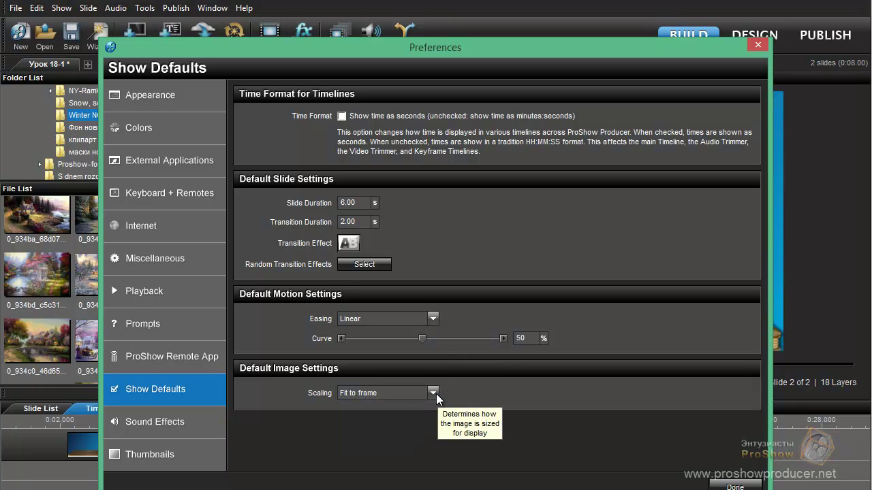
pyautogui.click(722, 486)
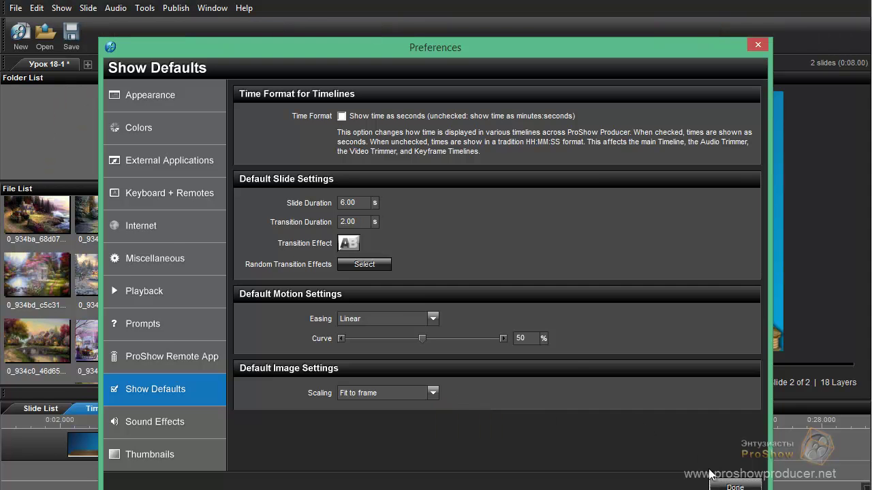
# - Insert a blank slide at the end of the timeline, after the second slide
pyautogui.rightClick(261, 447)
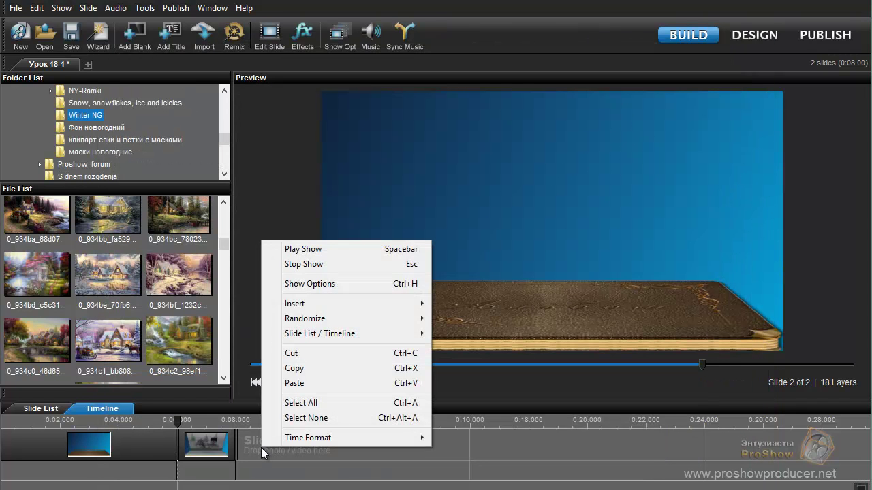
pyautogui.moveTo(342, 302)
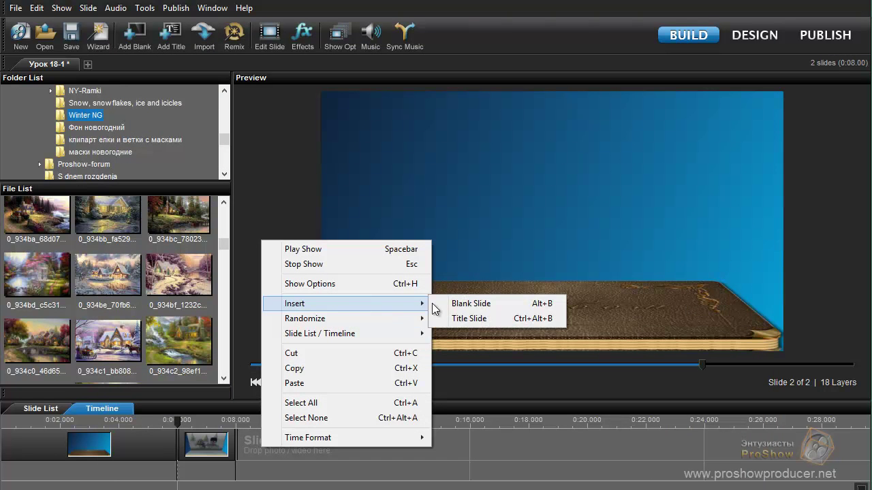
pyautogui.click(483, 308)
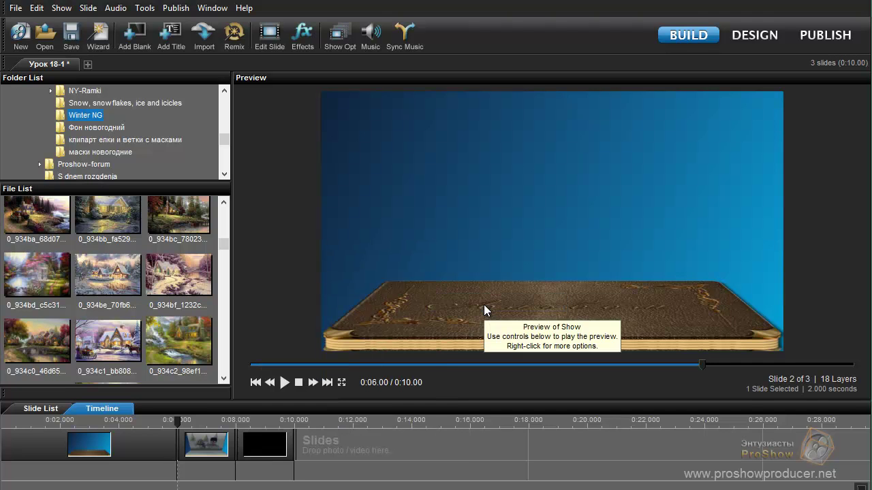
# - Copy the Gradient 1 layer from the second slide to the selected third slide, and display the third slide's options
pyautogui.doubleClick(209, 434)
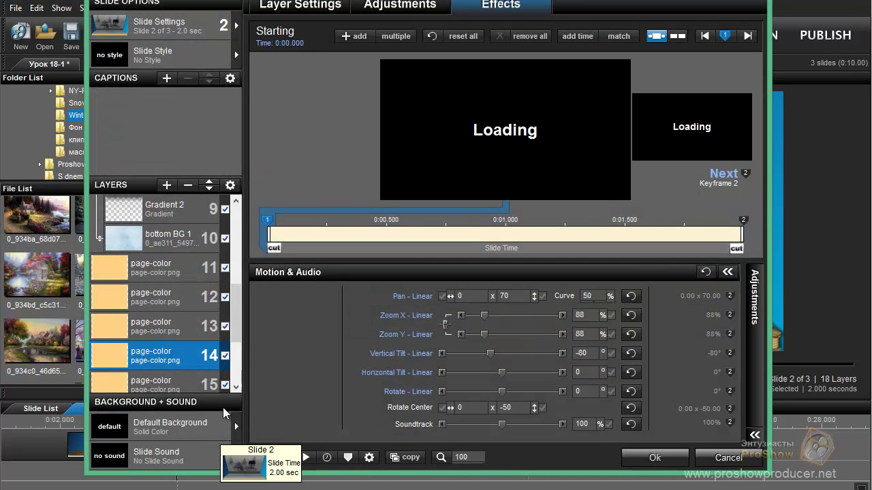
pyautogui.scroll(-4, 232, 294)
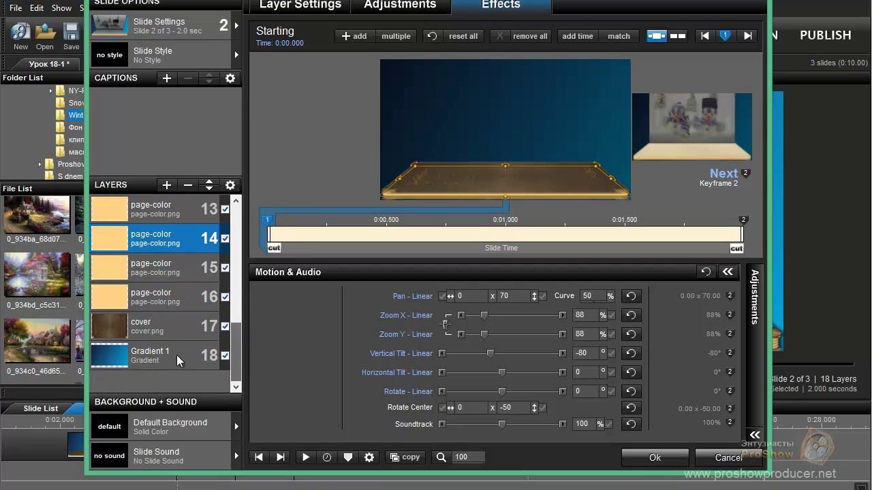
pyautogui.rightClick(162, 363)
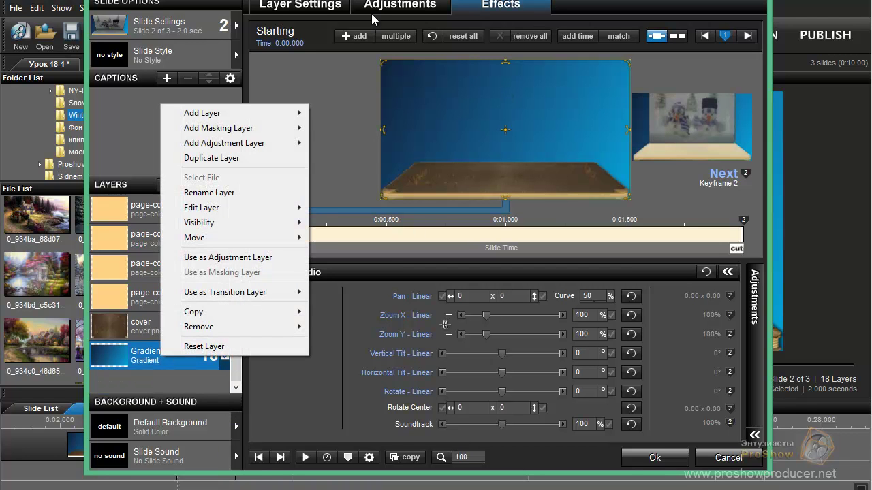
pyautogui.moveTo(361, 4); pyautogui.dragTo(166, 16)
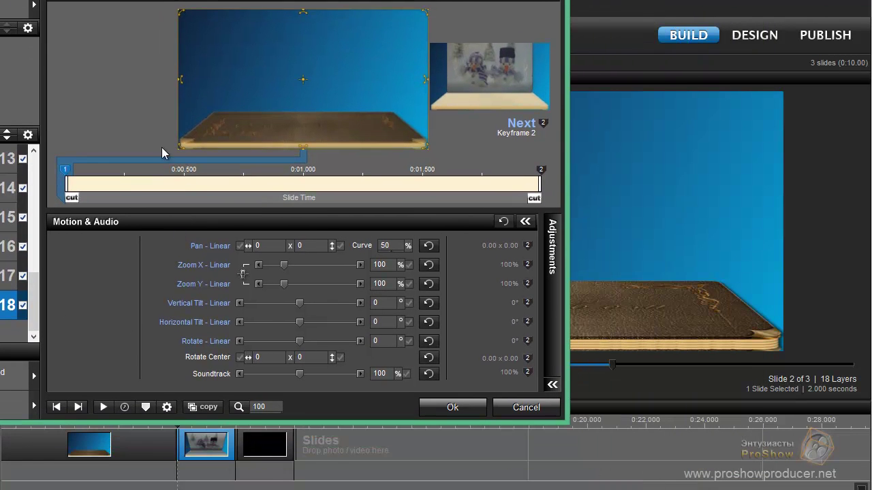
pyautogui.click(261, 455)
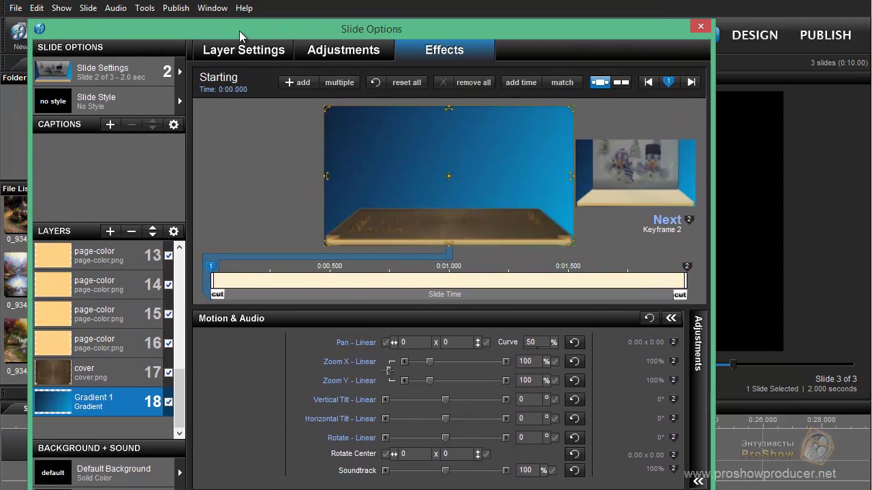
pyautogui.moveTo(239, 35); pyautogui.dragTo(250, 28)
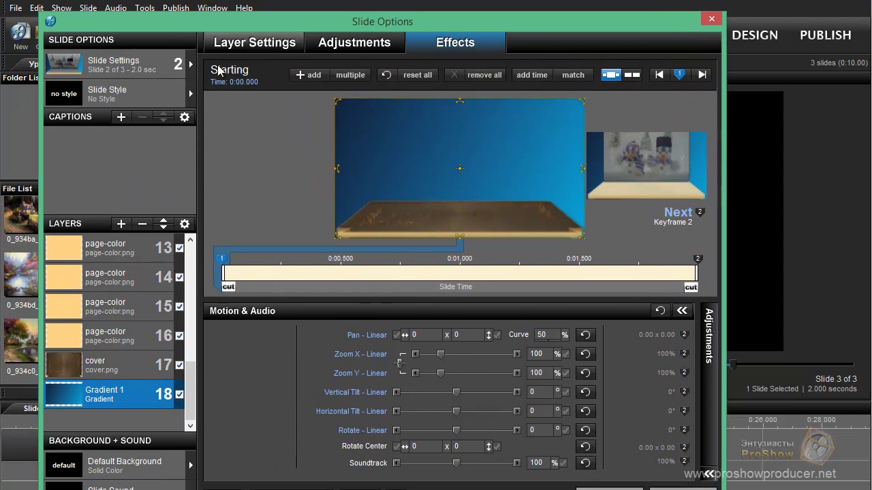
pyautogui.rightClick(134, 401)
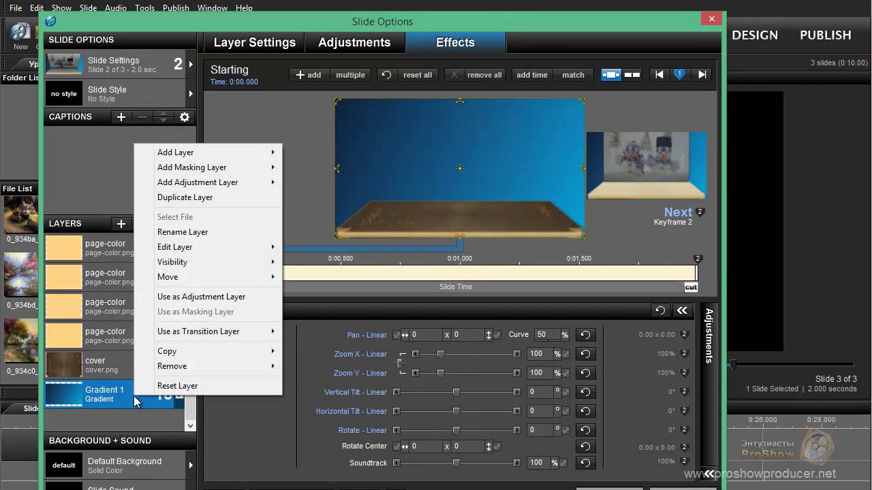
pyautogui.moveTo(194, 353)
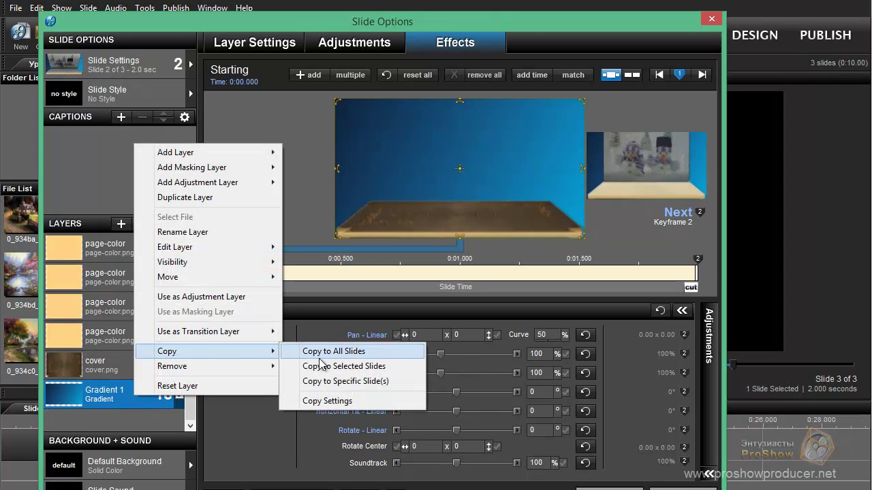
pyautogui.click(344, 366)
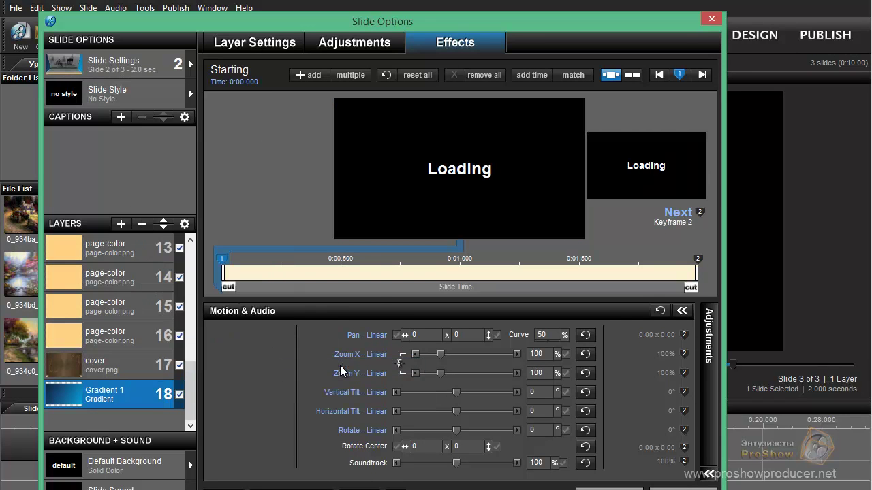
pyautogui.click(237, 485)
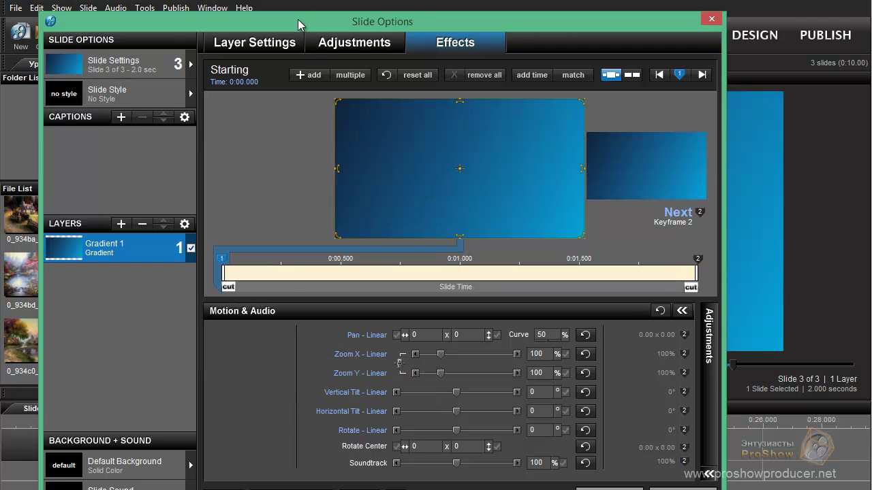
# - Move the Slide Options window aside and show the contents of the OnLine\Tutorial\Urok 18 folder in the file list
pyautogui.moveTo(293, 14); pyautogui.dragTo(380, 38)
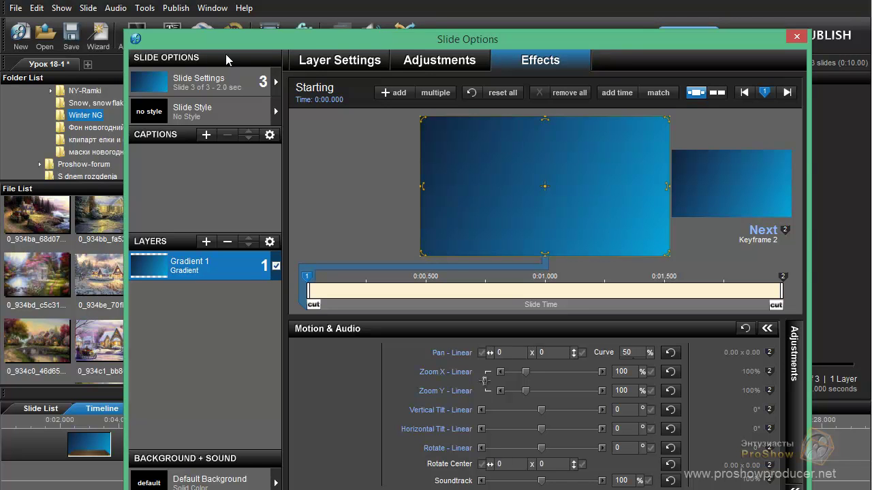
pyautogui.moveTo(188, 39); pyautogui.dragTo(341, 59)
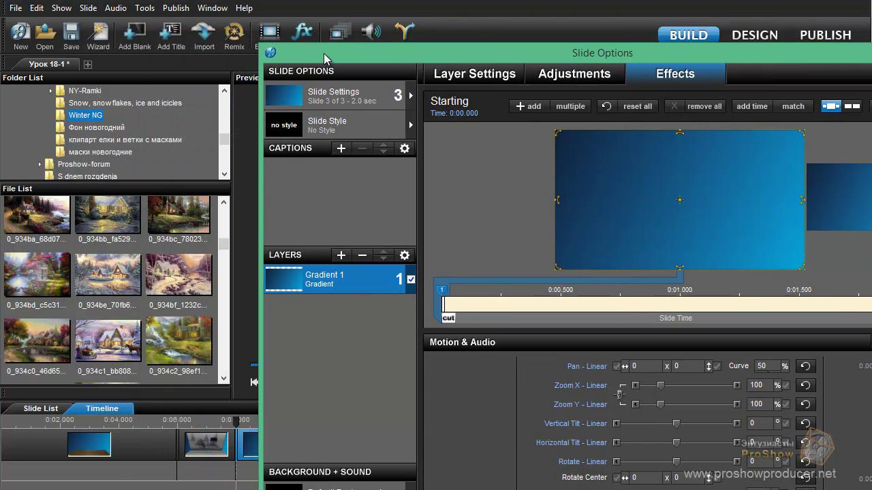
pyautogui.moveTo(225, 140); pyautogui.dragTo(224, 160)
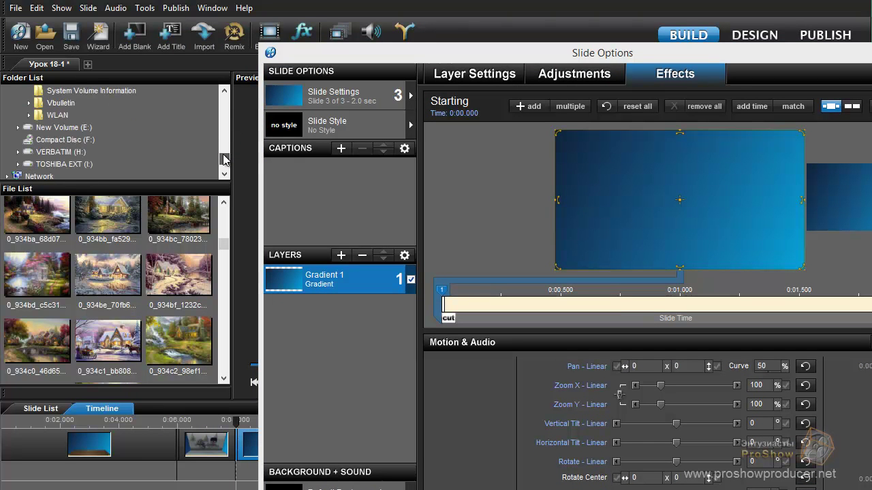
pyautogui.scroll(2, 105, 114)
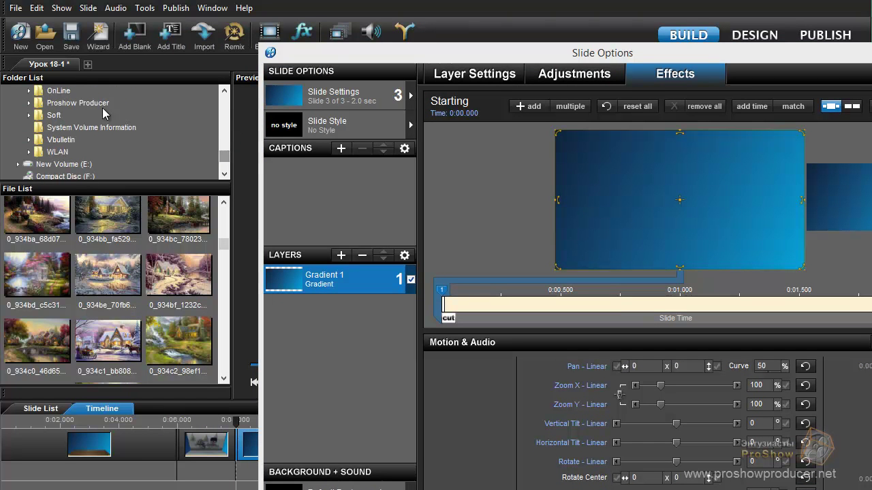
pyautogui.click(29, 91)
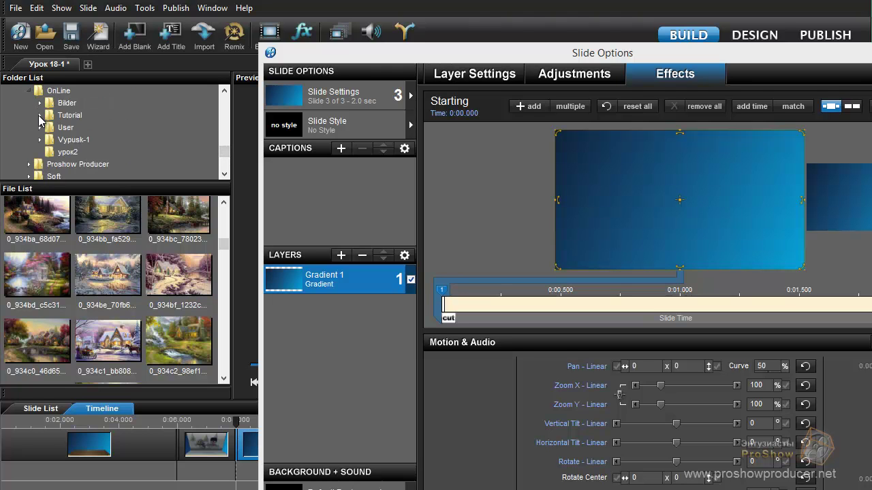
pyautogui.click(40, 115)
pyautogui.click(51, 177)
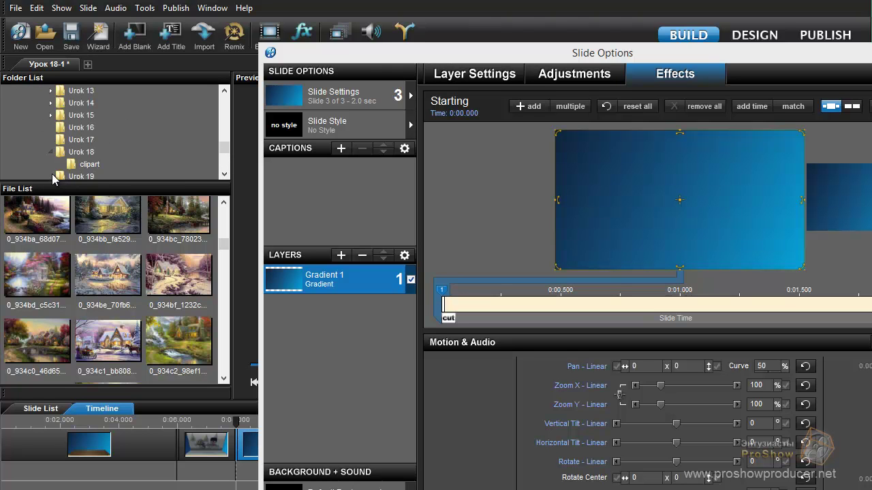
pyautogui.click(94, 152)
# - Add cover.png from the Urok 18 folder as a layer above Gradient 1 on the third slide
pyautogui.moveTo(548, 58); pyautogui.dragTo(574, 0)
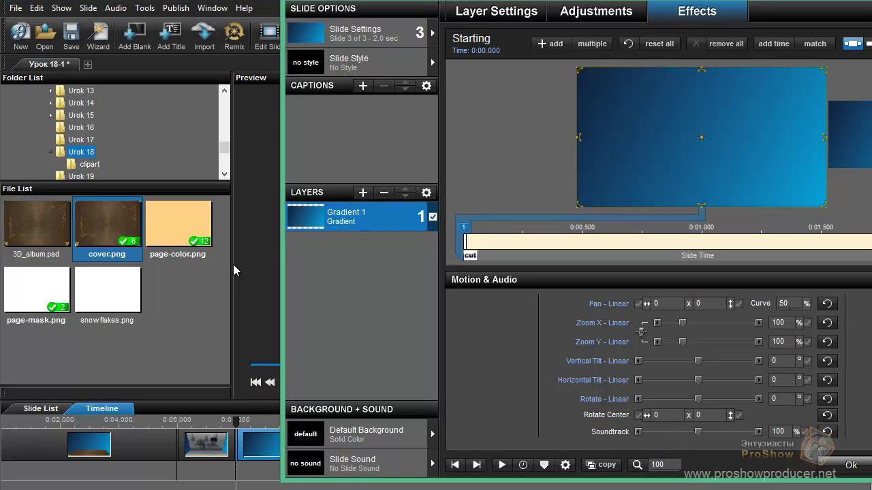
pyautogui.moveTo(232, 271); pyautogui.dragTo(186, 271)
pyautogui.scroll(1, 178, 259)
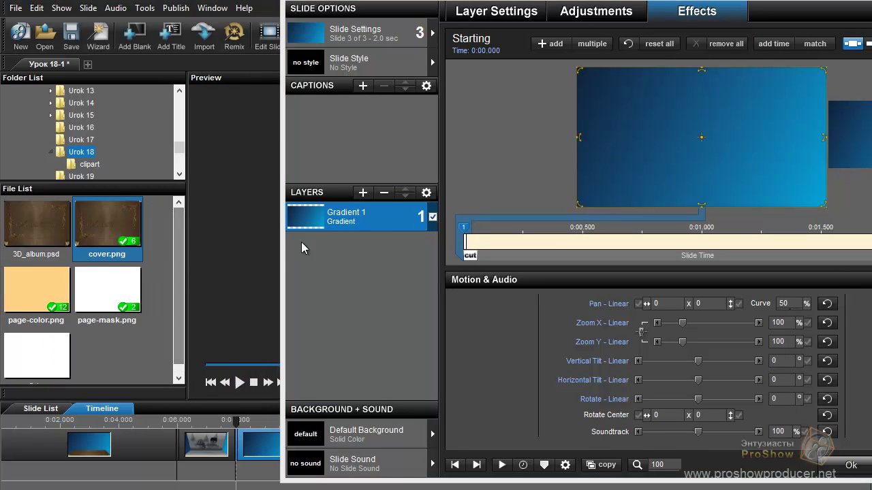
pyautogui.moveTo(531, 10); pyautogui.dragTo(403, 36)
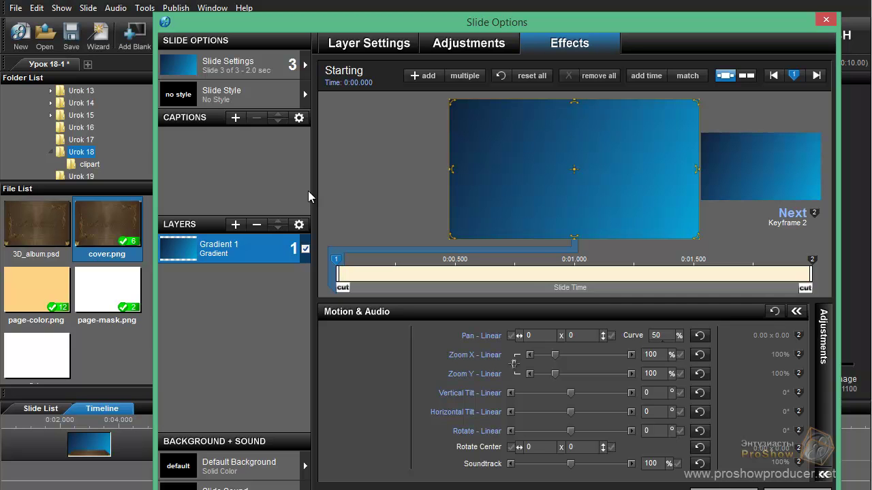
pyautogui.click(92, 229)
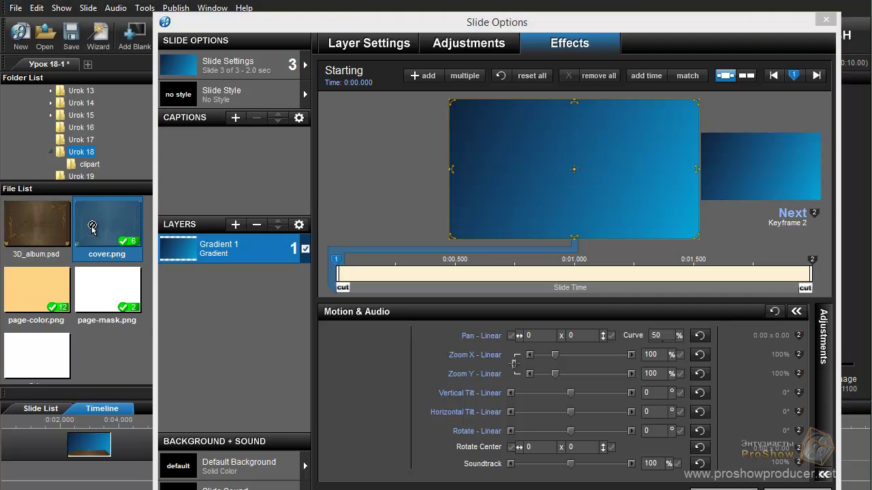
pyautogui.moveTo(92, 229); pyautogui.dragTo(266, 243)
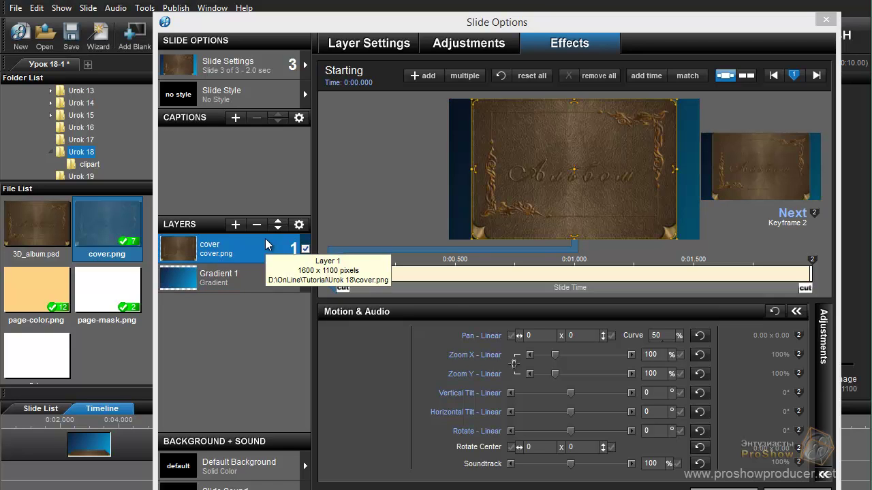
# - Set the cover layer's starting zoom to 88% and check its scaling mode in the layer settings
pyautogui.doubleClick(650, 354)
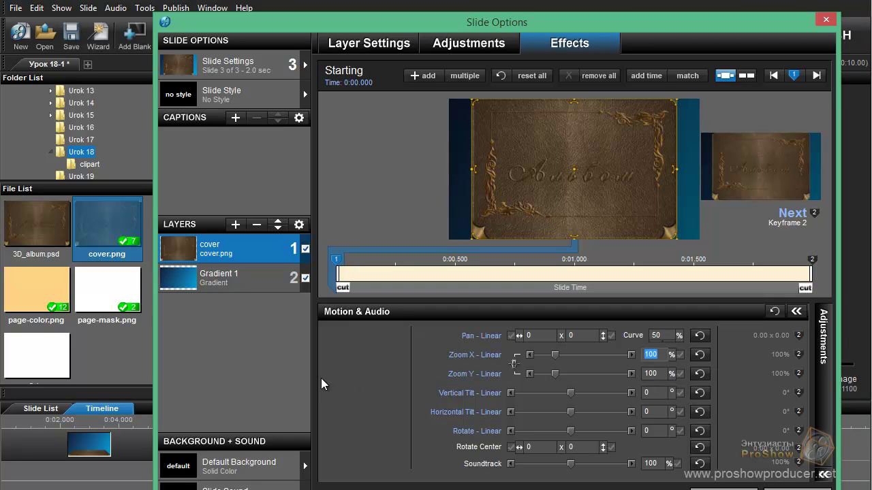
pyautogui.write('88')
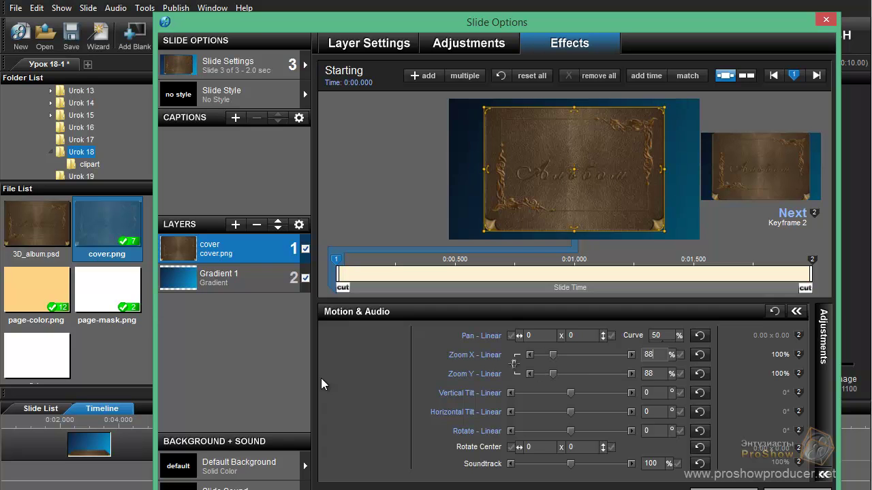
pyautogui.click(396, 46)
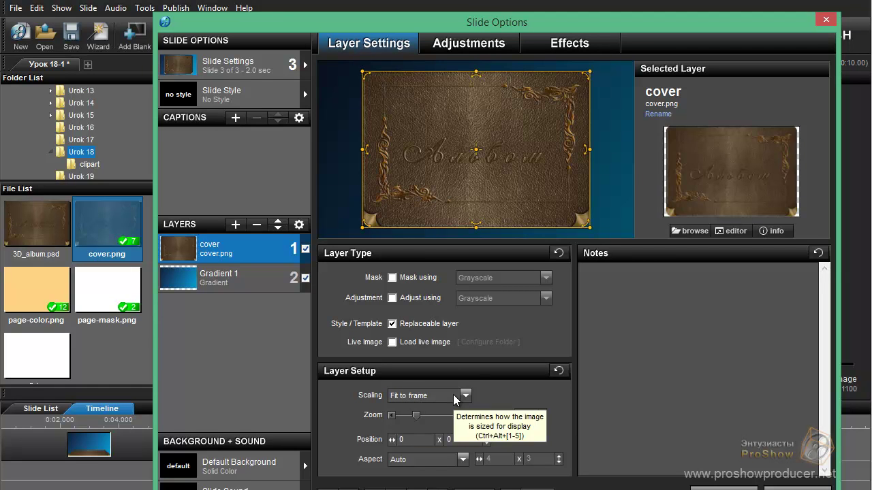
pyautogui.click(585, 49)
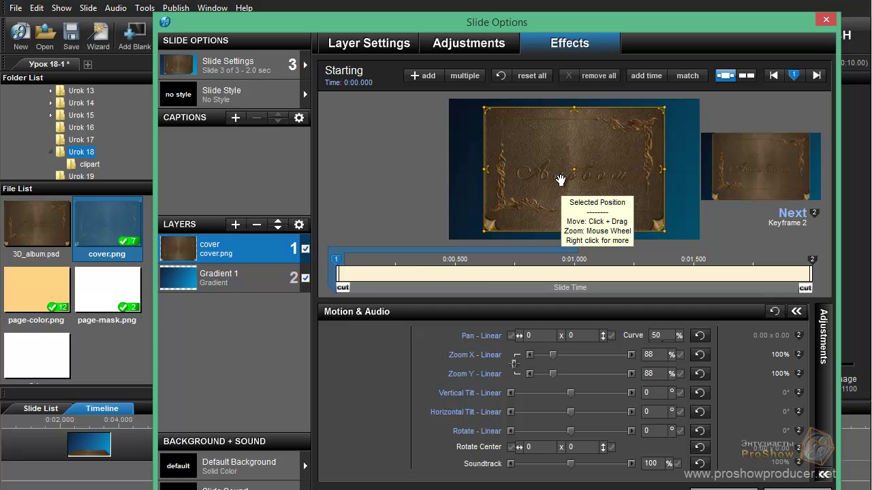
# - Position the cover at the starting keyframe with vertical tilt -80°, vertical pan 72 and vertical rotate center -50
pyautogui.click(660, 393)
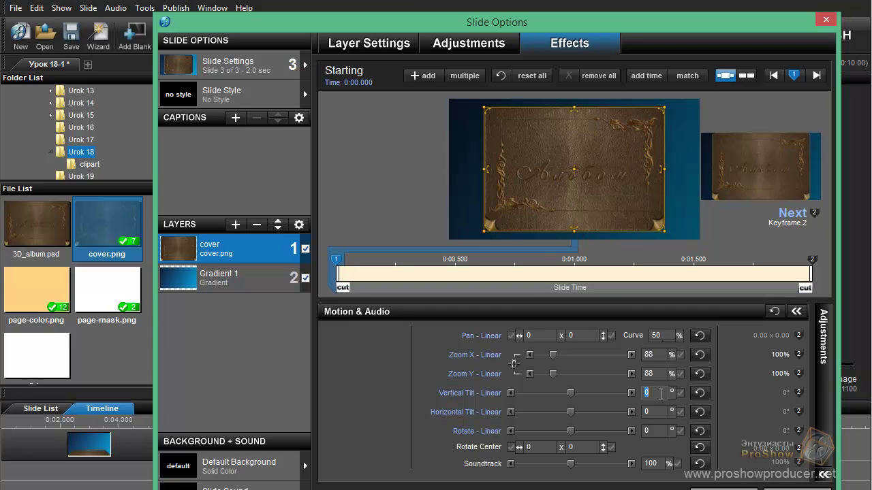
pyautogui.write('-80')
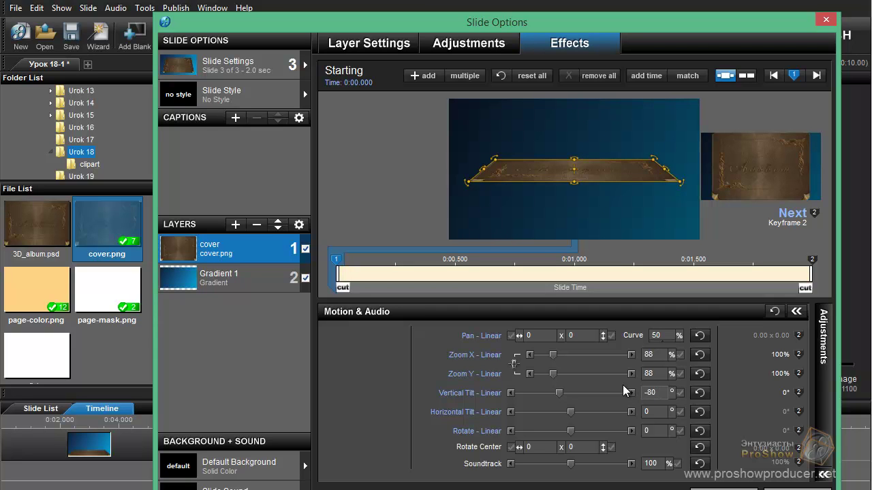
pyautogui.click(583, 336)
pyautogui.write('7')
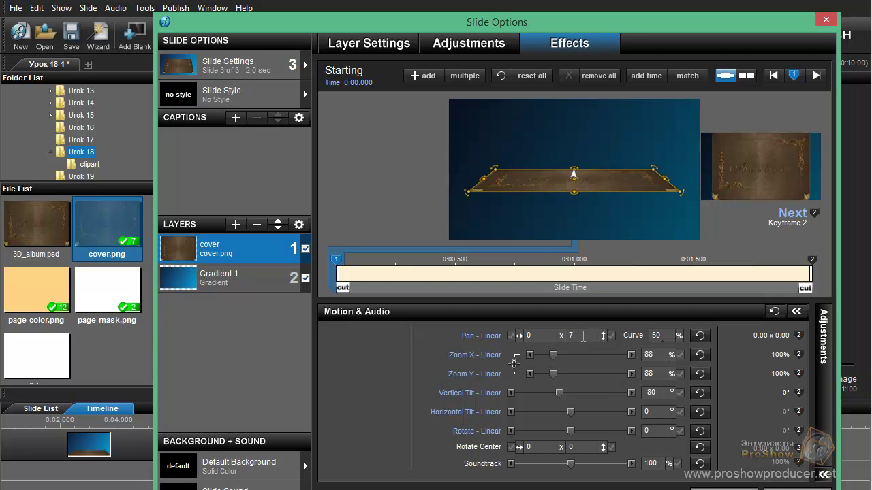
pyautogui.write('2')
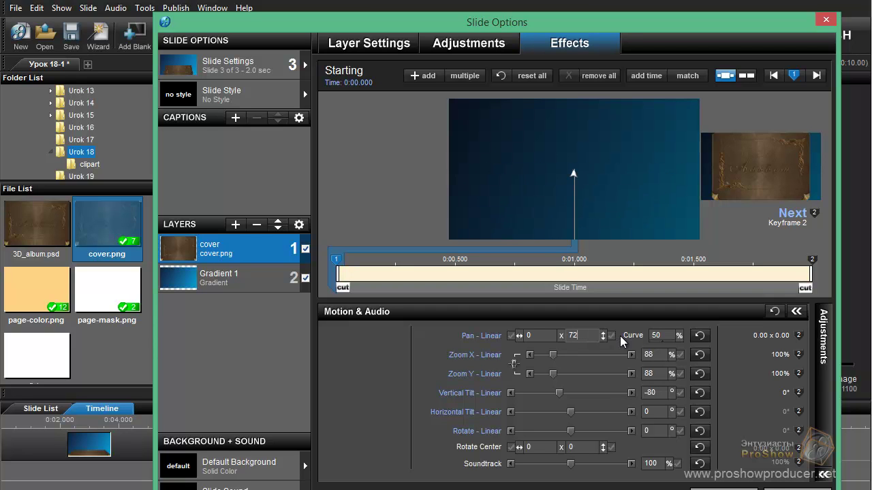
pyautogui.click(593, 450)
pyautogui.write('-50')
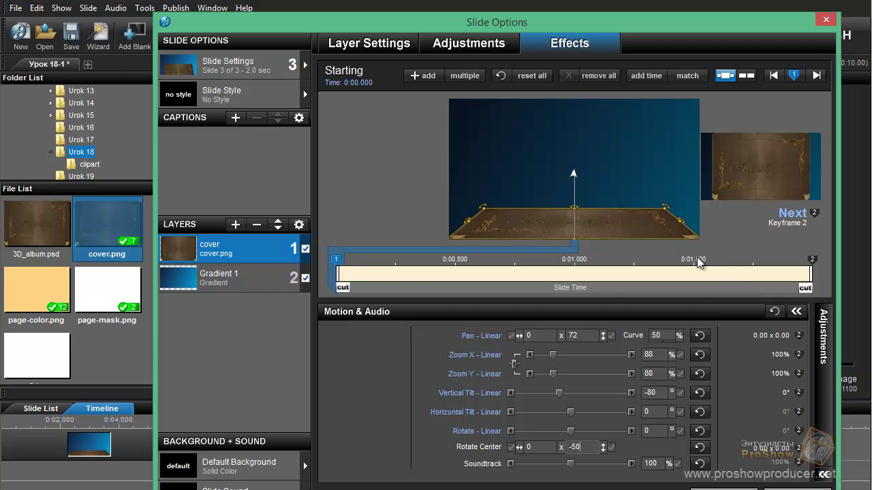
# - Copy the cover layer's starting keyframe settings to the next keyframe
pyautogui.rightClick(336, 261)
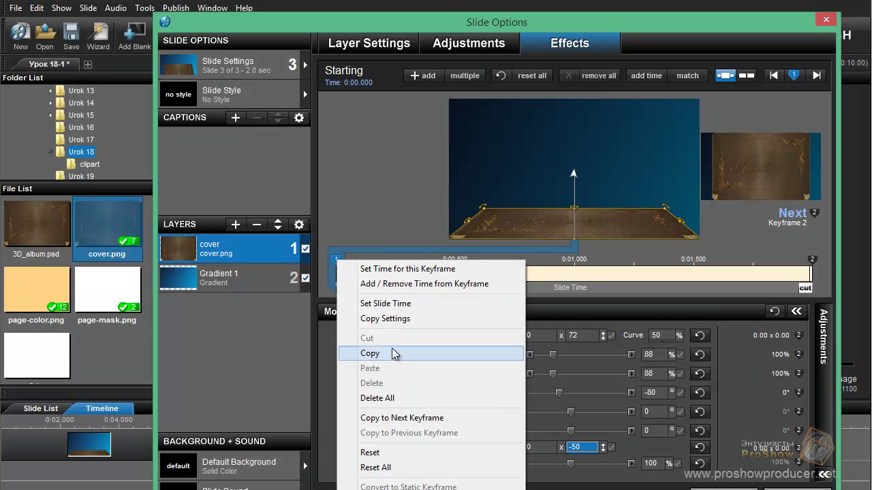
pyautogui.click(394, 418)
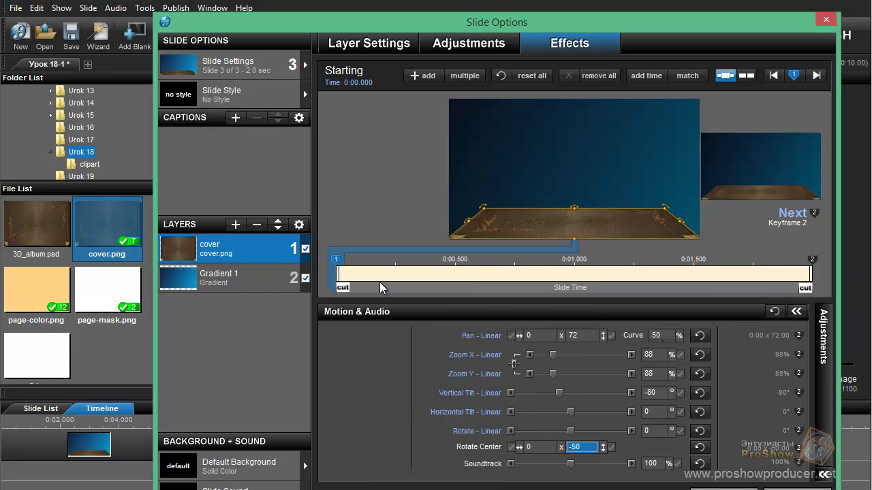
pyautogui.moveTo(378, 288)
pyautogui.mouseDown()
pyautogui.moveTo(528, 288)
pyautogui.moveTo(459, 300)
pyautogui.moveTo(440, 288)
pyautogui.moveTo(512, 291)
pyautogui.mouseUp()
pyautogui.moveTo(578, 294); pyautogui.dragTo(614, 297)
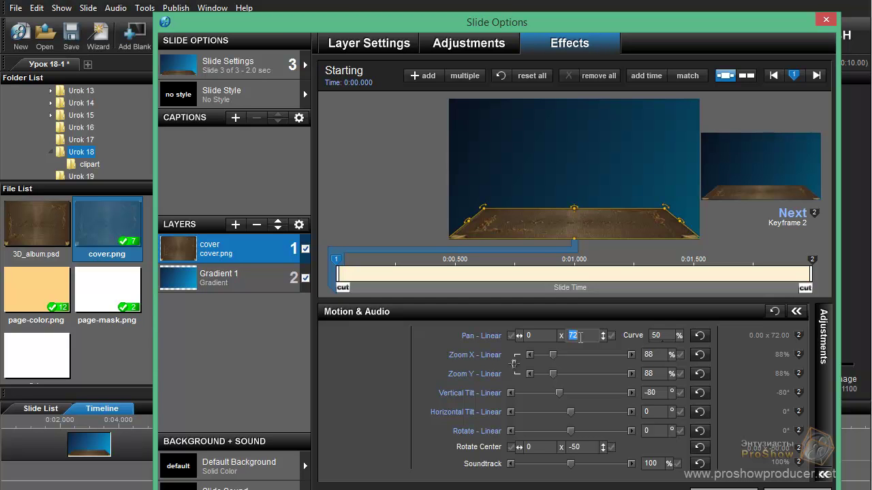
# - Set the cover layer's starting vertical pan to 73 and copy the keyframe's settings to the next keyframe
pyautogui.write('73')
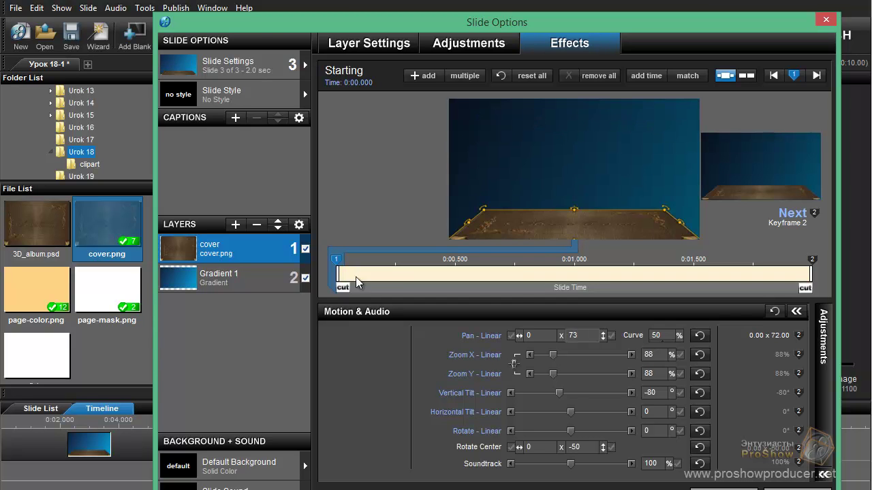
pyautogui.rightClick(336, 261)
pyautogui.click(422, 419)
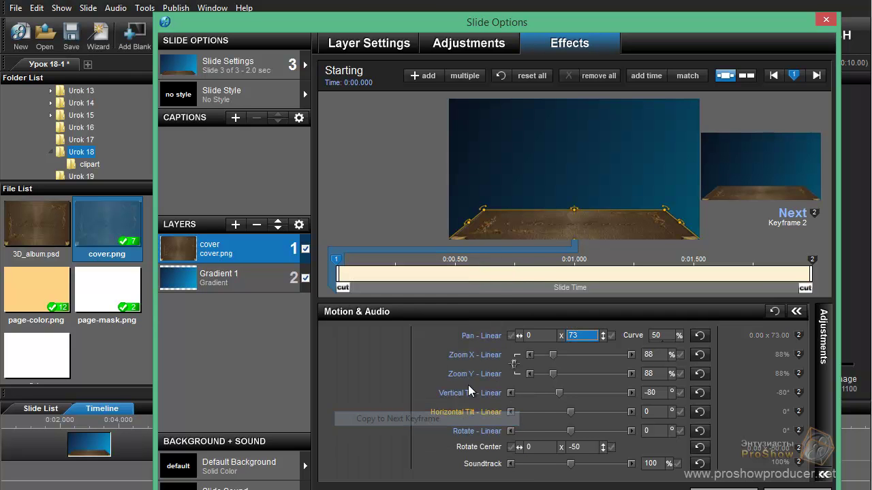
# - Duplicate the cover layer and replace the upper copy's image with page-color.png
pyautogui.moveTo(477, 288)
pyautogui.mouseDown()
pyautogui.moveTo(579, 286)
pyautogui.moveTo(507, 282)
pyautogui.mouseUp()
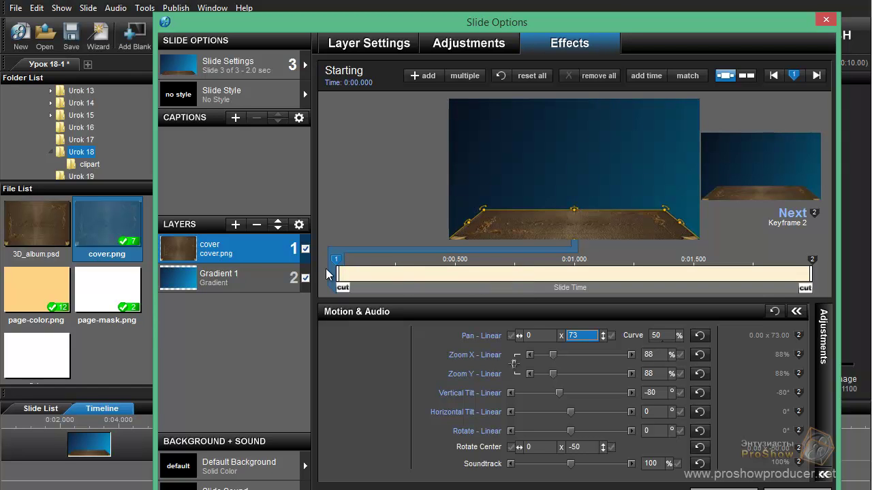
pyautogui.rightClick(247, 251)
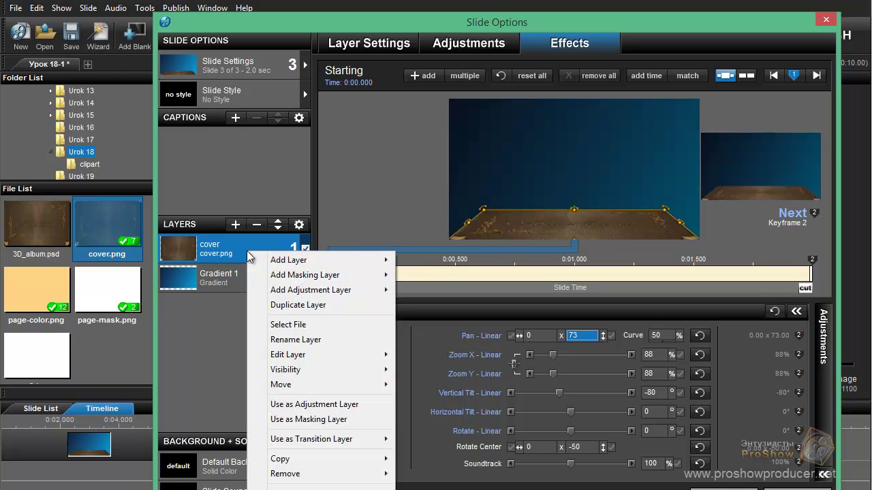
pyautogui.click(298, 305)
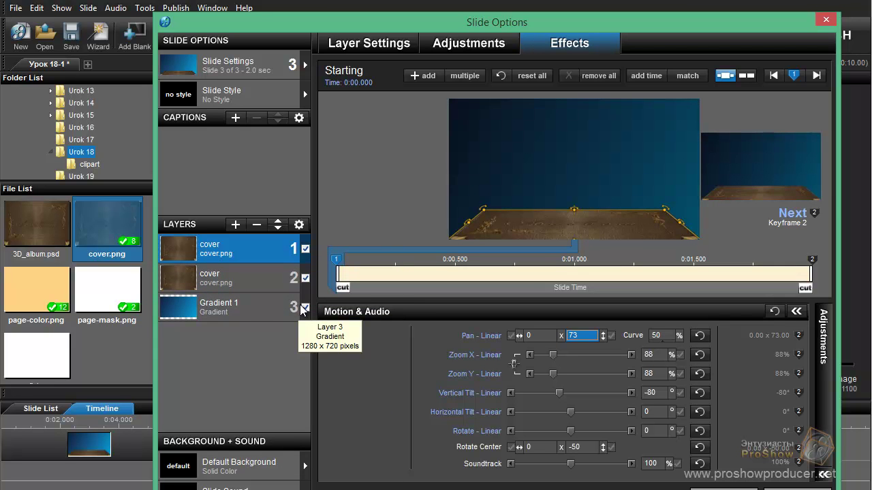
pyautogui.click(10, 287)
pyautogui.moveTo(10, 288); pyautogui.dragTo(225, 249)
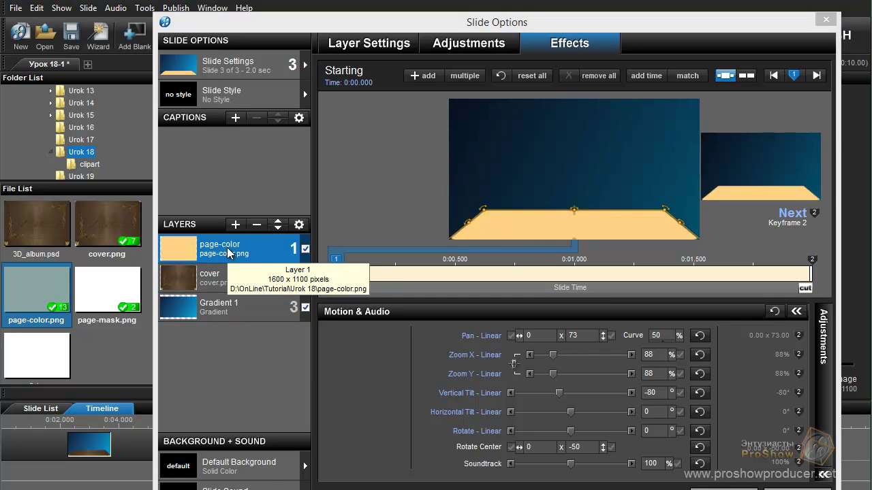
# - Set the page-color layer's starting vertical pan to 72 and copy the keyframe's settings to the next keyframe
pyautogui.click(587, 338)
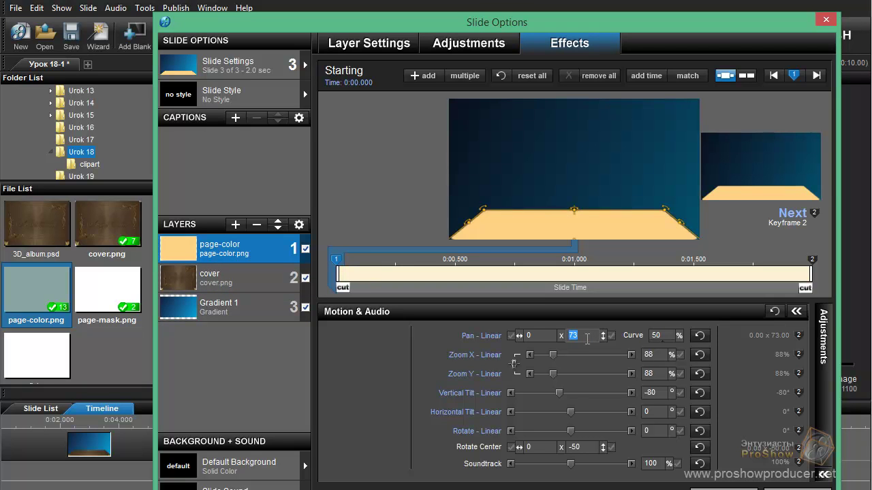
pyautogui.write('72')
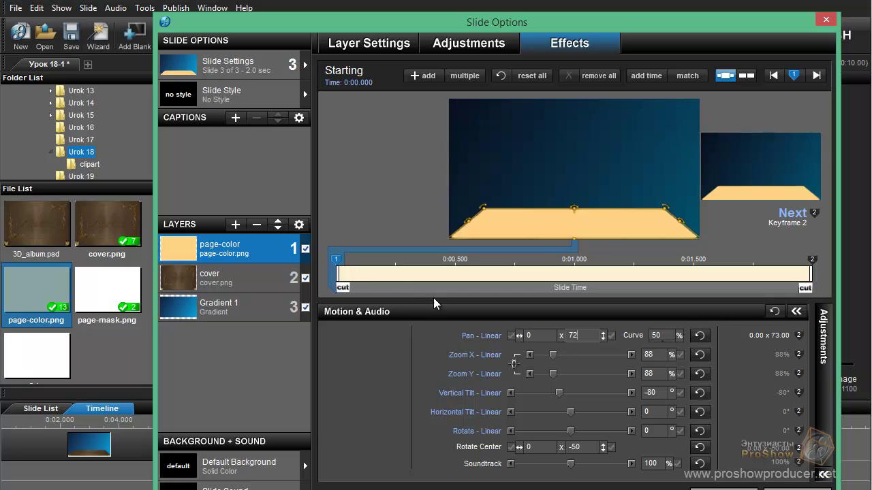
pyautogui.rightClick(337, 261)
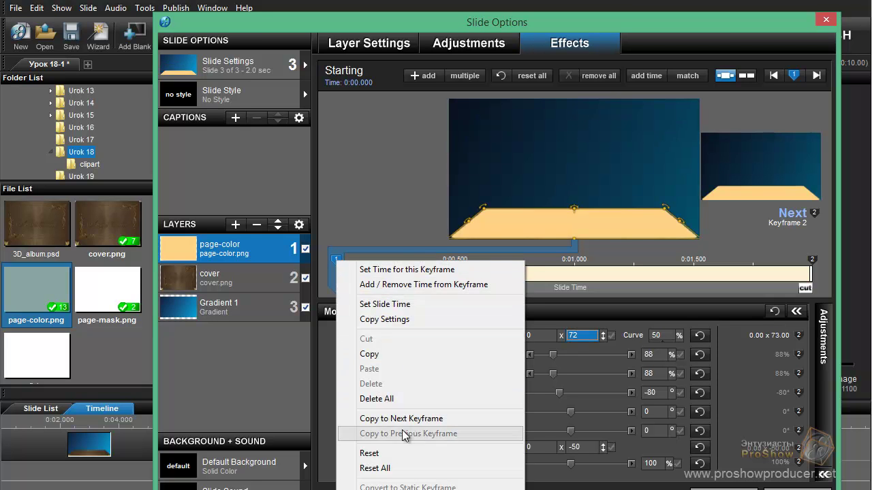
pyautogui.click(404, 418)
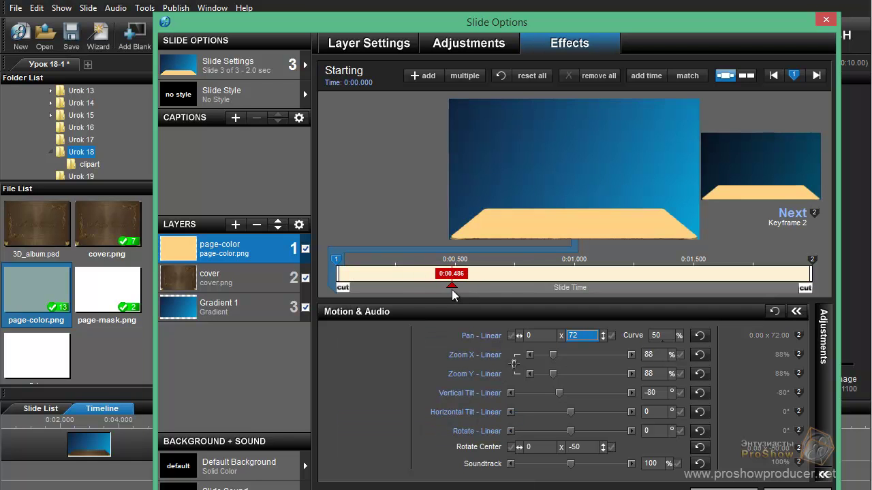
# - Enable the drop shadow on the page-color layer and return to its motion effects
pyautogui.click(465, 43)
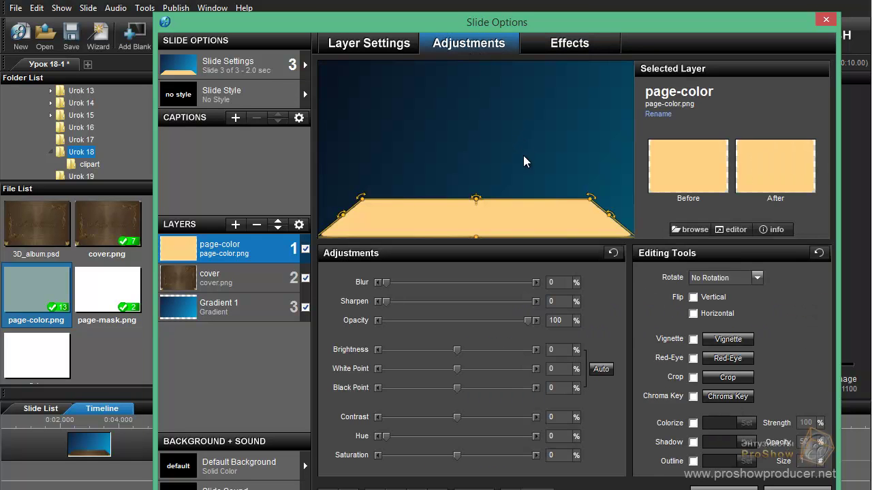
pyautogui.click(694, 443)
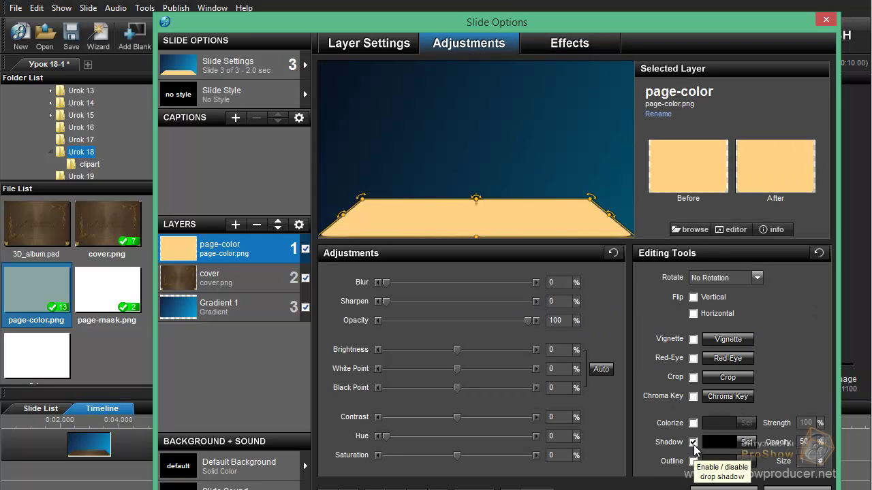
pyautogui.click(579, 46)
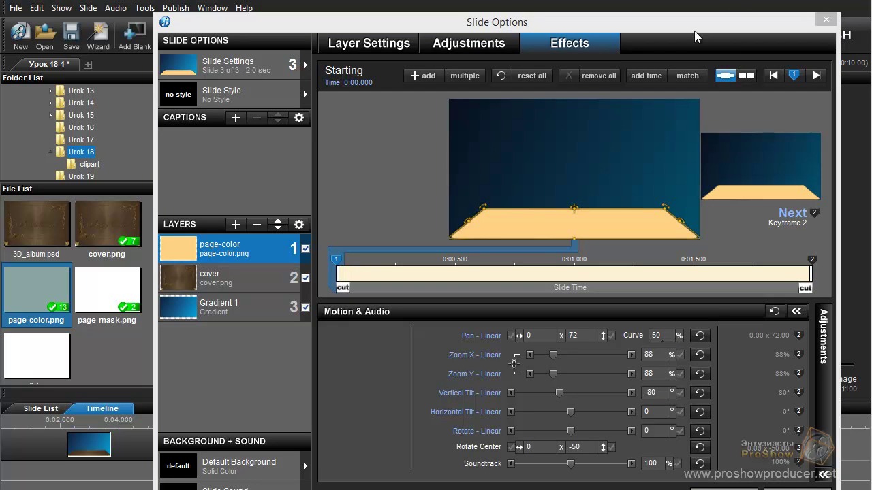
# - Duplicate the page-color layer and give the upper copy a vertical pan of 71 at both keyframes
pyautogui.rightClick(232, 253)
pyautogui.click(277, 303)
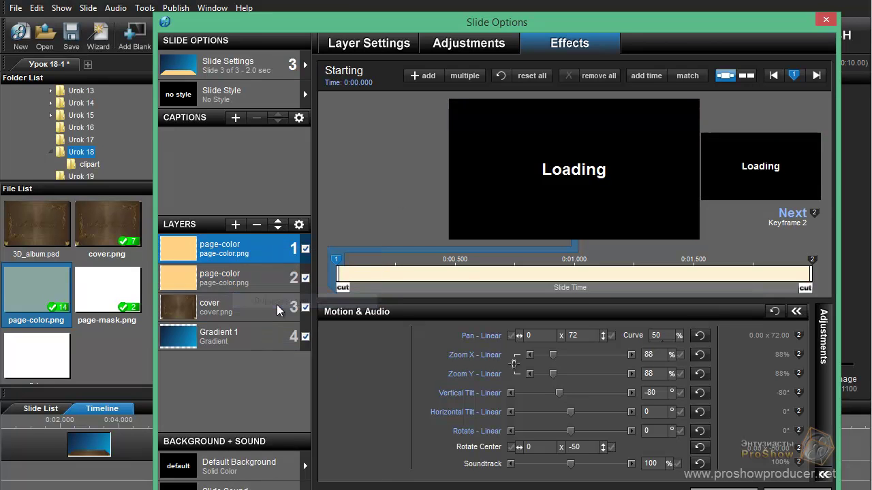
pyautogui.doubleClick(584, 336)
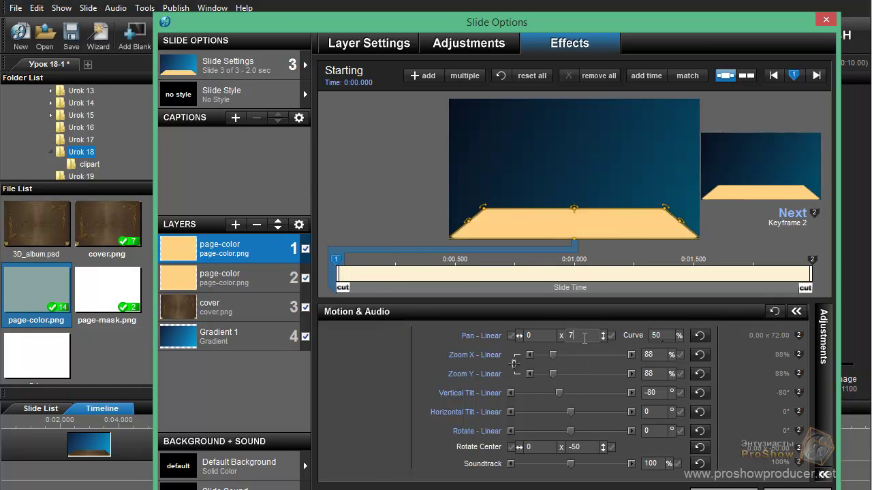
pyautogui.write('71')
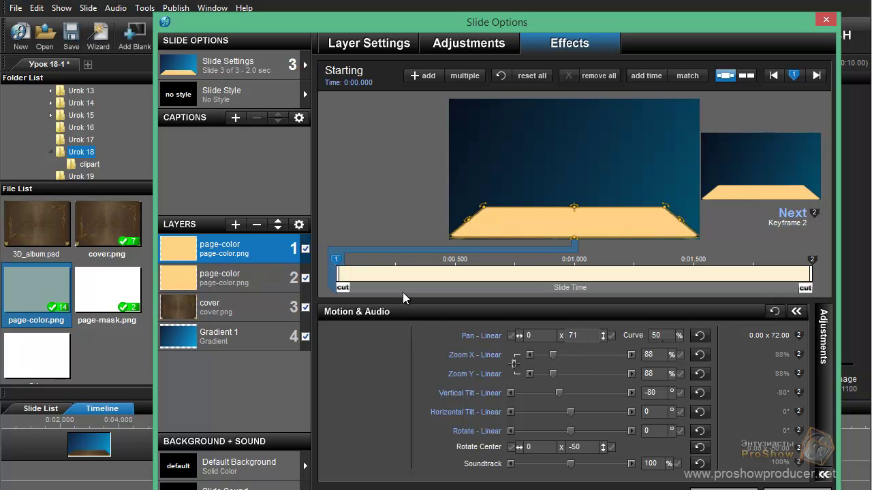
pyautogui.rightClick(336, 258)
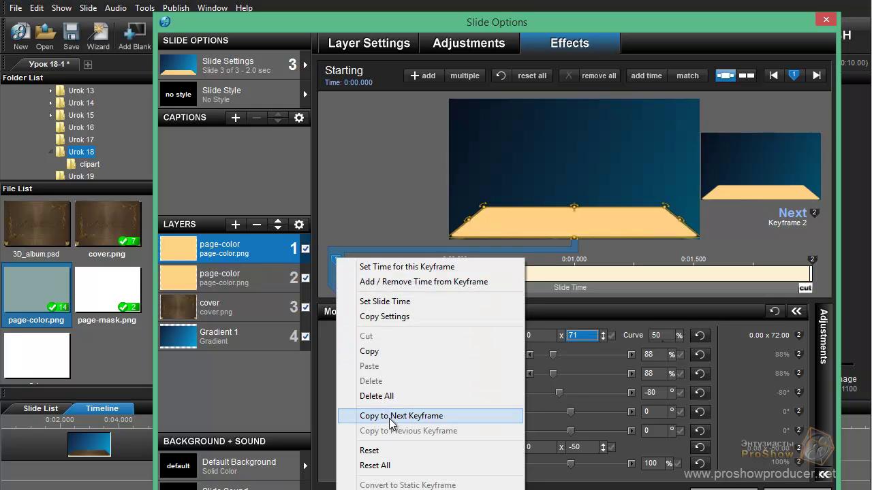
pyautogui.click(389, 416)
# - Duplicate the top page-color layer, give the new copy a vertical pan of 70 at both keyframes
pyautogui.rightClick(266, 257)
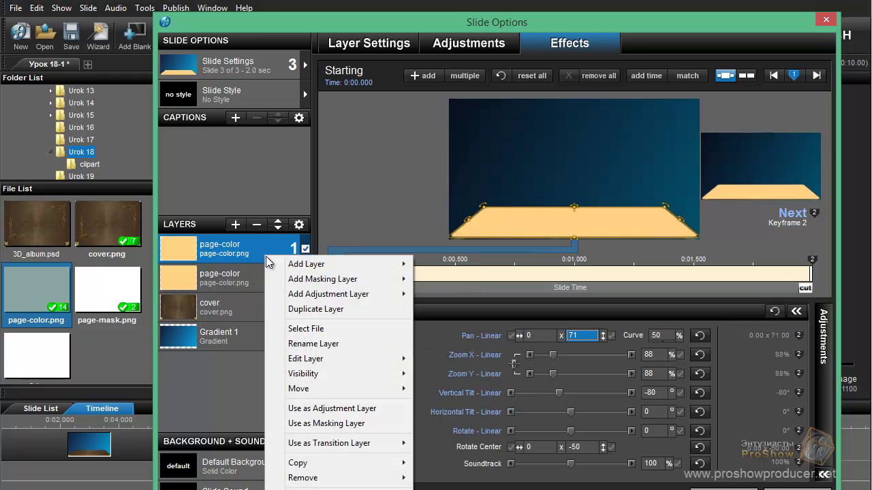
pyautogui.click(300, 310)
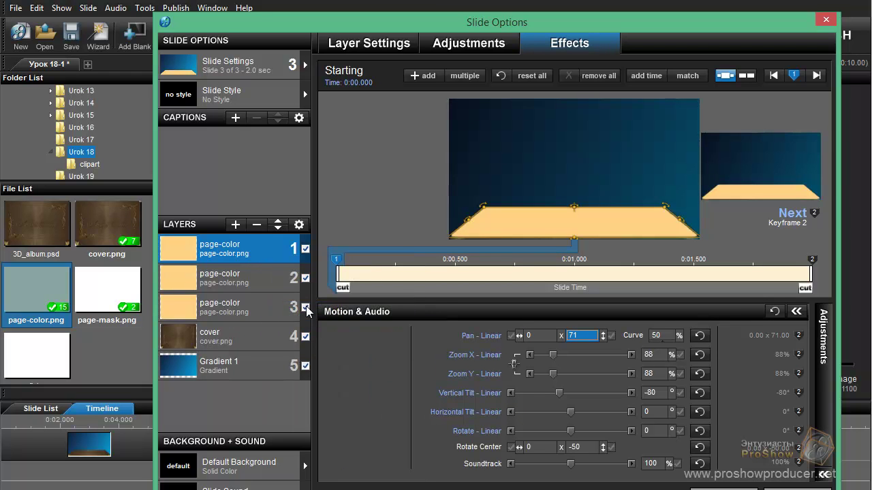
pyautogui.write('70')
pyautogui.rightClick(337, 260)
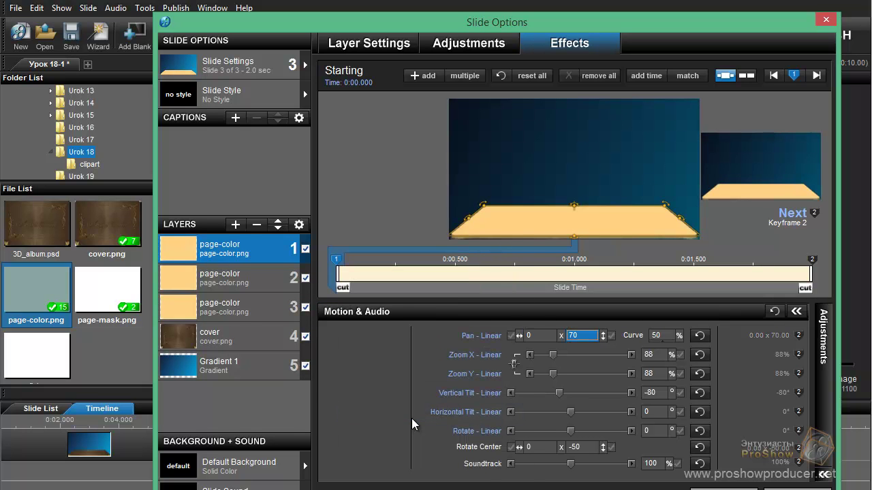
pyautogui.click(261, 285)
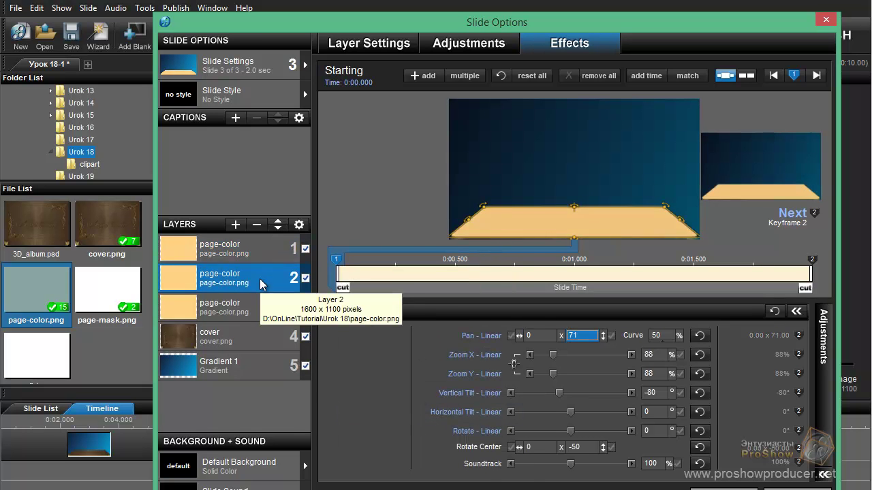
pyautogui.click(249, 254)
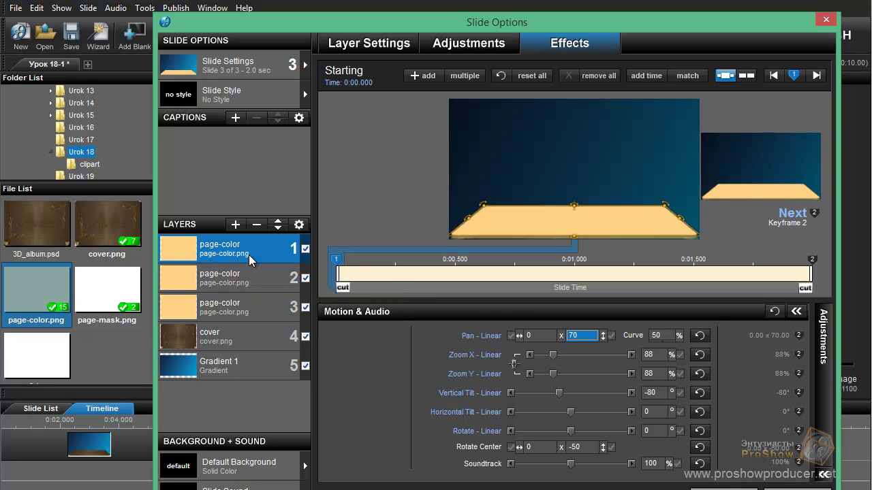
# - Add another duplicate of the top page-color layer with a vertical pan of 69 at both keyframes
pyautogui.rightClick(248, 255)
pyautogui.click(311, 308)
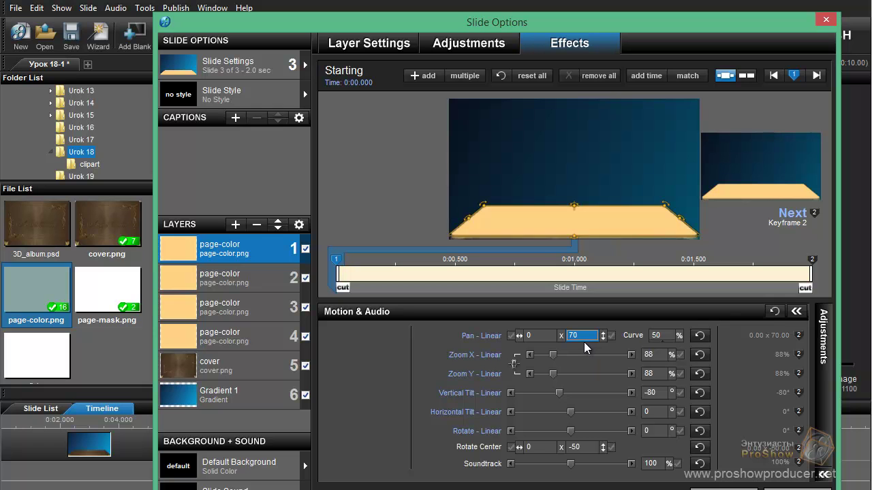
pyautogui.write('69')
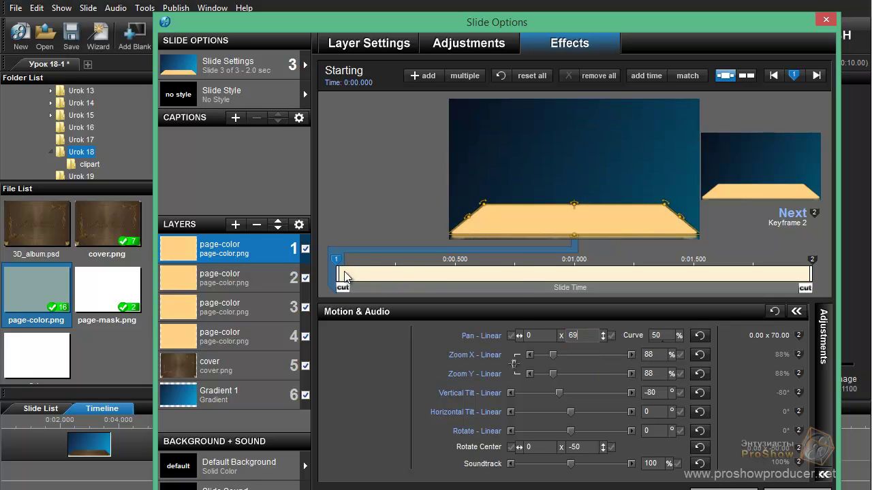
pyautogui.rightClick(334, 260)
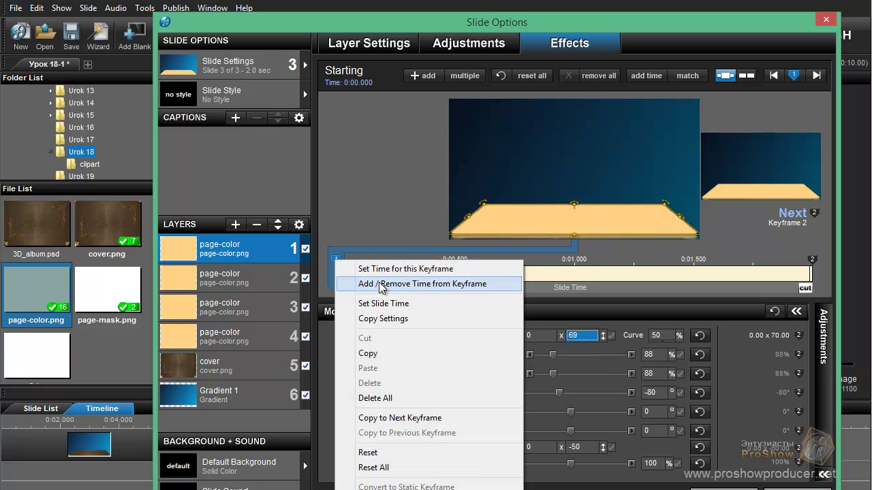
pyautogui.click(392, 417)
# - Duplicate the uppermost page-color layer and set the copy's vertical pan to 68 at both keyframes
pyautogui.rightClick(245, 249)
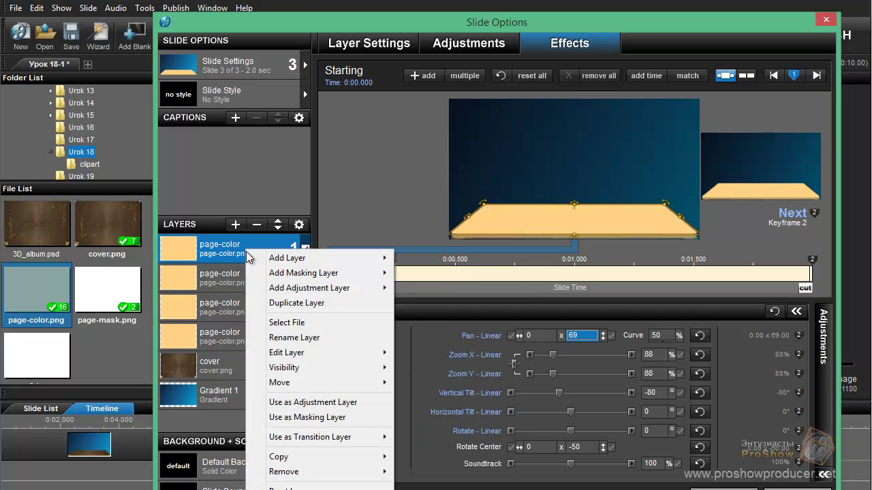
pyautogui.click(285, 303)
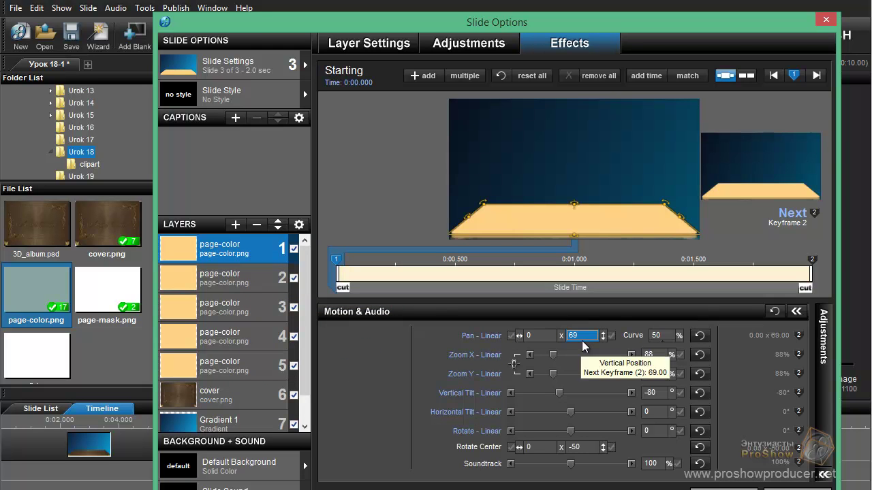
pyautogui.write('68')
pyautogui.press('Return')
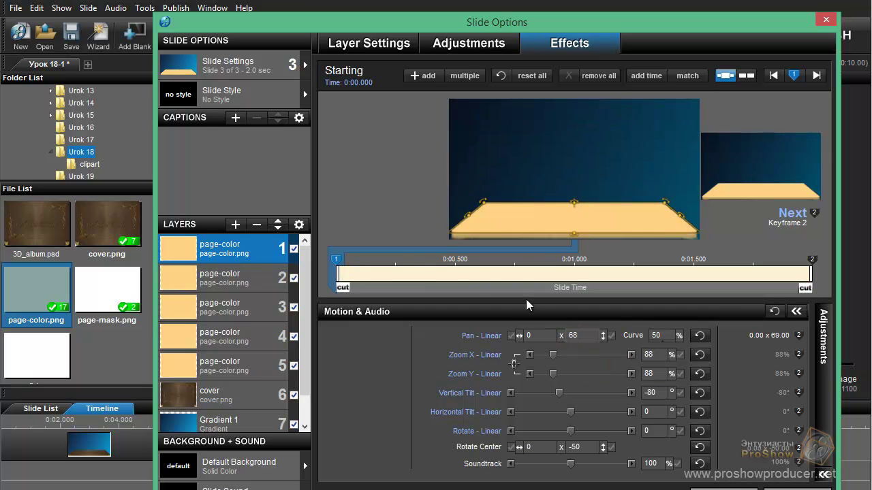
pyautogui.rightClick(335, 259)
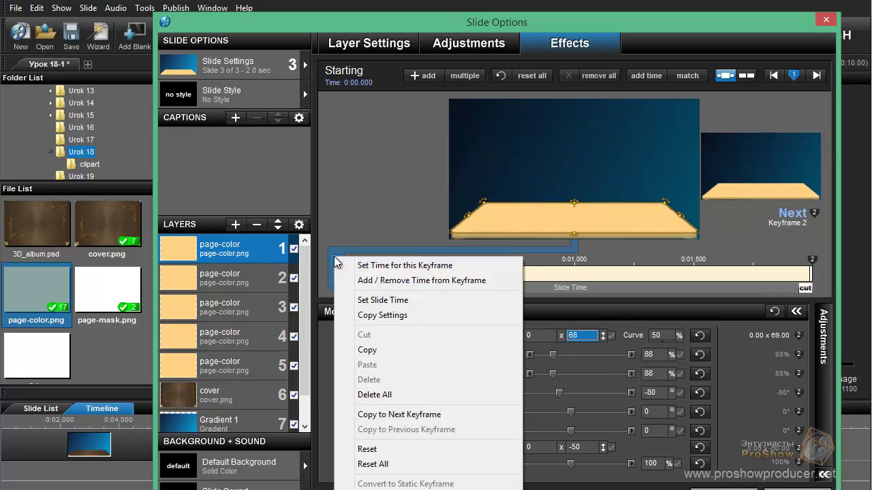
pyautogui.click(393, 416)
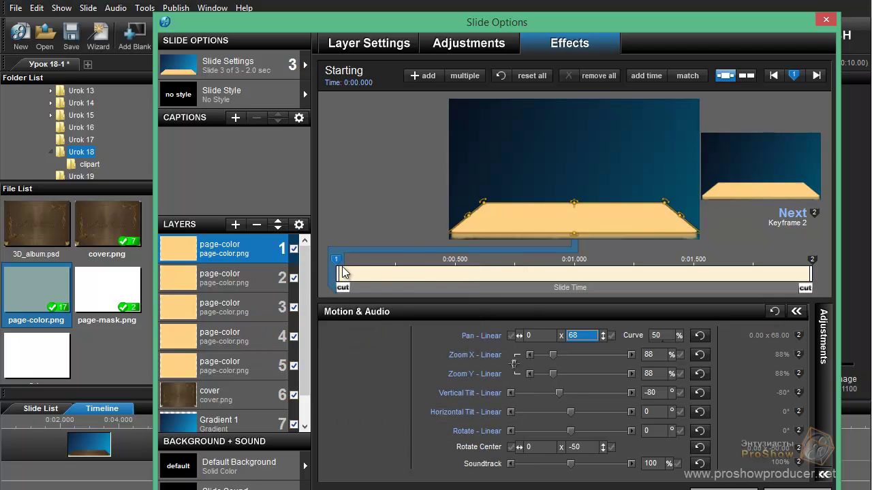
# - Duplicate the top page-color layer once more and set its vertical pan to 67 at both keyframes
pyautogui.rightClick(269, 257)
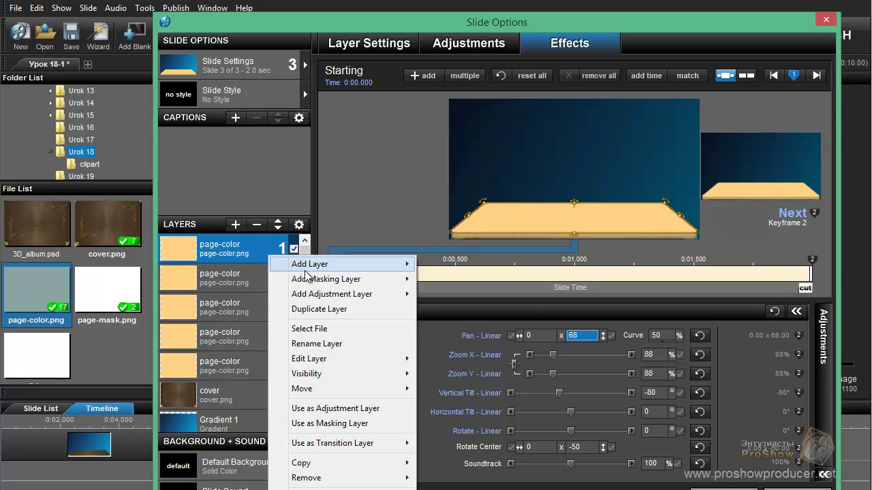
pyautogui.click(324, 308)
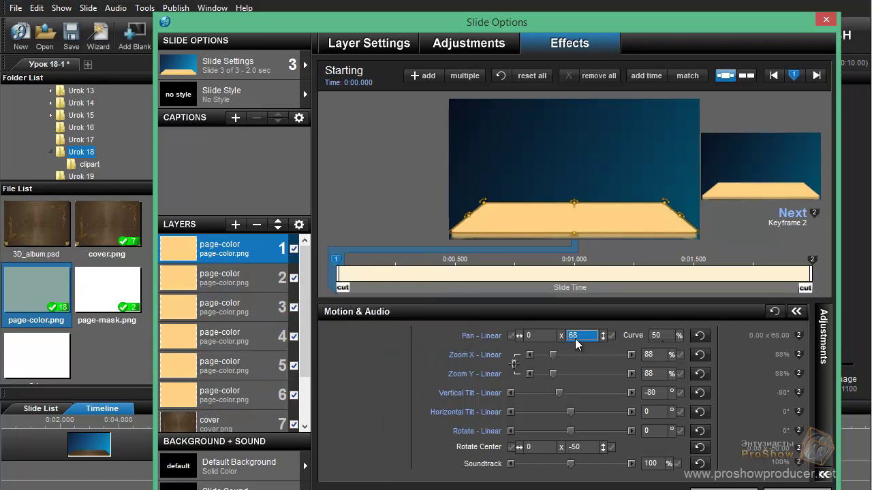
pyautogui.write('67')
pyautogui.press('Return')
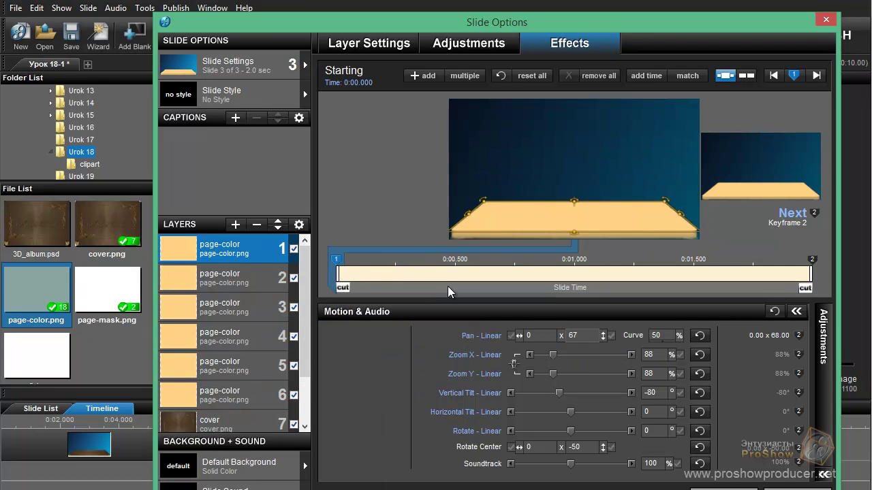
pyautogui.rightClick(336, 273)
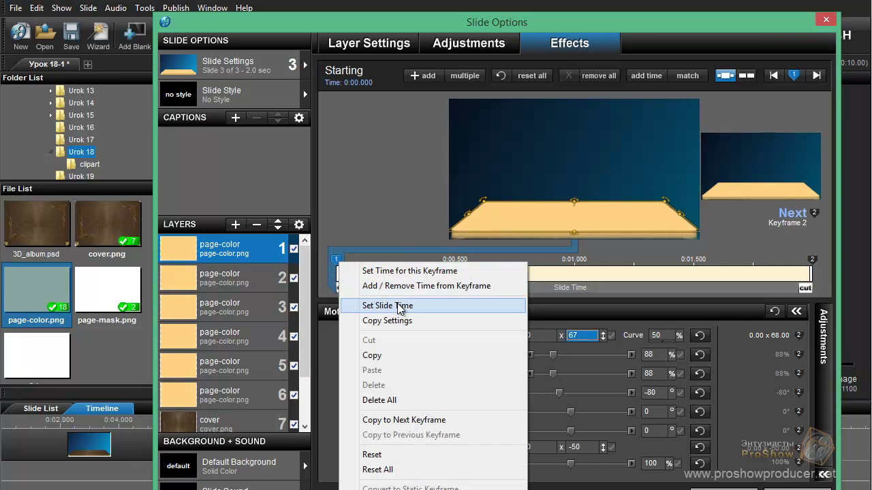
pyautogui.click(501, 420)
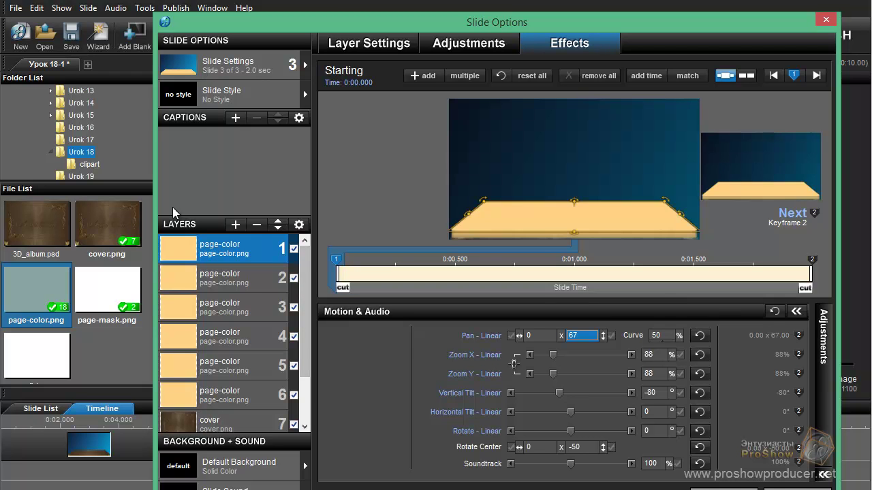
# - Duplicate the top page-color layer, replace the new top copy's image with cover.png and preview the slide
pyautogui.rightClick(202, 250)
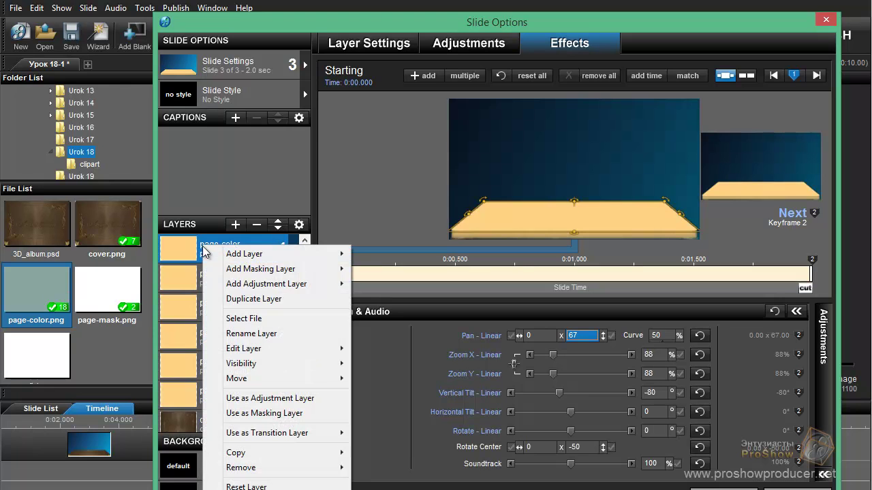
pyautogui.click(254, 299)
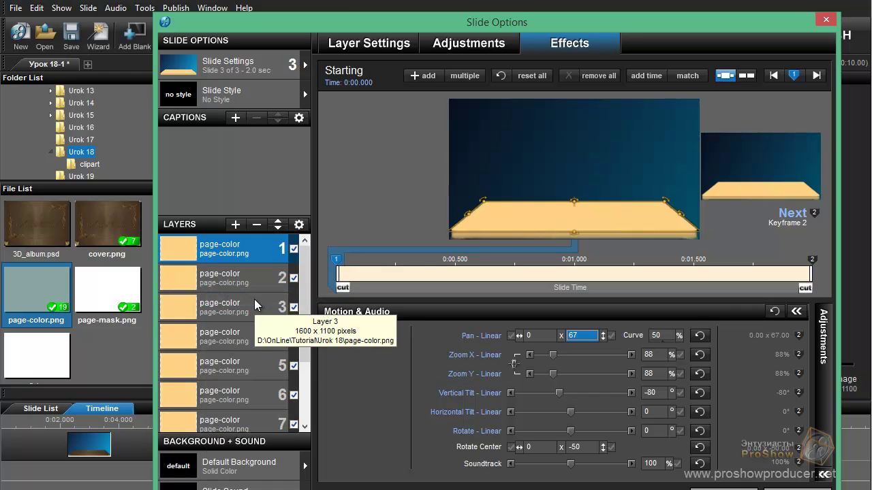
pyautogui.click(117, 219)
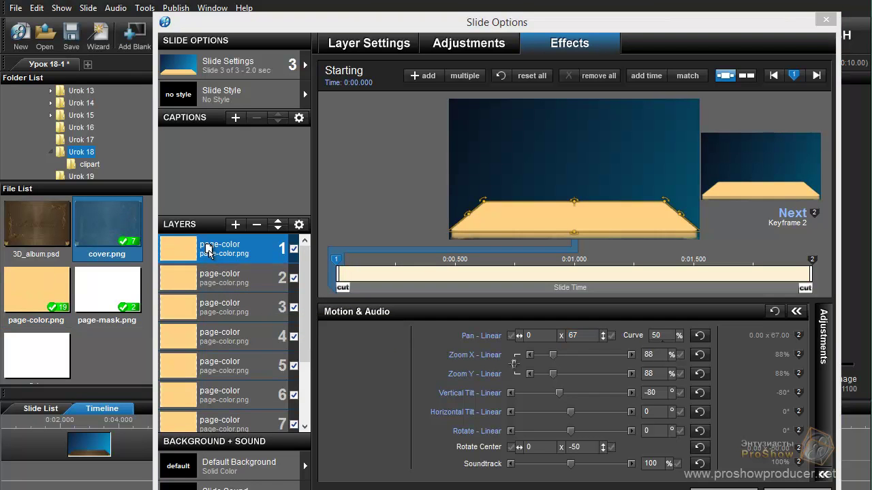
pyautogui.moveTo(233, 252); pyautogui.dragTo(233, 252)
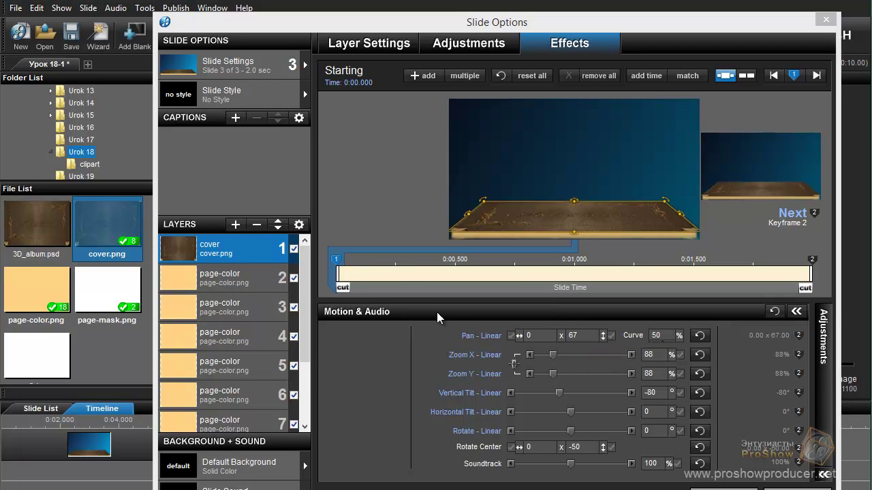
pyautogui.moveTo(390, 289); pyautogui.dragTo(434, 293)
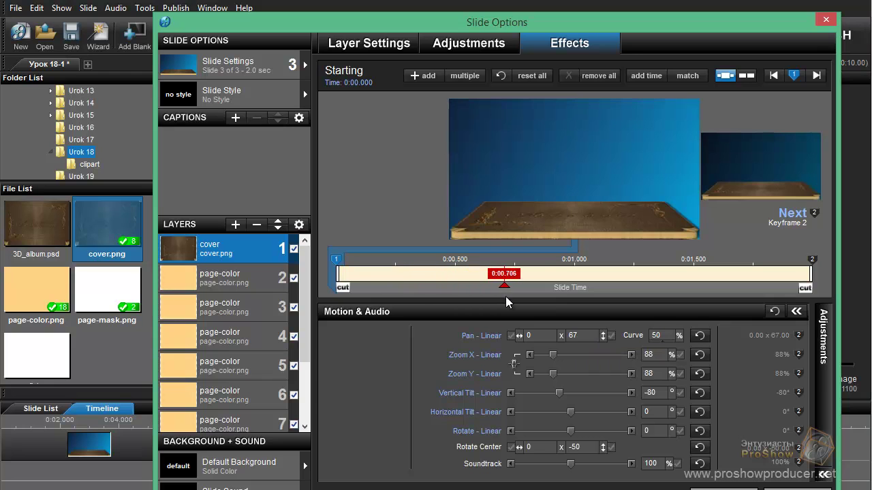
pyautogui.moveTo(609, 294); pyautogui.dragTo(569, 295)
pyautogui.moveTo(501, 297); pyautogui.dragTo(405, 305)
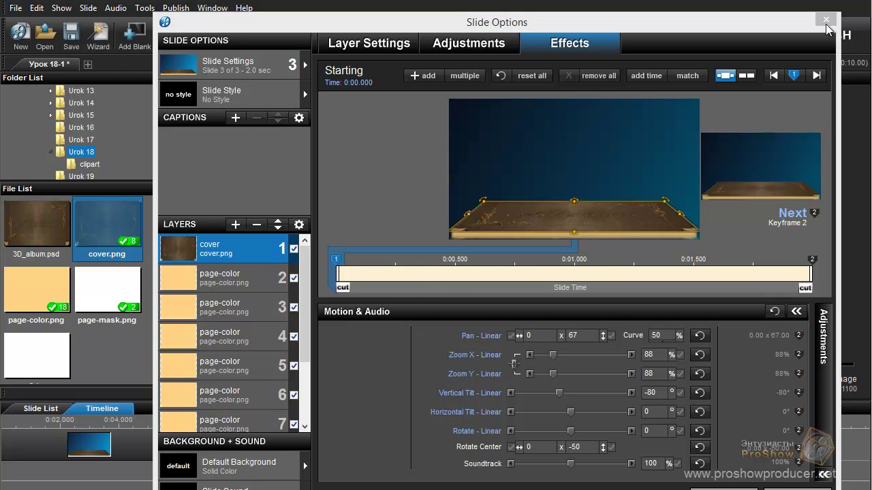
# - Set the top cover layer's vertical tilt to -180 at the ending keyframe and preview the cover opening
pyautogui.click(738, 400)
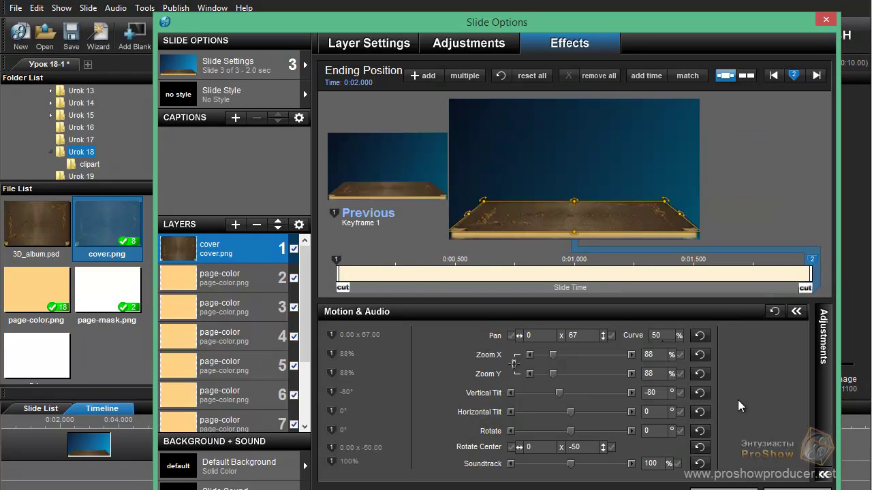
pyautogui.doubleClick(650, 393)
pyautogui.click(649, 394)
pyautogui.doubleClick(661, 393)
pyautogui.write('-180')
pyautogui.press('Return')
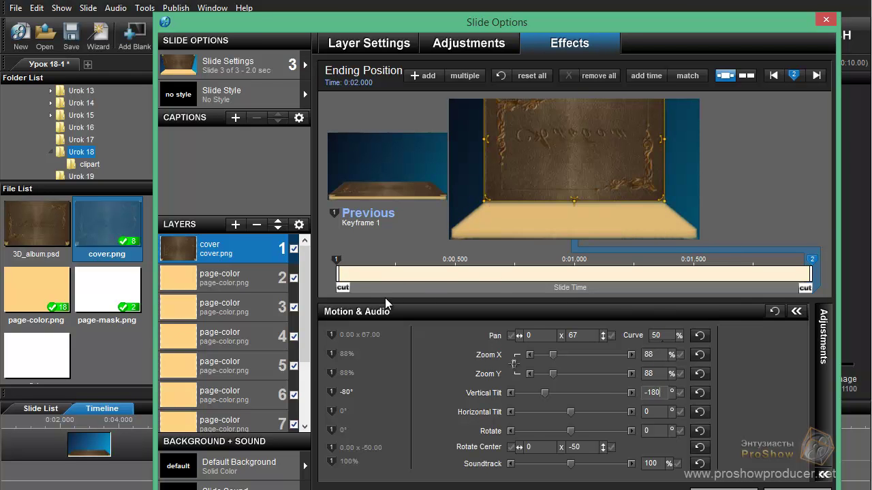
pyautogui.moveTo(359, 286)
pyautogui.mouseDown()
pyautogui.moveTo(801, 291)
pyautogui.moveTo(344, 291)
pyautogui.mouseUp()
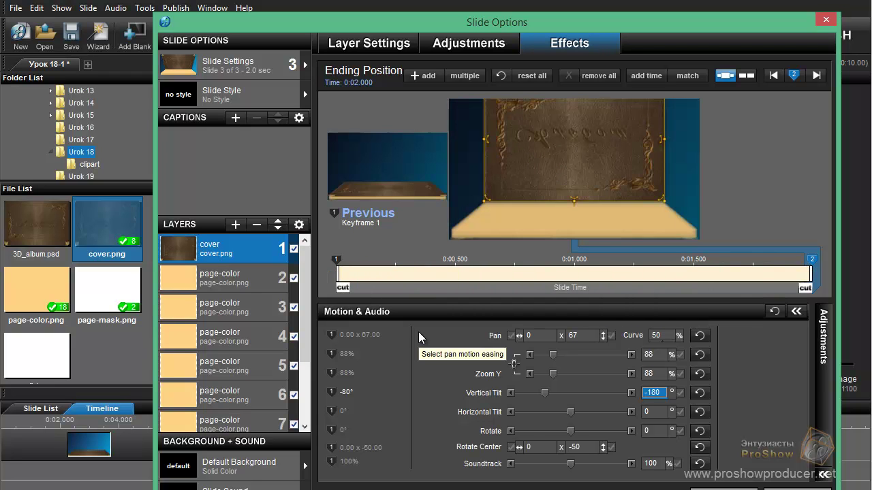
pyautogui.moveTo(306, 287); pyautogui.dragTo(304, 266)
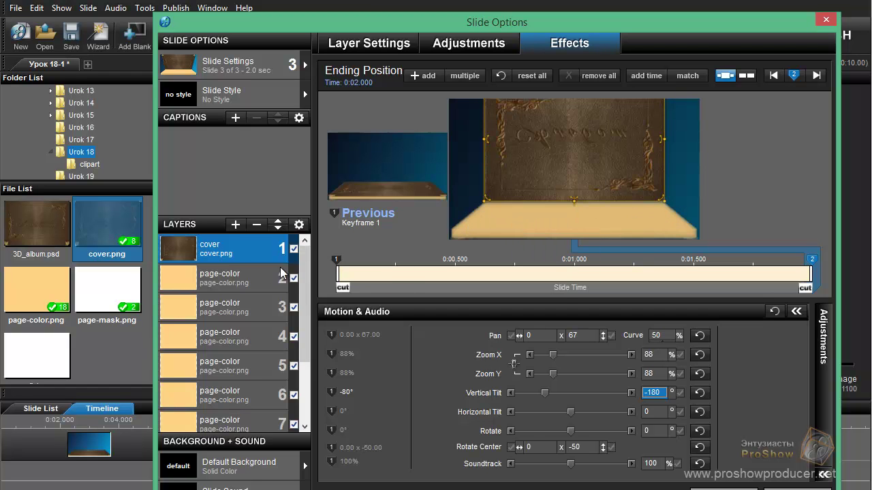
# - Duplicate the page-color layer directly beneath the cover and replace the upper copy's image with page-mask.png
pyautogui.click(226, 276)
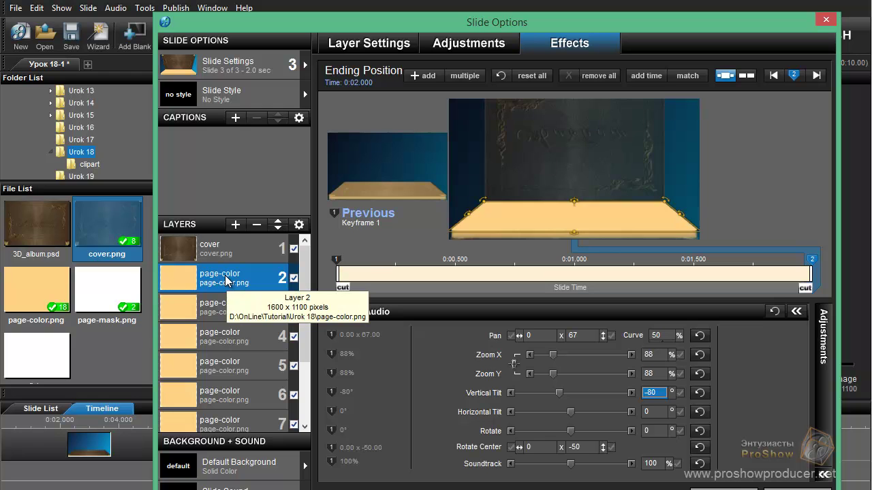
pyautogui.rightClick(226, 281)
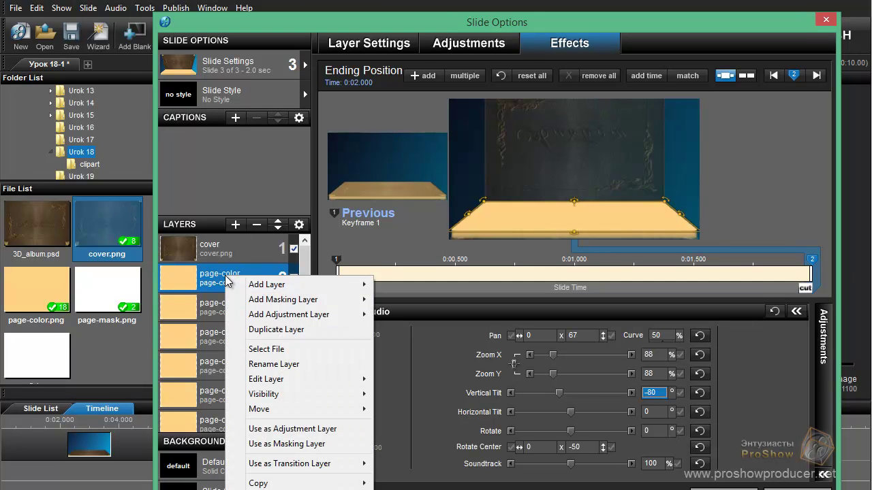
pyautogui.click(268, 330)
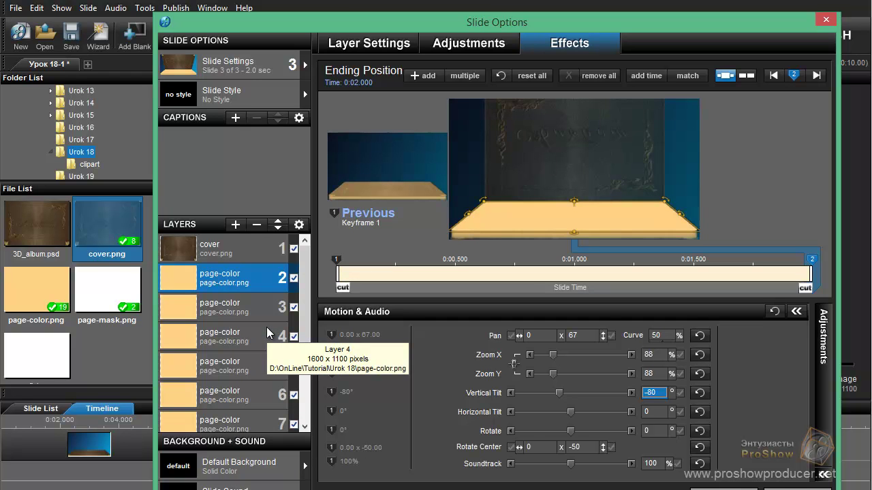
pyautogui.click(100, 278)
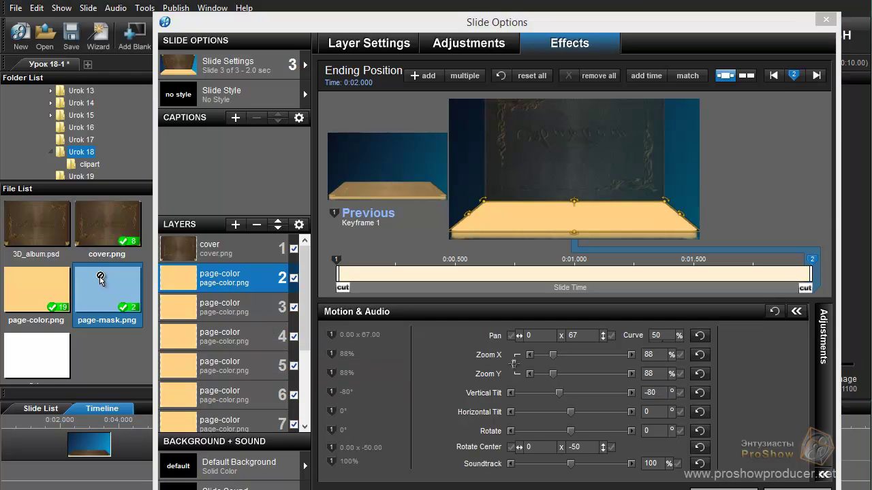
pyautogui.moveTo(234, 277); pyautogui.dragTo(234, 278)
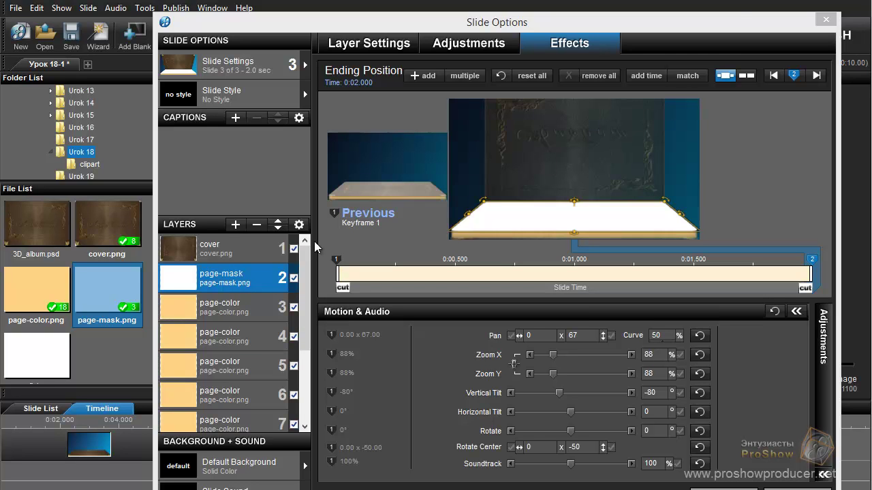
# - Duplicate the page-mask layer and replace the lower copy with the pale blue 0_ae311 image from the clipart folder
pyautogui.click(88, 166)
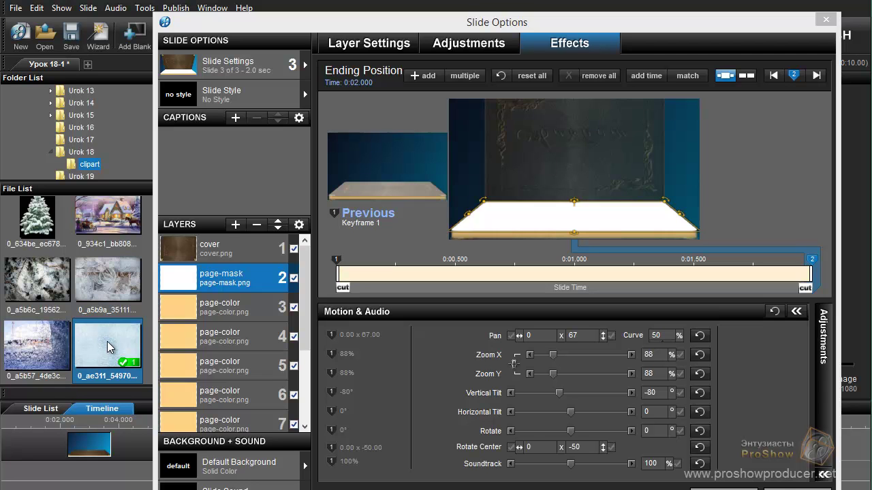
pyautogui.rightClick(245, 286)
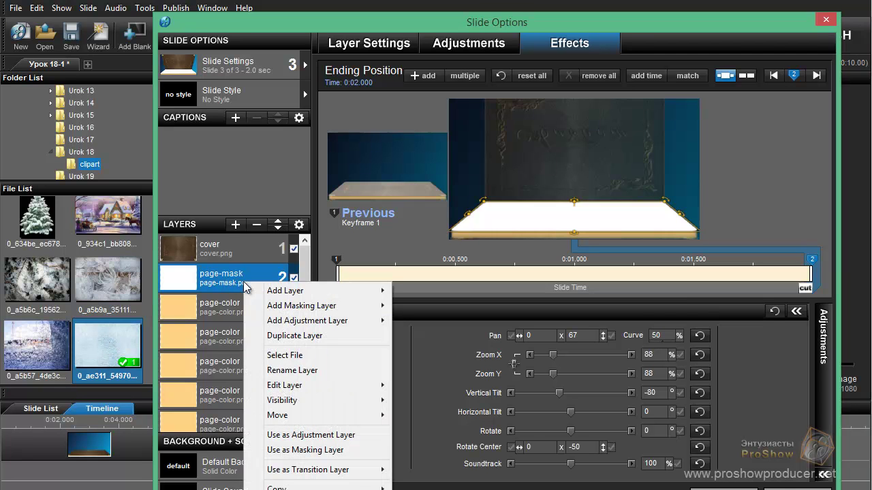
pyautogui.click(319, 336)
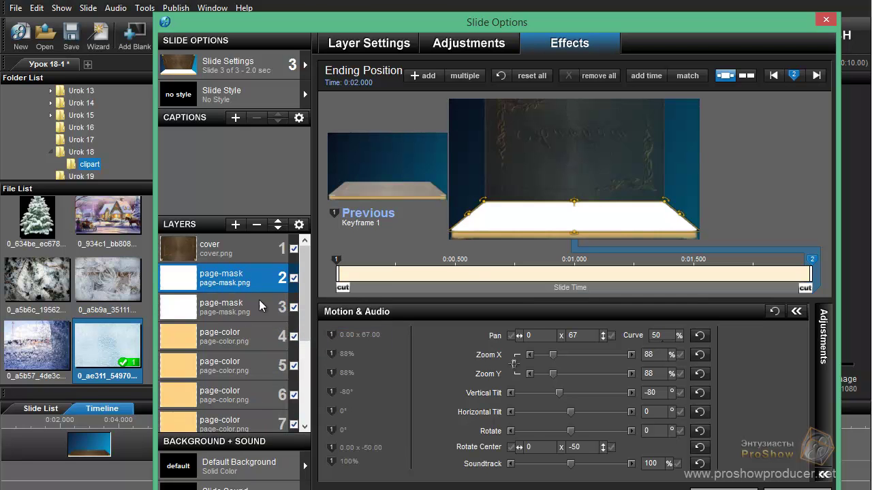
pyautogui.click(110, 338)
pyautogui.moveTo(109, 338); pyautogui.dragTo(221, 304)
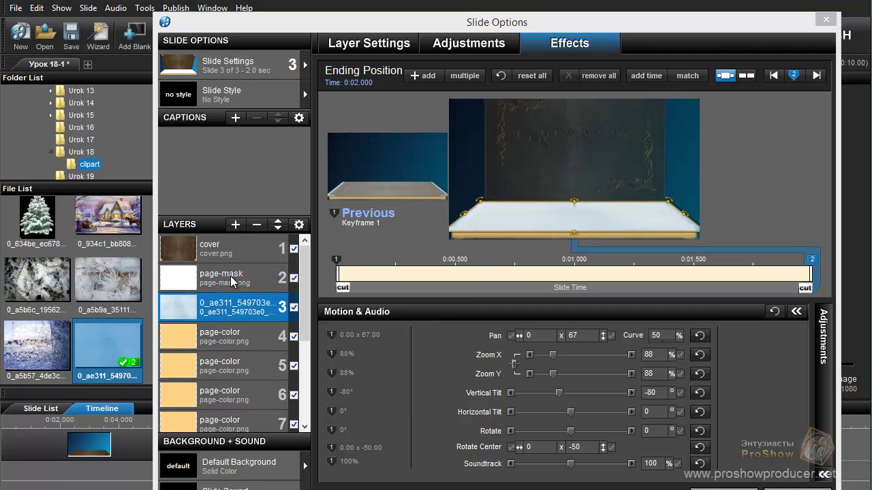
# - Turn the page-mask layer above the pale blue image into a masking layer and preview the slide
pyautogui.click(231, 280)
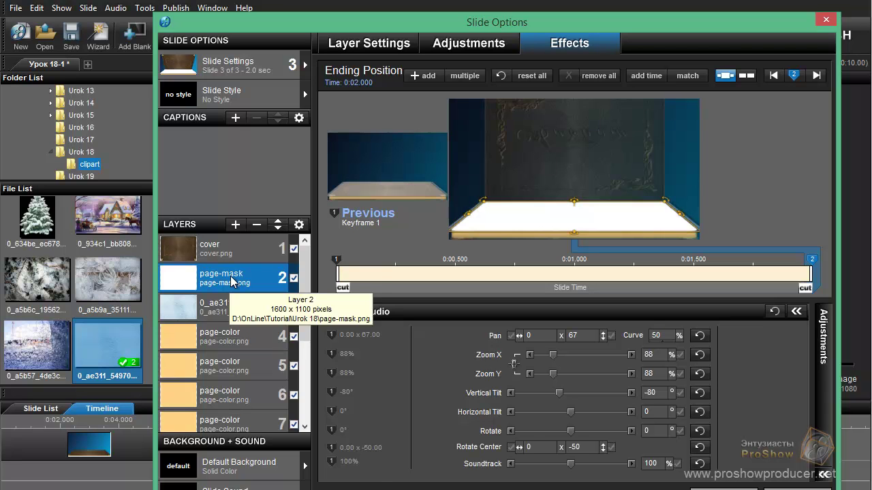
pyautogui.rightClick(232, 281)
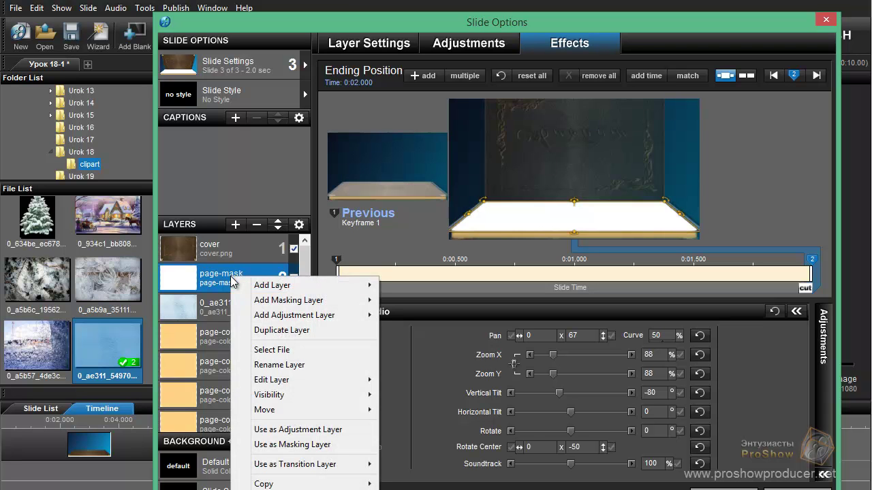
pyautogui.click(301, 447)
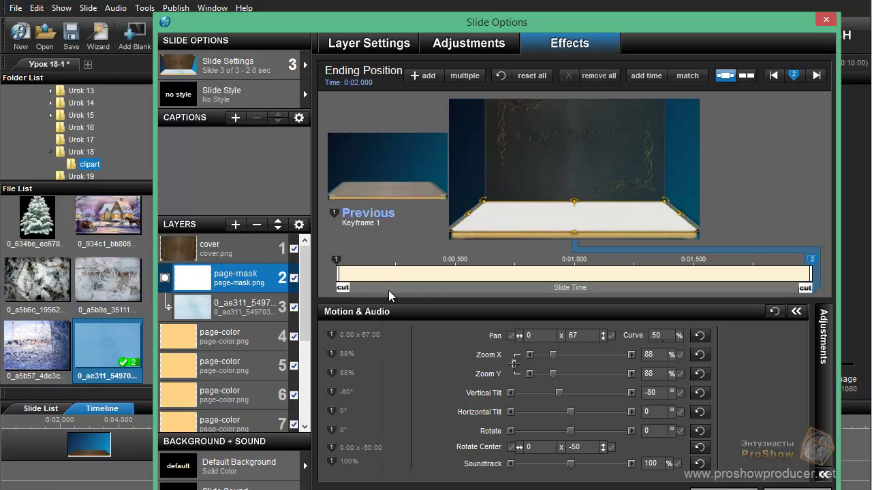
pyautogui.moveTo(362, 287)
pyautogui.mouseDown()
pyautogui.moveTo(749, 295)
pyautogui.moveTo(398, 307)
pyautogui.moveTo(759, 295)
pyautogui.moveTo(625, 301)
pyautogui.mouseUp()
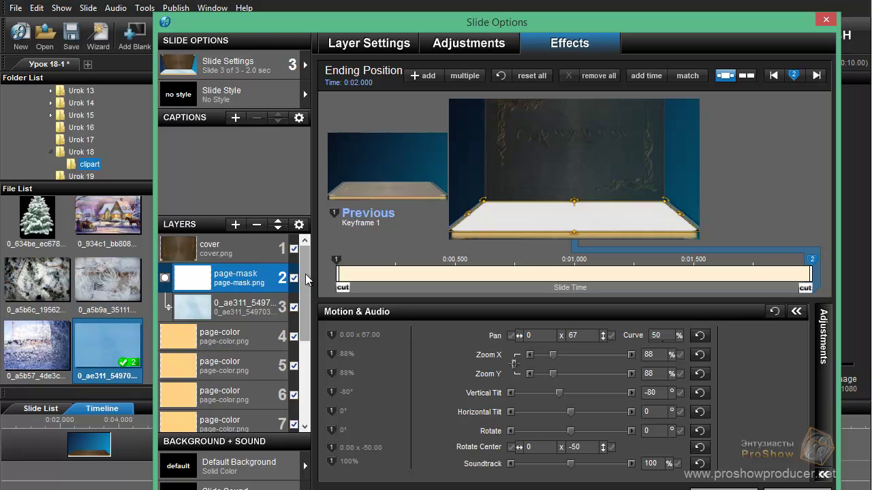
# - Duplicate the opening cover layer and replace the top copy's image with page-mask.png from the Urok 18 folder
pyautogui.click(238, 243)
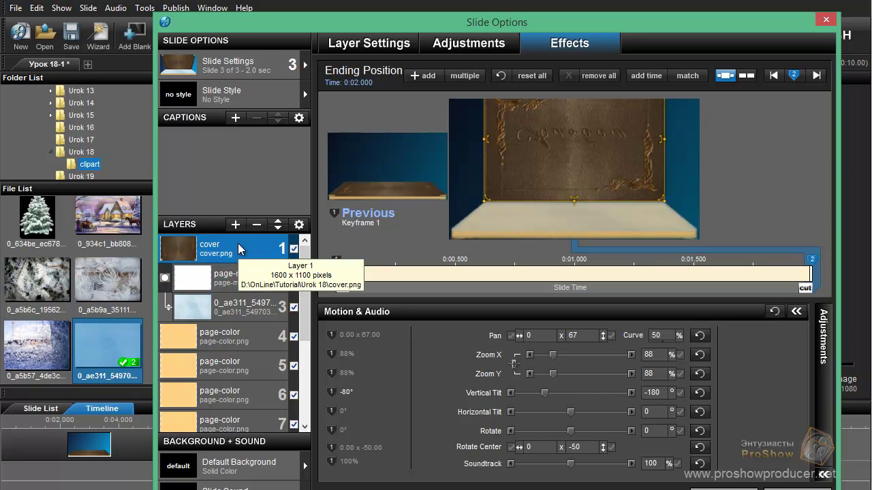
pyautogui.rightClick(237, 243)
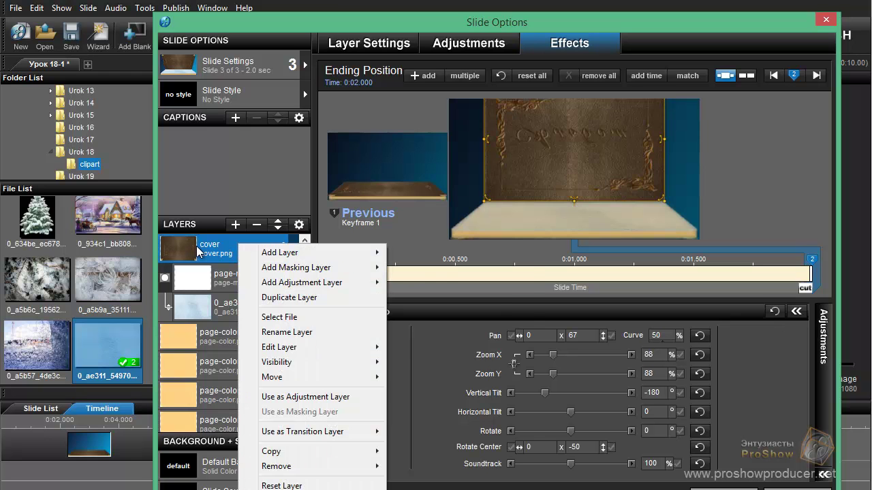
pyautogui.moveTo(294, 269)
pyautogui.click(296, 298)
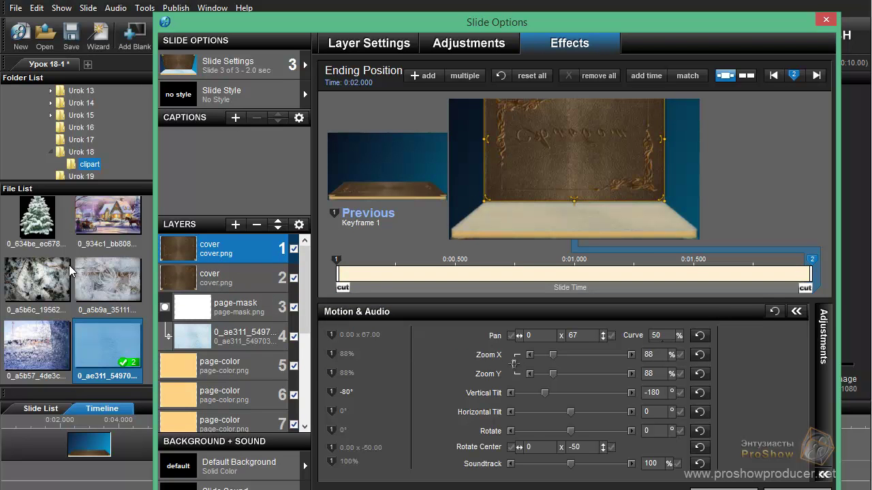
pyautogui.click(213, 276)
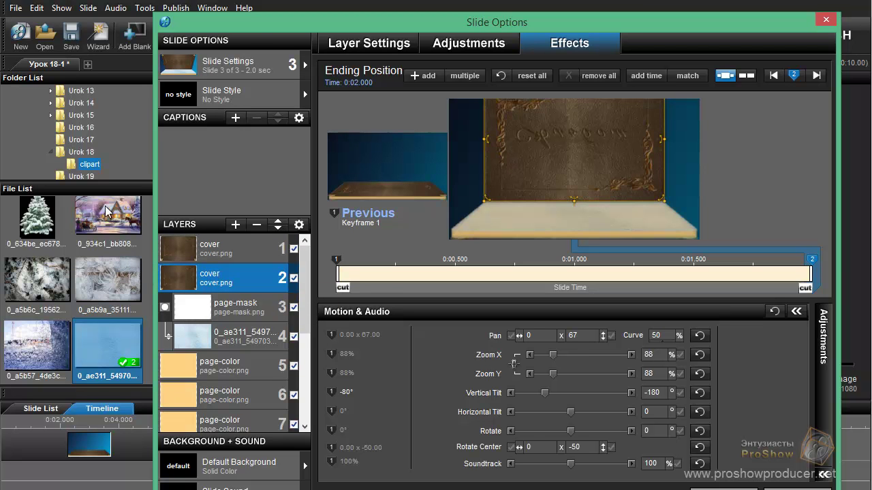
pyautogui.click(91, 154)
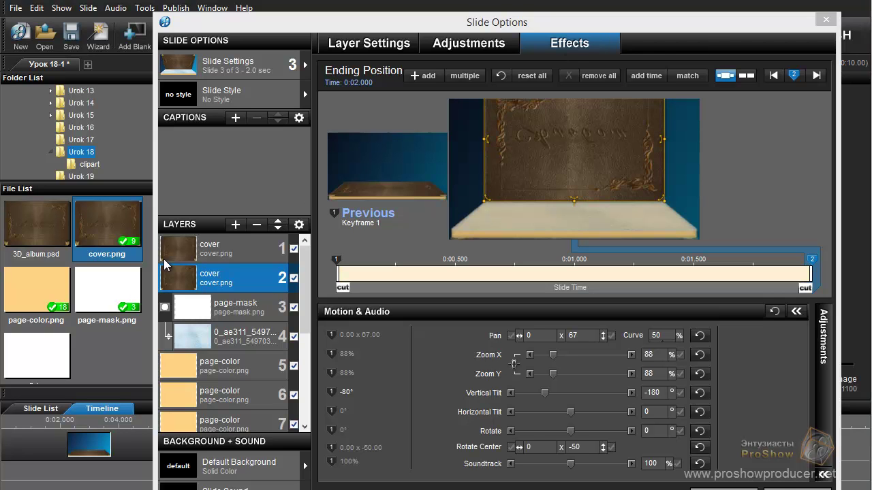
pyautogui.click(101, 289)
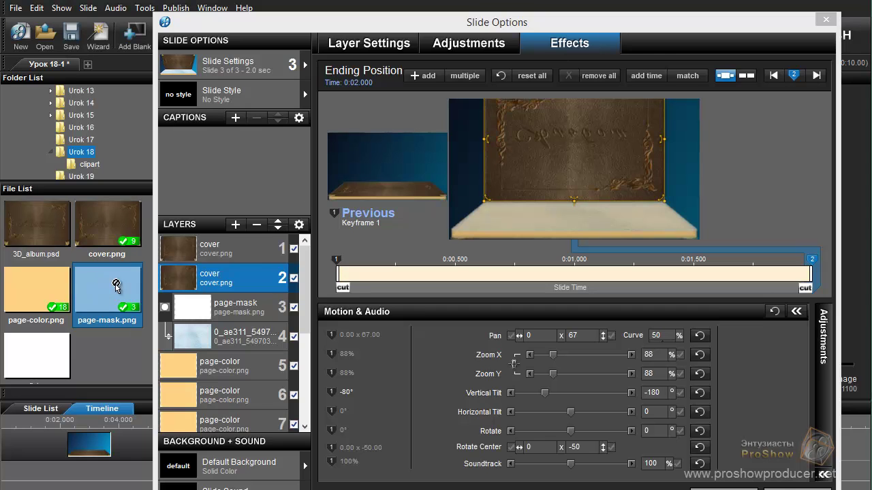
pyautogui.click(231, 255)
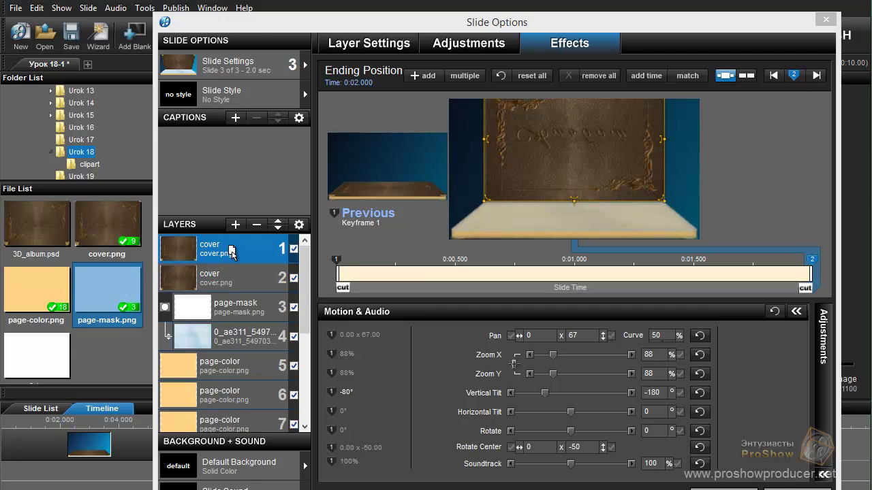
pyautogui.moveTo(232, 253); pyautogui.dragTo(231, 253)
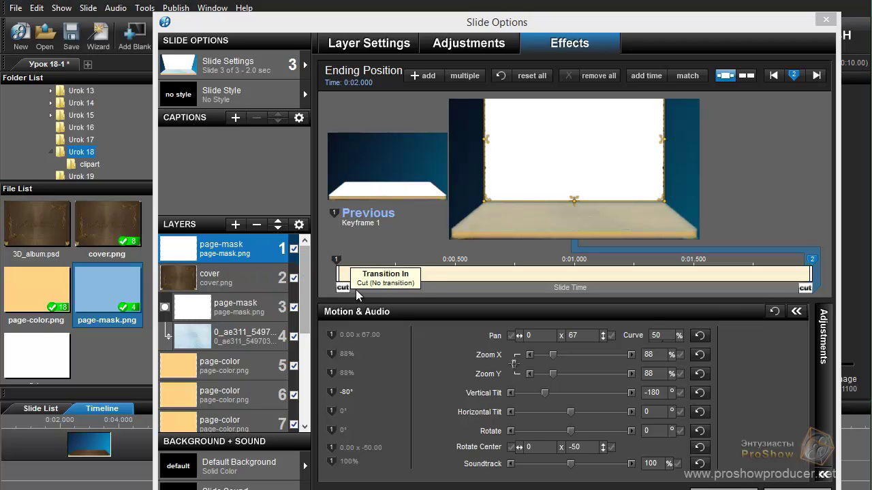
# - Hide the top page-mask layer and preview the cover opening without it
pyautogui.click(289, 284)
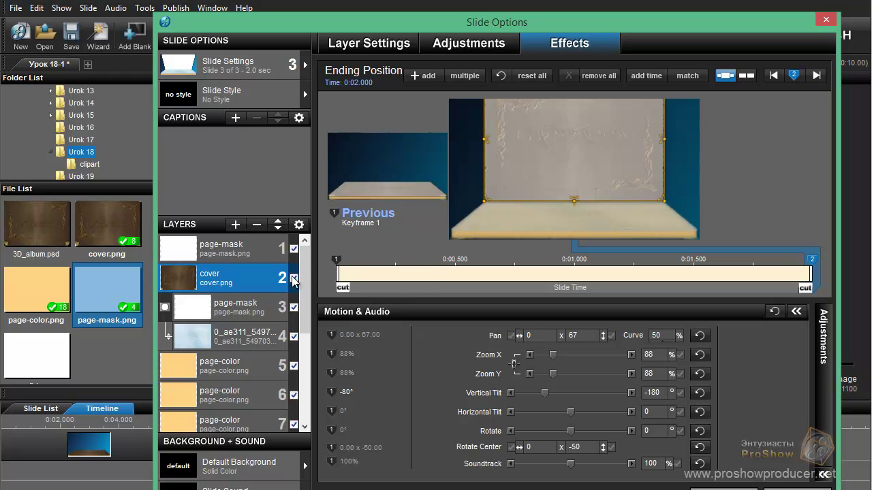
pyautogui.click(294, 249)
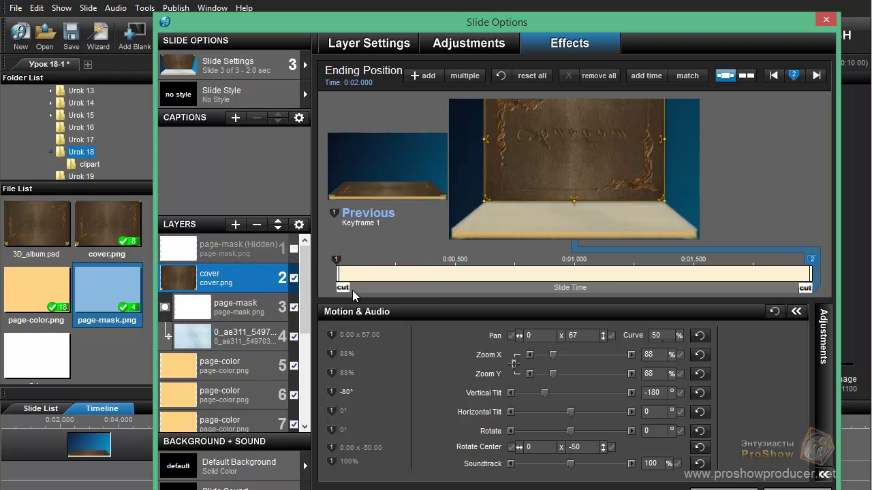
pyautogui.moveTo(357, 290)
pyautogui.mouseDown()
pyautogui.moveTo(385, 290)
pyautogui.moveTo(387, 274)
pyautogui.moveTo(361, 294)
pyautogui.mouseUp()
# - Unhide the top page-mask layer and set the time of its first keyframe to 0.2 seconds
pyautogui.click(233, 251)
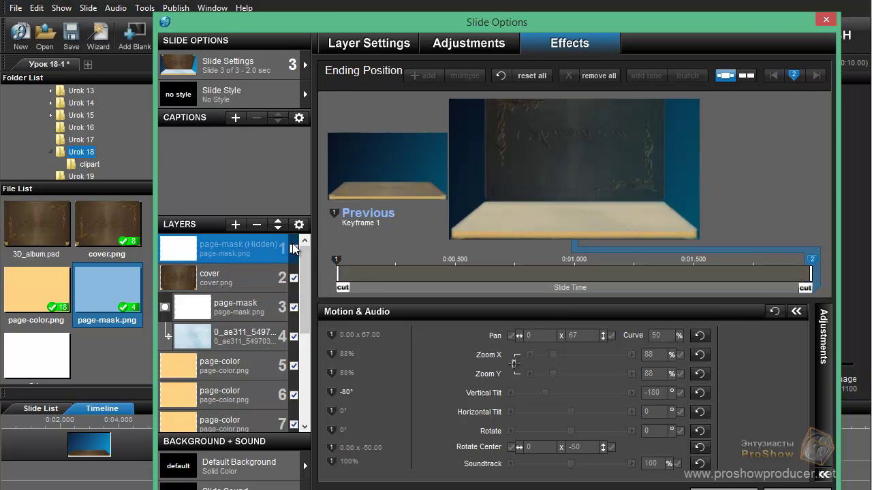
pyautogui.click(294, 249)
pyautogui.rightClick(337, 260)
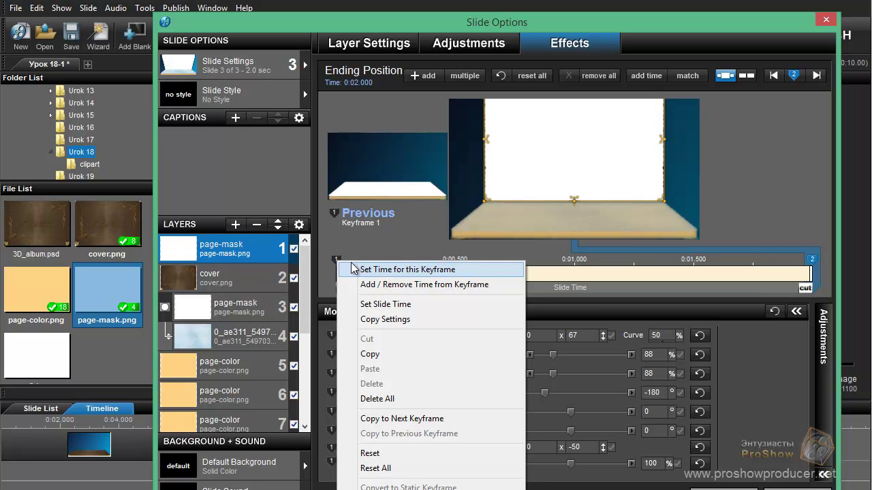
pyautogui.click(373, 270)
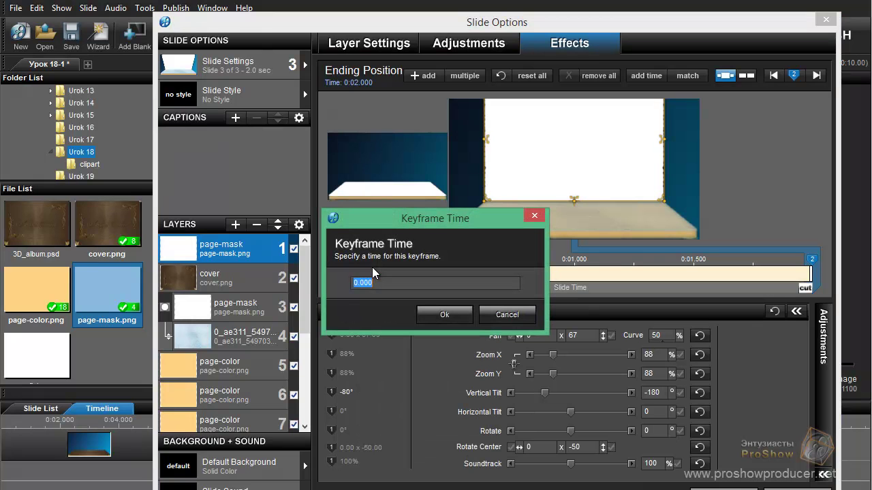
pyautogui.write('0.2')
pyautogui.click(446, 316)
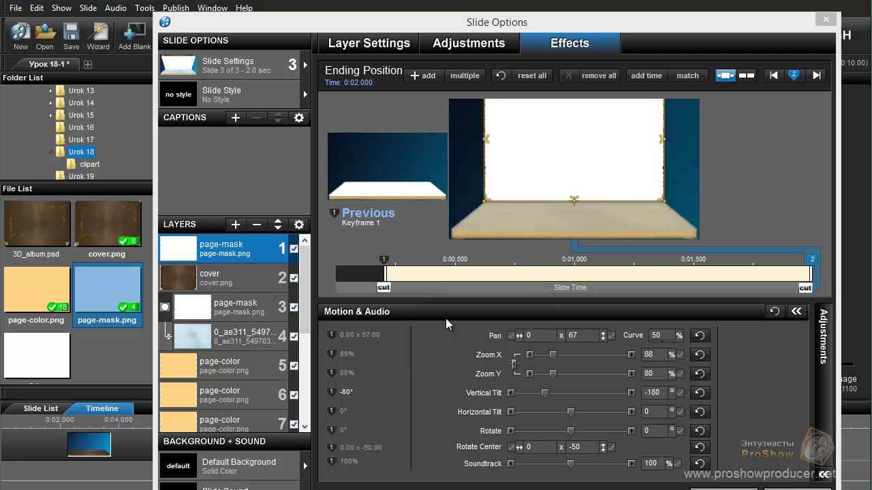
# - Set the Vertical Tilt of the top page-mask layer's starting keyframe to -90° and preview the slide
pyautogui.click(380, 404)
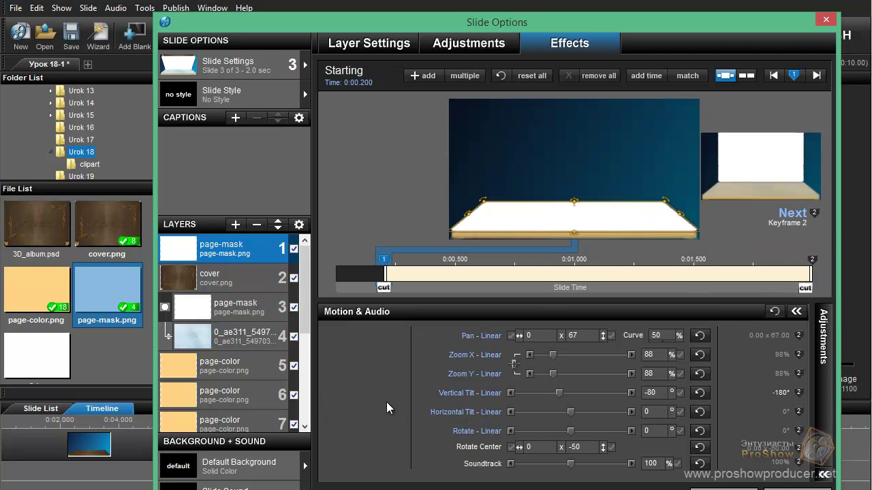
pyautogui.doubleClick(664, 393)
pyautogui.write('-90')
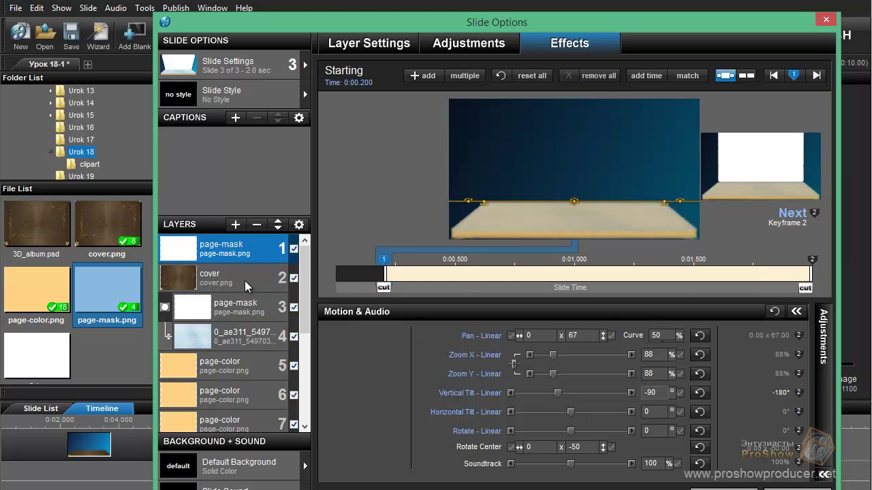
pyautogui.click(347, 285)
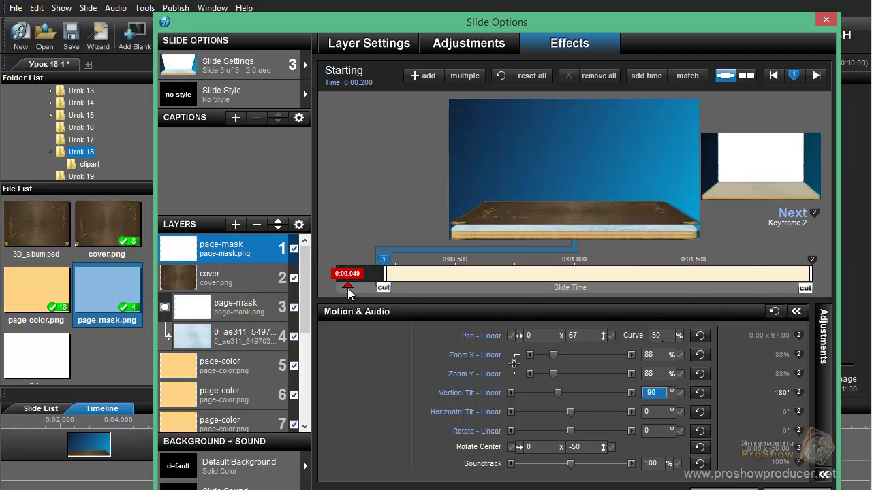
pyautogui.moveTo(348, 292)
pyautogui.mouseDown()
pyautogui.moveTo(573, 306)
pyautogui.moveTo(512, 317)
pyautogui.moveTo(565, 319)
pyautogui.moveTo(460, 316)
pyautogui.moveTo(366, 332)
pyautogui.mouseUp()
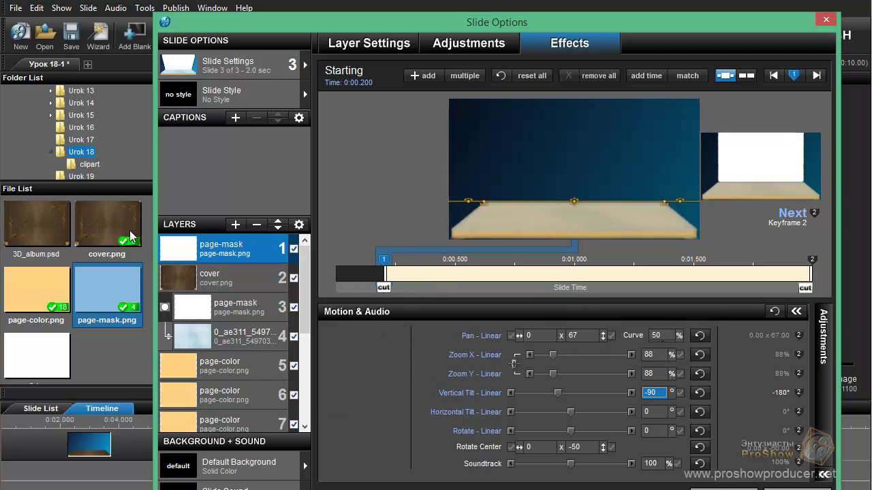
# - Try adding the 0_934c1 winter village image from the clipart folder as a new layer masked by the top page-mask layer
pyautogui.click(91, 166)
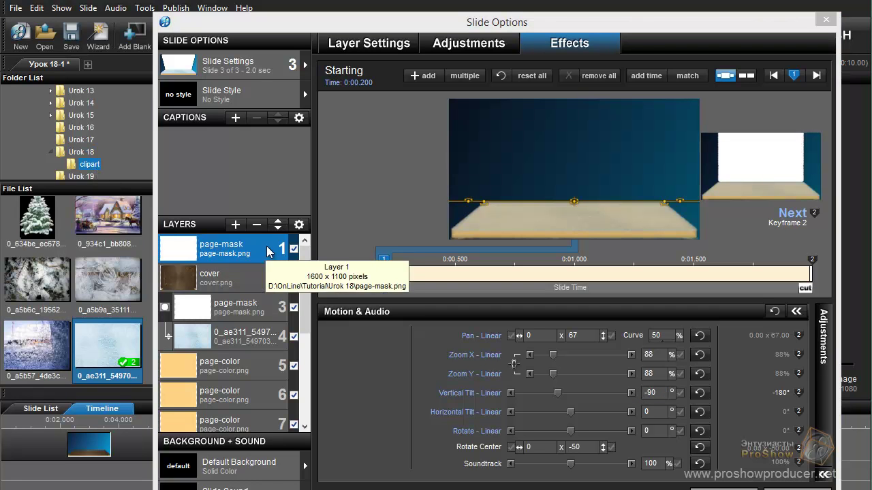
pyautogui.click(98, 218)
pyautogui.moveTo(98, 218); pyautogui.dragTo(256, 266)
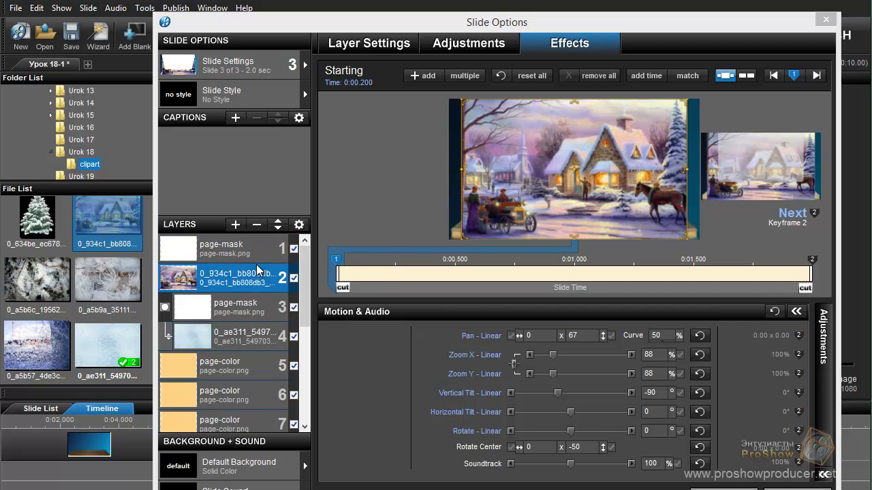
pyautogui.rightClick(216, 254)
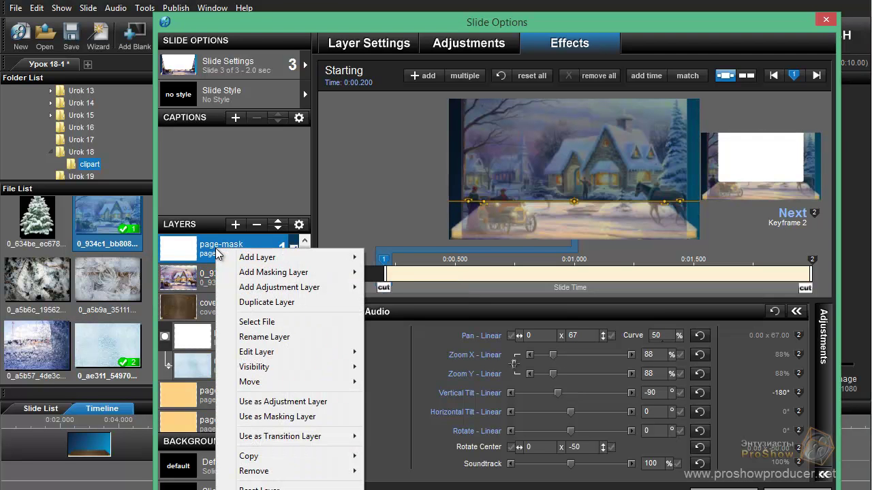
pyautogui.click(292, 417)
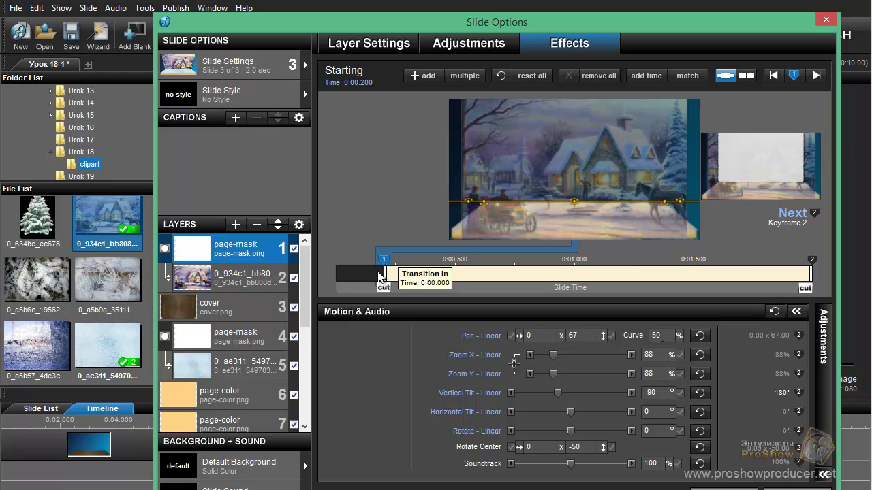
pyautogui.moveTo(344, 288)
pyautogui.mouseDown()
pyautogui.moveTo(627, 314)
pyautogui.moveTo(484, 316)
pyautogui.moveTo(372, 335)
pyautogui.mouseUp()
pyautogui.click(223, 286)
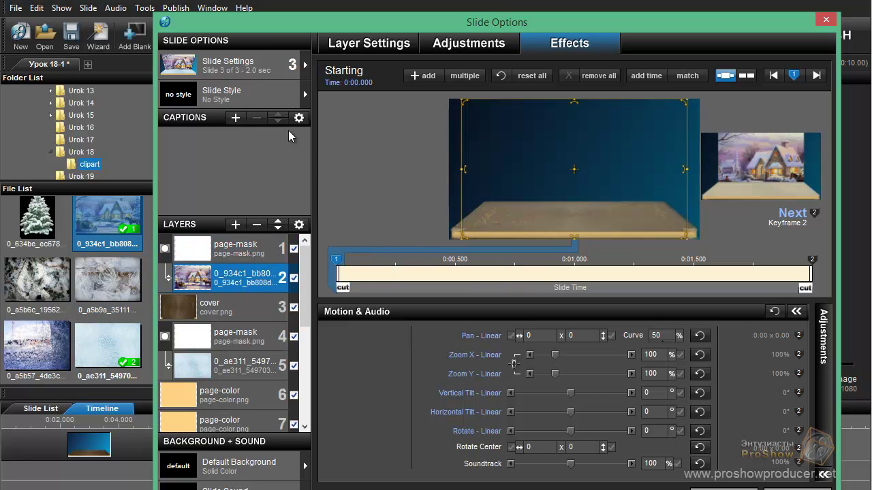
pyautogui.click(256, 224)
# - Replace the lower of two duplicate page-mask layers with the 0_934c1 winter village image and use the upper one as its masking layer
pyautogui.click(242, 252)
pyautogui.rightClick(243, 253)
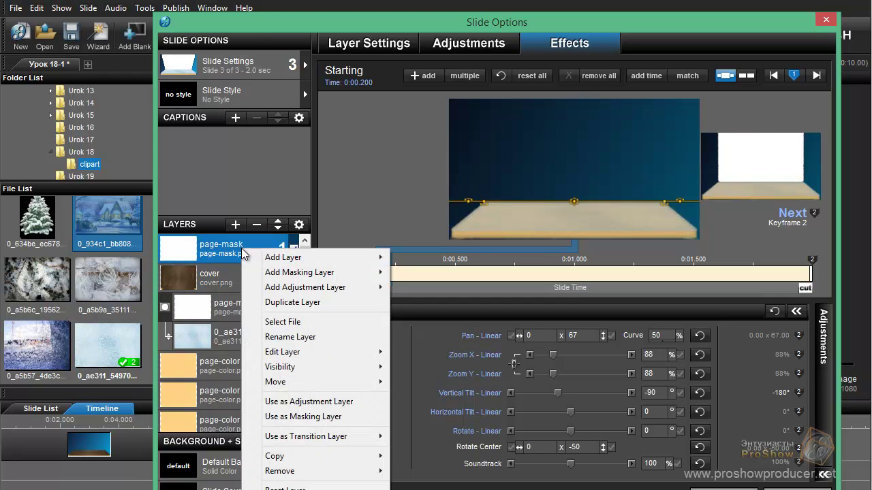
pyautogui.click(275, 304)
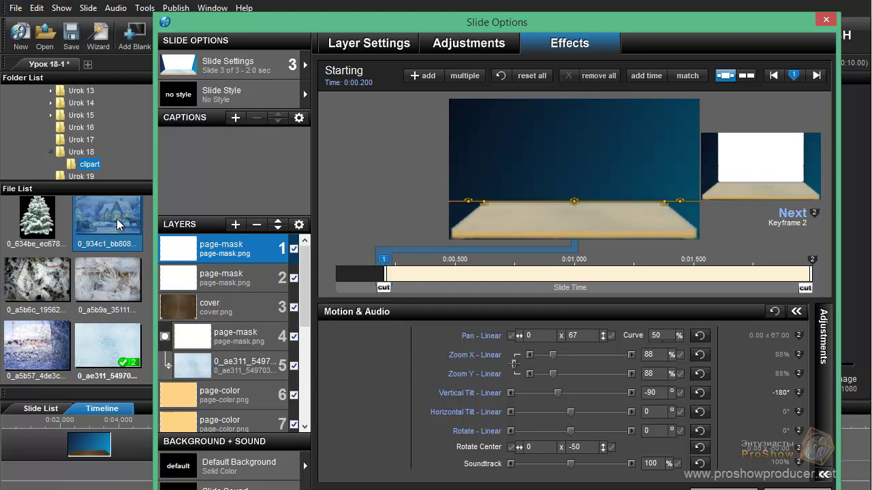
pyautogui.click(227, 277)
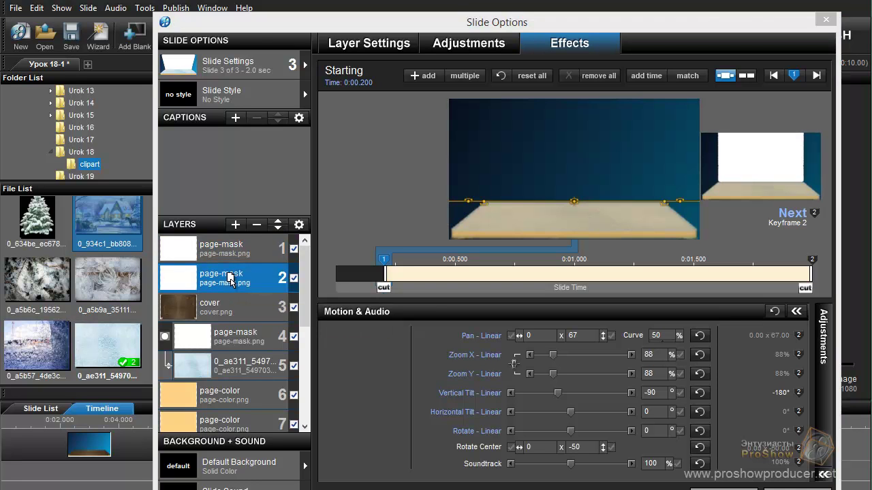
pyautogui.moveTo(230, 279); pyautogui.dragTo(230, 279)
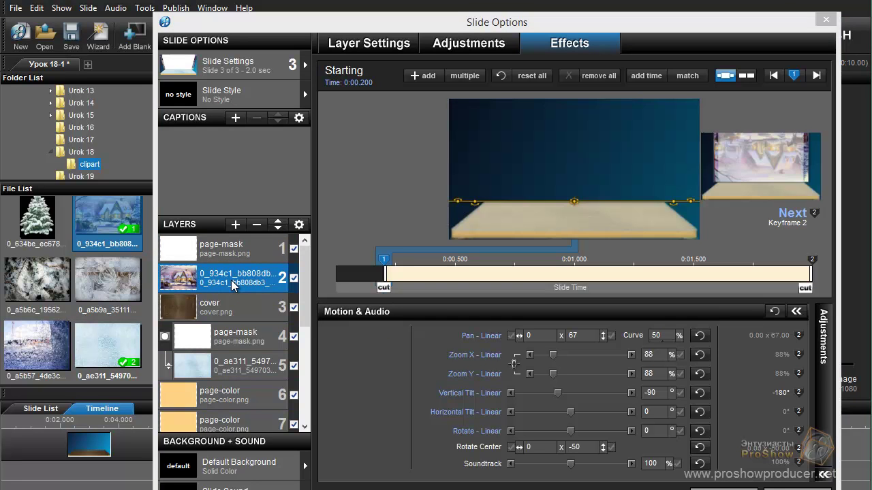
pyautogui.rightClick(228, 252)
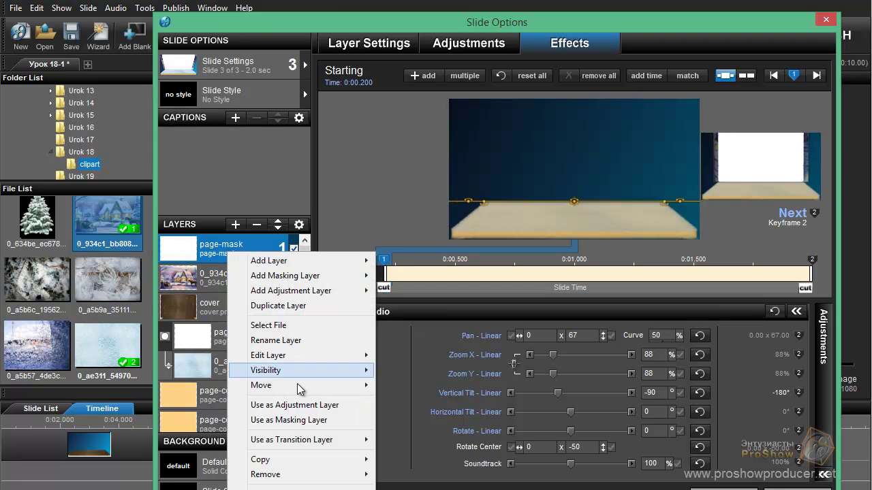
pyautogui.click(298, 420)
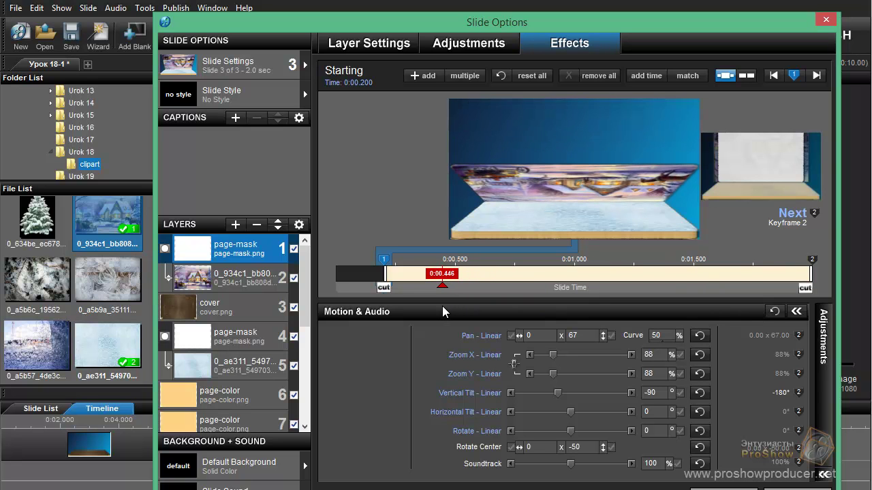
# - Flip the 0_934c1 winter village image vertically and preview the opening page through to its ending keyframe
pyautogui.click(476, 49)
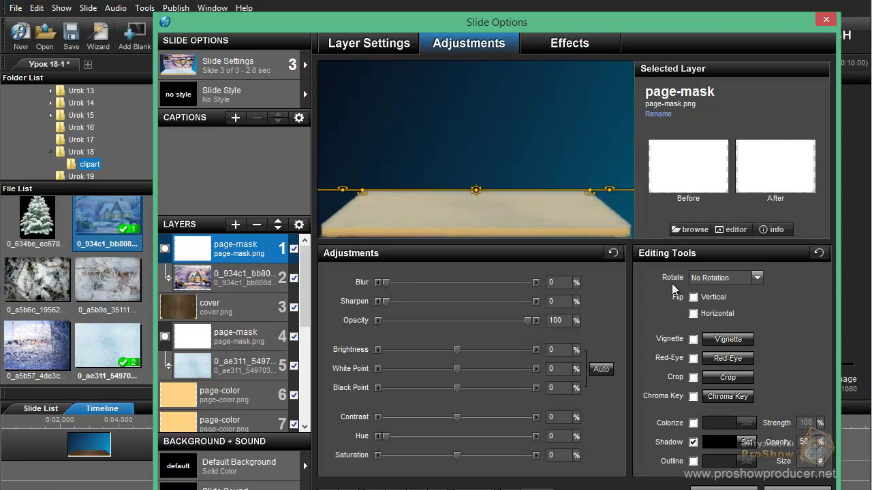
pyautogui.click(279, 273)
pyautogui.click(693, 298)
pyautogui.click(566, 41)
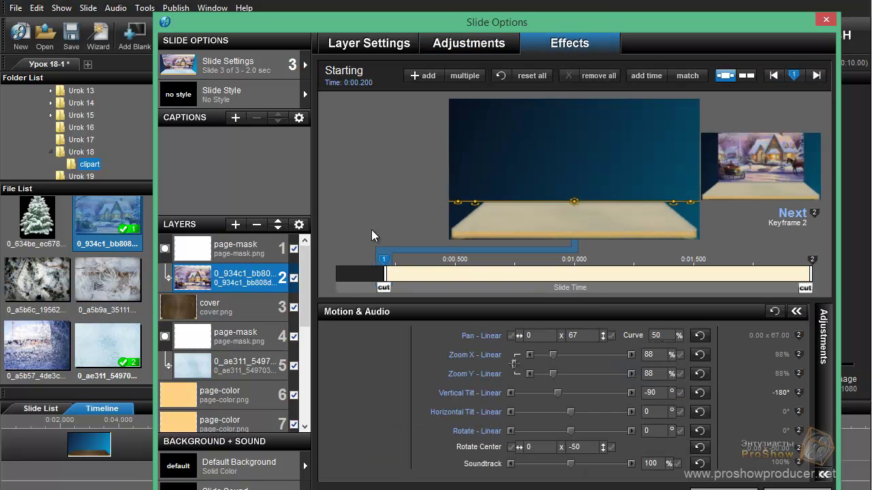
pyautogui.moveTo(340, 288); pyautogui.dragTo(613, 314)
pyautogui.moveTo(705, 322)
pyautogui.mouseDown()
pyautogui.moveTo(789, 323)
pyautogui.moveTo(473, 329)
pyautogui.moveTo(722, 327)
pyautogui.mouseUp()
pyautogui.click(732, 376)
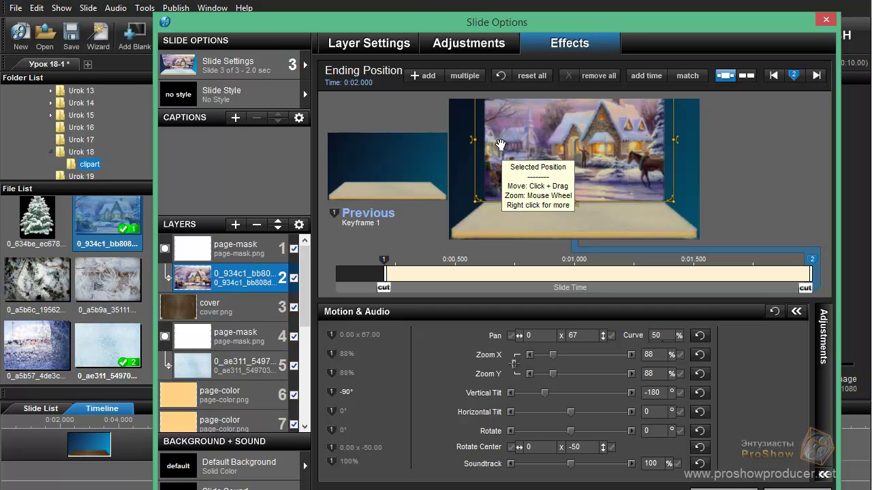
# - Try cropping the 0_934c1 winter village image to about 1496 x 1056 px
pyautogui.click(483, 45)
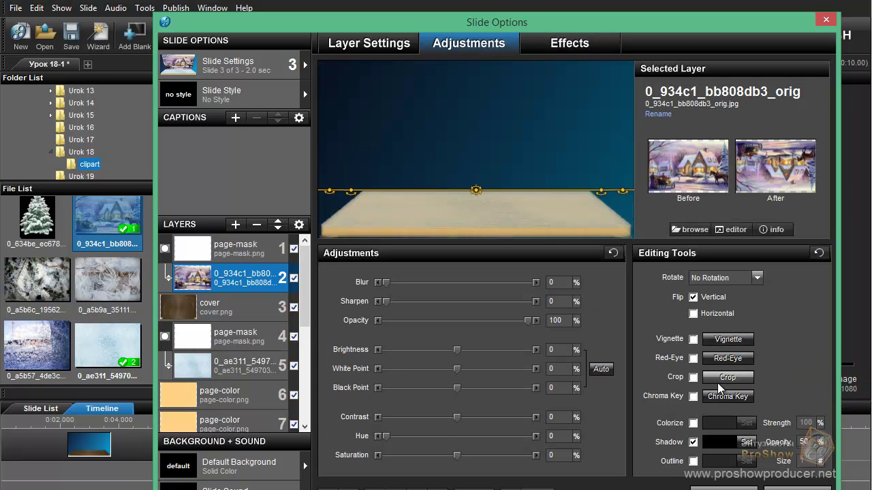
pyautogui.click(726, 378)
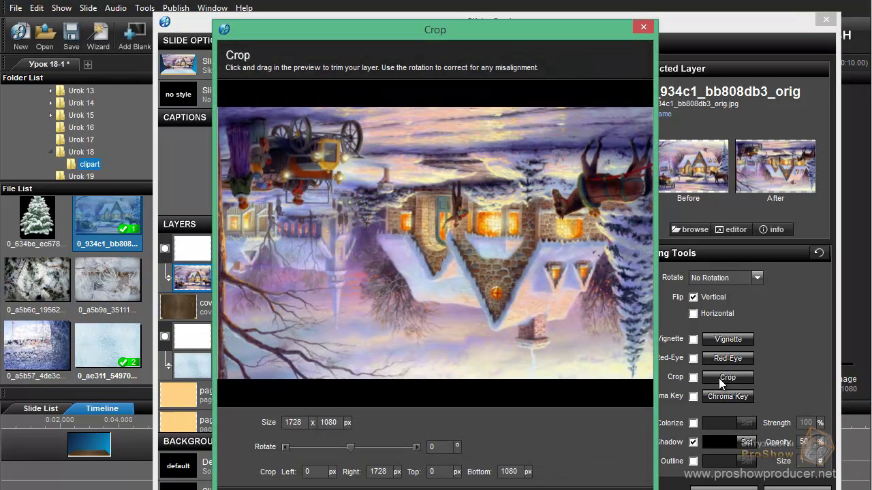
pyautogui.moveTo(247, 114); pyautogui.dragTo(622, 385)
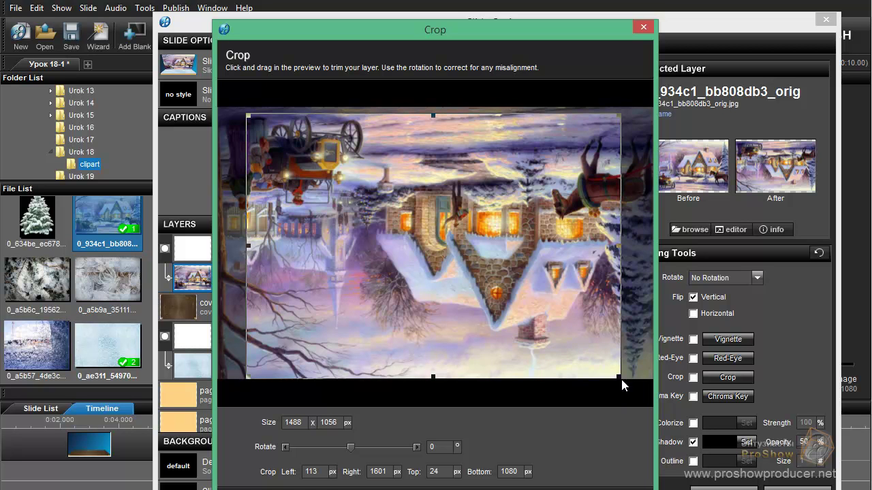
pyautogui.moveTo(621, 384); pyautogui.dragTo(624, 386)
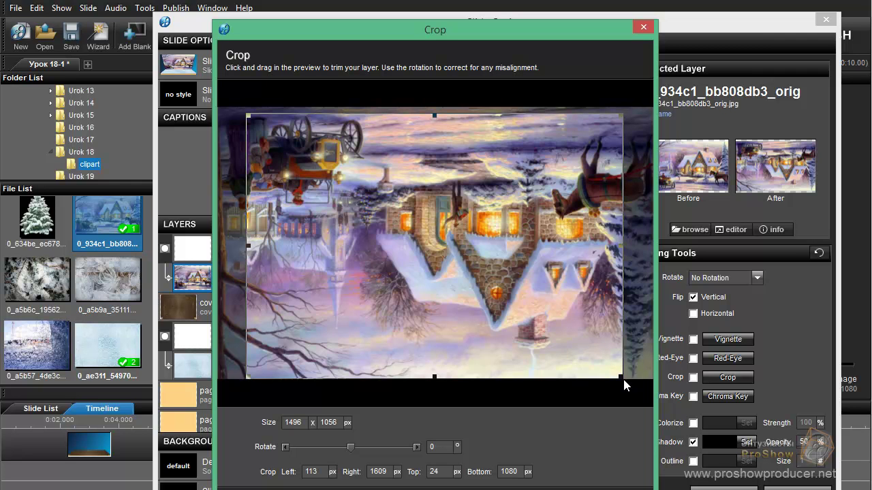
pyautogui.click(630, 482)
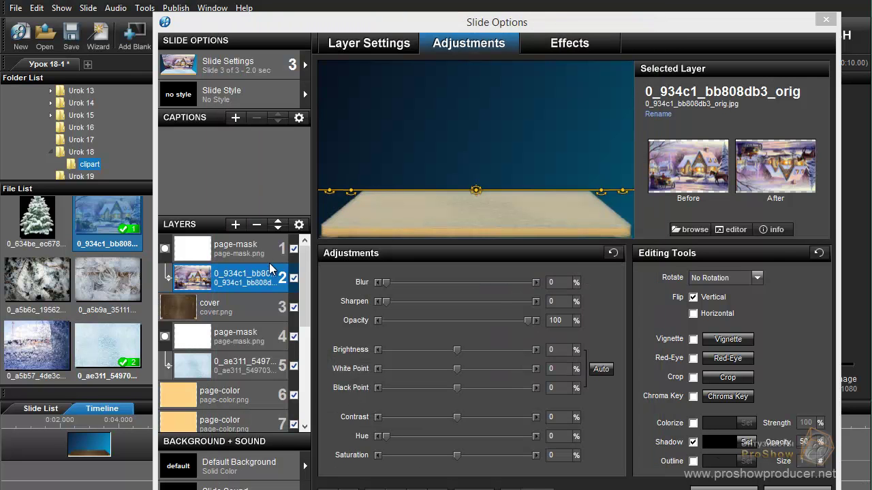
# - Rename the top page-mask masking layer as dinamic-top
pyautogui.click(369, 43)
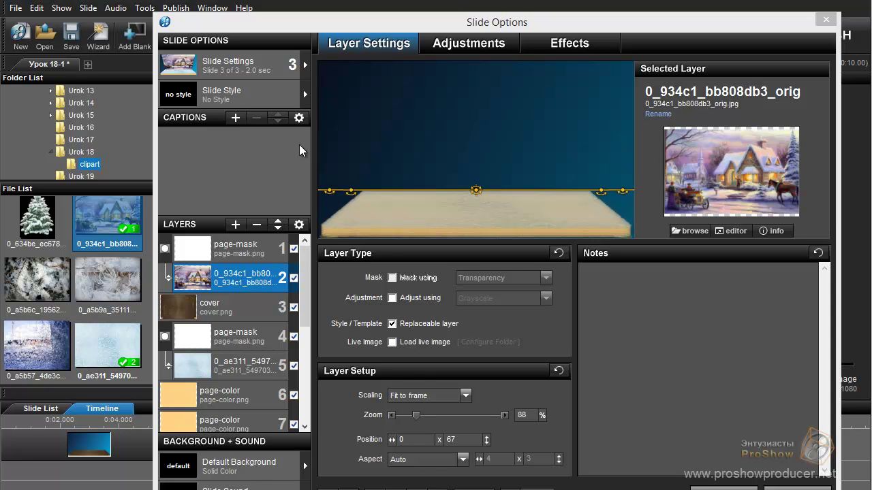
pyautogui.click(235, 246)
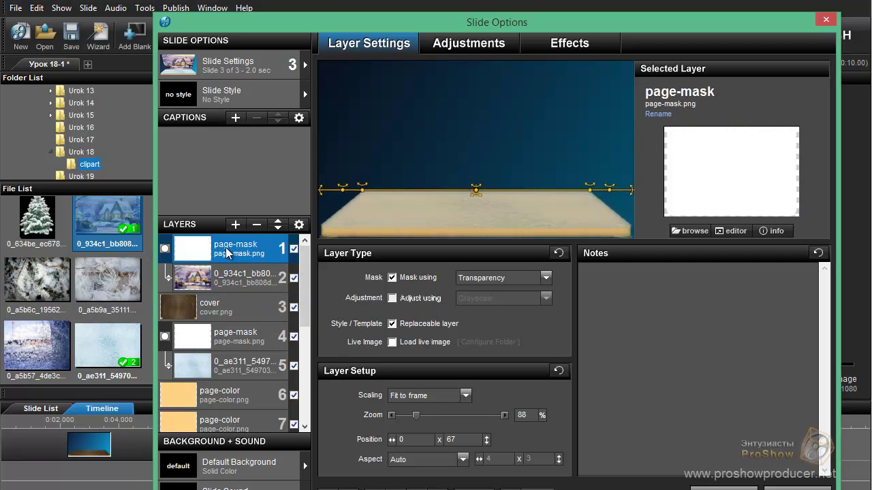
pyautogui.rightClick(227, 253)
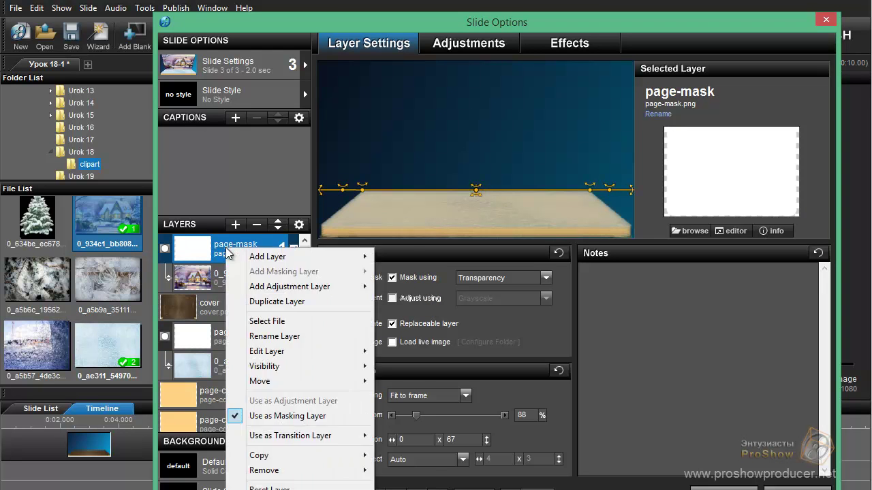
pyautogui.click(266, 337)
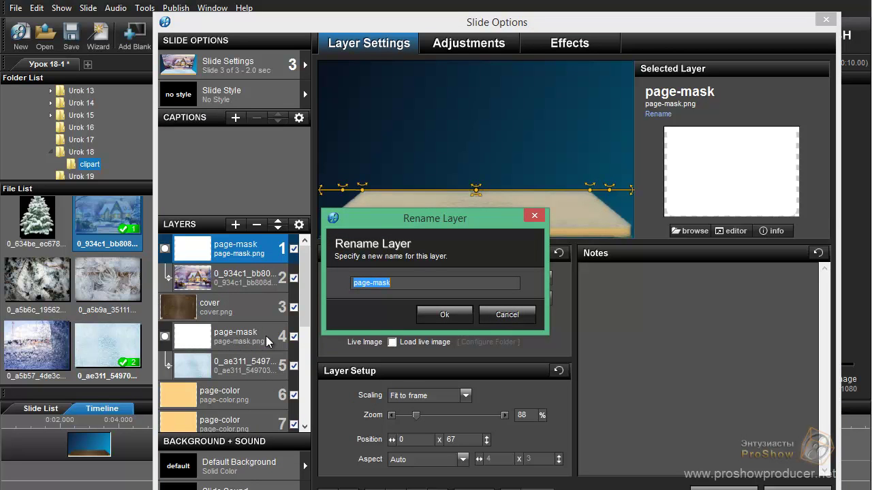
pyautogui.write('dinamic-top')
pyautogui.click(444, 314)
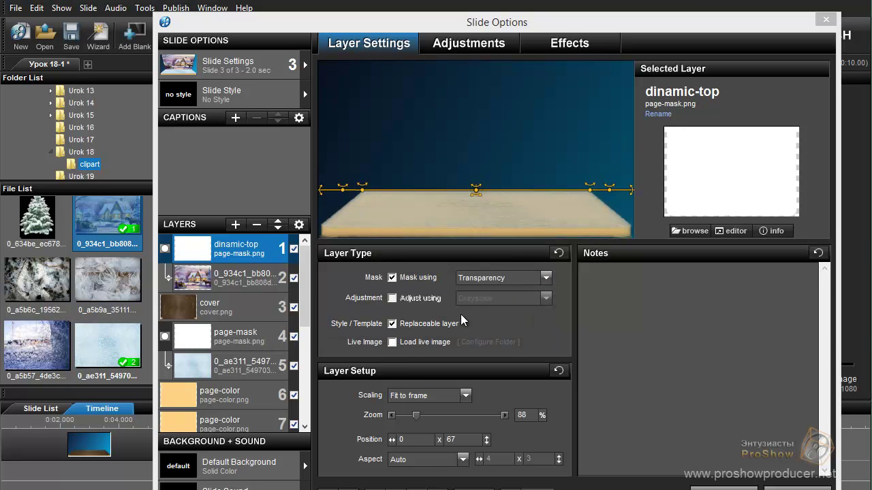
# - Add this note to the dinamic-top layer: "Группа слоёв для открывающейся вверх страницы, с нижнего положения до среднего, невидимой полоски."
pyautogui.click(598, 276)
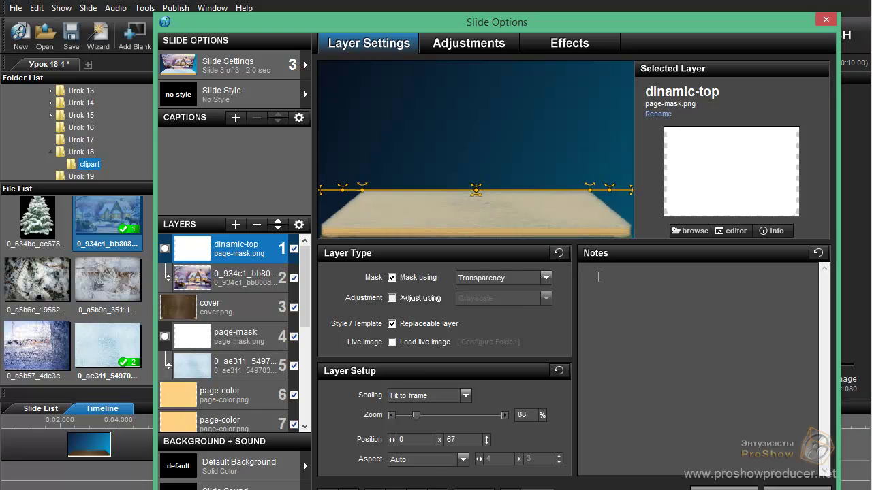
pyautogui.rightClick(598, 277)
pyautogui.click(630, 335)
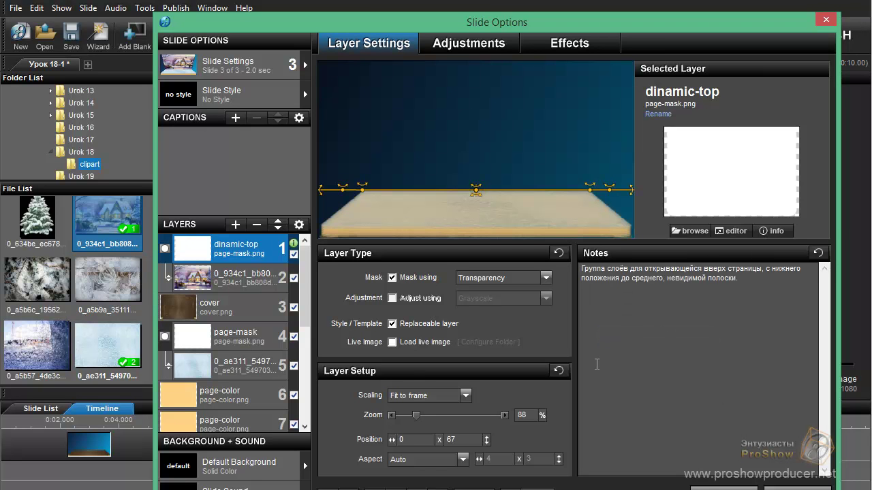
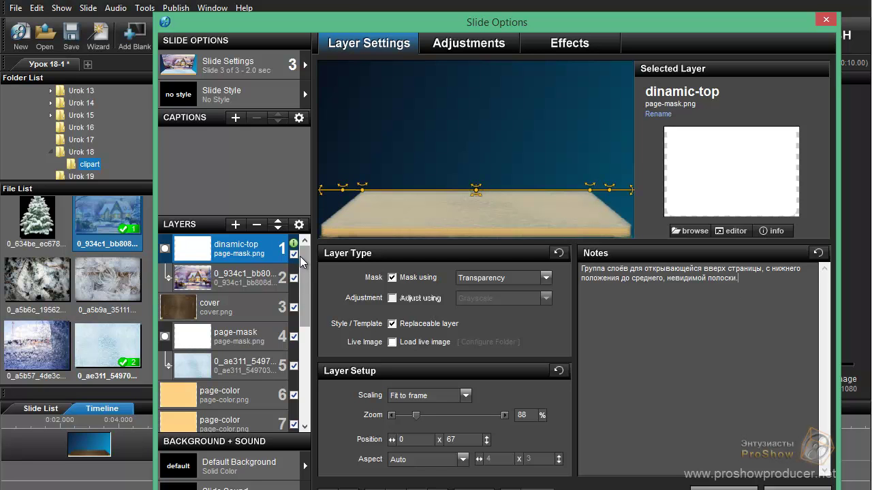
# - Reword the dinamic-top layer's note to "Группа слоёв для открывающейся вверх страницы, со среднего положения до верхнего."
pyautogui.click(559, 46)
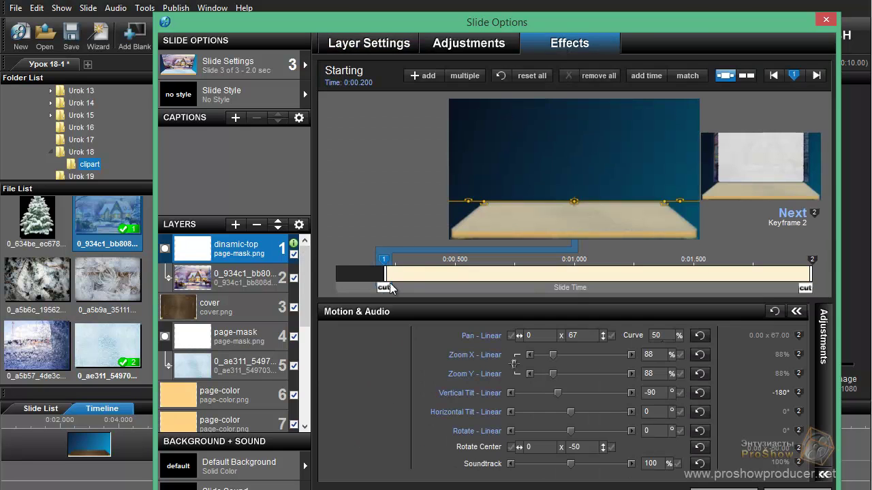
pyautogui.moveTo(339, 285)
pyautogui.mouseDown()
pyautogui.moveTo(584, 287)
pyautogui.moveTo(385, 288)
pyautogui.mouseUp()
pyautogui.click(395, 45)
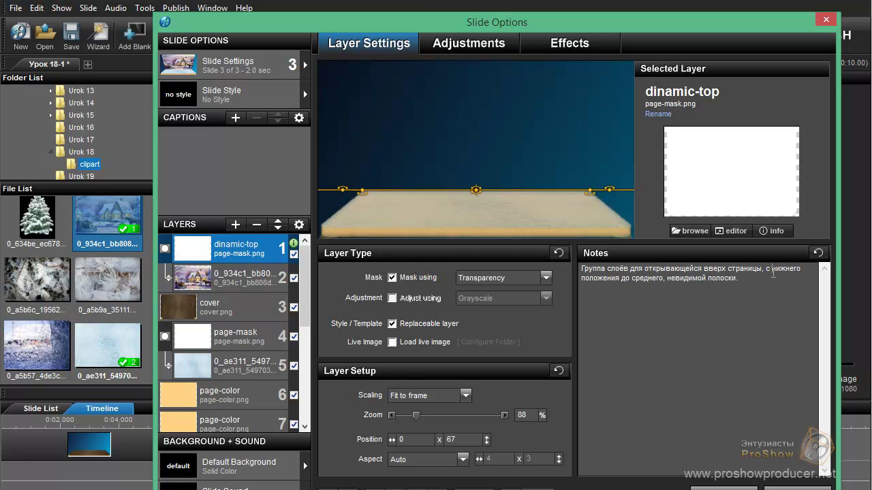
pyautogui.moveTo(772, 270); pyautogui.dragTo(739, 278)
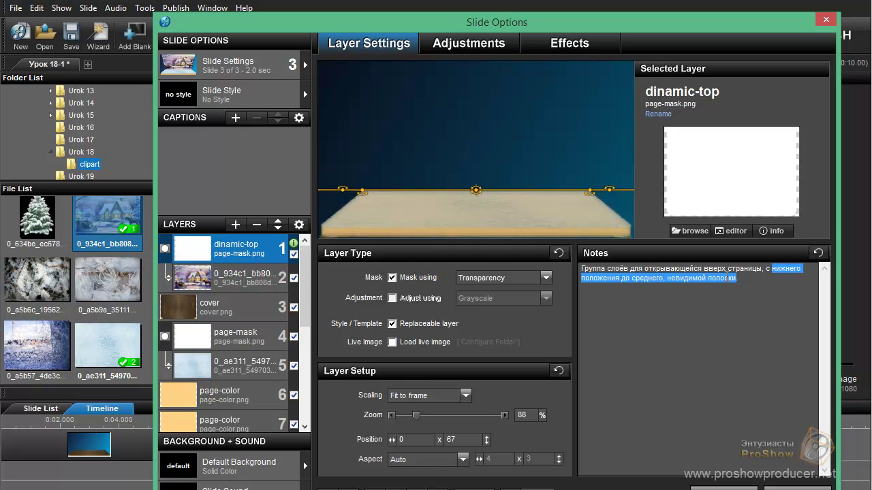
pyautogui.press('BackSpace')
pyautogui.write('о среднего положения до верхн')
pyautogui.write('го')
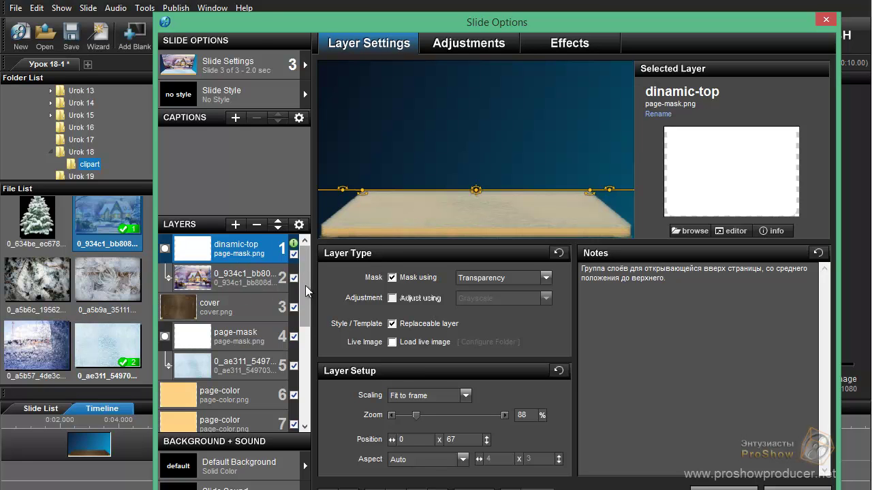
# - Rename the page-mask masking layer above the 0_ae311 image as static-bottom
pyautogui.click(242, 337)
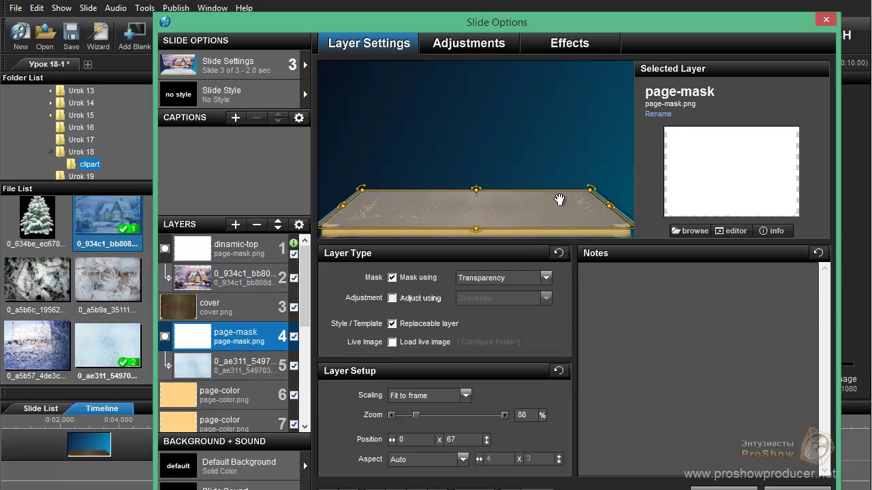
pyautogui.rightClick(230, 338)
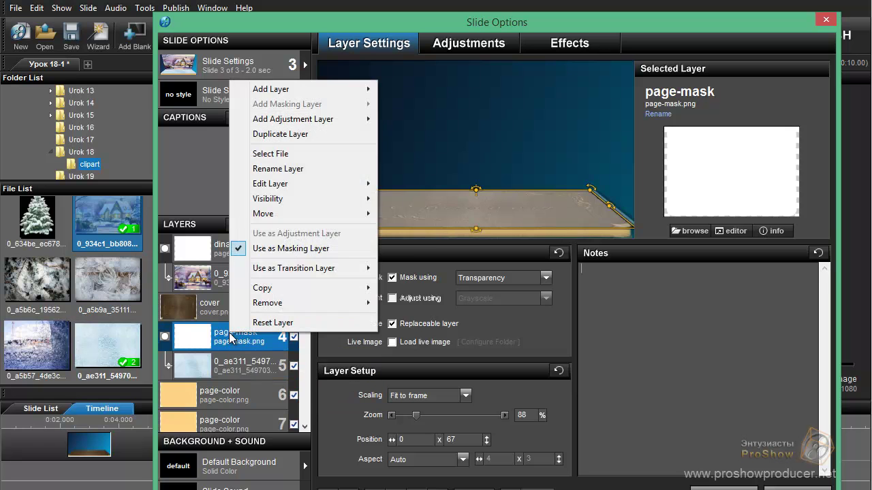
pyautogui.click(269, 168)
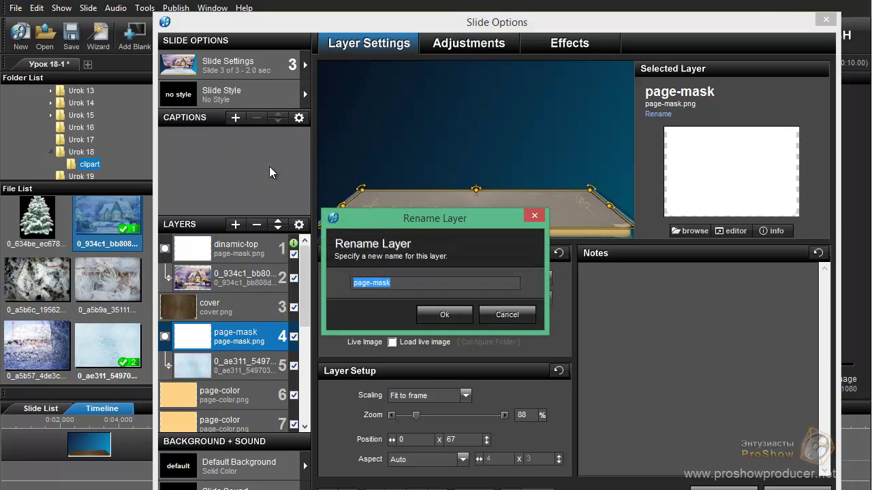
pyautogui.write('статиц-боттом')
pyautogui.press('BackSpace')
pyautogui.press('BackSpace')
pyautogui.press('BackSpace')
pyautogui.press('BackSpace')
pyautogui.press('BackSpace')
pyautogui.press('BackSpace')
pyautogui.press('BackSpace')
pyautogui.press('BackSpace')
pyautogui.press('BackSpace')
pyautogui.press('BackSpace')
pyautogui.press('BackSpace')
pyautogui.press('BackSpace')
pyautogui.press('BackSpace')
pyautogui.write('static-bottom')
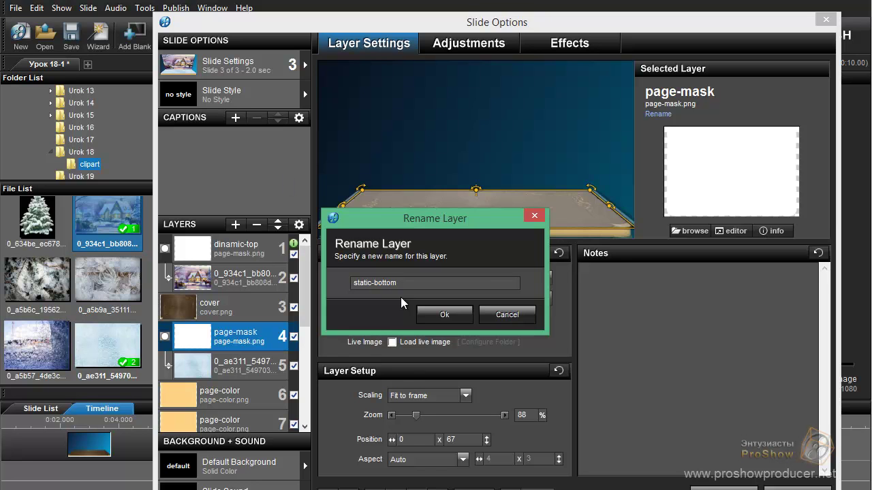
pyautogui.click(444, 314)
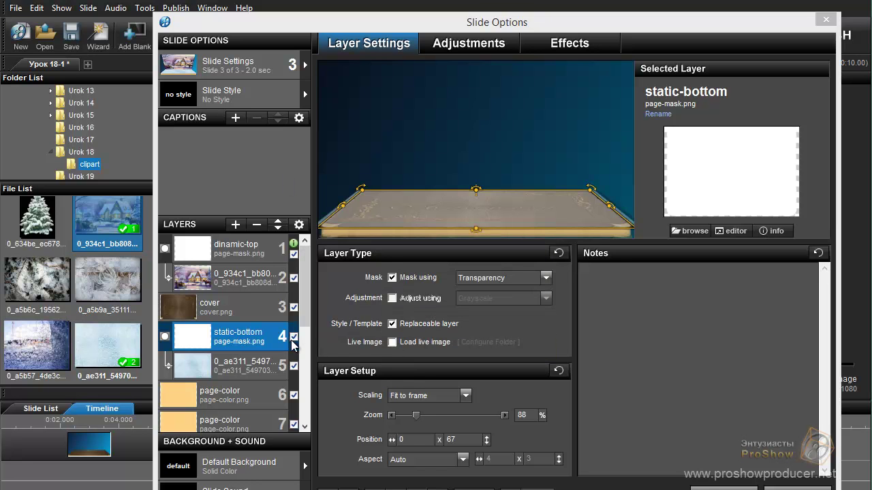
# - Add this note to the static-bottom layer: "Группа слоёв для страницы в нижнем, статичном положении."
pyautogui.click(659, 294)
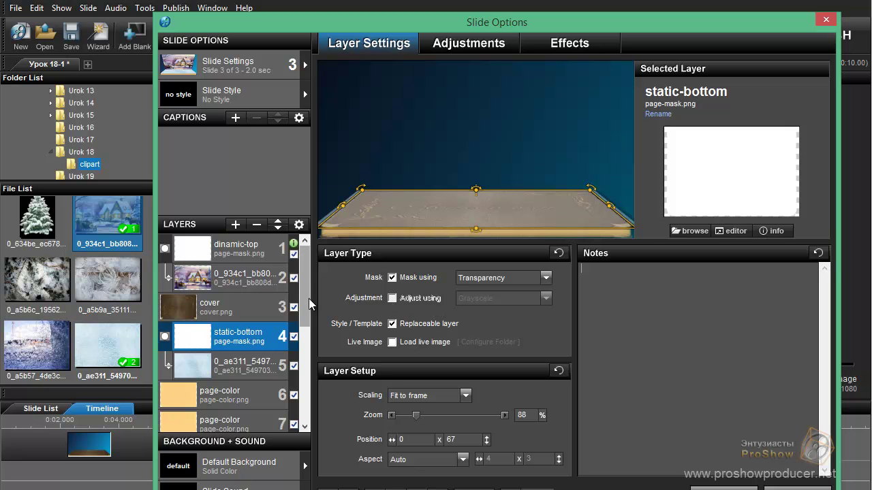
pyautogui.click(242, 252)
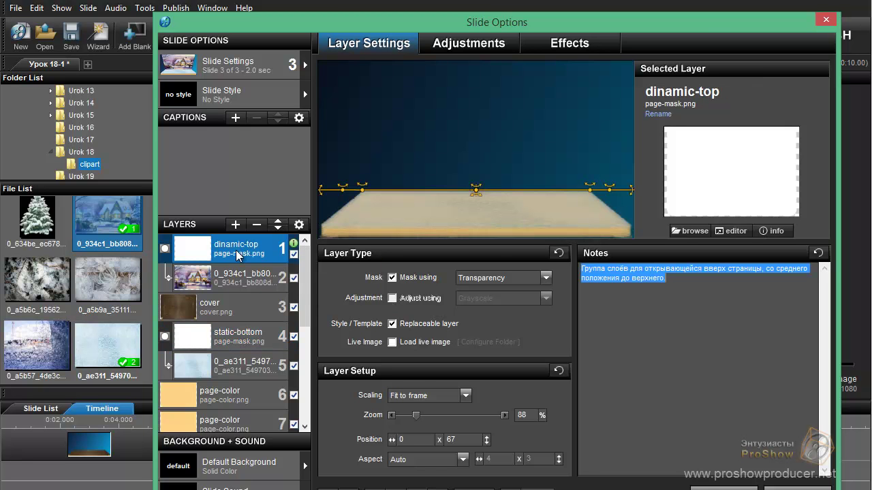
pyautogui.click(233, 337)
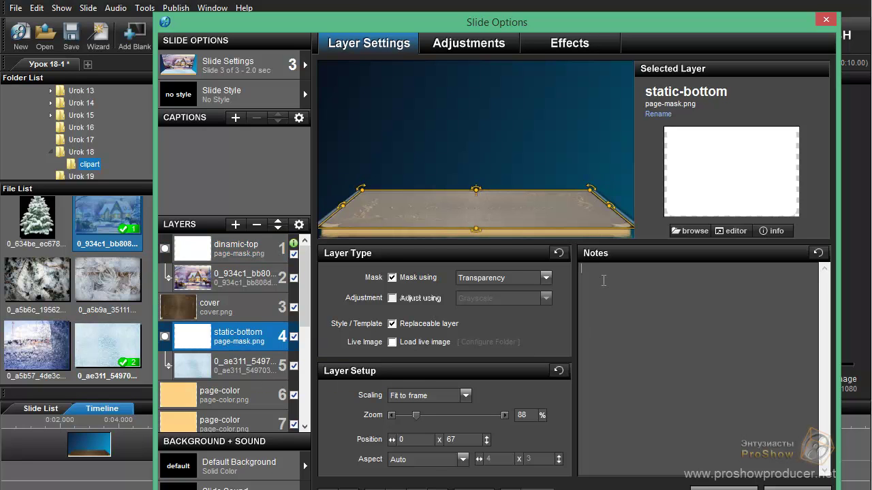
pyautogui.write('Г')
pyautogui.write('руппа слоёв для страницы в нижнем')
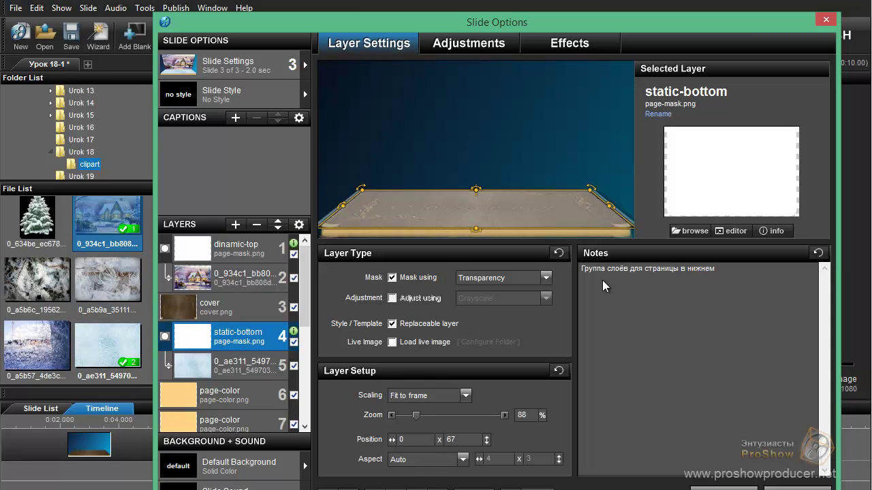
pyautogui.write(', статичном положении.')
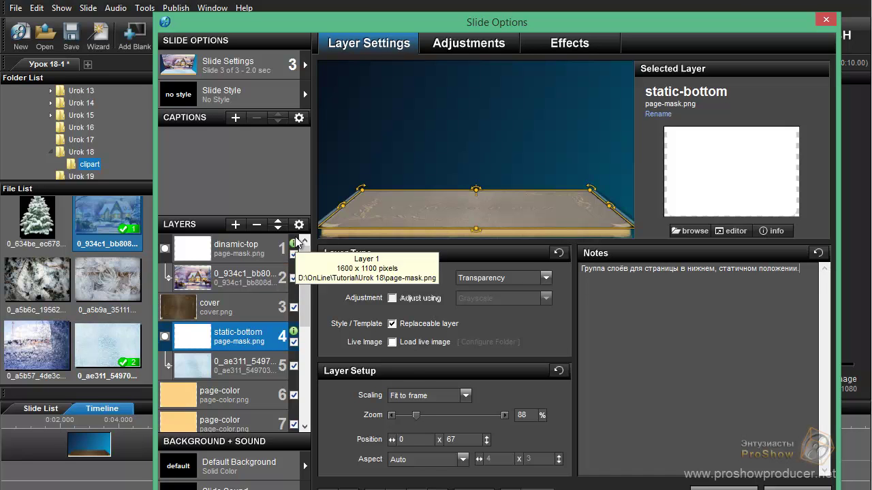
pyautogui.moveTo(293, 249)
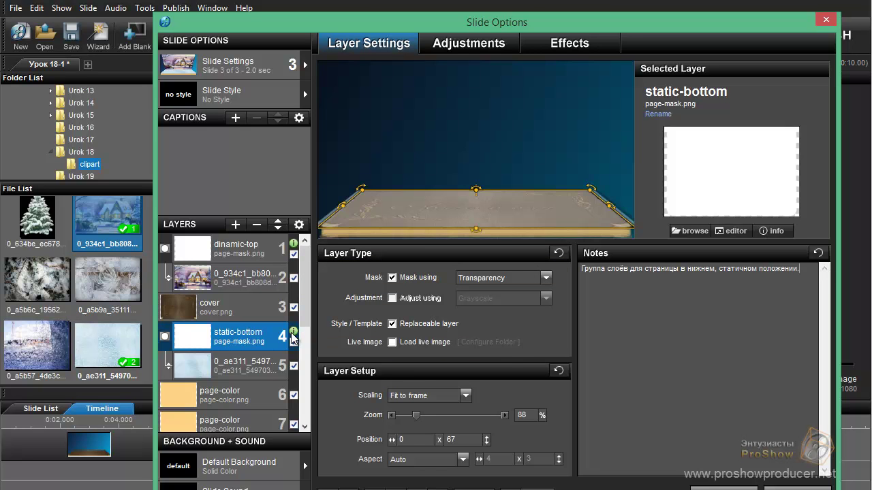
pyautogui.moveTo(295, 338)
pyautogui.moveTo(305, 295); pyautogui.dragTo(307, 274)
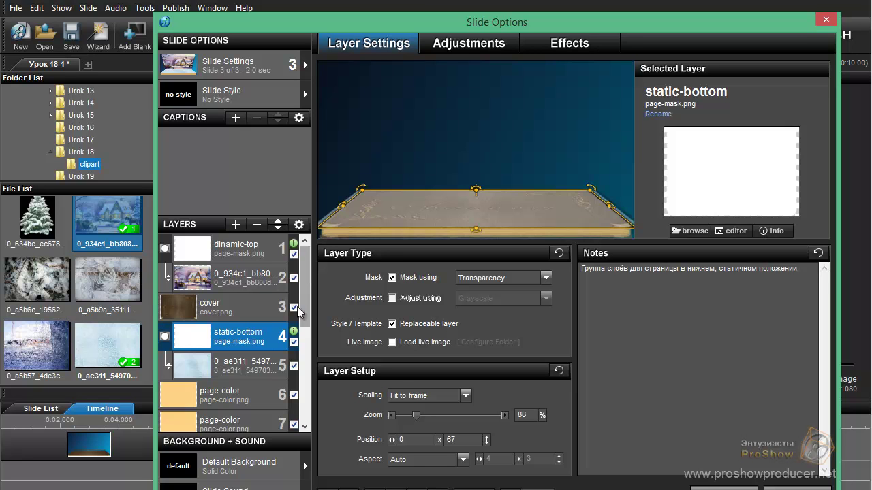
# - Add a linear gradient layer above the masked 0_ae311 image, with a resolution of 1600 x 1100 px and an angle of 90°
pyautogui.click(233, 368)
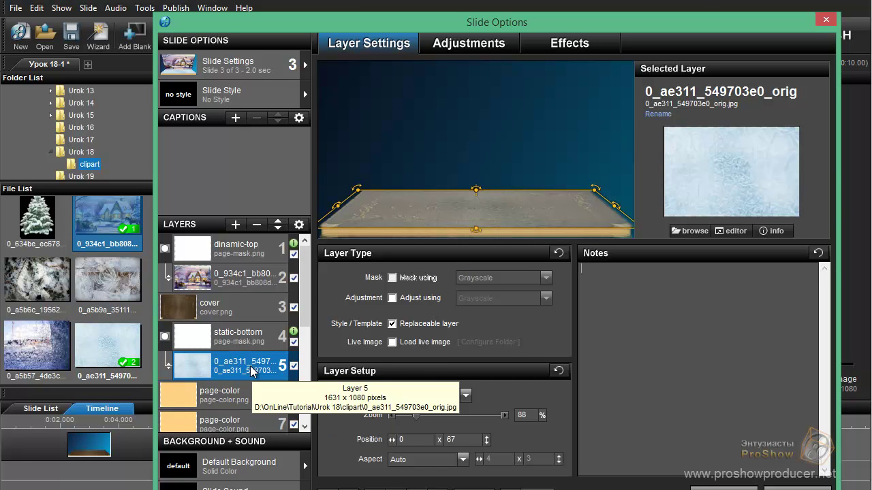
pyautogui.click(235, 231)
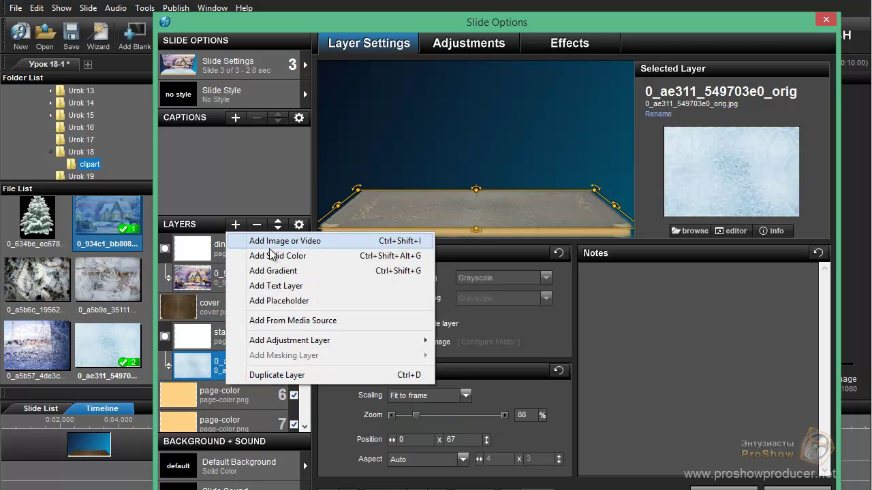
pyautogui.click(277, 272)
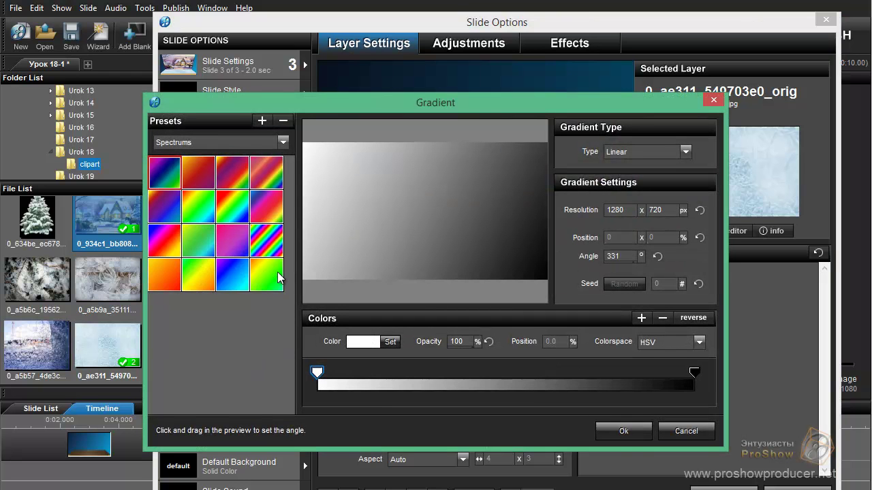
pyautogui.moveTo(624, 213); pyautogui.dragTo(593, 210)
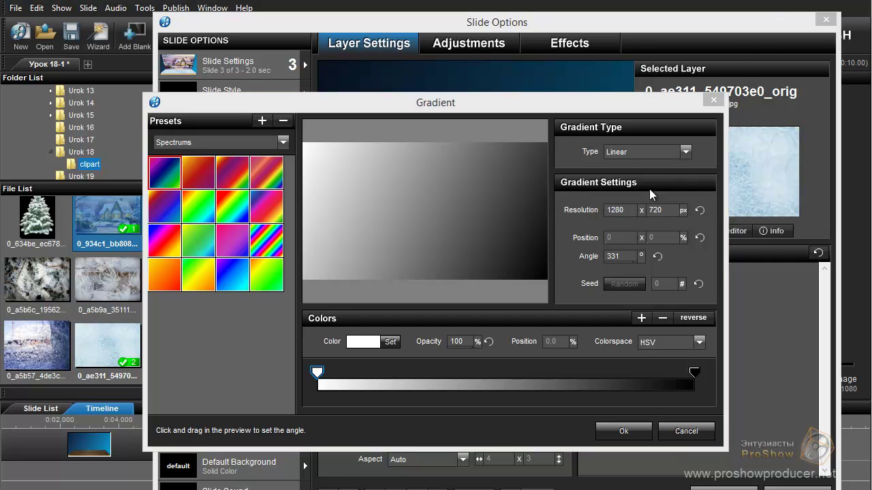
pyautogui.moveTo(625, 209); pyautogui.dragTo(583, 218)
pyautogui.write('1600')
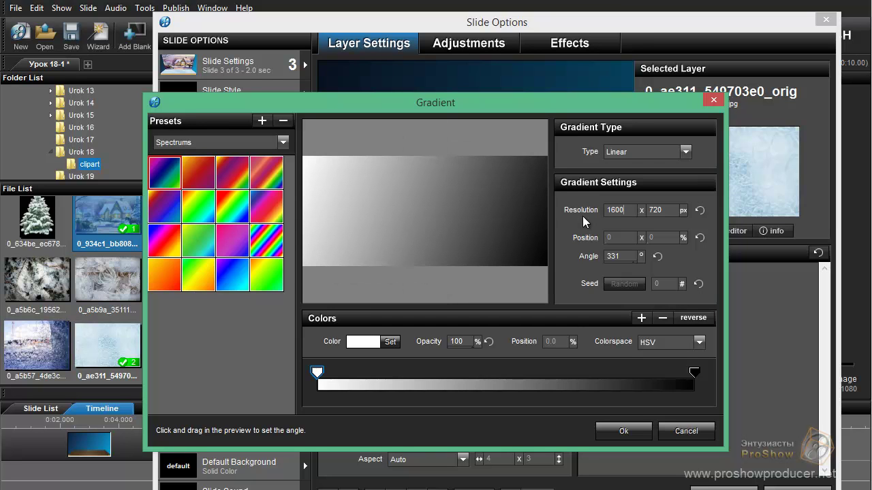
pyautogui.press('Tab')
pyautogui.write('1100')
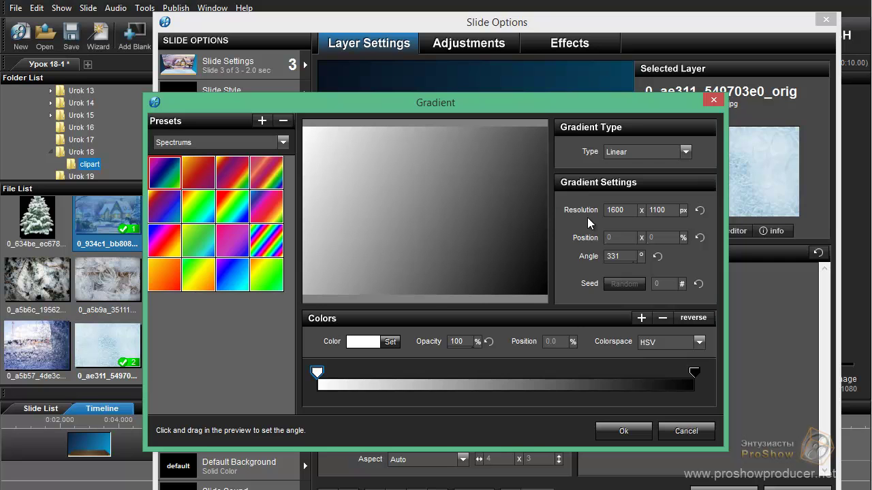
pyautogui.click(634, 256)
pyautogui.moveTo(632, 256); pyautogui.dragTo(551, 264)
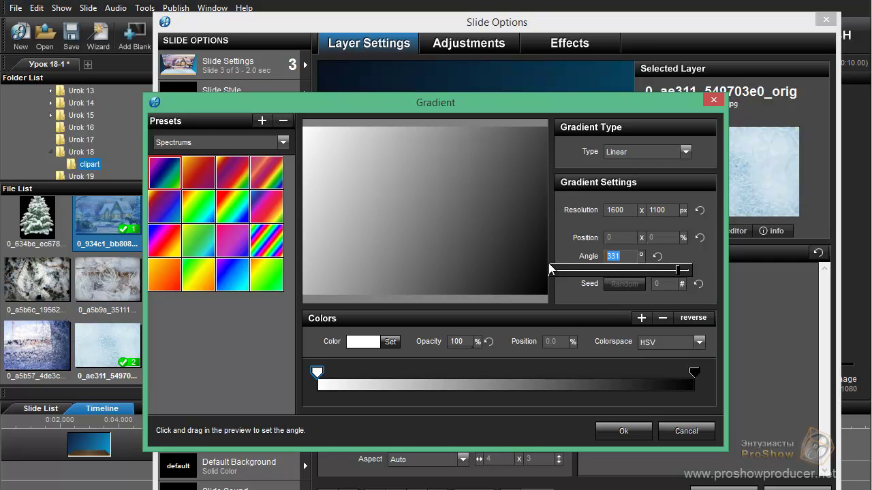
pyautogui.write('90')
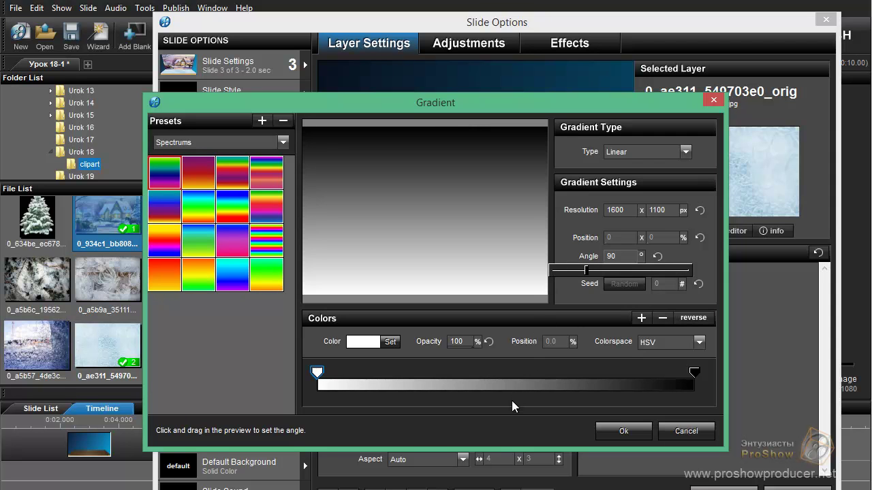
# - Set the gradient's white starting color stop to #969696
pyautogui.click(318, 373)
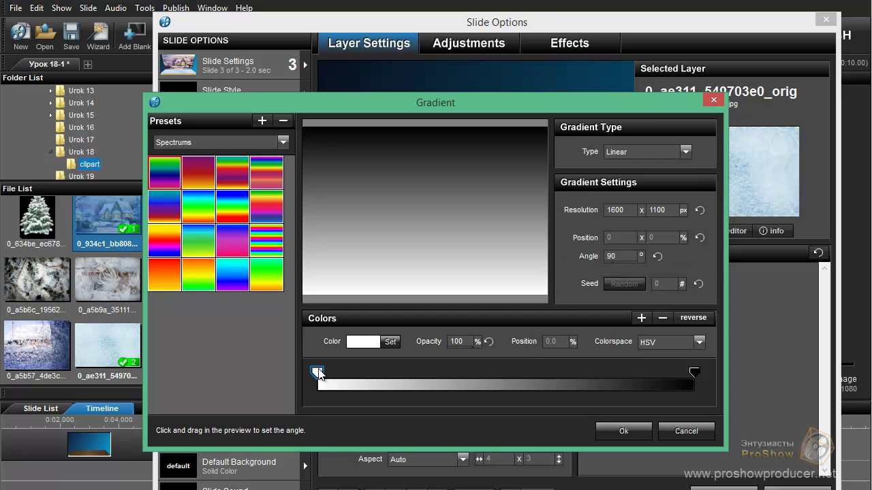
pyautogui.click(388, 342)
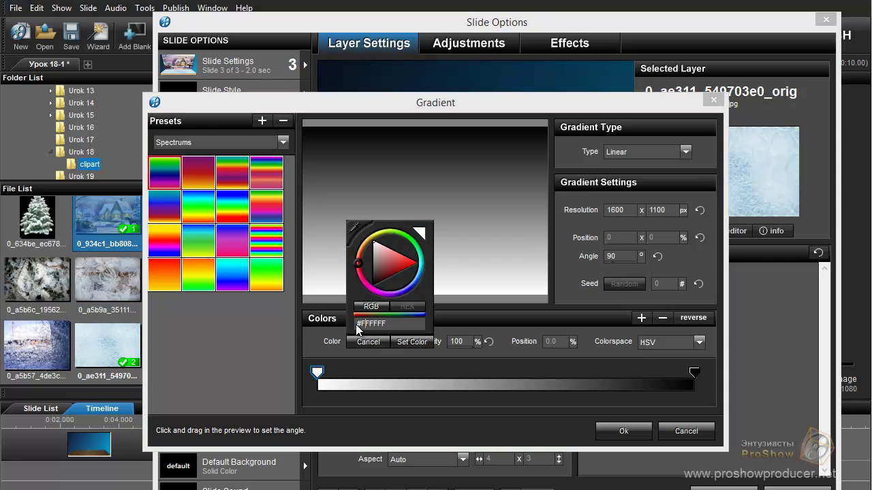
pyautogui.moveTo(360, 325); pyautogui.dragTo(365, 324)
pyautogui.write('969696')
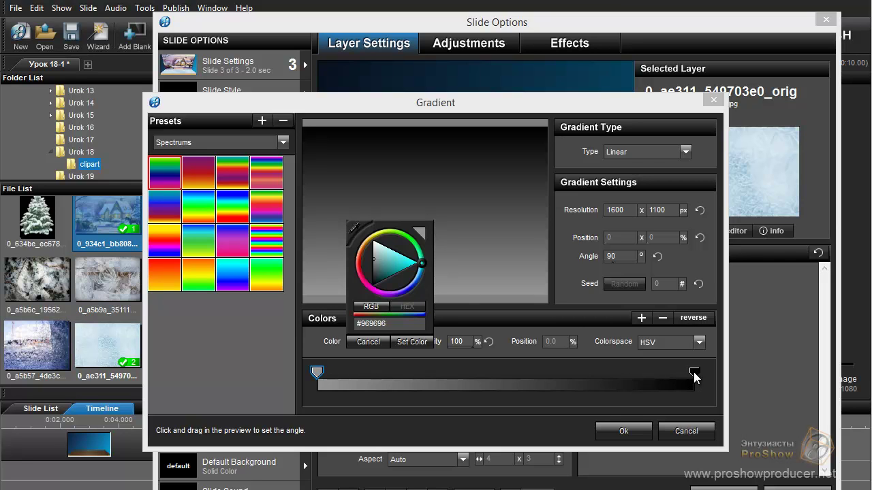
pyautogui.press('Return')
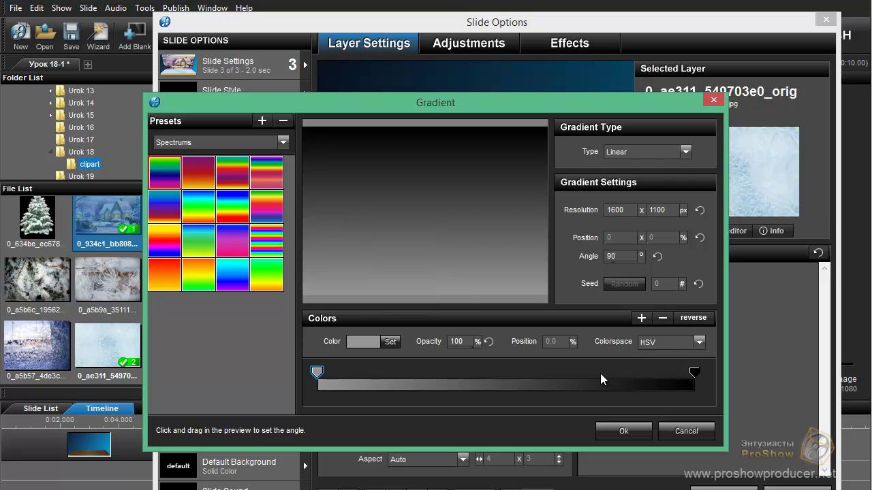
# - Add a black color stop to the gradient at position 70% and accept the gradient
pyautogui.moveTo(674, 378); pyautogui.dragTo(606, 383)
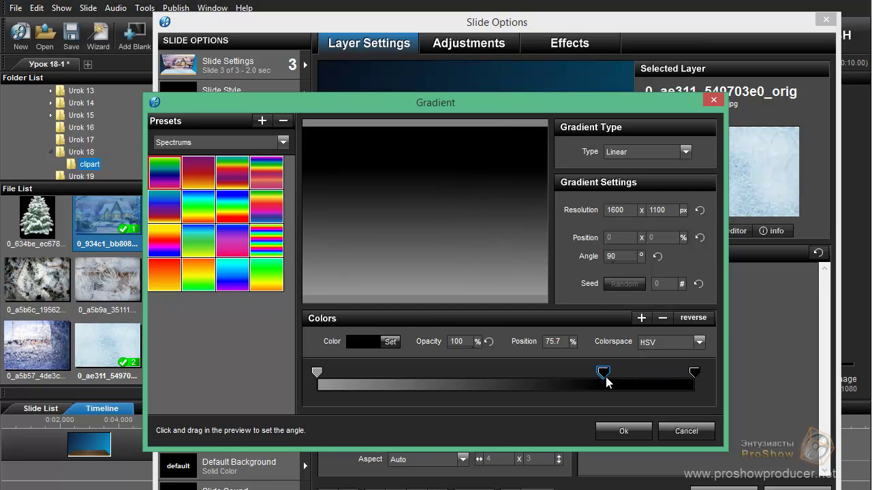
pyautogui.moveTo(562, 347); pyautogui.dragTo(533, 342)
pyautogui.write('70')
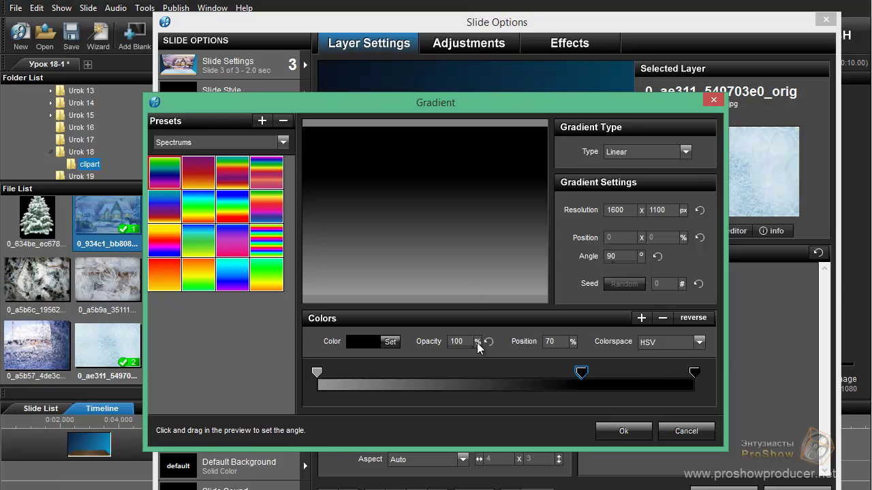
pyautogui.click(620, 432)
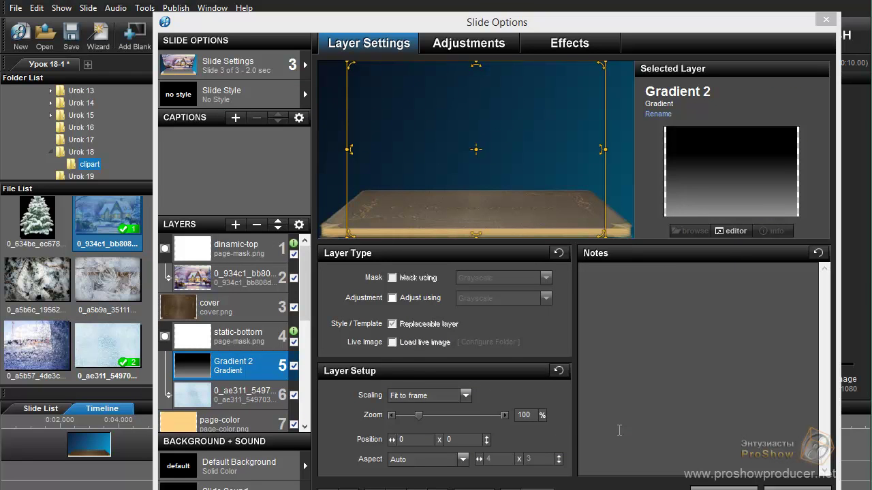
# - Set the new gradient layer's blur to 30% and duplicate the 0_ae311 image layer beneath it
pyautogui.click(459, 45)
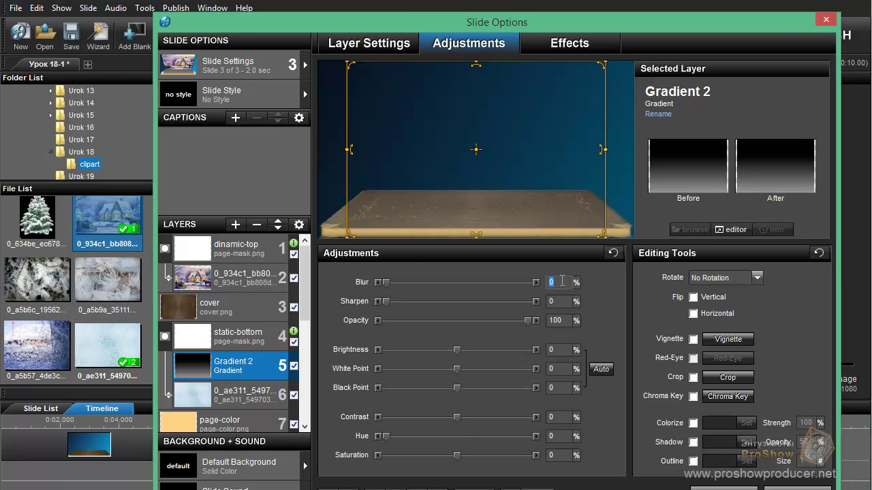
pyautogui.write('30')
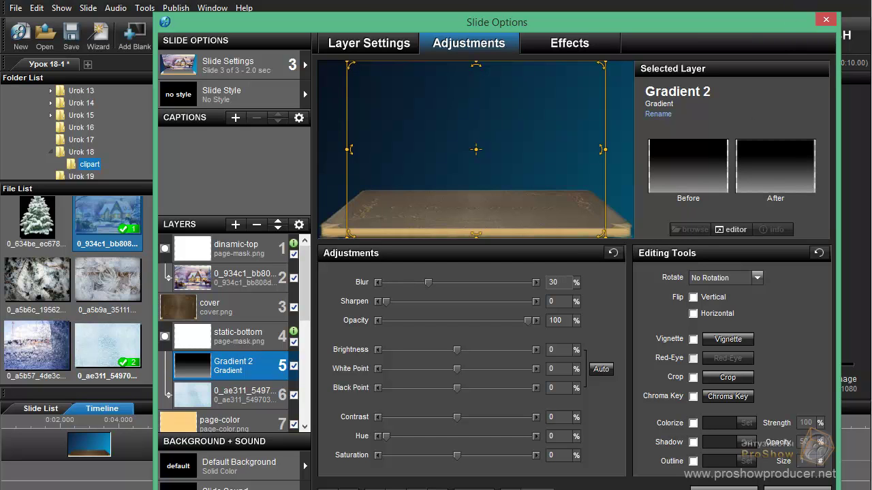
pyautogui.rightClick(222, 398)
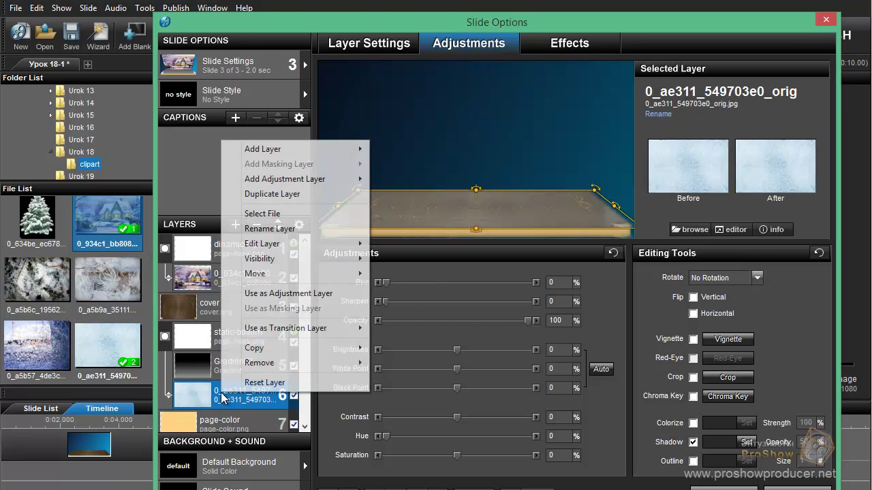
pyautogui.click(273, 195)
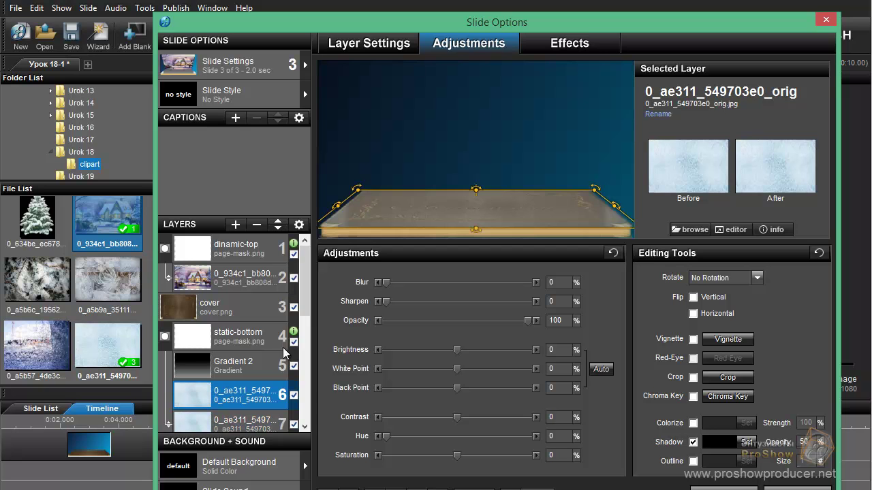
# - Move the duplicated 0_ae311 image above Gradient 2 and choose Enable Layer, Layer Type and Gradient as the settings to copy from Gradient 2
pyautogui.click(277, 225)
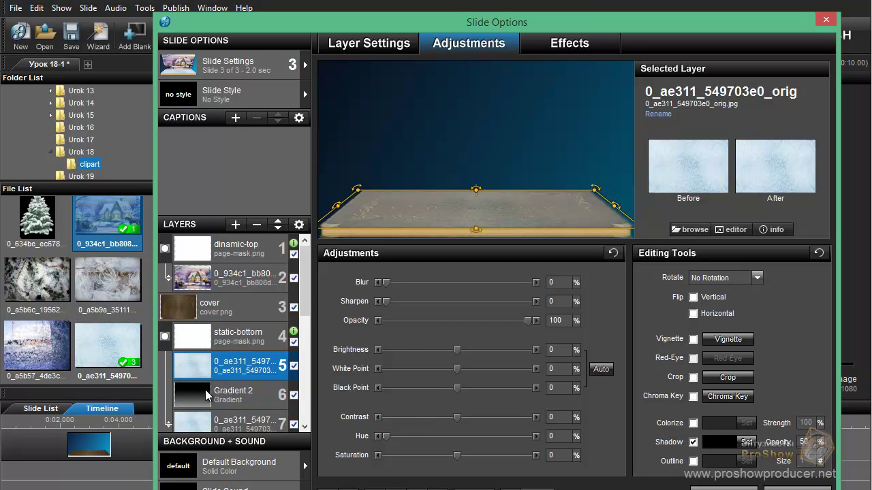
pyautogui.click(235, 398)
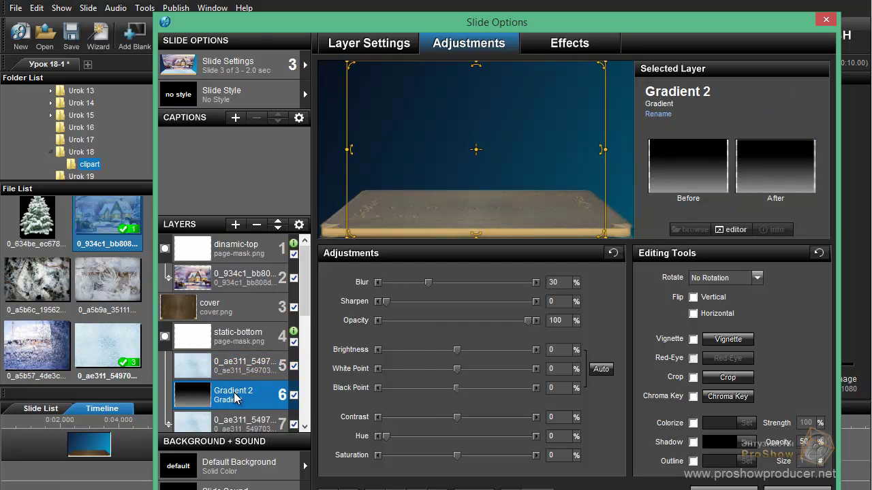
pyautogui.rightClick(236, 398)
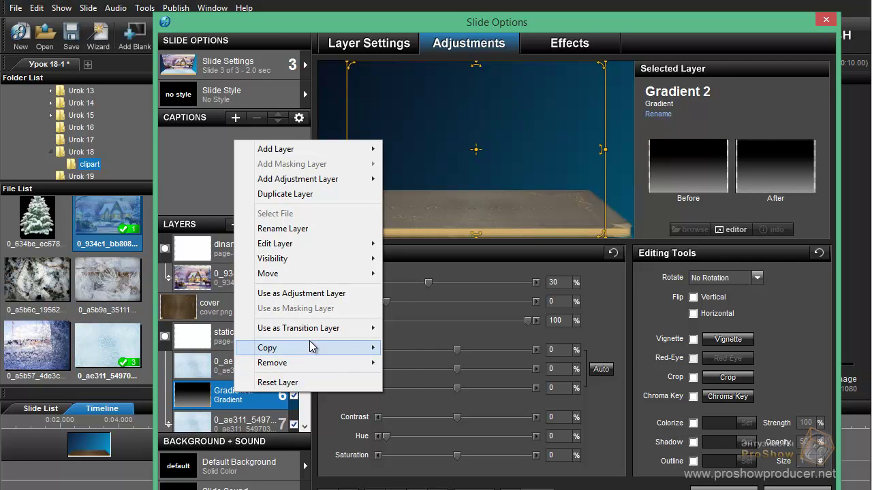
pyautogui.moveTo(310, 347)
pyautogui.click(430, 397)
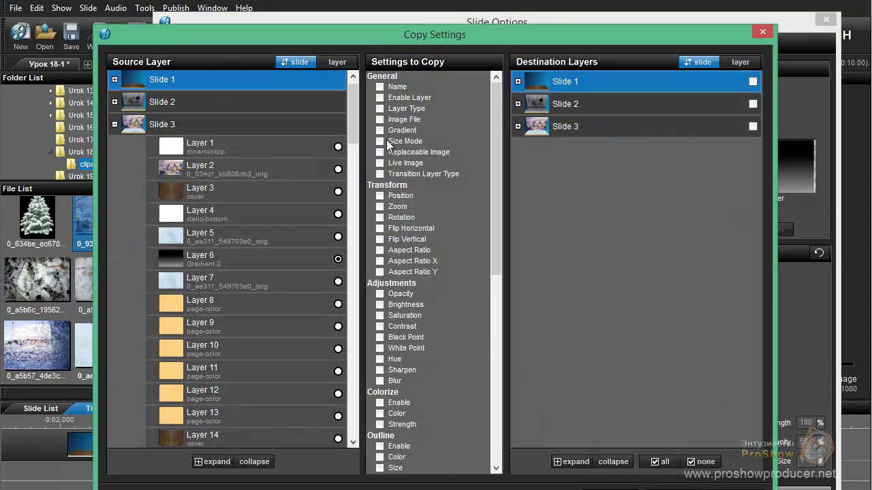
pyautogui.click(380, 130)
pyautogui.click(379, 97)
pyautogui.click(379, 108)
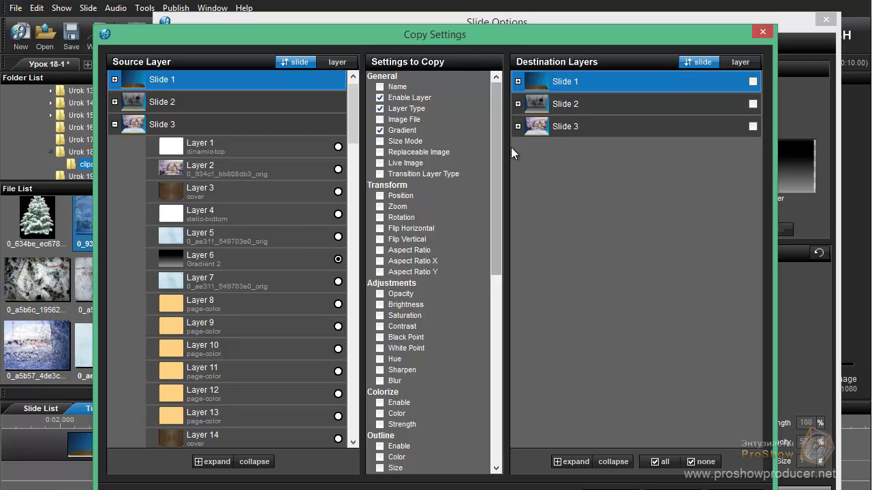
# - Copy the chosen gradient settings onto Layer 5, the duplicated 0_ae311 layer, of Slide 3
pyautogui.click(522, 127)
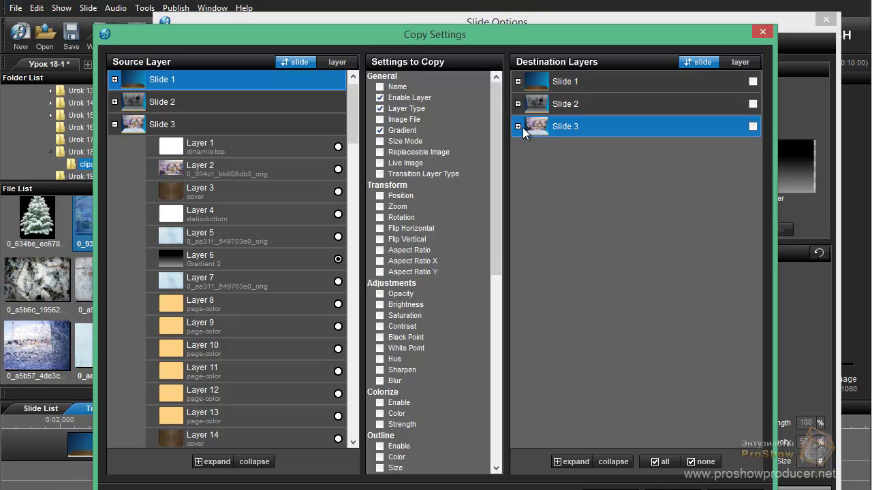
pyautogui.click(519, 127)
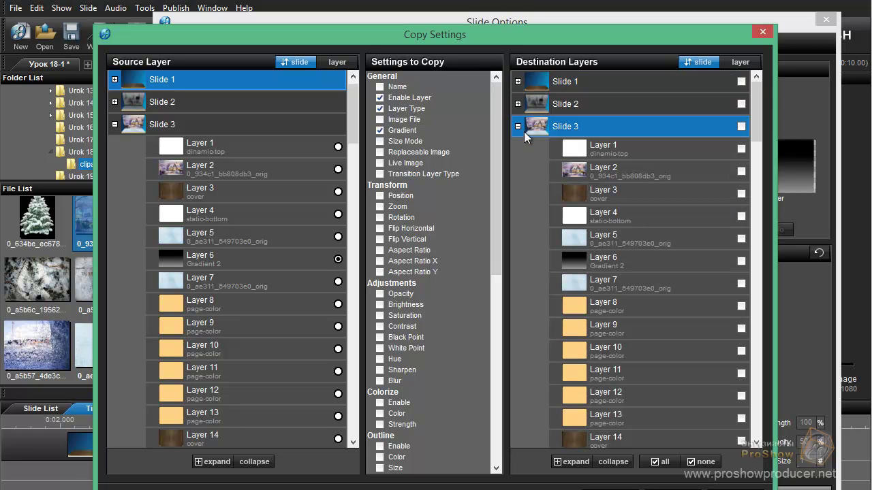
pyautogui.click(741, 239)
pyautogui.click(667, 486)
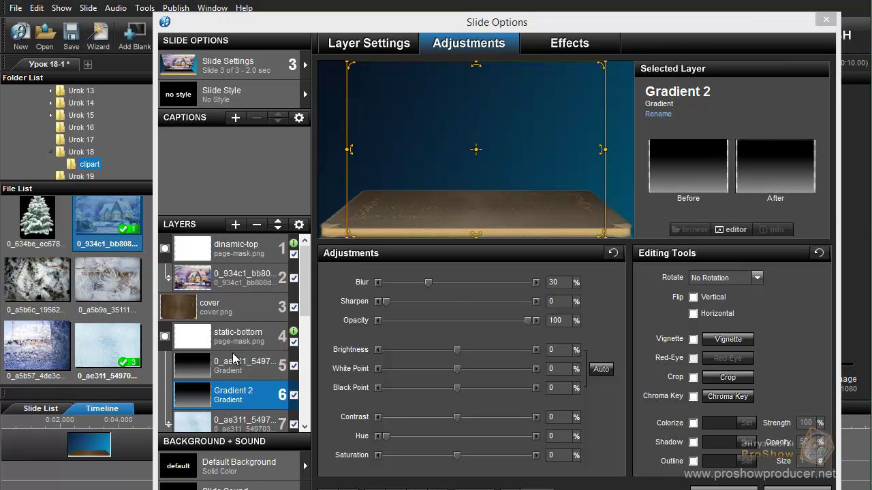
# - Delete the original Gradient 2 layer beneath the converted 0_ae311 gradient layer
pyautogui.click(285, 379)
pyautogui.click(254, 400)
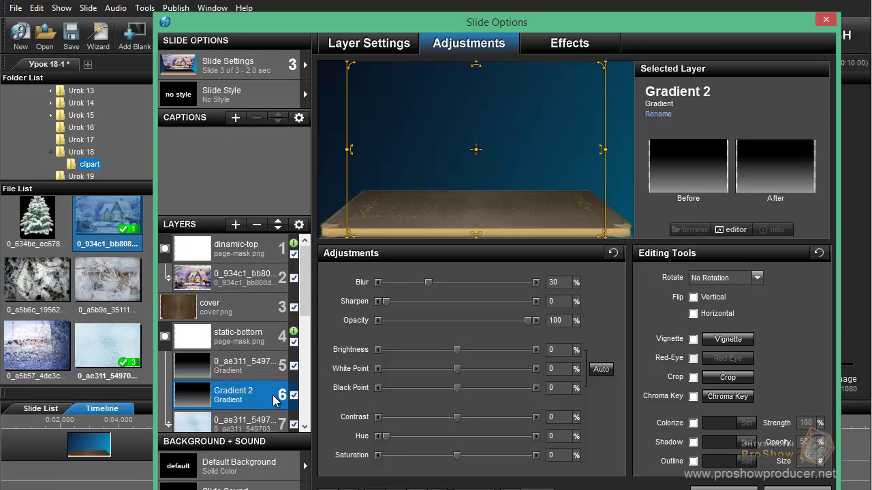
pyautogui.click(256, 226)
# - Preview the slide's motion with the converted 0_ae311 gradient layer and set that layer's blur to 30%
pyautogui.click(244, 364)
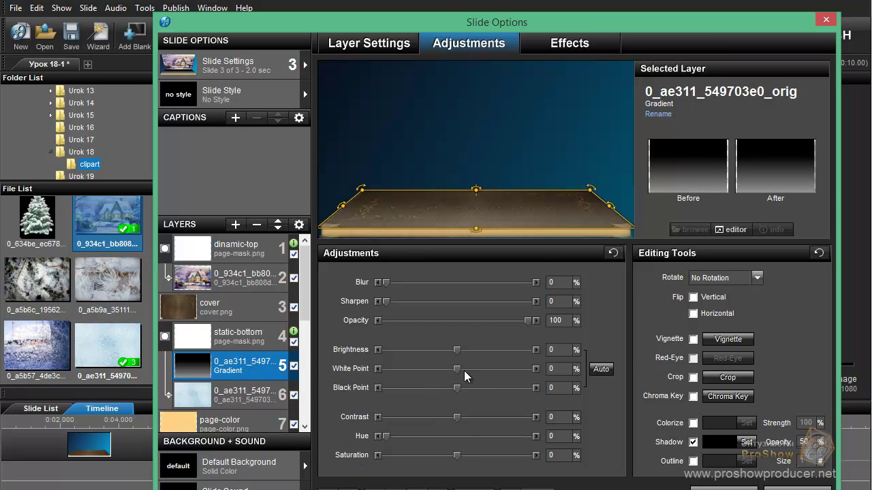
pyautogui.click(583, 47)
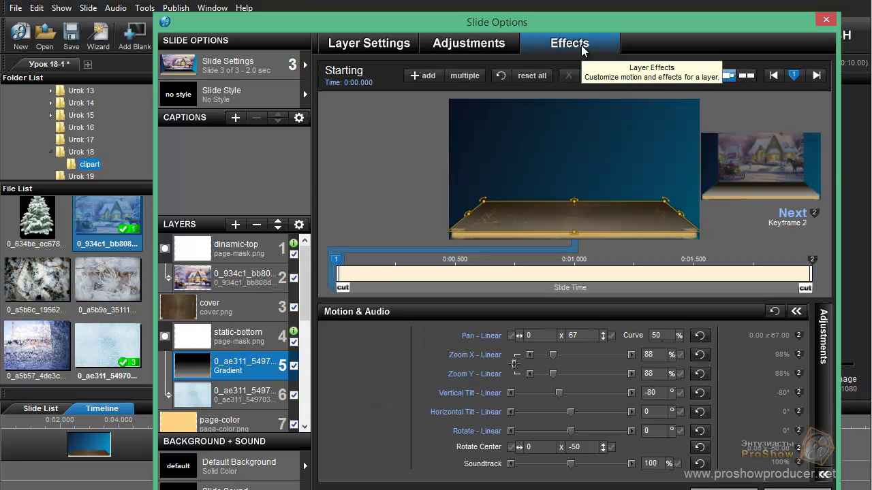
pyautogui.moveTo(371, 290)
pyautogui.mouseDown()
pyautogui.moveTo(773, 292)
pyautogui.moveTo(406, 306)
pyautogui.moveTo(765, 293)
pyautogui.mouseUp()
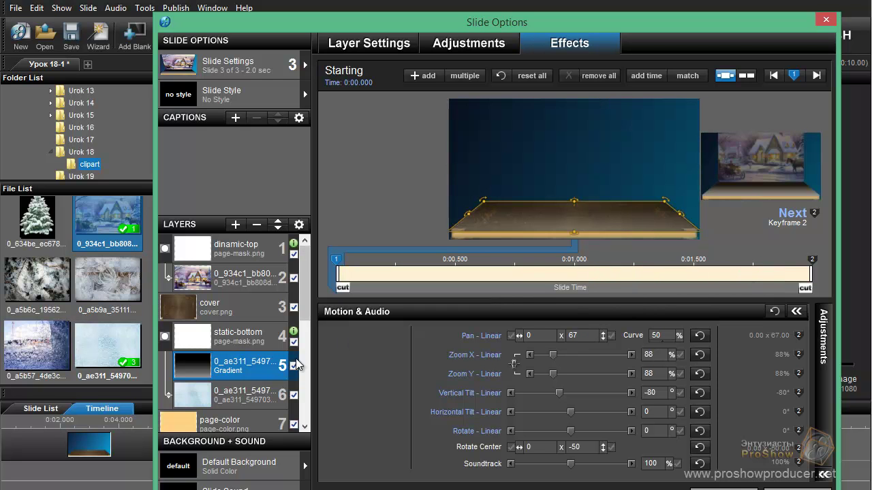
pyautogui.click(487, 41)
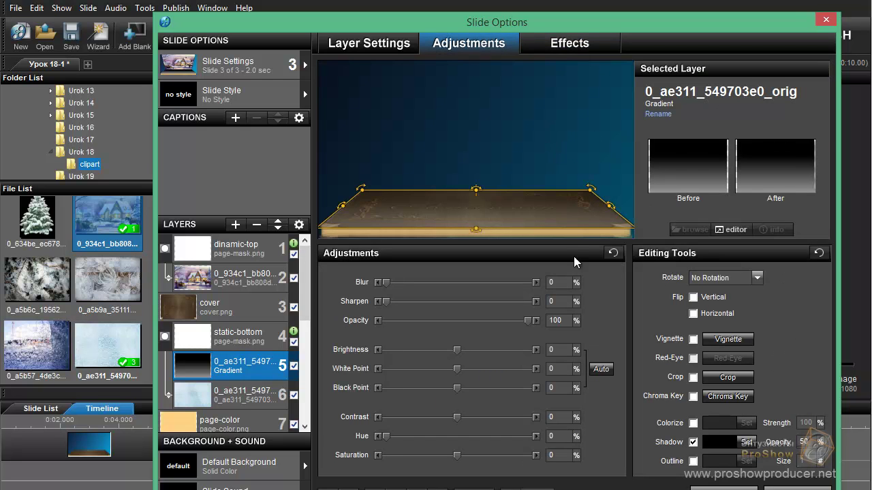
pyautogui.click(551, 282)
pyautogui.write('30')
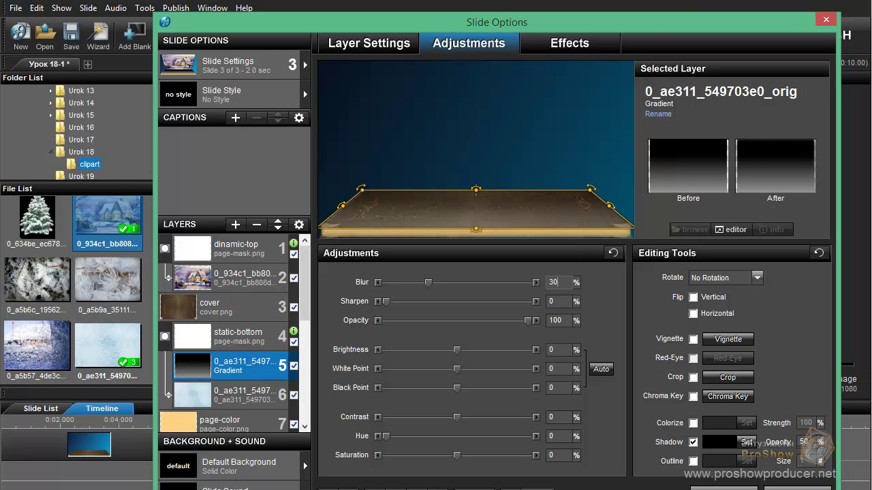
# - Set the gradient layer's opacity to 0% at the ending keyframe and preview the fade along the timeline
pyautogui.click(565, 43)
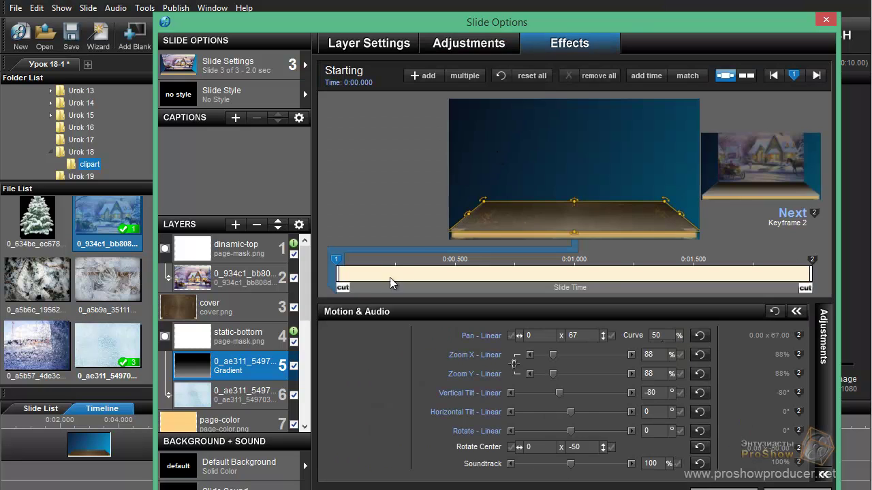
pyautogui.click(365, 289)
pyautogui.click(824, 337)
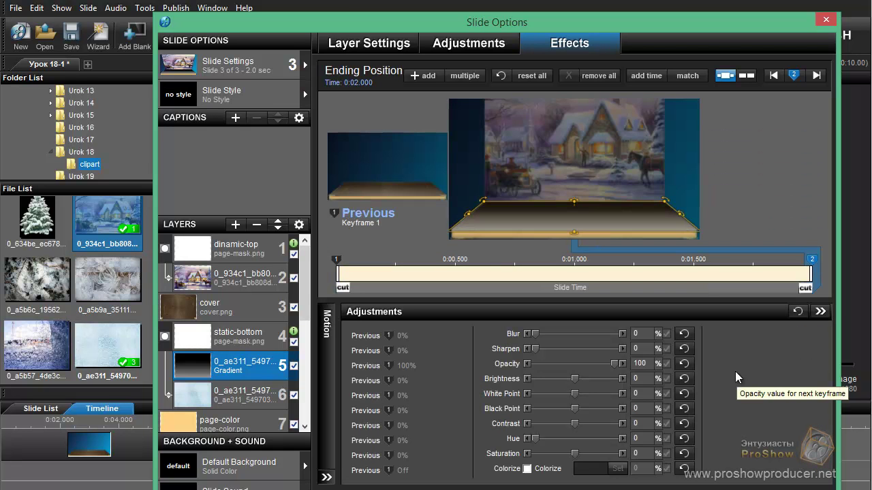
pyautogui.click(648, 364)
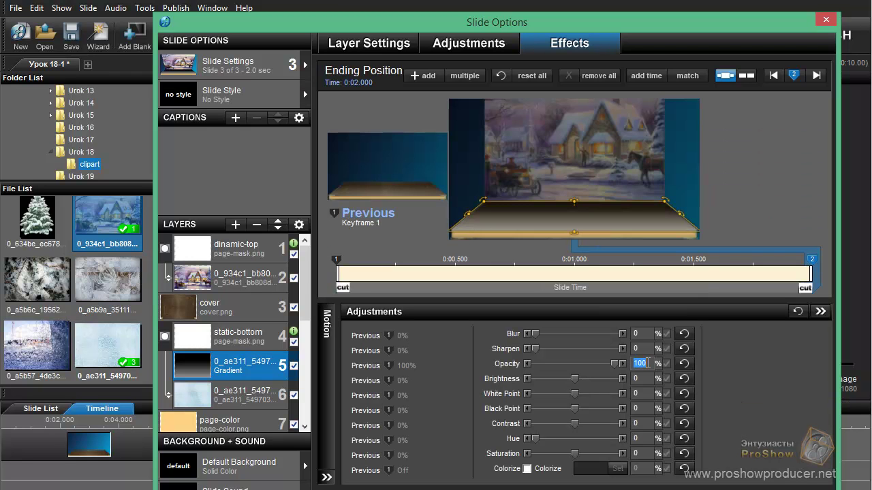
pyautogui.write('0')
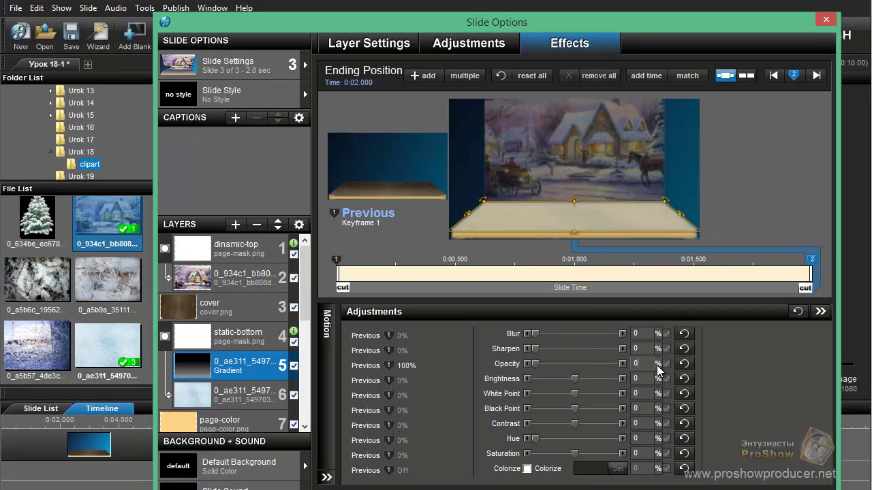
pyautogui.click(362, 289)
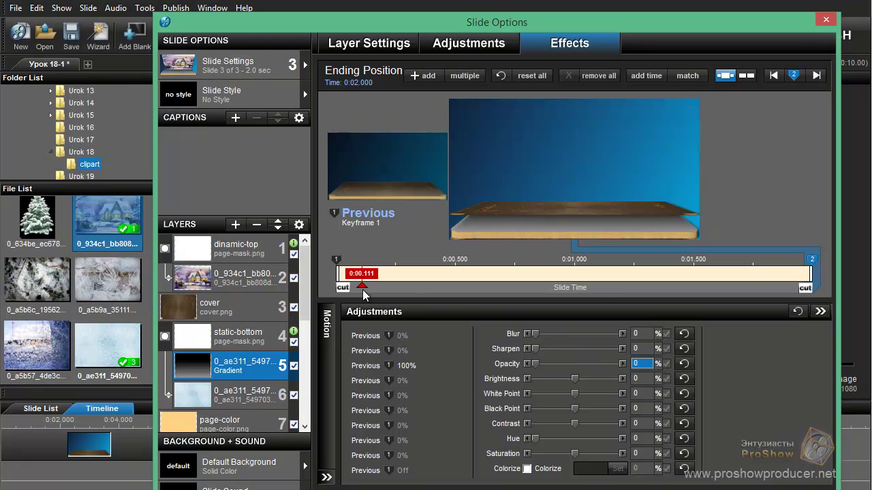
pyautogui.moveTo(362, 294)
pyautogui.mouseDown()
pyautogui.moveTo(355, 294)
pyautogui.moveTo(760, 302)
pyautogui.moveTo(337, 314)
pyautogui.mouseUp()
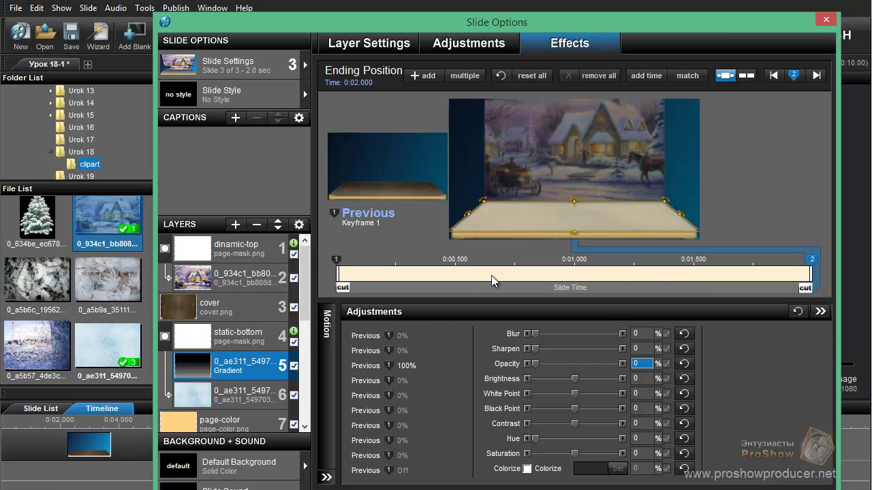
# - Set the gradient layer's Black Point to -70% at the starting keyframe and preview the animation
pyautogui.click(336, 259)
pyautogui.moveTo(365, 284); pyautogui.dragTo(438, 292)
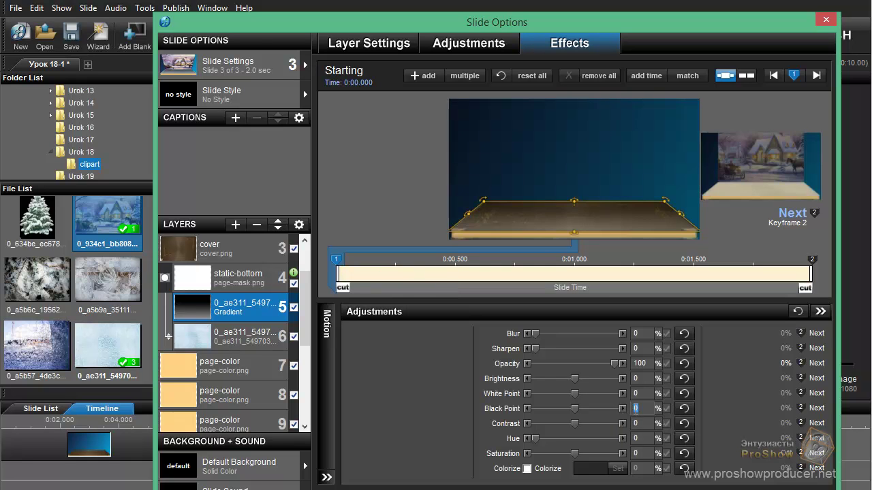
pyautogui.write('-70')
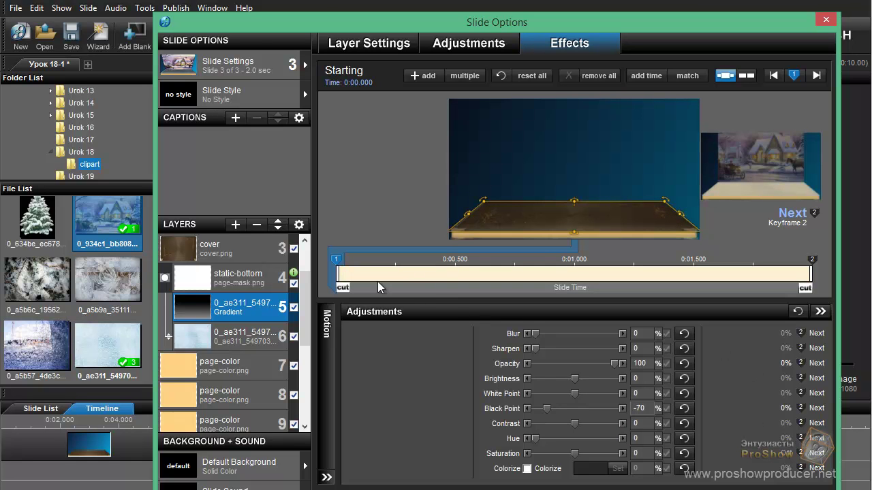
pyautogui.moveTo(375, 291)
pyautogui.mouseDown()
pyautogui.moveTo(541, 312)
pyautogui.moveTo(374, 323)
pyautogui.moveTo(350, 333)
pyautogui.moveTo(553, 313)
pyautogui.moveTo(436, 322)
pyautogui.mouseUp()
pyautogui.click(325, 354)
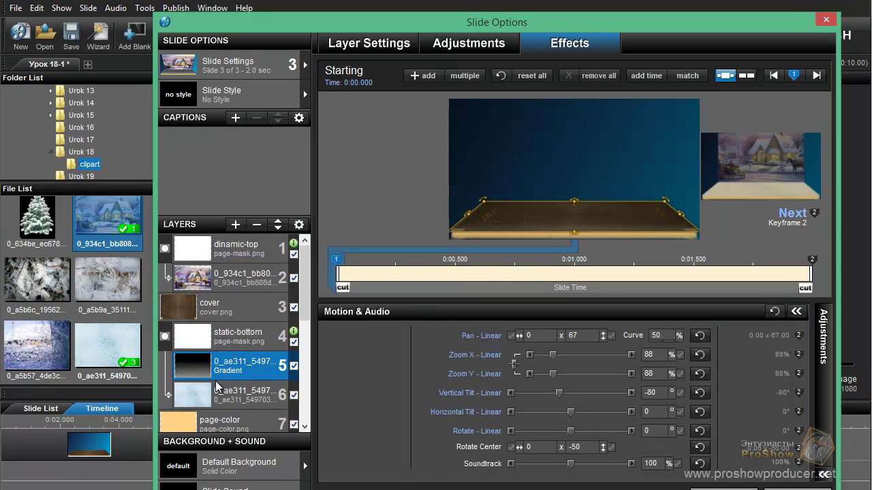
# - Duplicate the 0_ae311 gradient layer and open the gradient options of the lower copy, Layer 6
pyautogui.rightClick(241, 363)
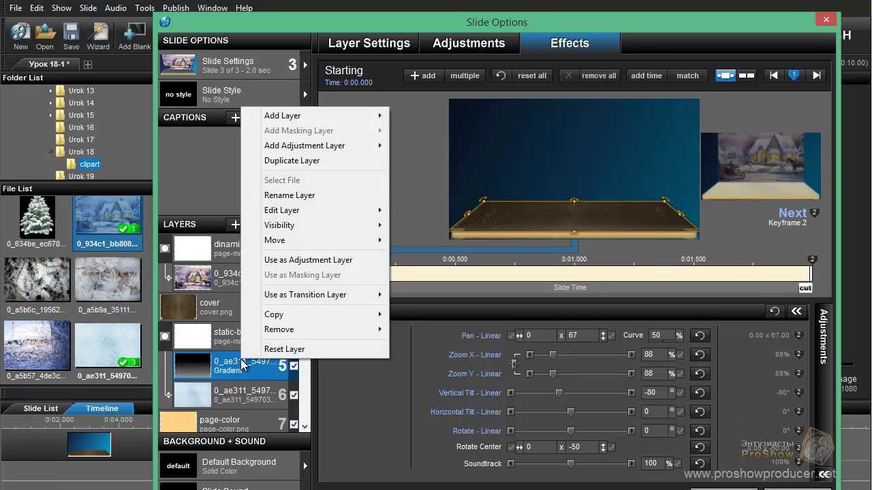
pyautogui.click(317, 160)
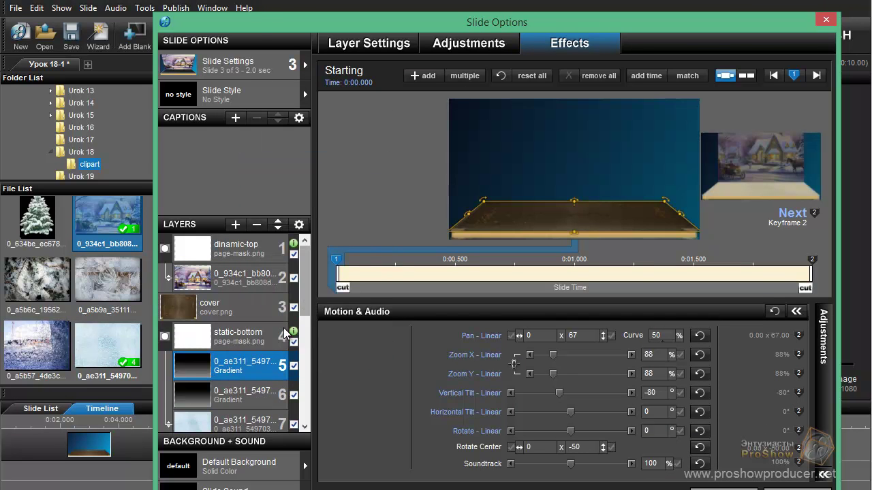
pyautogui.click(236, 402)
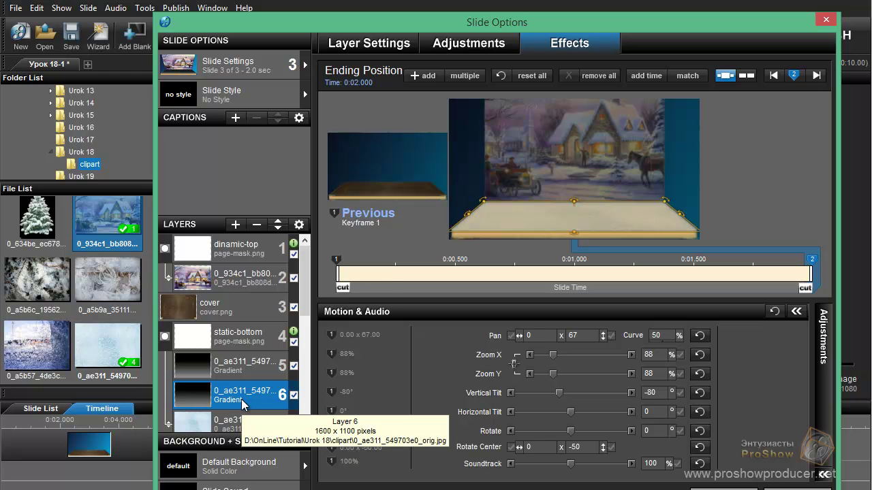
pyautogui.rightClick(241, 399)
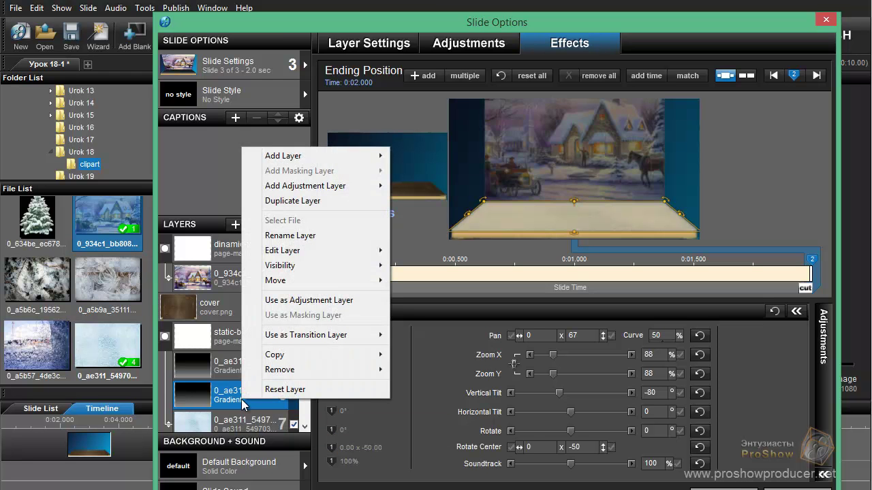
pyautogui.moveTo(327, 252)
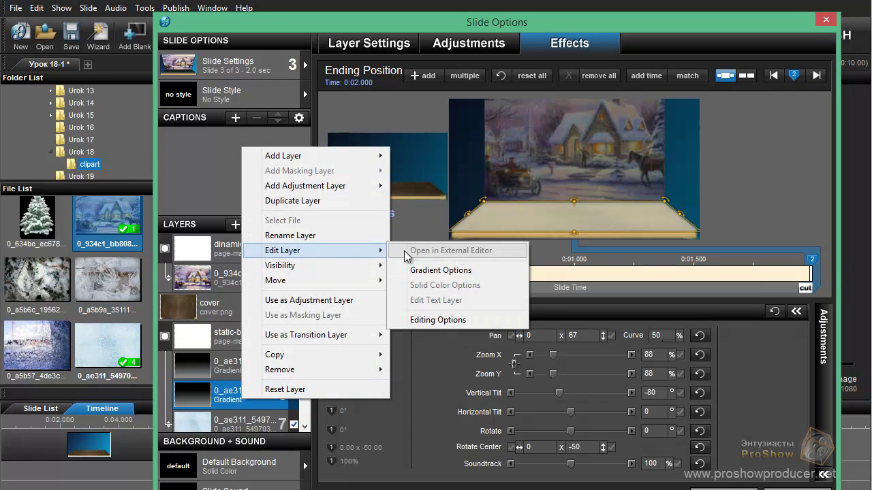
pyautogui.click(444, 271)
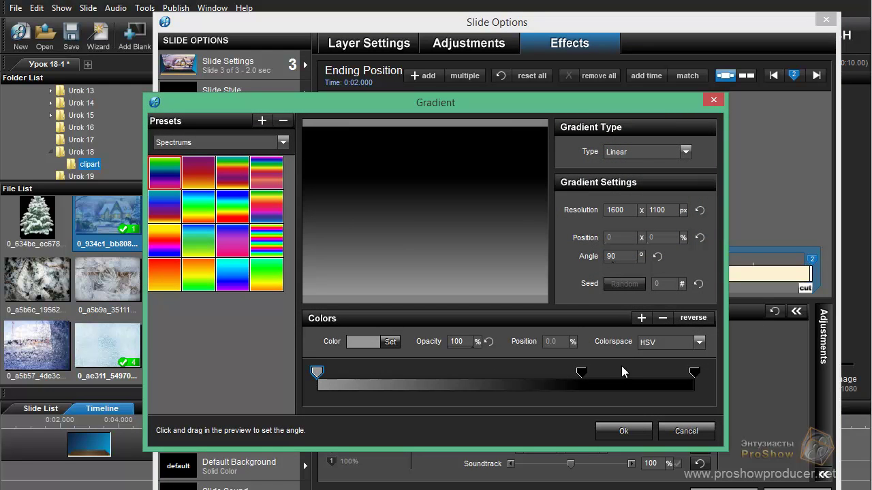
# - Move the middle black colour stop of the gradient to position 99%
pyautogui.click(581, 373)
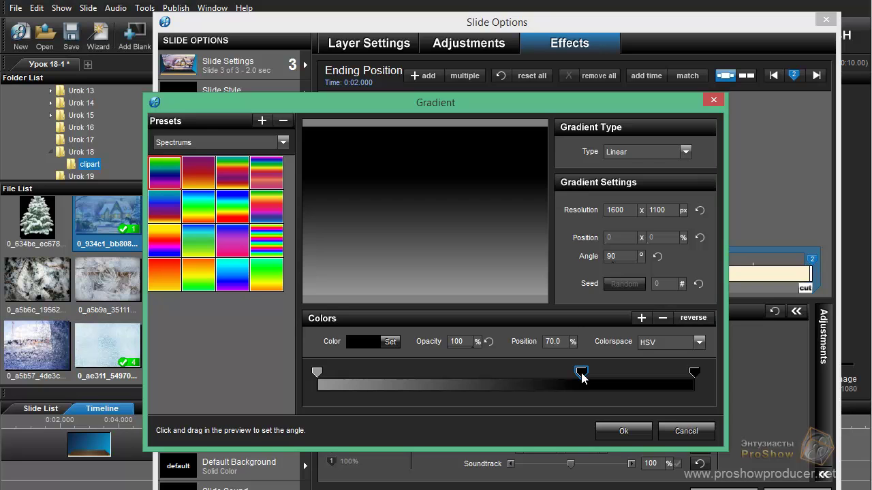
pyautogui.doubleClick(564, 341)
pyautogui.write('99')
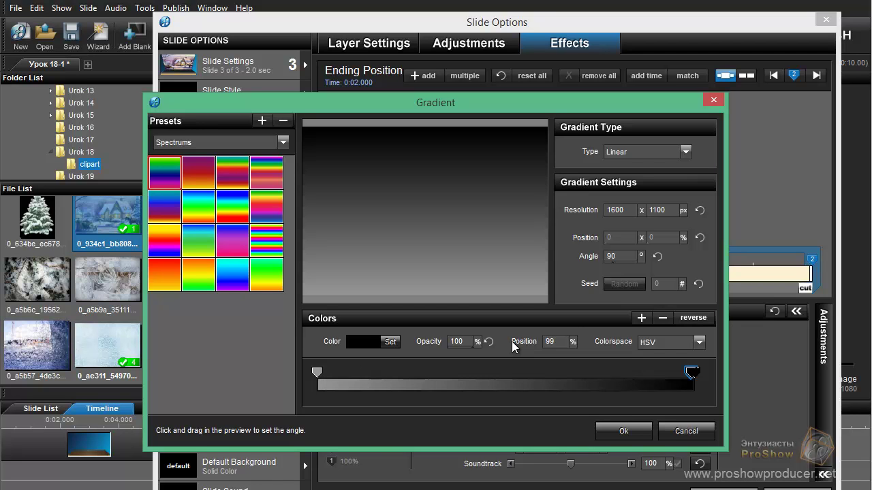
# - Move a second grey stop away from the gradient's start to position 80% and set its opacity to 15%
pyautogui.click(317, 372)
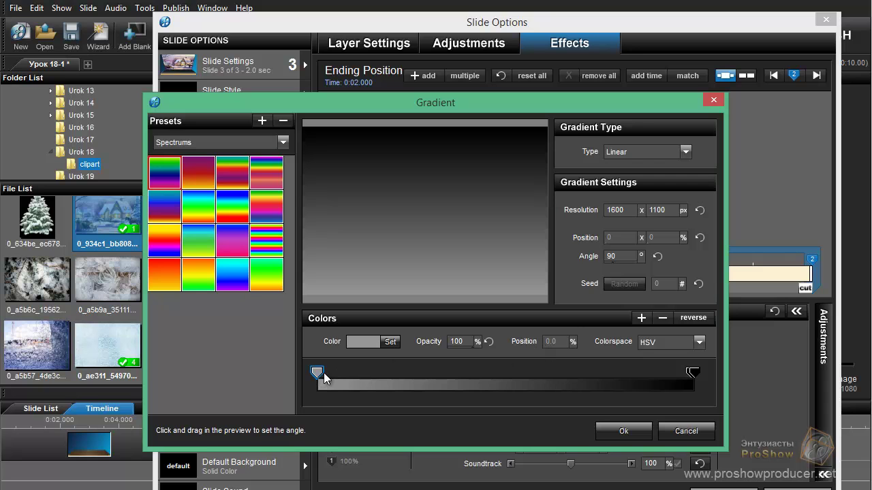
pyautogui.moveTo(319, 374); pyautogui.dragTo(520, 373)
pyautogui.doubleClick(563, 338)
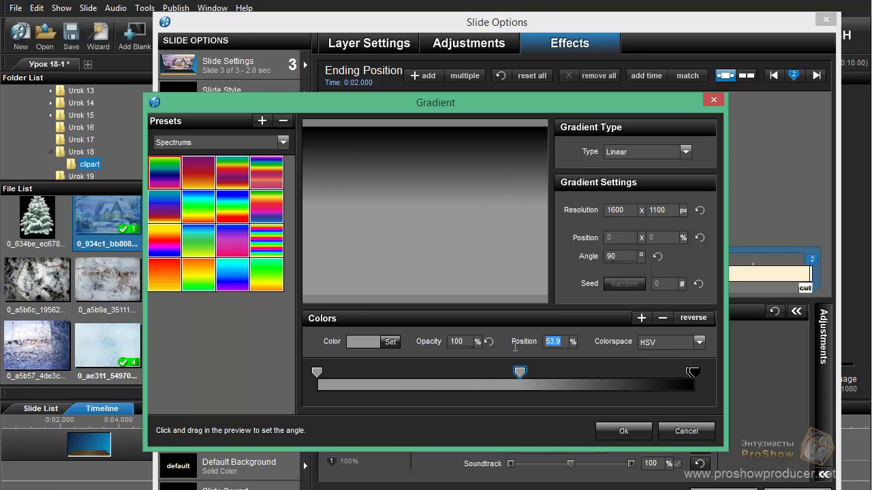
pyautogui.write('80')
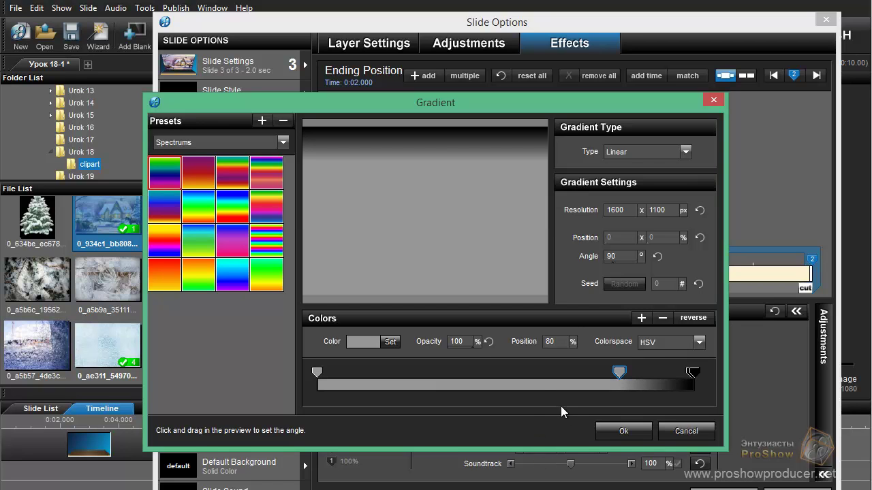
pyautogui.click(460, 344)
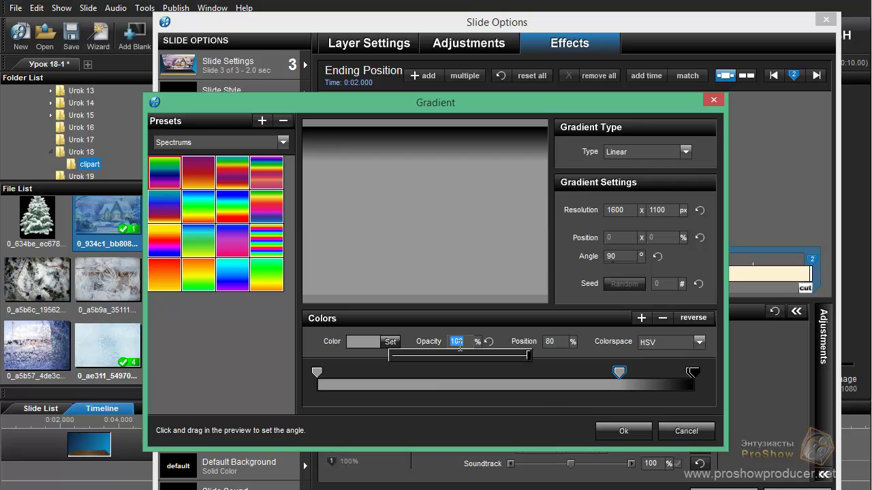
pyautogui.write('15')
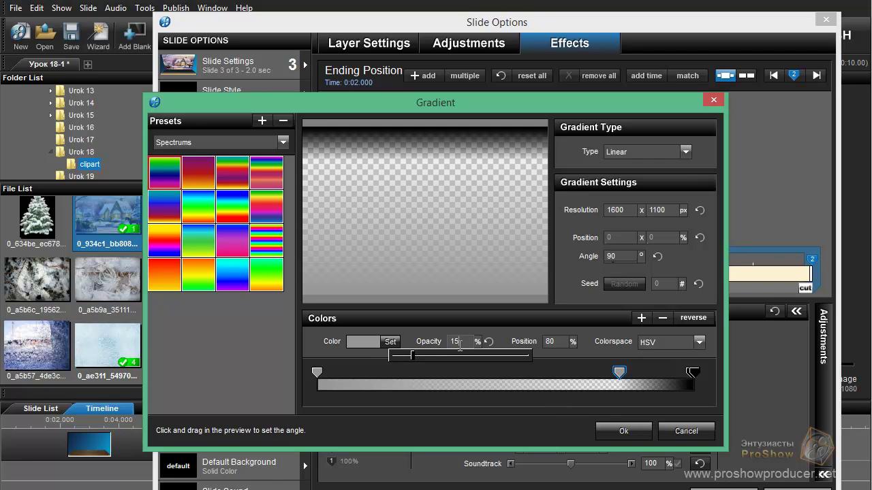
# - Set the opacity of the grey stop at the gradient's start to 0%
pyautogui.click(317, 373)
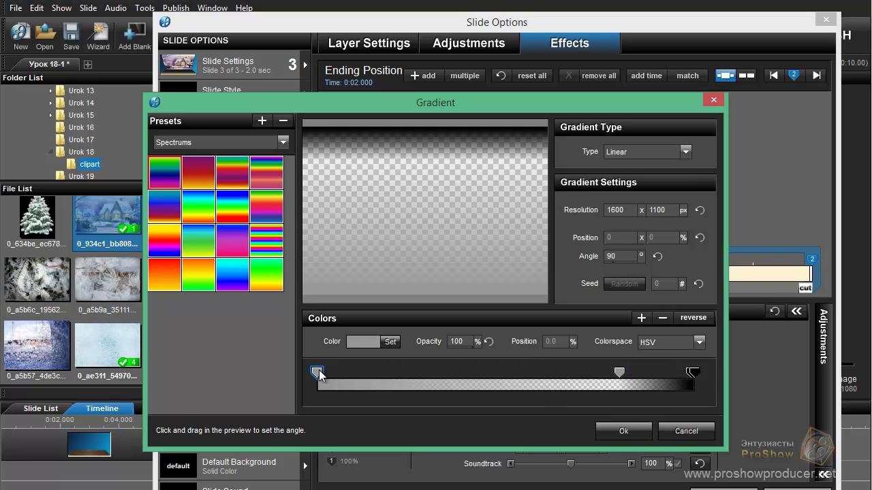
pyautogui.click(461, 344)
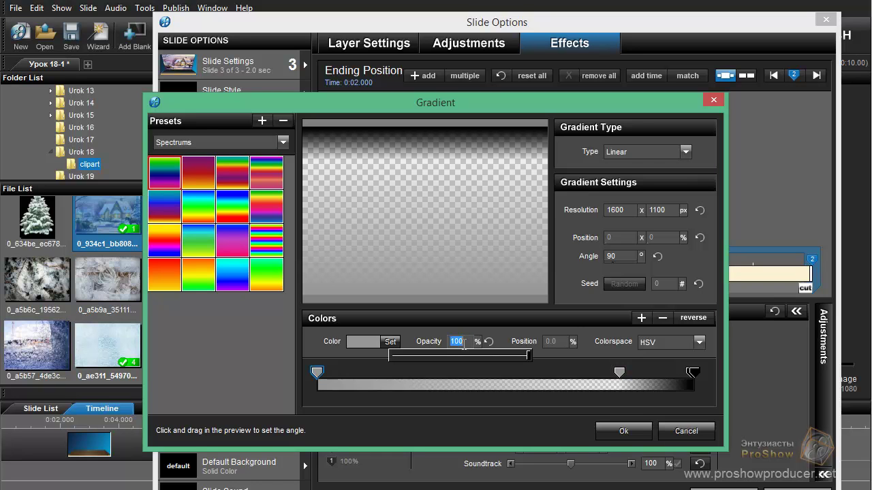
pyautogui.write('0')
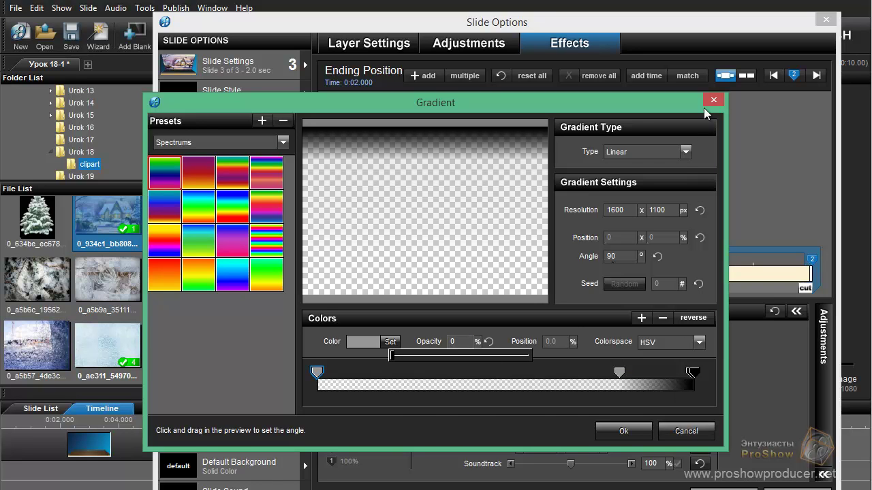
pyautogui.press('Return')
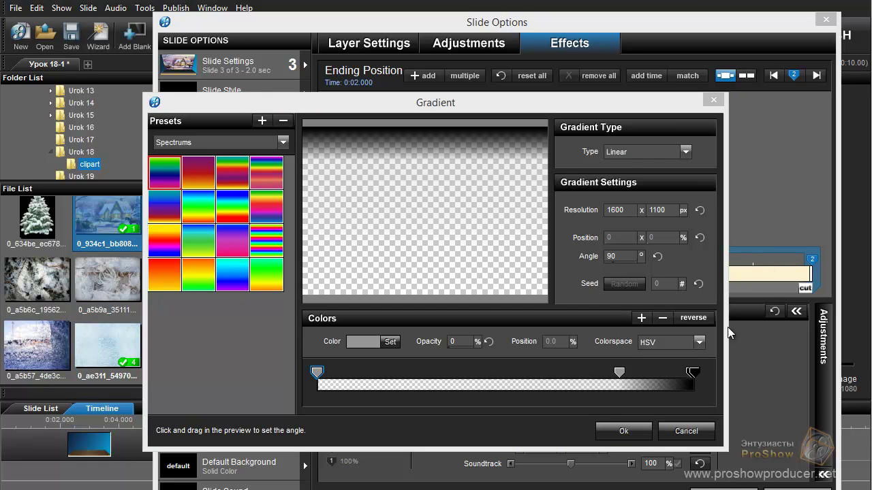
# - Set the black stop just before the gradient's end to position 99% with 50% opacity, and apply the gradient
pyautogui.click(689, 373)
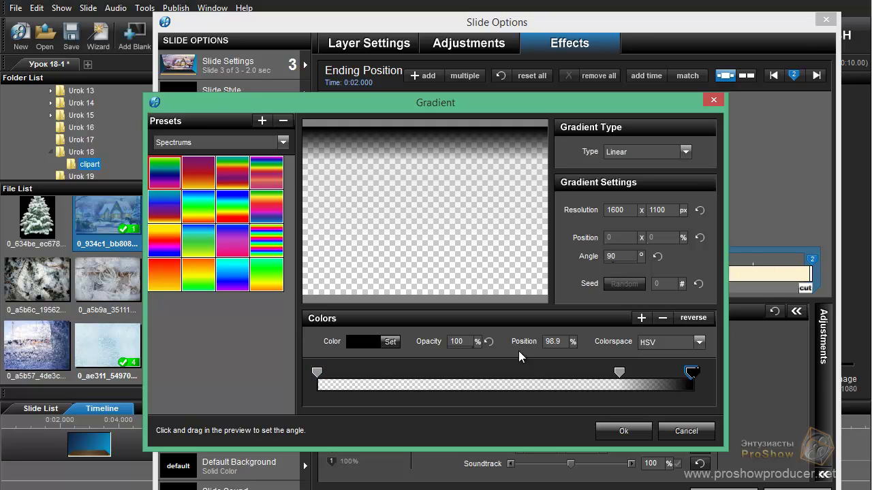
pyautogui.doubleClick(560, 341)
pyautogui.write('99')
pyautogui.click(469, 342)
pyautogui.write('50')
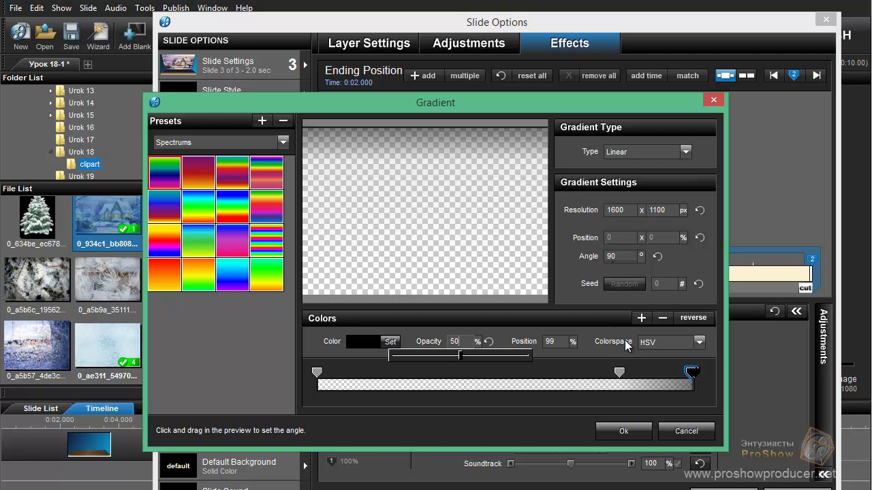
pyautogui.click(624, 431)
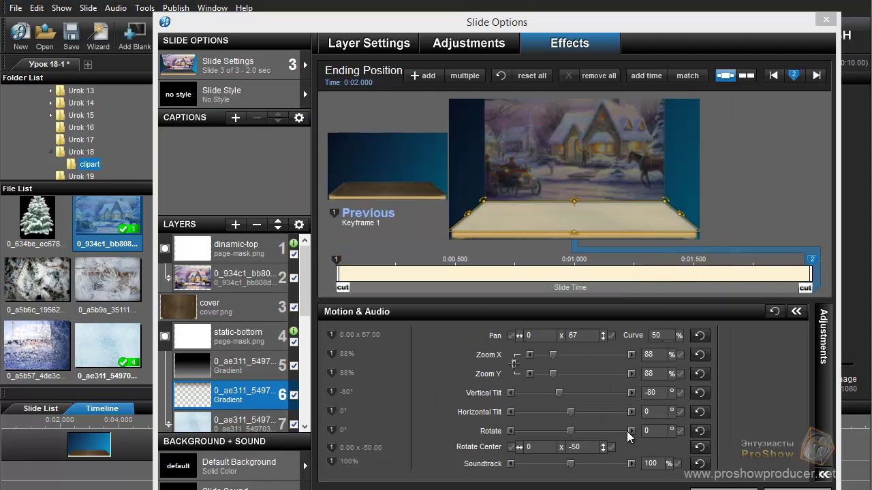
# - Reset gradient layer 6's opacity at the ending keyframe and its black point at the starting keyframe
pyautogui.moveTo(381, 286)
pyautogui.mouseDown()
pyautogui.moveTo(786, 293)
pyautogui.moveTo(722, 292)
pyautogui.mouseUp()
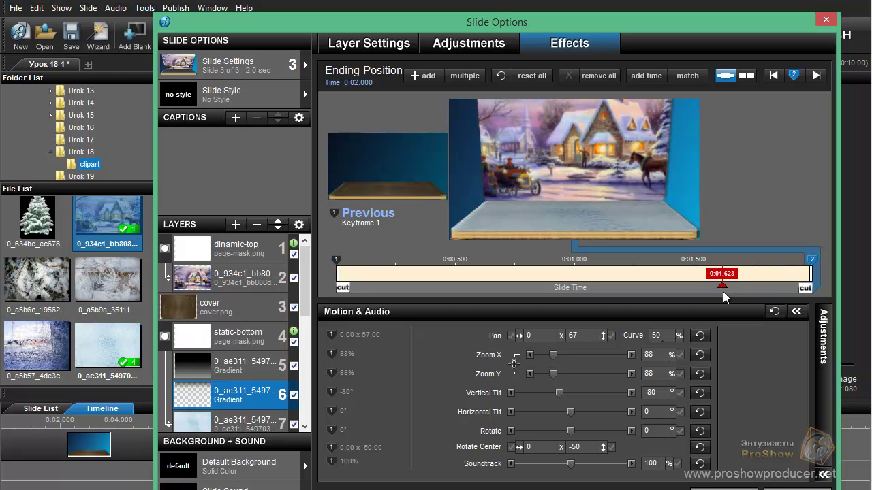
pyautogui.click(829, 368)
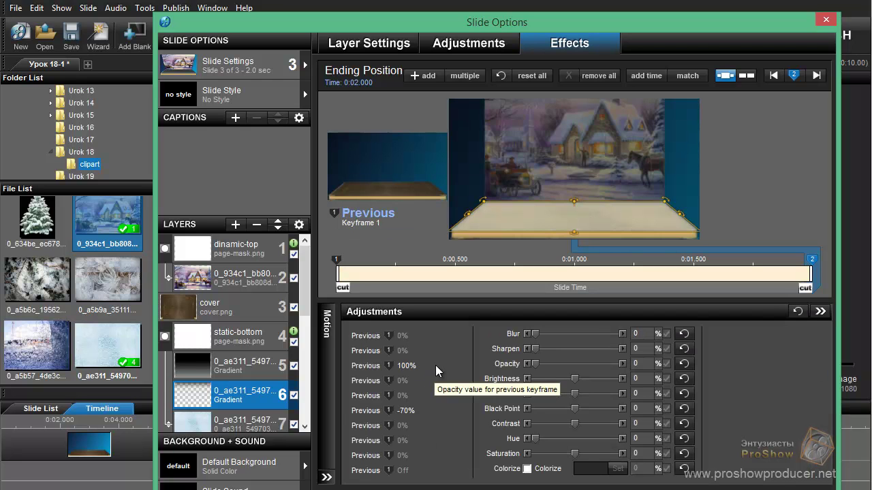
pyautogui.click(683, 364)
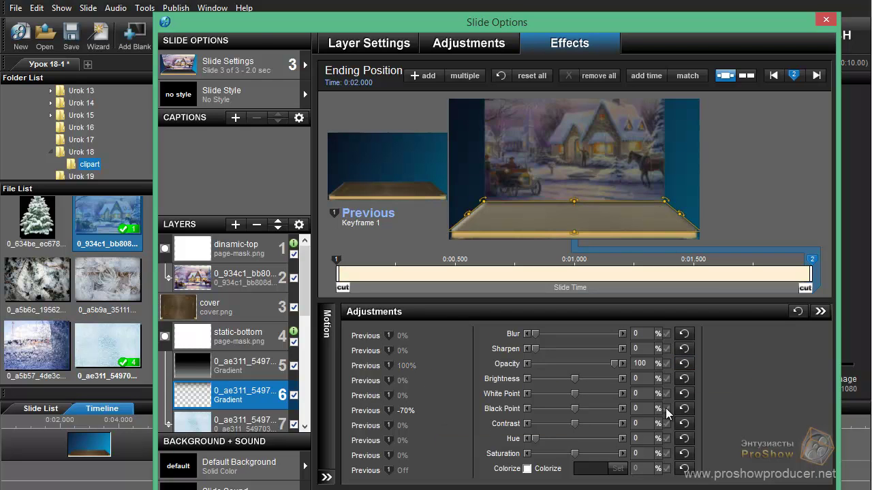
pyautogui.click(365, 441)
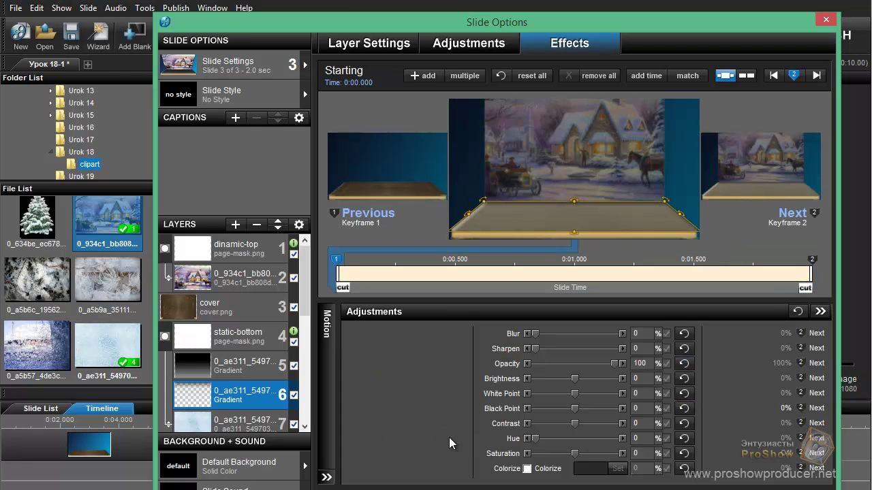
pyautogui.click(683, 408)
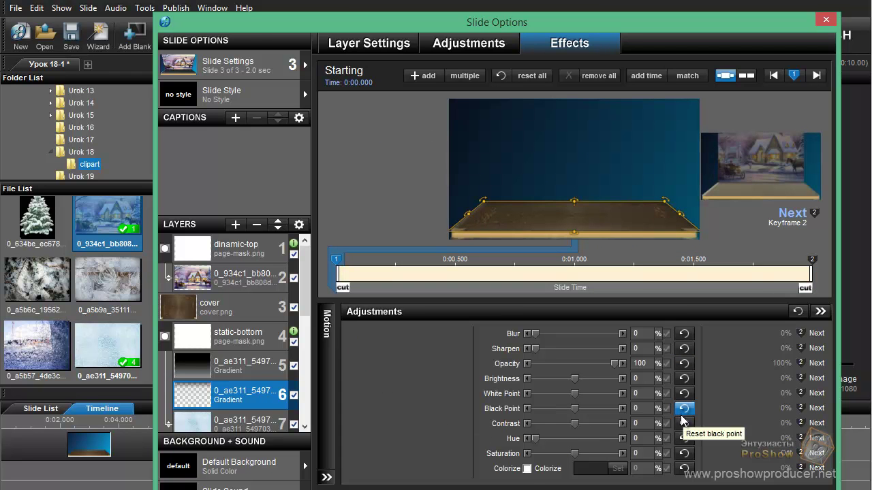
pyautogui.click(716, 419)
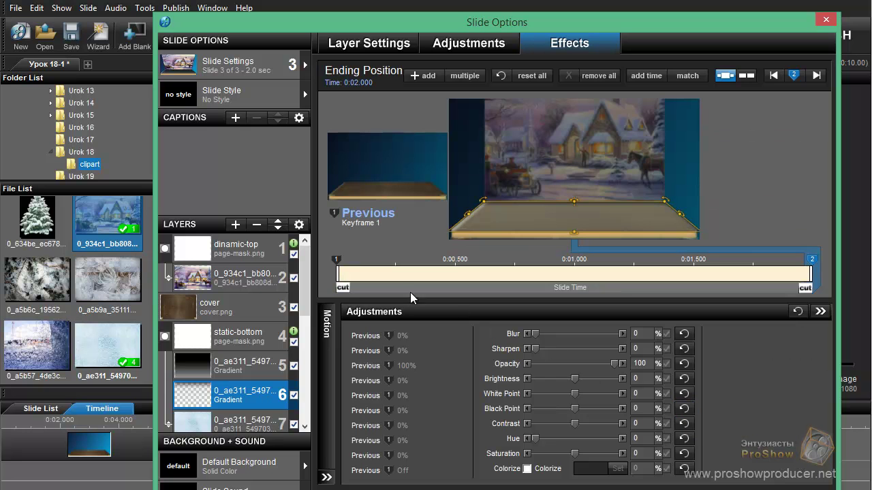
# - Preview the slide's page-turn animation up to about 1.9 seconds and return to the starting keyframe
pyautogui.moveTo(379, 290)
pyautogui.mouseDown()
pyautogui.moveTo(596, 314)
pyautogui.moveTo(804, 312)
pyautogui.moveTo(788, 313)
pyautogui.mouseUp()
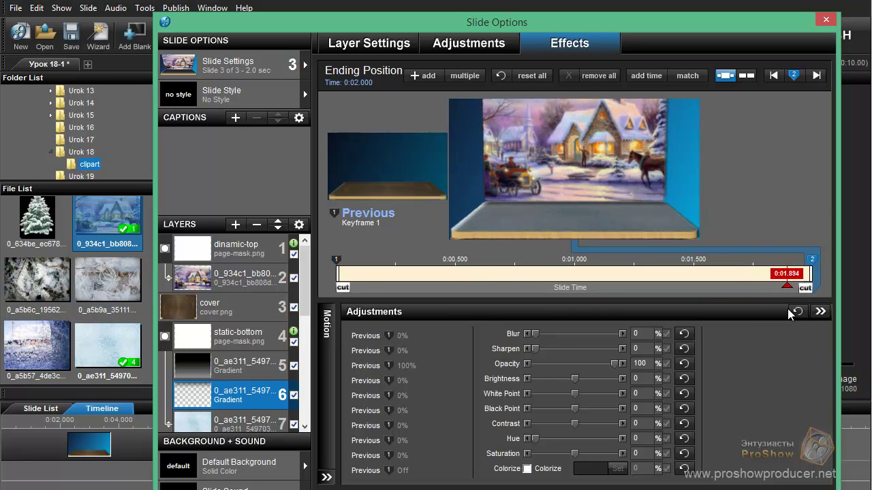
pyautogui.moveTo(787, 308); pyautogui.dragTo(786, 309)
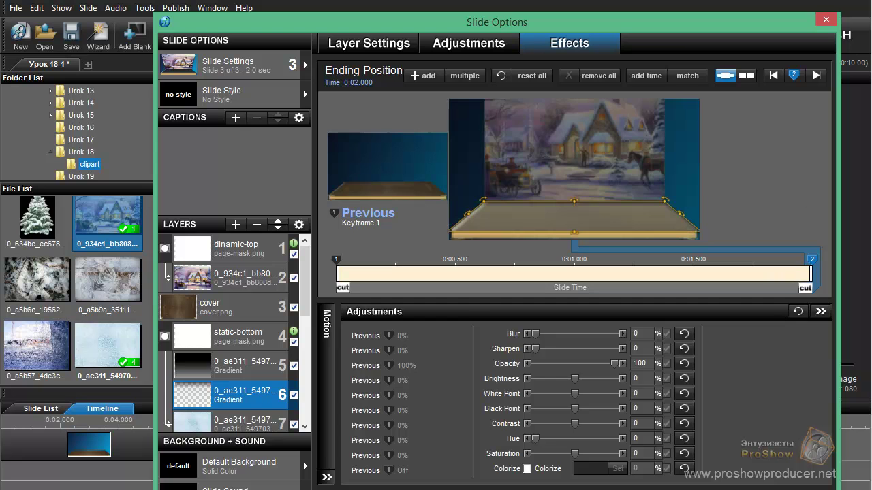
pyautogui.click(387, 167)
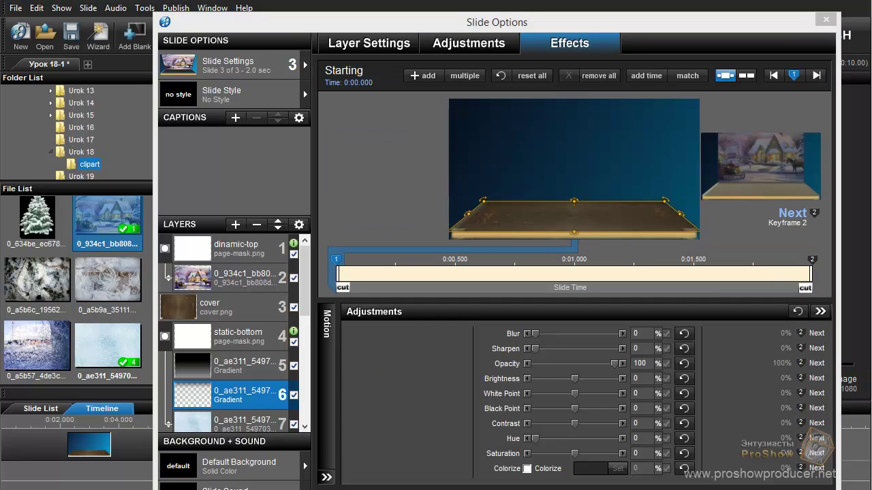
# - Set gradient layer 6's base adjustments to blur 10%, brightness 100%, white point 100% and black point -100%
pyautogui.click(468, 47)
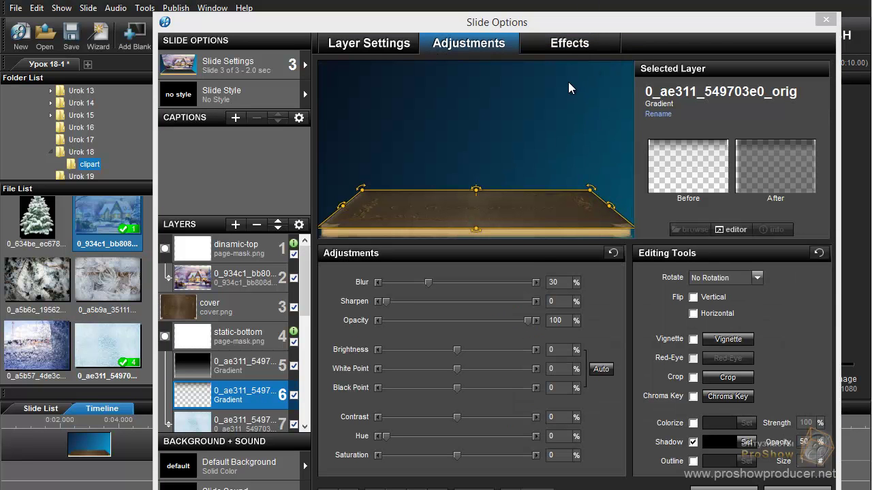
pyautogui.doubleClick(554, 284)
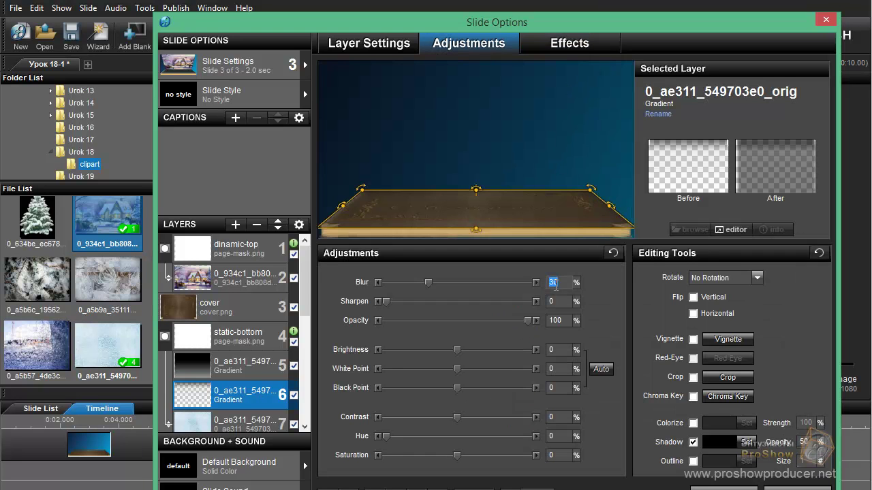
pyautogui.write('10')
pyautogui.doubleClick(564, 352)
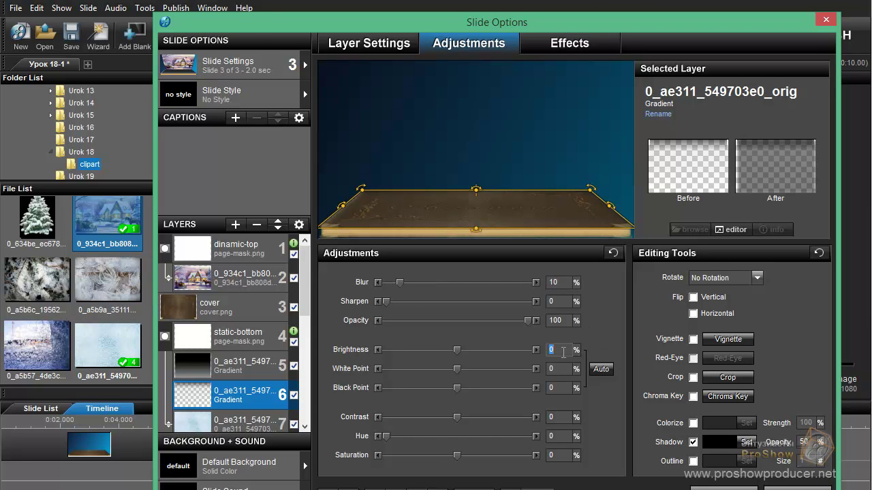
pyautogui.write('100')
pyautogui.doubleClick(564, 367)
pyautogui.write('100')
pyautogui.doubleClick(568, 388)
pyautogui.write('-100')
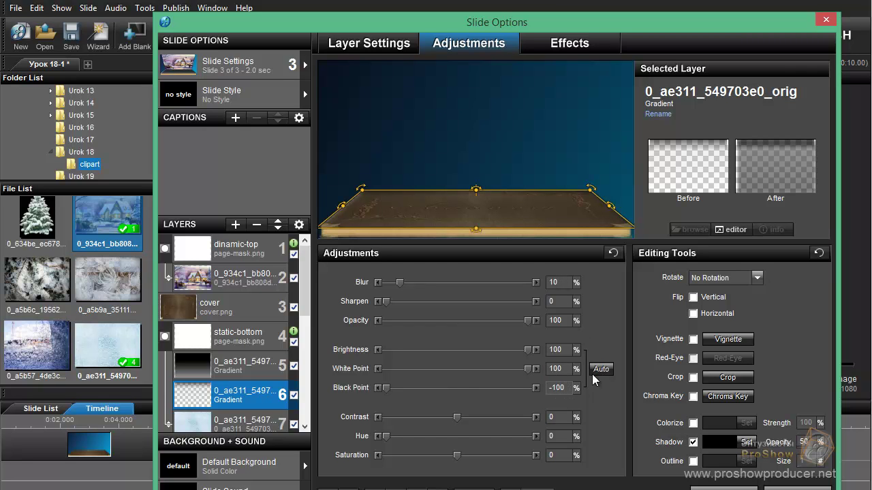
# - Preview the layer's animation, and turn off the shadow on gradient layers 6 and 5
pyautogui.click(584, 45)
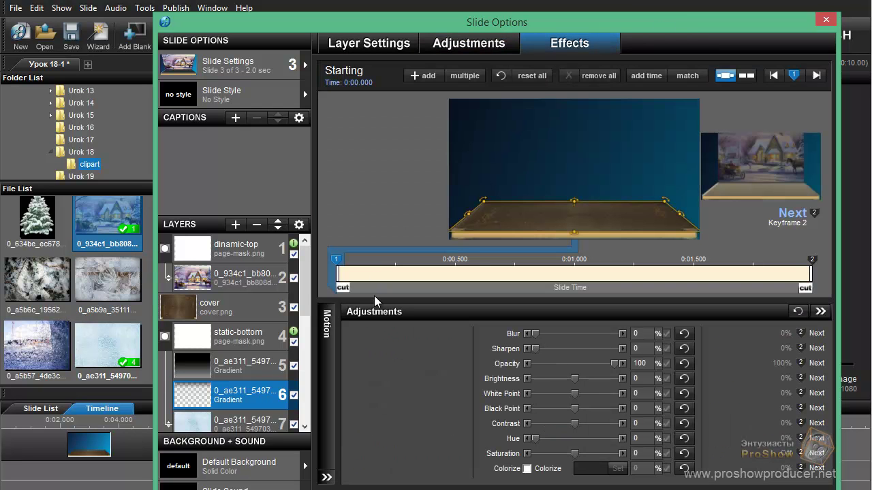
pyautogui.moveTo(404, 290)
pyautogui.mouseDown()
pyautogui.moveTo(812, 293)
pyautogui.moveTo(704, 295)
pyautogui.moveTo(766, 292)
pyautogui.moveTo(729, 296)
pyautogui.mouseUp()
pyautogui.click(468, 43)
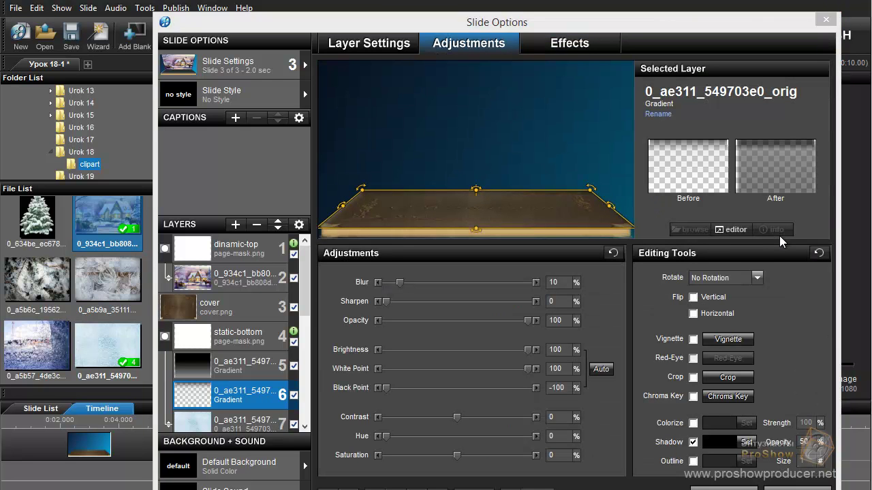
pyautogui.click(693, 442)
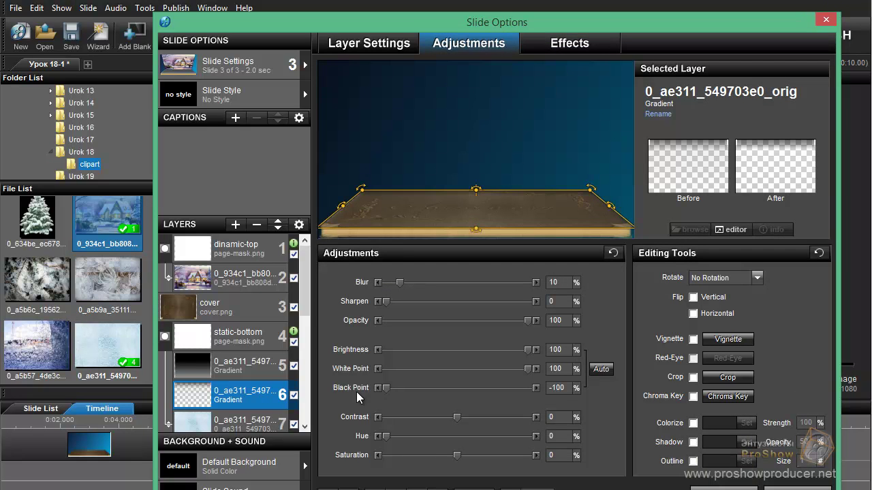
pyautogui.click(239, 366)
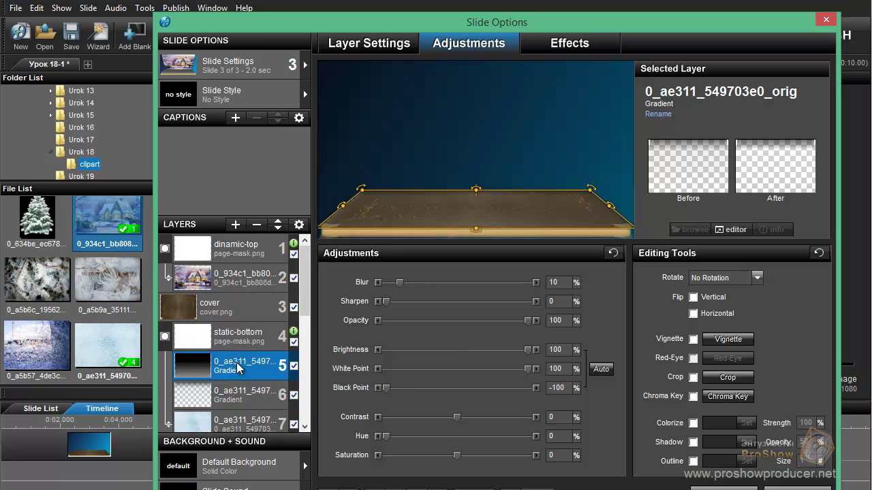
pyautogui.click(693, 443)
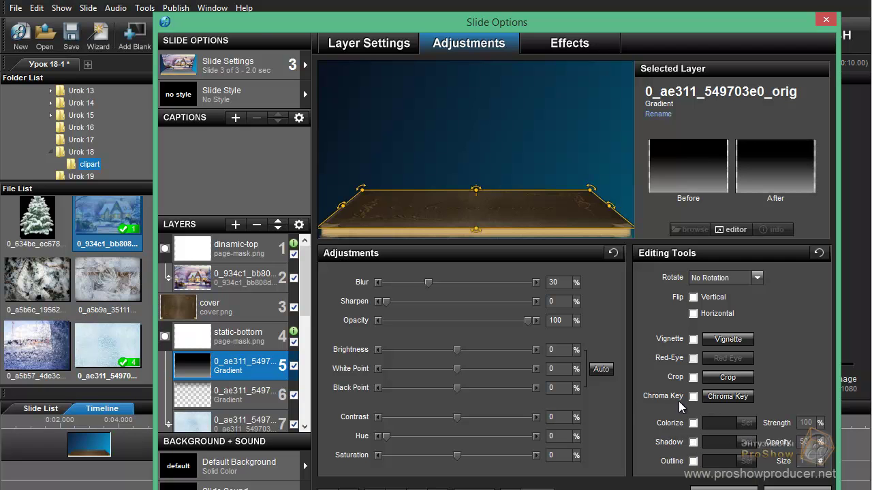
# - Compare the adjustments of gradient layers 6 and 5 and preview the animation with layer 5 selected
pyautogui.click(235, 392)
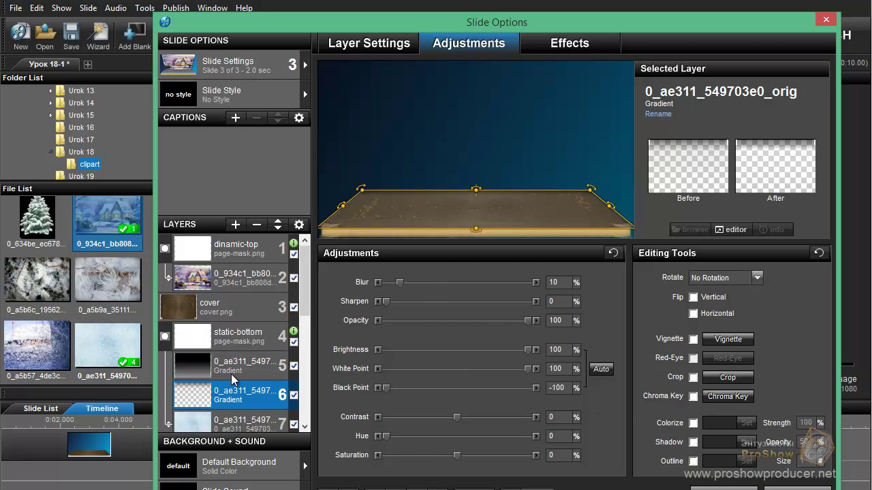
pyautogui.click(234, 374)
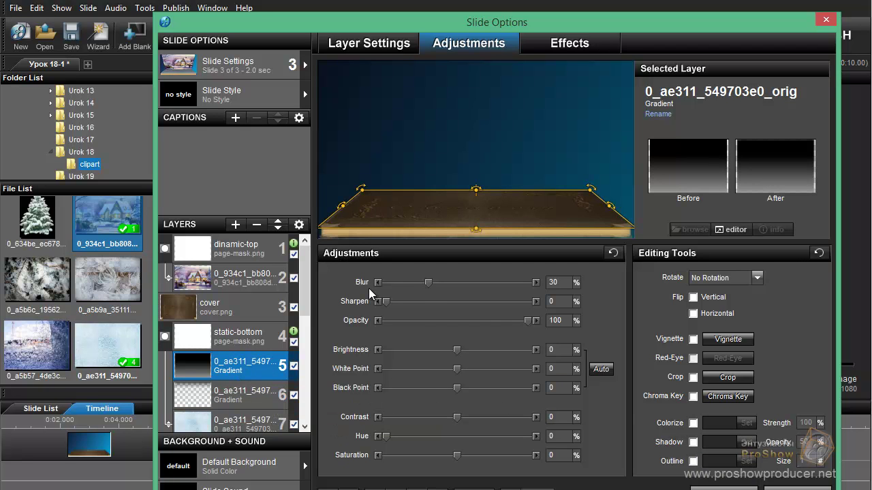
pyautogui.click(570, 42)
pyautogui.moveTo(361, 289)
pyautogui.mouseDown()
pyautogui.moveTo(550, 307)
pyautogui.moveTo(823, 305)
pyautogui.moveTo(338, 307)
pyautogui.mouseUp()
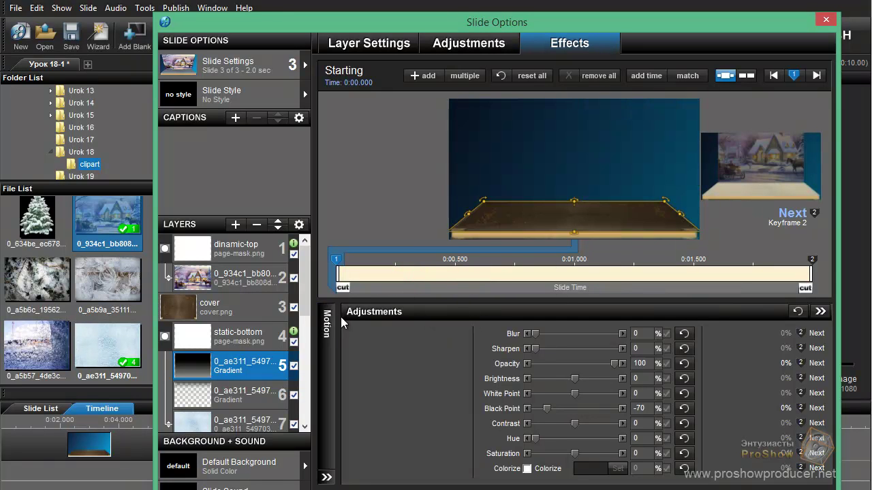
# - Duplicate the black gradient layer 5 inside the static-bottom mask group
pyautogui.scroll(-2, 304, 294)
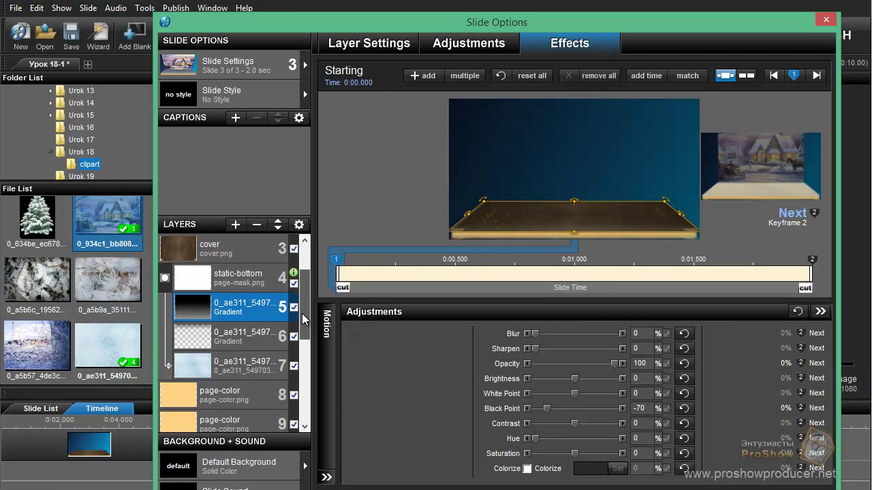
pyautogui.scroll(2, 304, 313)
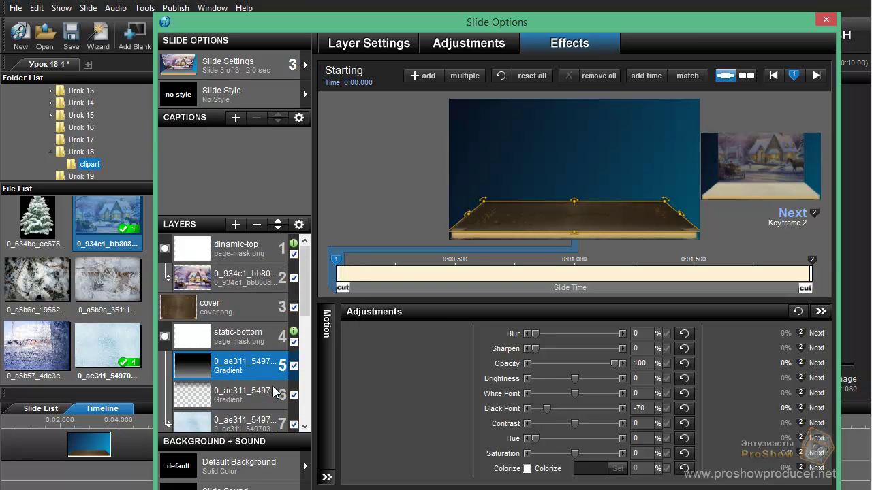
pyautogui.rightClick(249, 366)
pyautogui.press('Escape')
pyautogui.rightClick(246, 365)
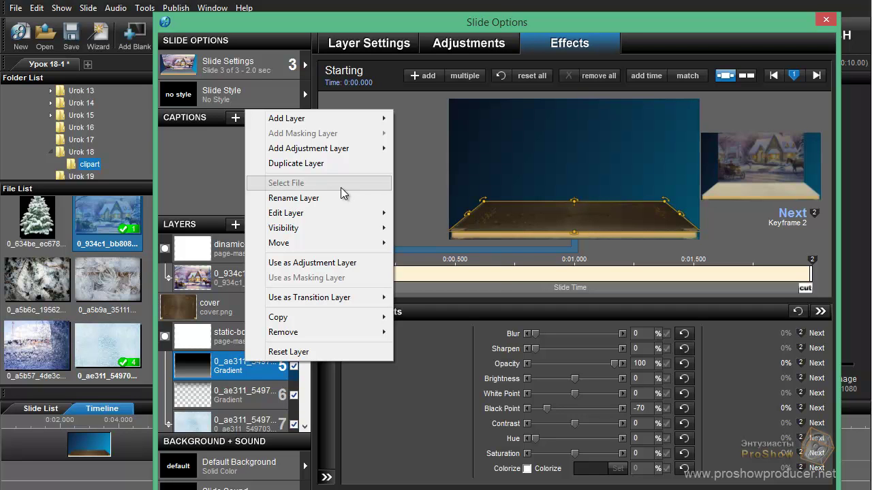
pyautogui.click(310, 163)
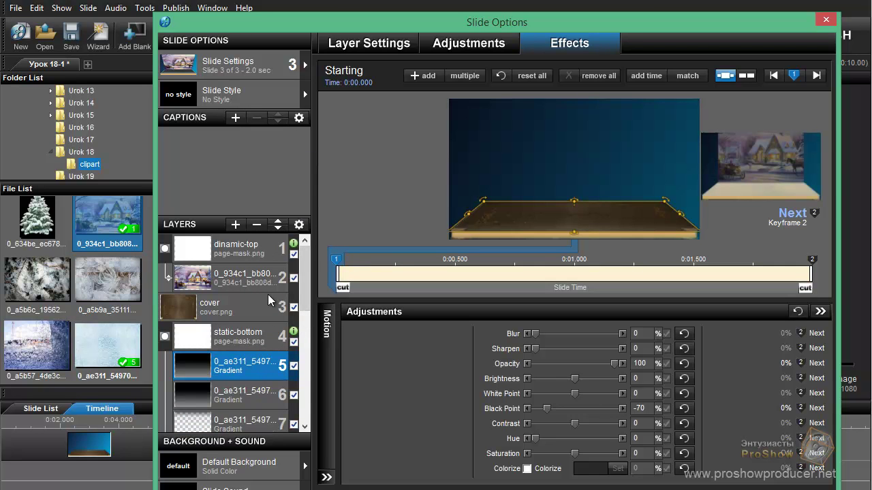
# - Take the duplicated black gradient out of the static-bottom mask group and move it up above the cover layer
pyautogui.click(278, 229)
pyautogui.click(278, 228)
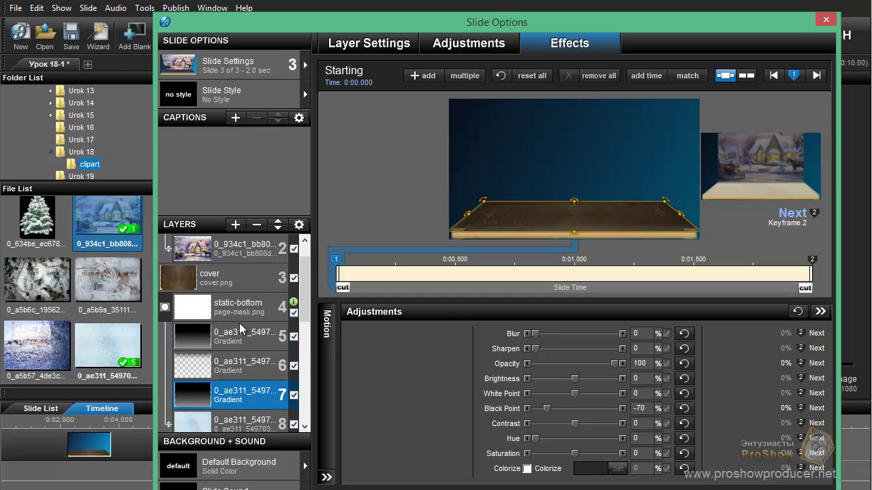
pyautogui.click(278, 228)
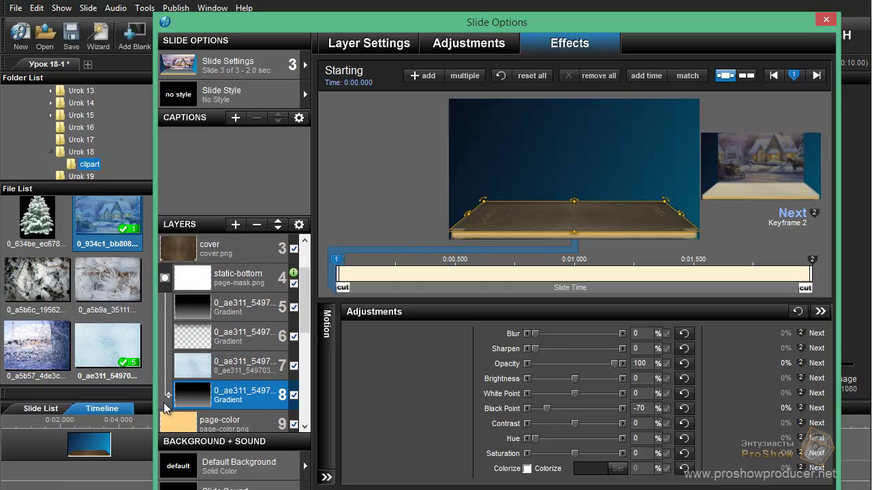
pyautogui.moveTo(169, 395); pyautogui.dragTo(168, 366)
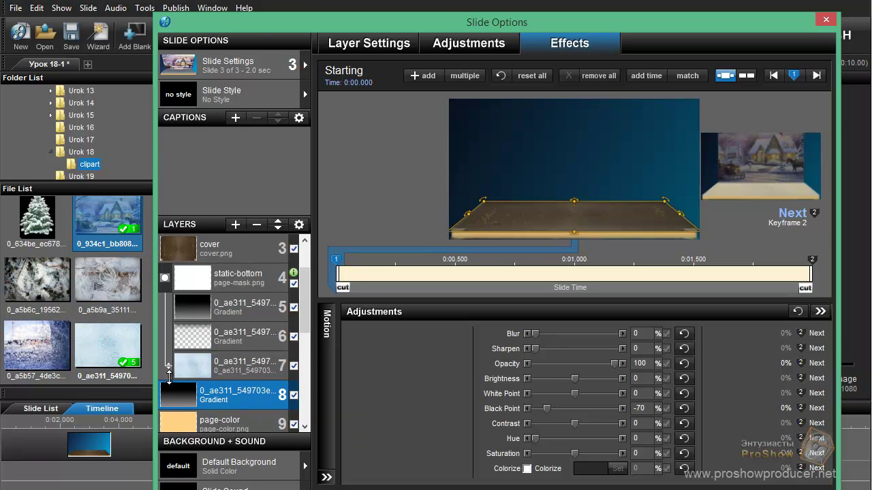
pyautogui.click(284, 225)
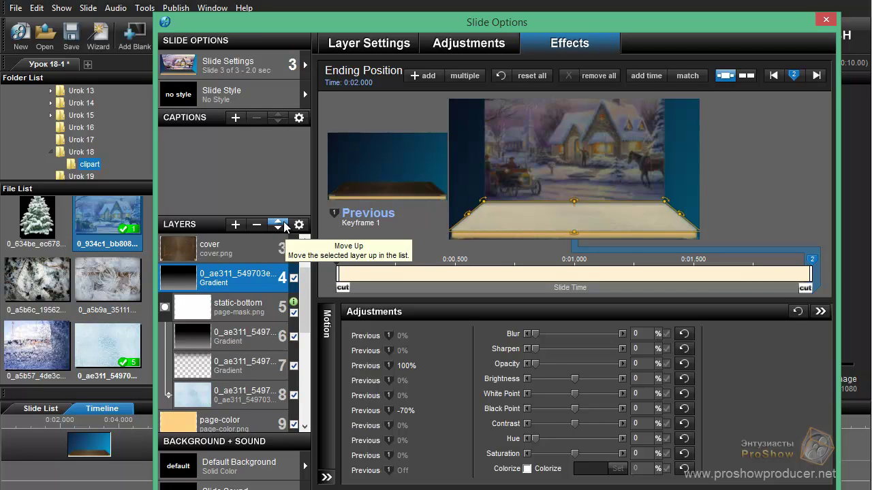
pyautogui.click(284, 225)
pyautogui.moveTo(308, 280); pyautogui.dragTo(309, 257)
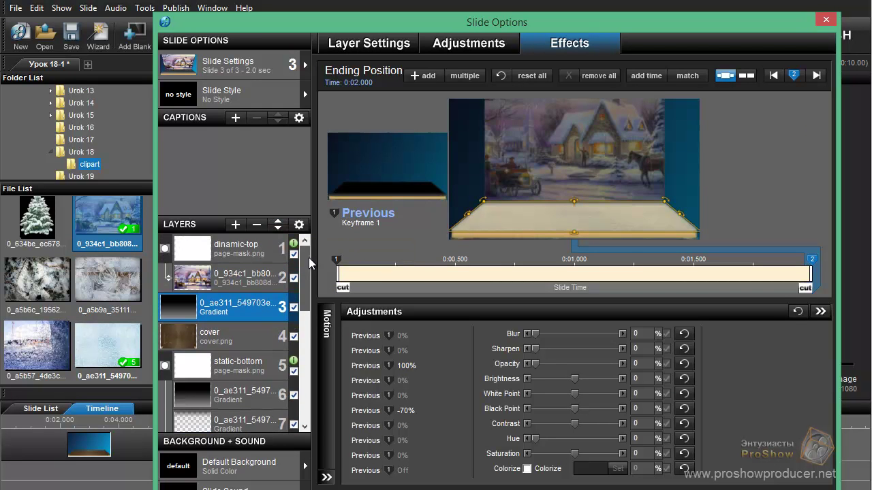
# - Include the duplicated gradient in the dinamic-top mask group and place it above the winter village picture
pyautogui.click(169, 279)
pyautogui.click(168, 306)
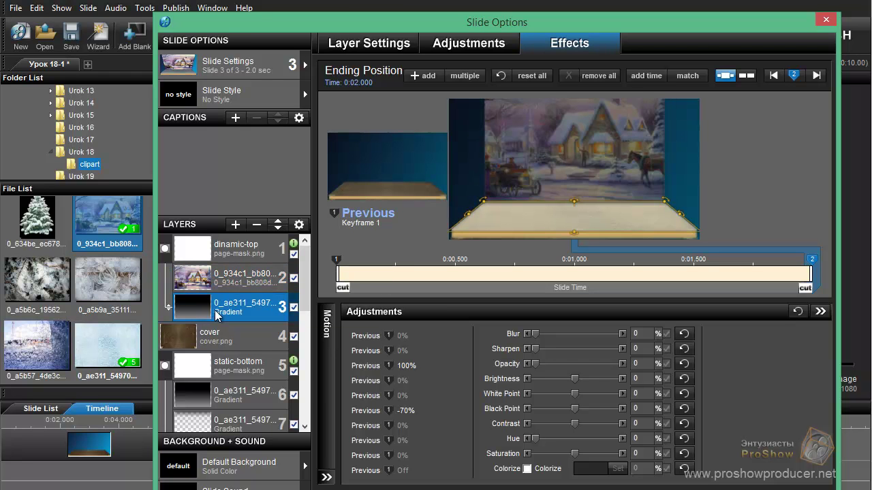
pyautogui.click(276, 223)
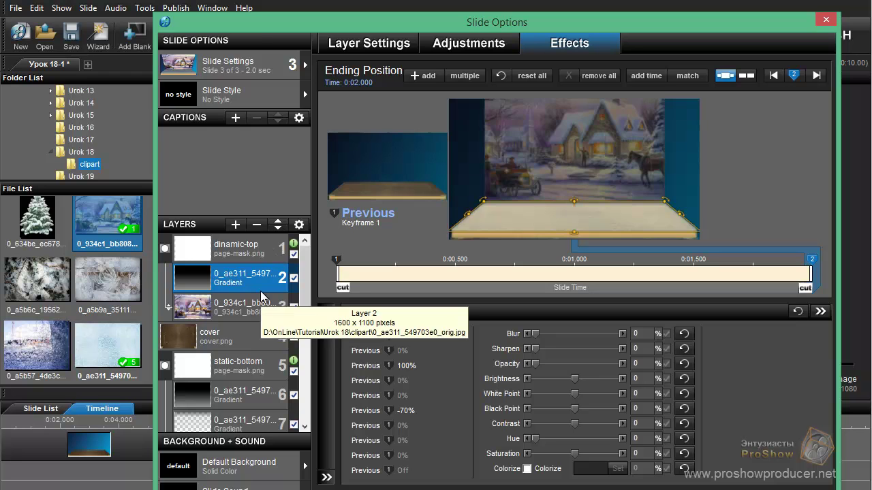
# - Match gradient layer 2 to the picture layer's start by setting its first keyframe time to 0.2 seconds
pyautogui.click(243, 310)
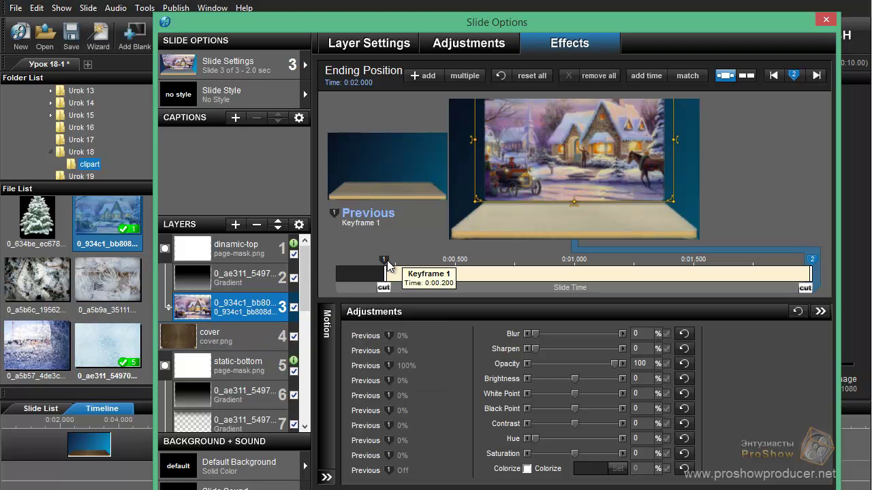
pyautogui.click(235, 280)
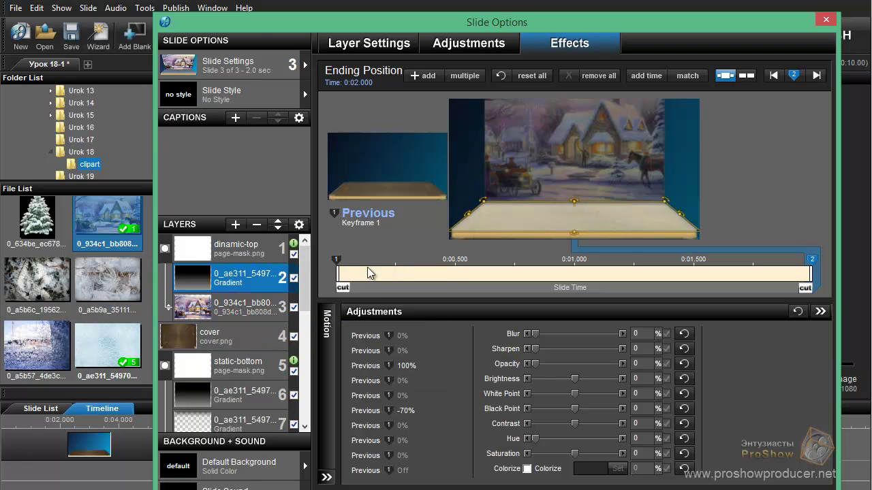
pyautogui.rightClick(333, 258)
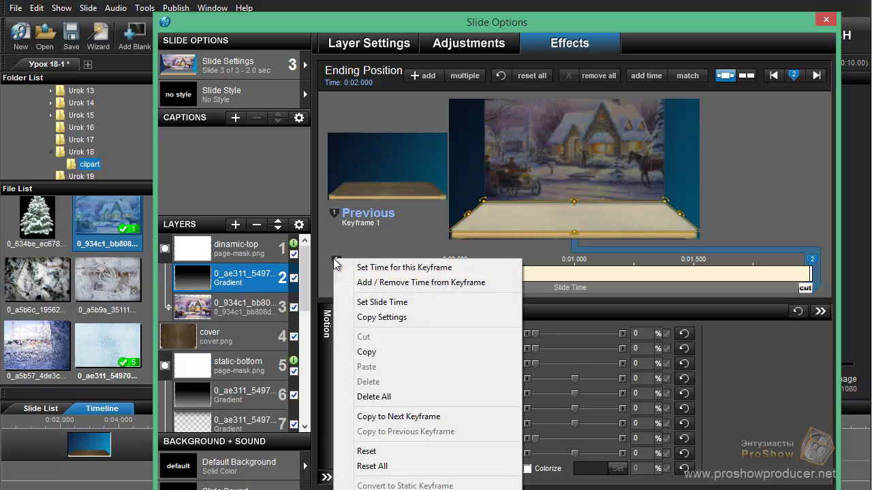
pyautogui.click(382, 267)
pyautogui.write('0.2')
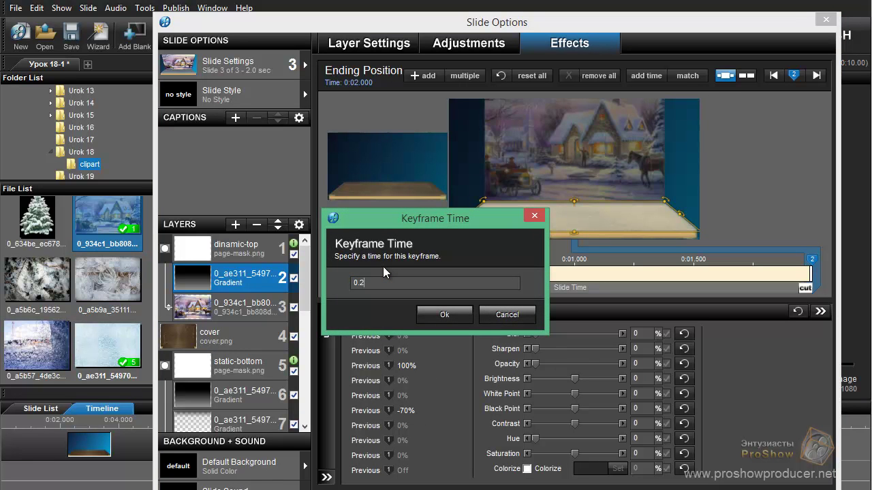
pyautogui.press('Return')
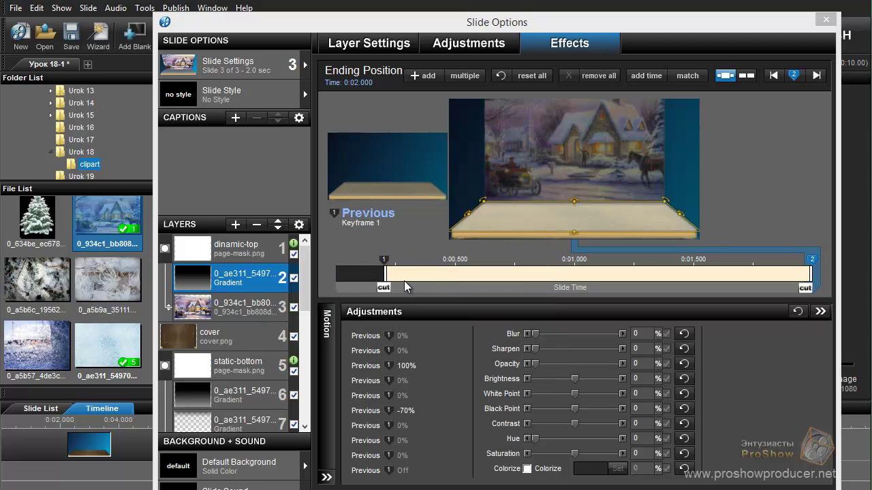
# - Compare the motion settings of picture layer 3 and gradient layer 2, especially their vertical tilt
pyautogui.click(233, 310)
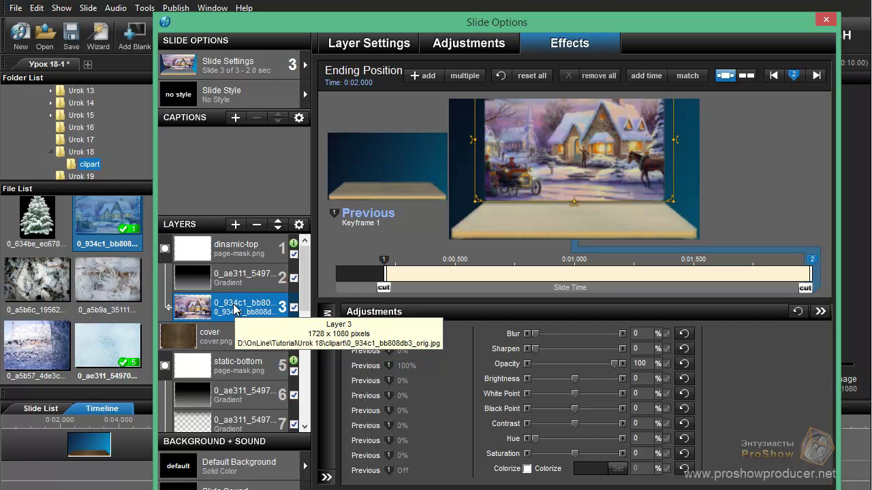
pyautogui.rightClick(234, 309)
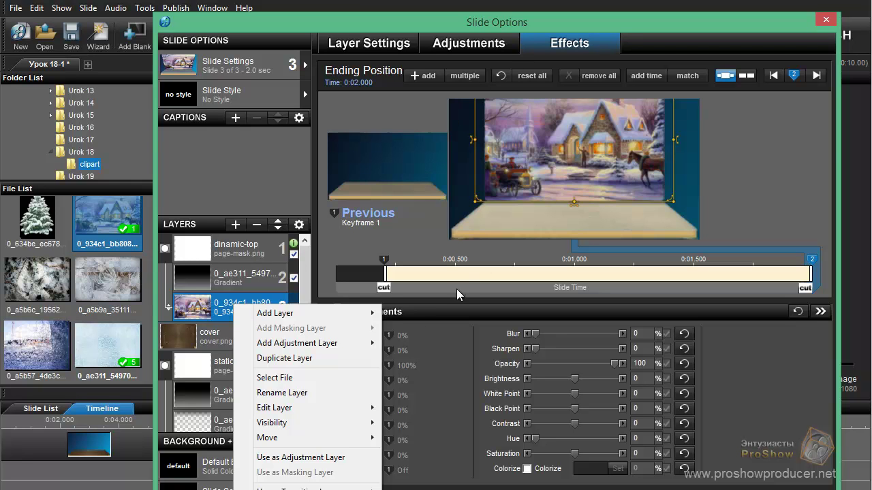
pyautogui.click(437, 326)
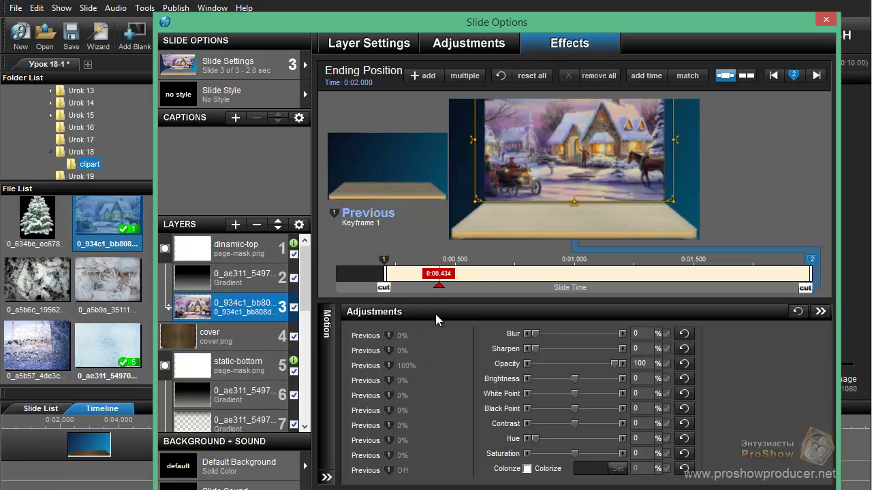
pyautogui.click(327, 336)
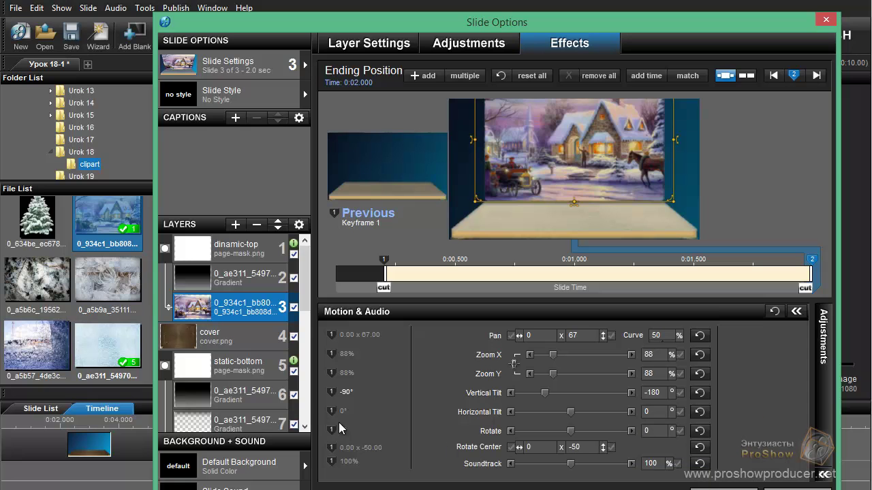
pyautogui.click(250, 282)
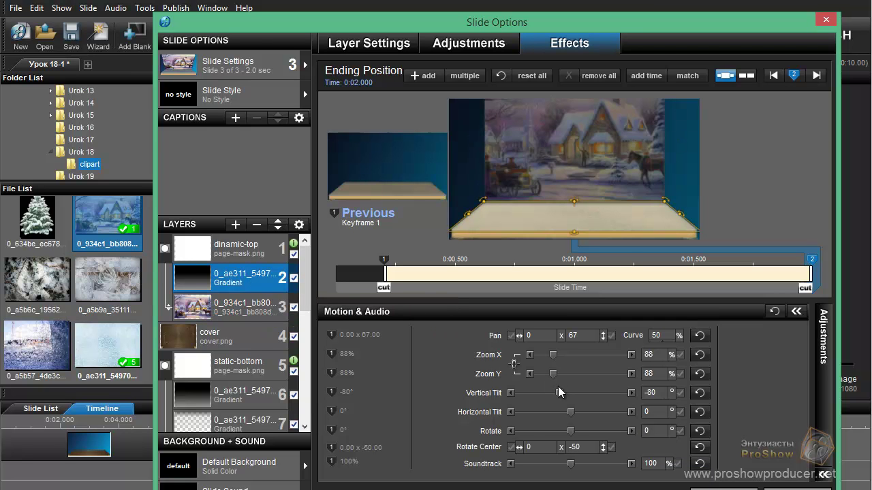
pyautogui.click(252, 307)
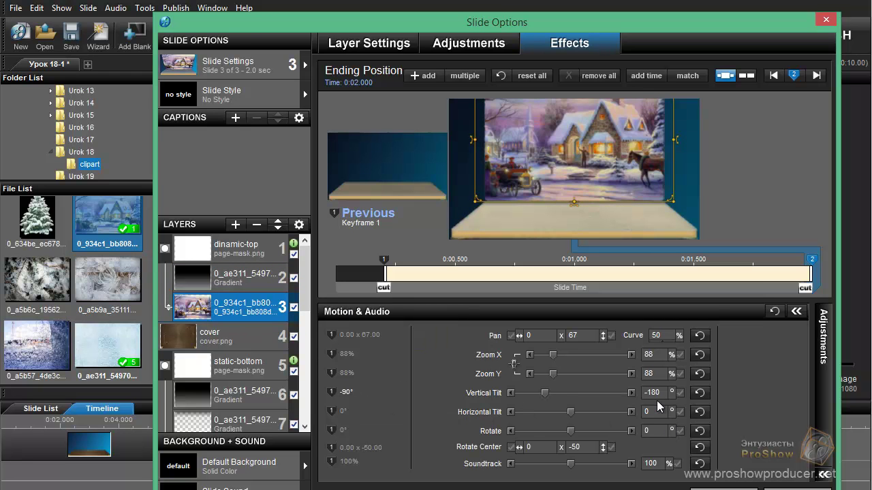
pyautogui.click(249, 281)
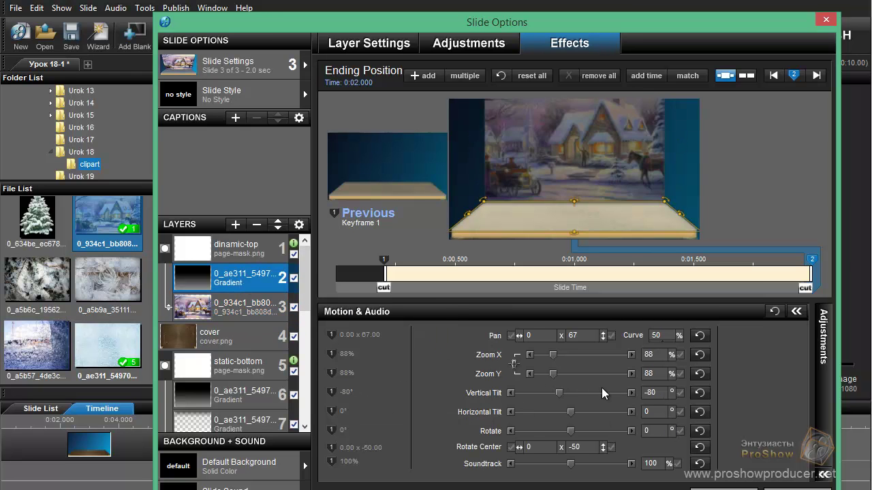
# - Set gradient layer 2's vertical tilt to -90° at the starting keyframe and -180° at the ending keyframe, and preview the motion
pyautogui.click(408, 386)
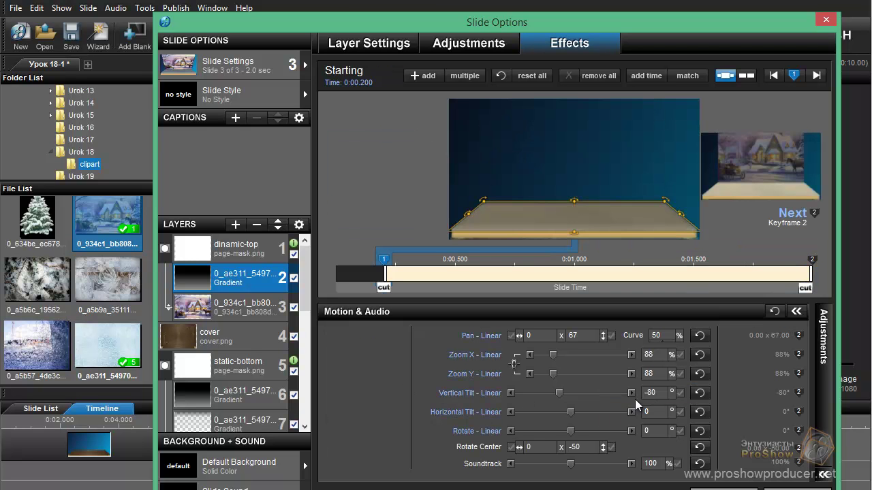
pyautogui.click(545, 394)
pyautogui.click(750, 396)
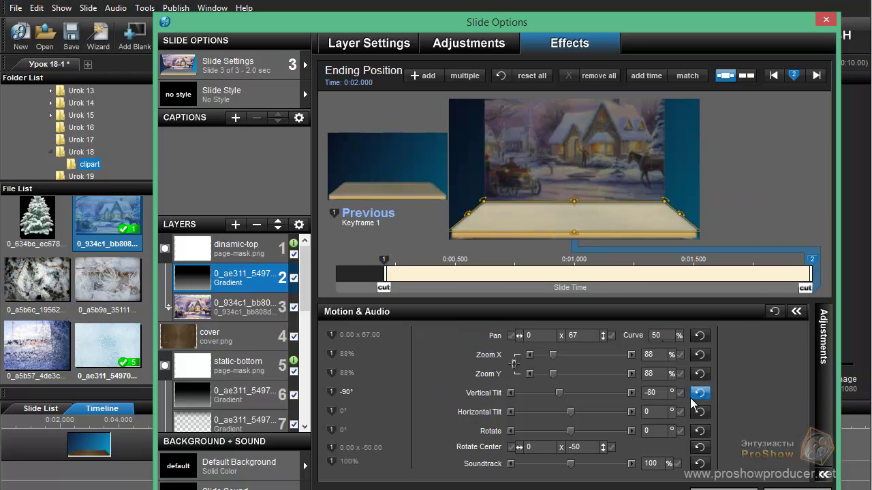
pyautogui.write('-180')
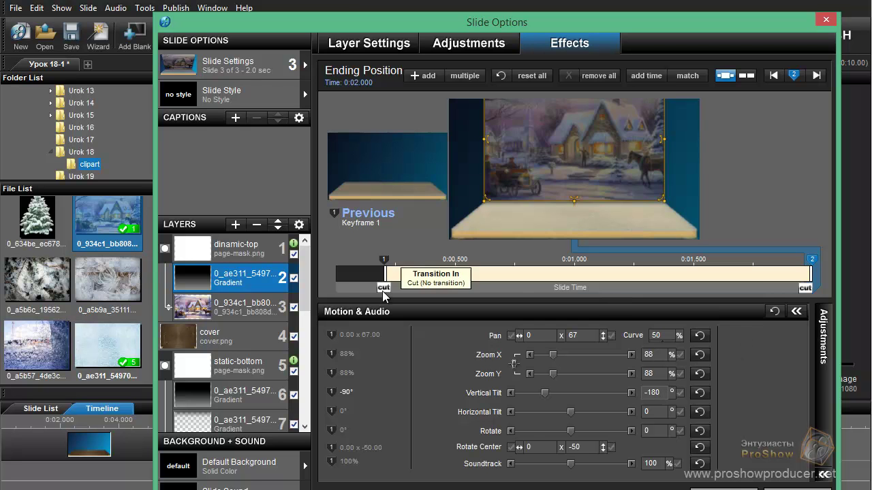
pyautogui.click(350, 291)
pyautogui.moveTo(350, 291)
pyautogui.mouseDown()
pyautogui.moveTo(595, 309)
pyautogui.moveTo(361, 322)
pyautogui.moveTo(793, 318)
pyautogui.moveTo(333, 331)
pyautogui.moveTo(473, 332)
pyautogui.mouseUp()
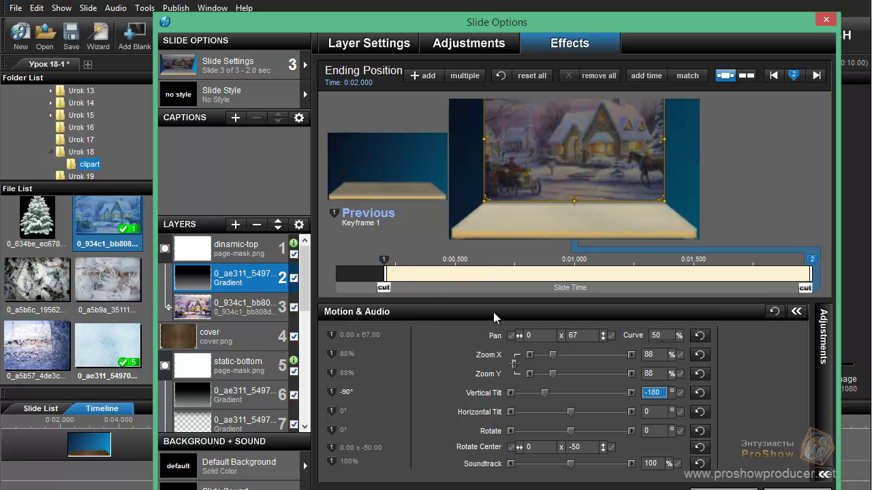
# - Set gradient layer 2's opacity to 90% at the starting keyframe and preview the animation up to about 0.77 seconds
pyautogui.click(823, 357)
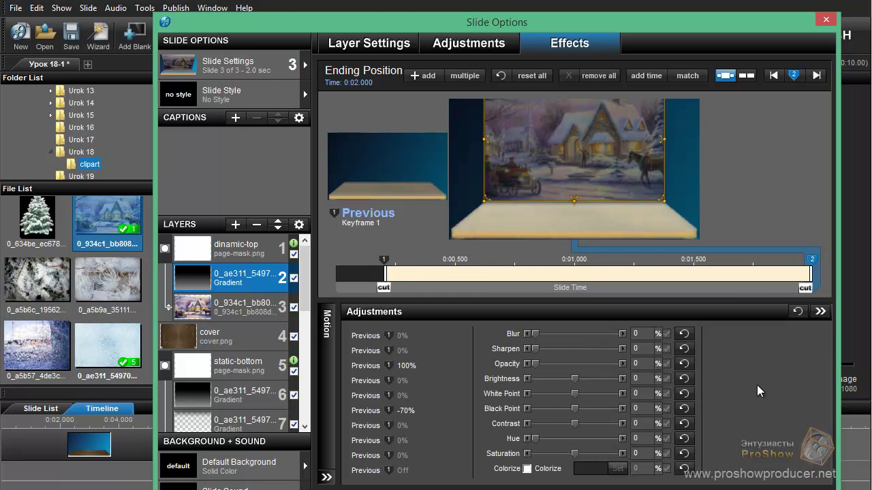
pyautogui.click(436, 390)
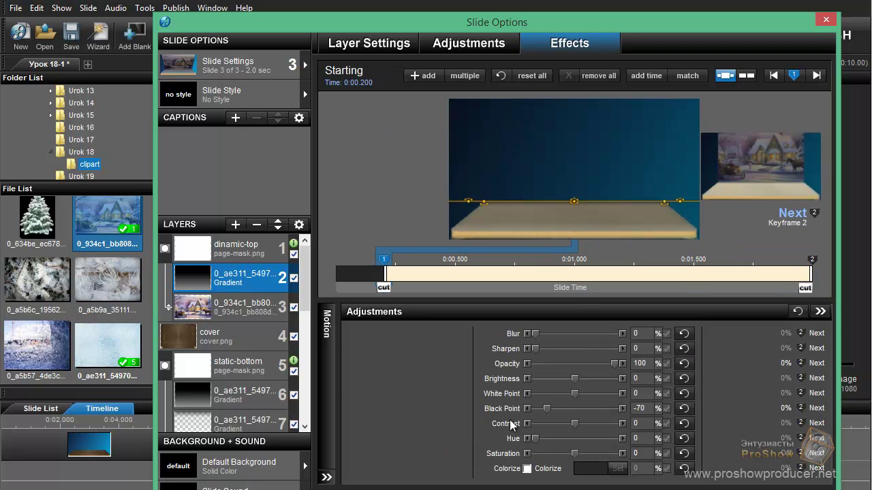
pyautogui.click(586, 362)
pyautogui.moveTo(337, 286); pyautogui.dragTo(519, 289)
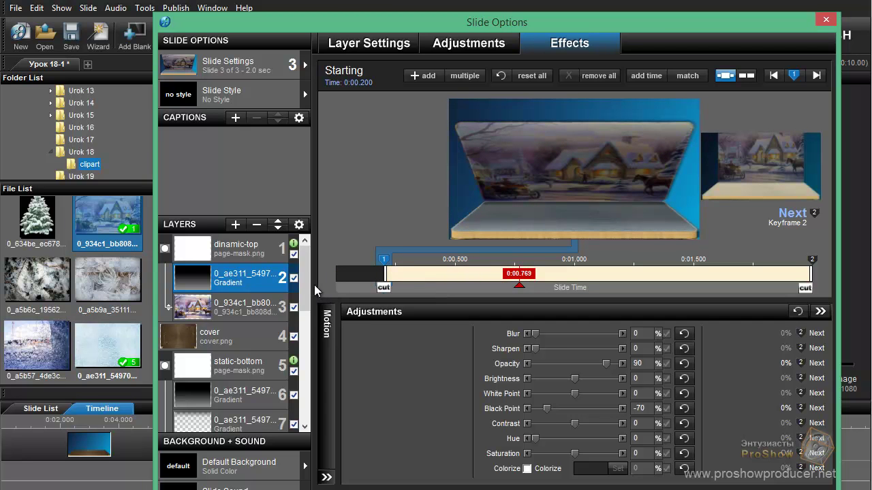
# - Duplicate the transparent gradient layer 7 inside the static-bottom mask group
pyautogui.scroll(-4, 298, 327)
pyautogui.click(254, 312)
pyautogui.rightClick(254, 315)
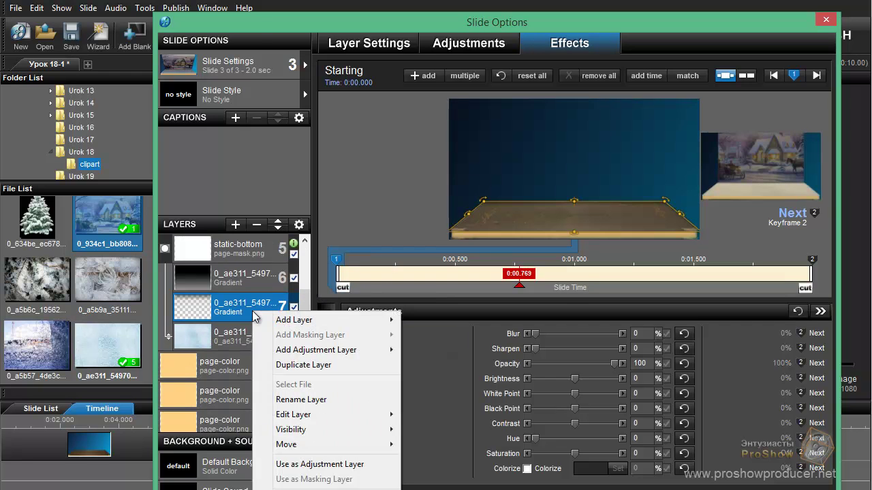
pyautogui.click(318, 364)
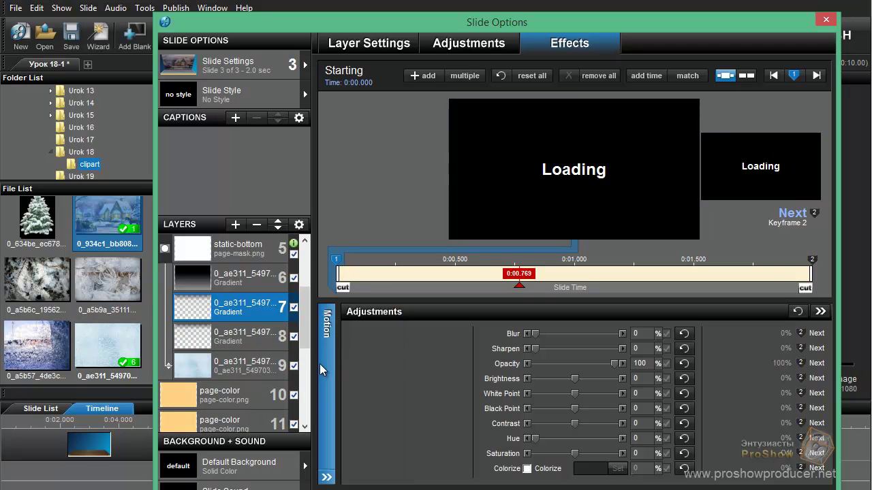
# - Move the duplicated transparent gradient below the picture and exclude it from the static-bottom mask group
pyautogui.click(278, 228)
pyautogui.click(278, 228)
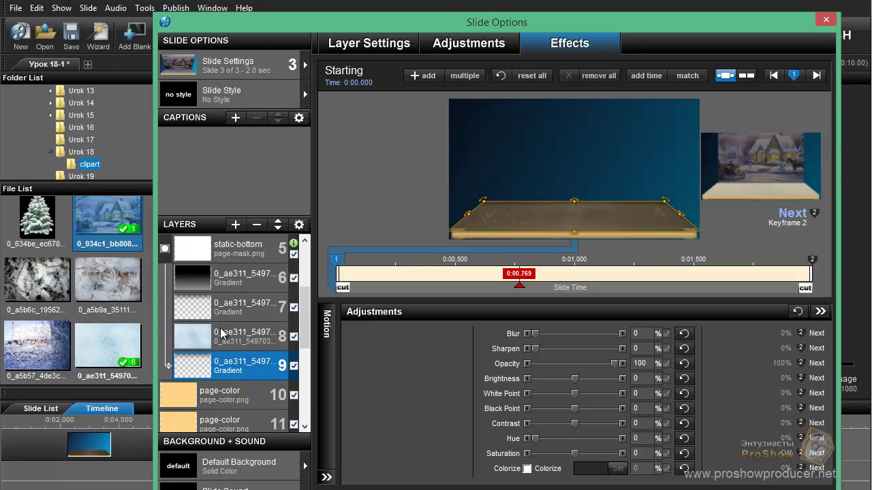
pyautogui.moveTo(167, 366); pyautogui.dragTo(165, 347)
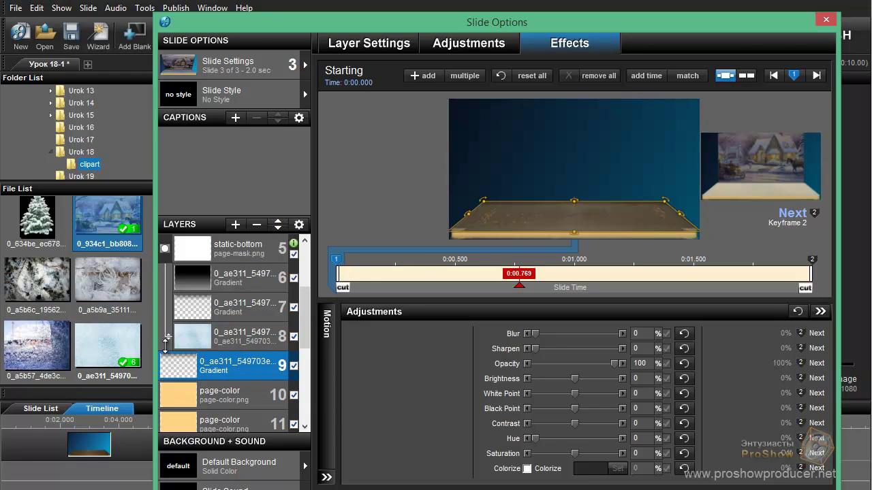
# - Move the duplicated gradient up into the dinamic-top mask group and place it directly above the winter scene picture
pyautogui.click(276, 226)
pyautogui.moveTo(307, 310); pyautogui.dragTo(307, 268)
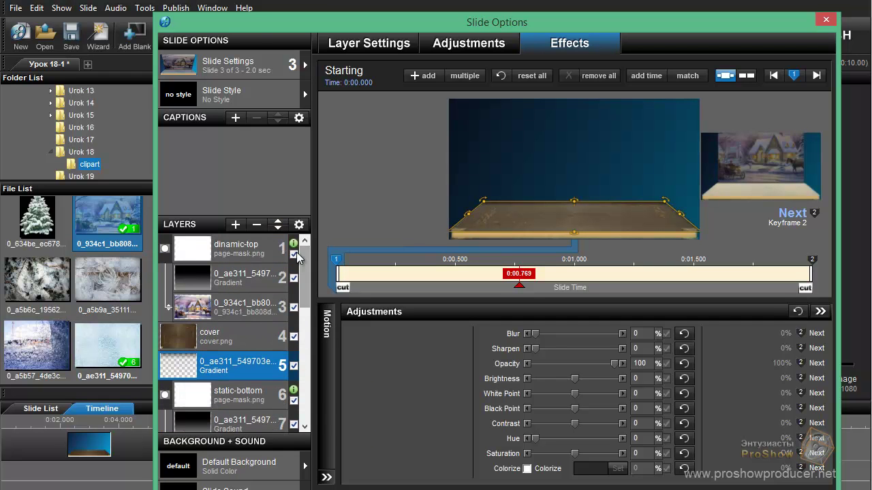
pyautogui.click(277, 221)
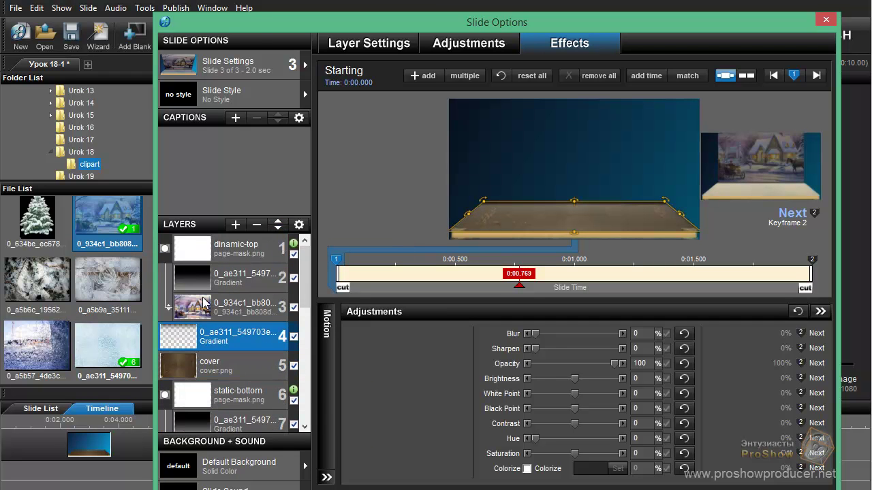
pyautogui.moveTo(169, 307); pyautogui.dragTo(167, 335)
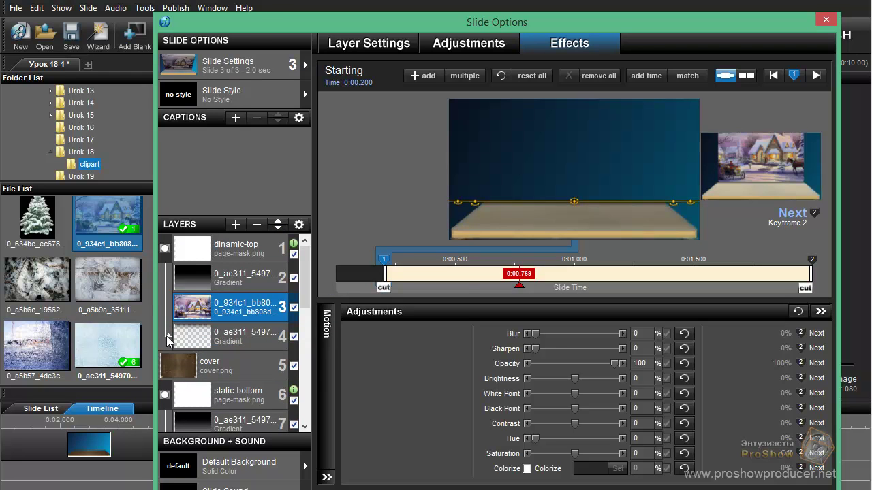
pyautogui.click(170, 336)
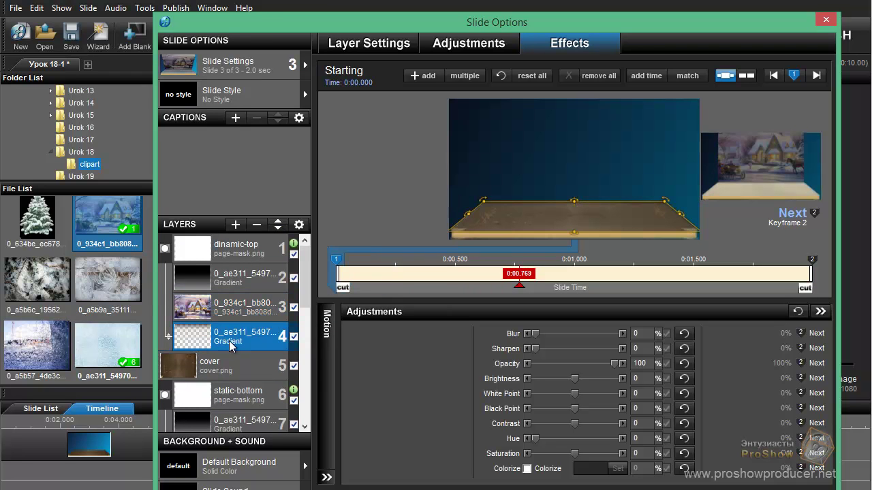
pyautogui.click(277, 221)
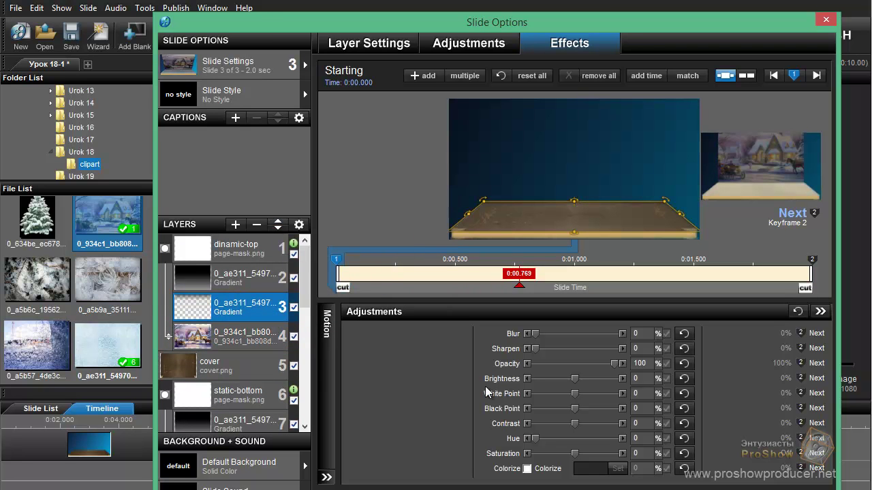
# - Set the starting keyframe time of gradient layer 3 to 0.2 seconds
pyautogui.rightClick(336, 259)
pyautogui.click(377, 268)
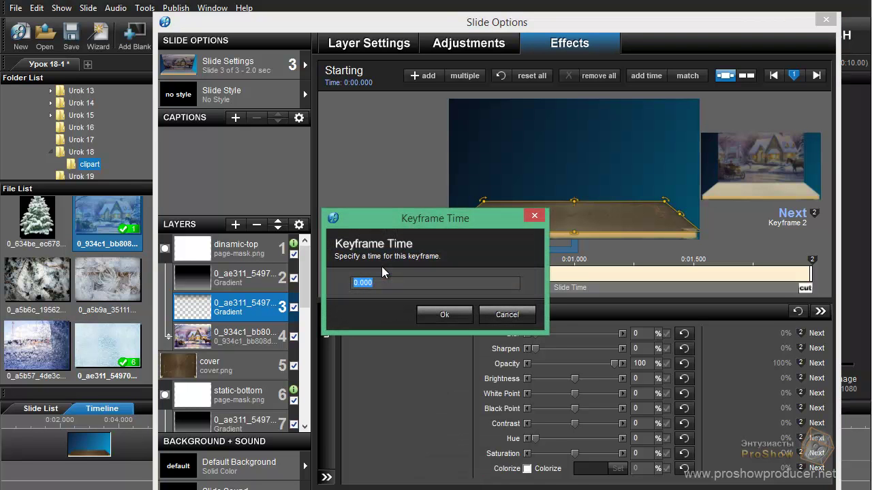
pyautogui.write('0.2')
pyautogui.click(464, 316)
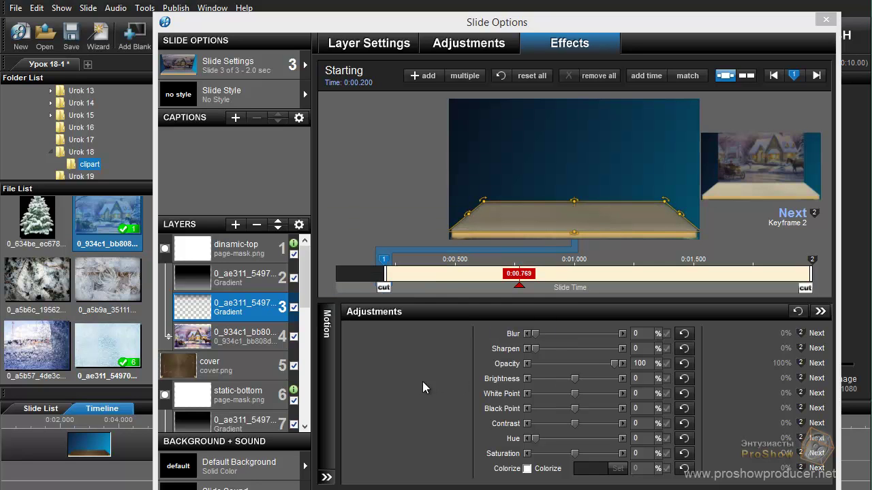
pyautogui.click(645, 364)
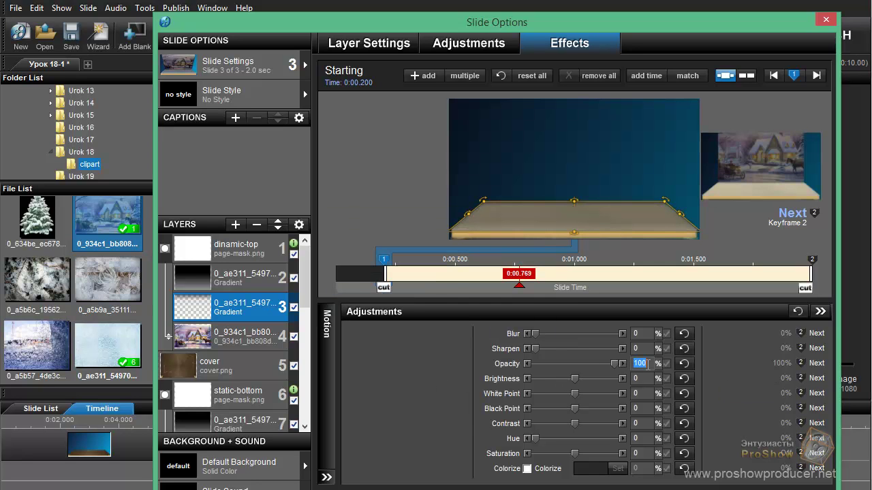
pyautogui.click(326, 389)
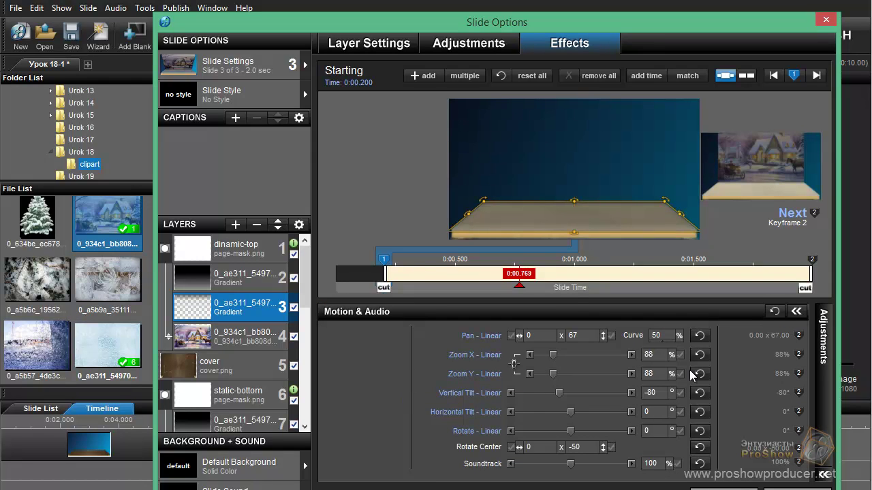
pyautogui.click(823, 378)
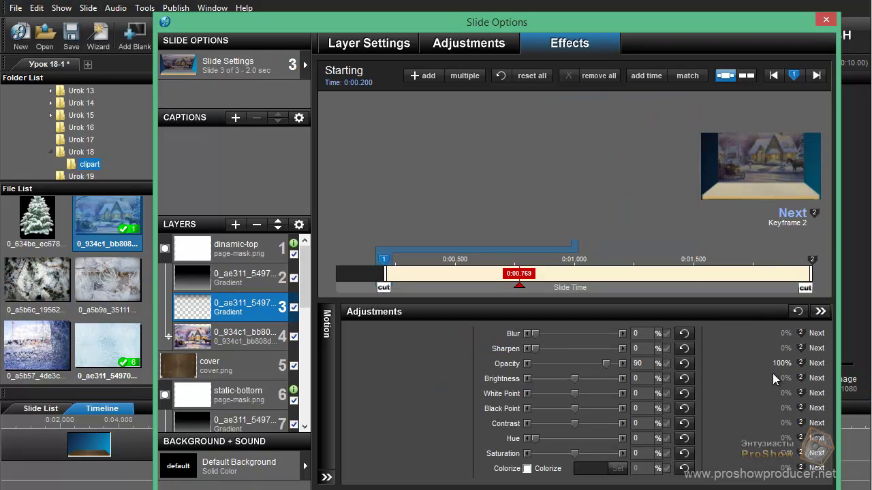
pyautogui.click(685, 363)
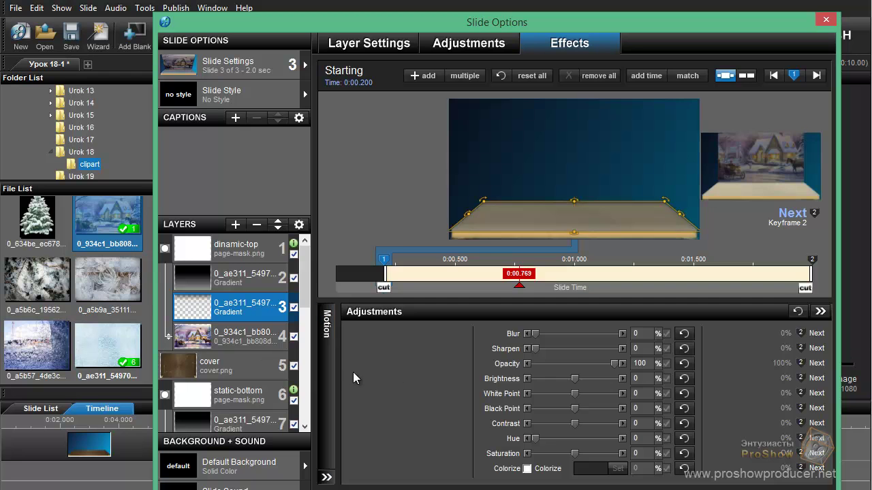
# - Set gradient layer 3's vertical tilt to -90° at the starting keyframe and -180° at the ending keyframe, and preview the page opening
pyautogui.click(327, 372)
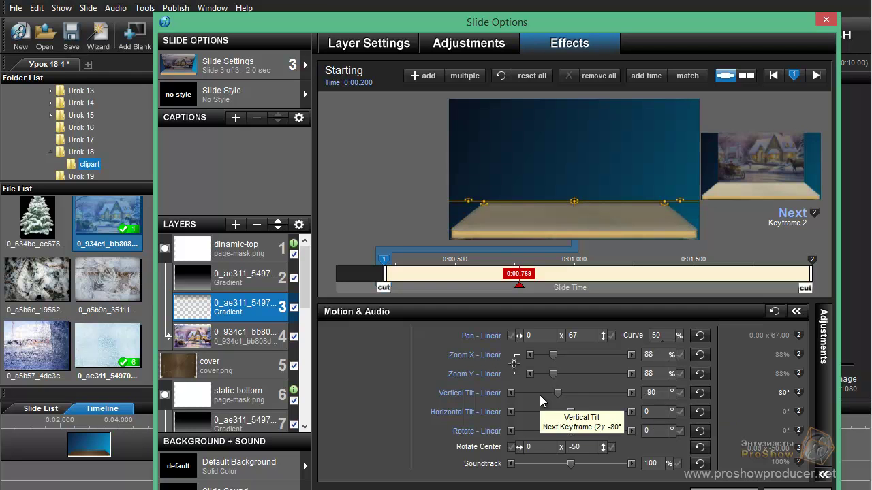
pyautogui.click(763, 407)
pyautogui.doubleClick(663, 395)
pyautogui.write('-')
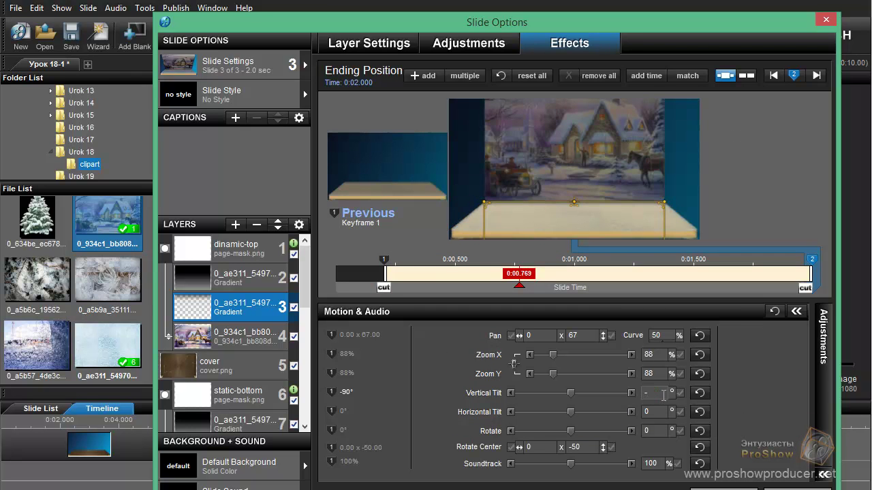
pyautogui.write('180')
pyautogui.moveTo(346, 291); pyautogui.dragTo(379, 292)
pyautogui.moveTo(468, 292)
pyautogui.mouseDown()
pyautogui.moveTo(811, 292)
pyautogui.moveTo(800, 293)
pyautogui.mouseUp()
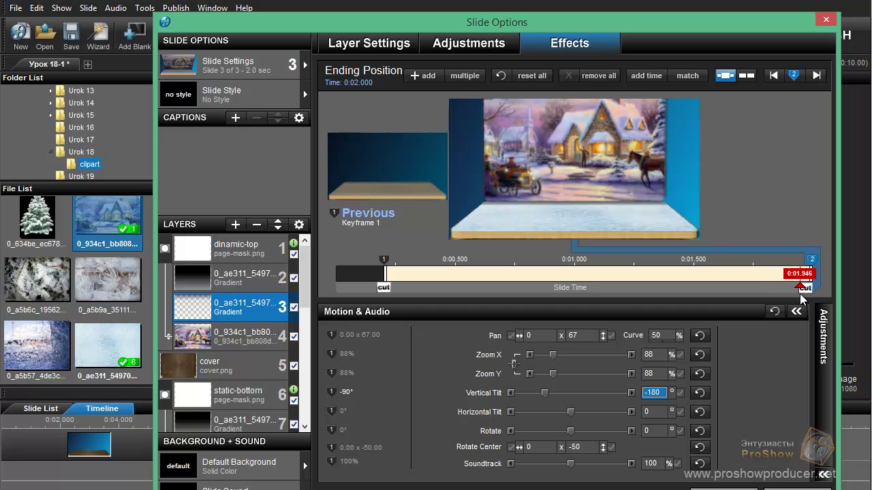
# - Review the image adjustments of gradient layer 3 and look through the layers around the static-bottom mask group
pyautogui.click(494, 48)
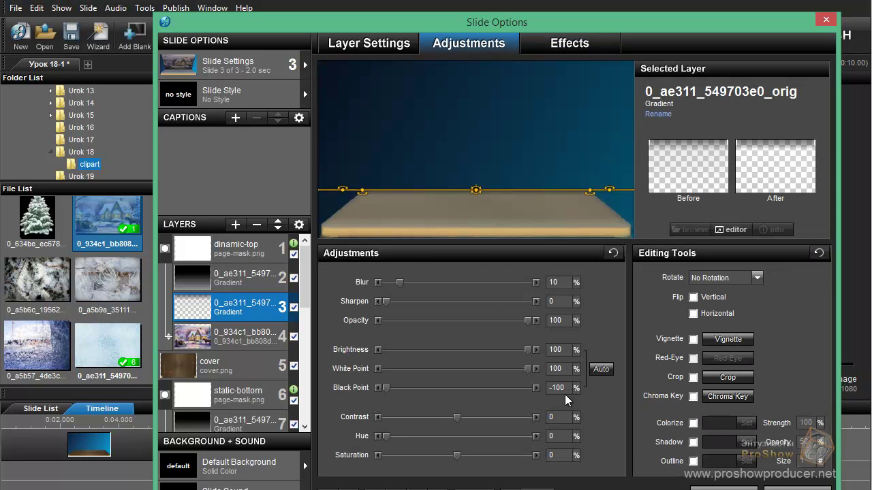
pyautogui.click(572, 43)
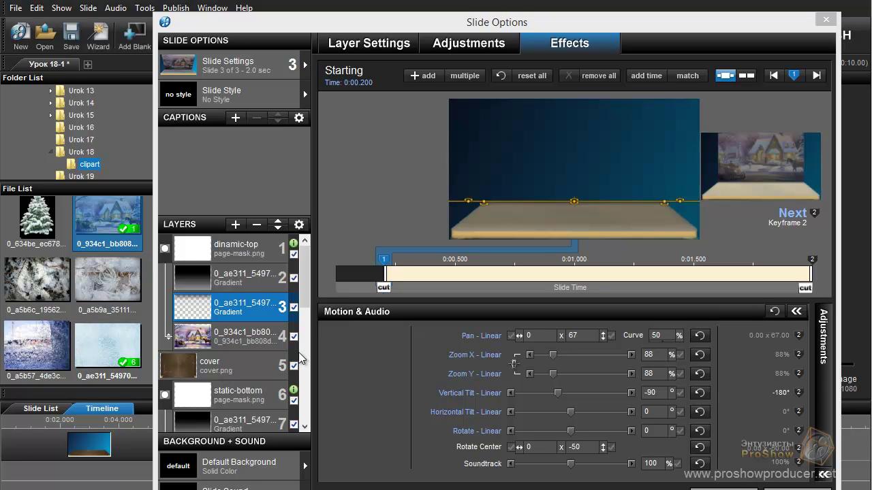
pyautogui.moveTo(305, 292); pyautogui.dragTo(305, 311)
pyautogui.scroll(-4, 304, 320)
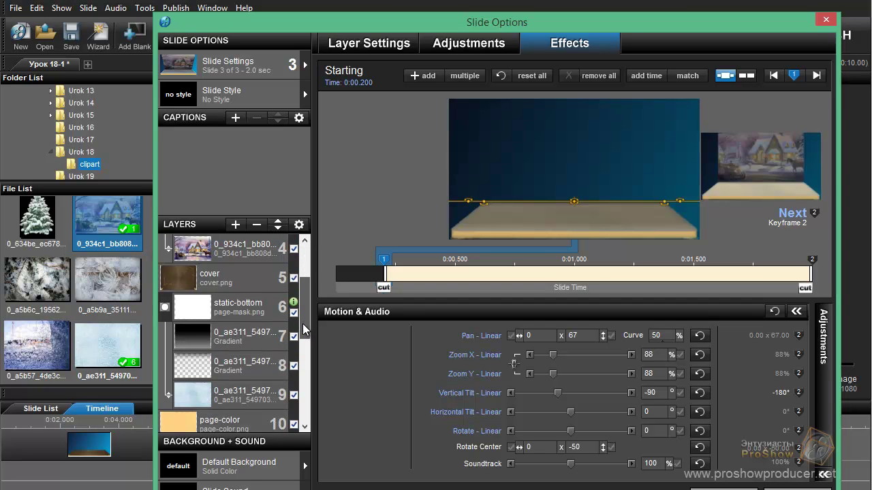
pyautogui.click(218, 364)
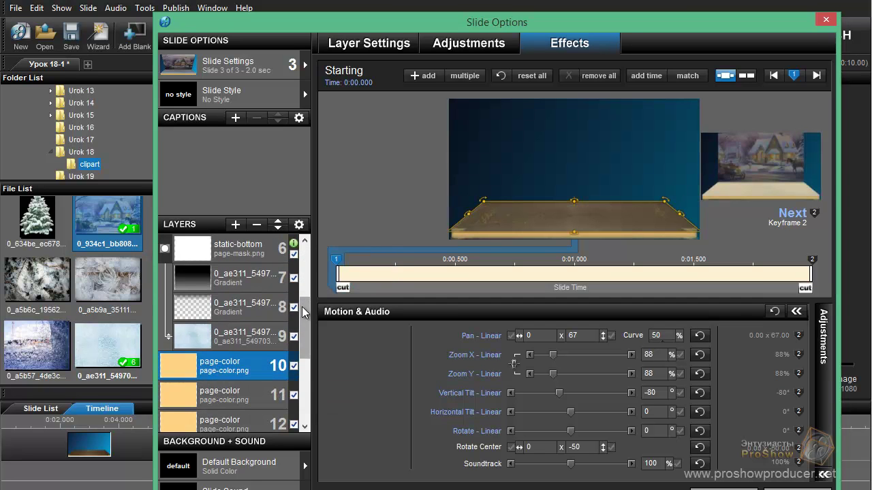
pyautogui.scroll(3, 306, 281)
# - Duplicate the cover layer below the dinamic-top mask group
pyautogui.click(256, 302)
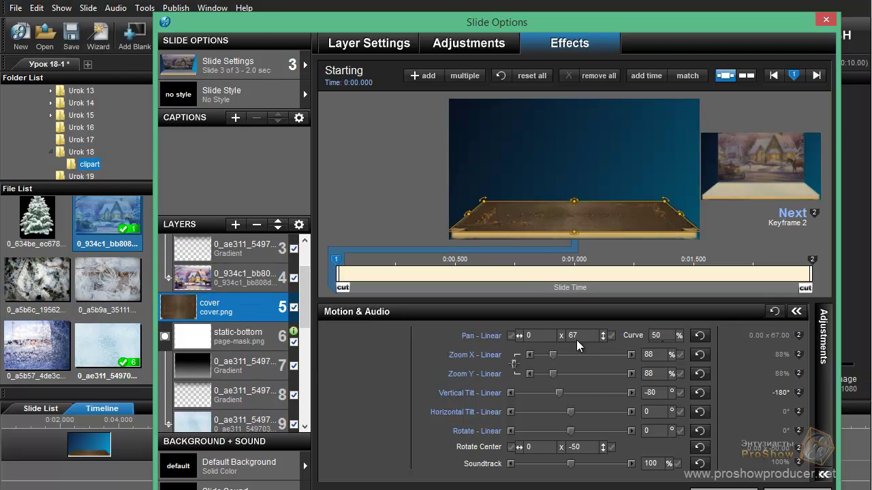
pyautogui.rightClick(229, 311)
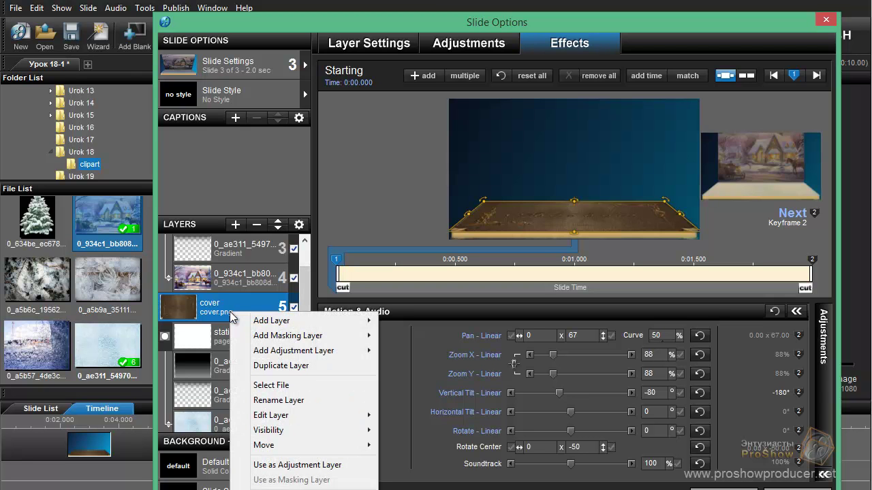
pyautogui.click(291, 366)
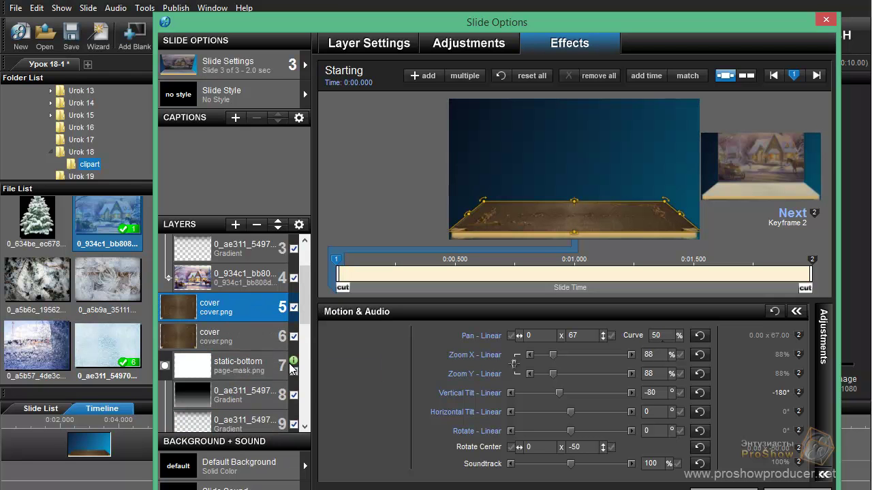
# - Set the lower cover copy's vertical pan to 68 at both the starting and ending keyframes, and preview the motion
pyautogui.click(234, 336)
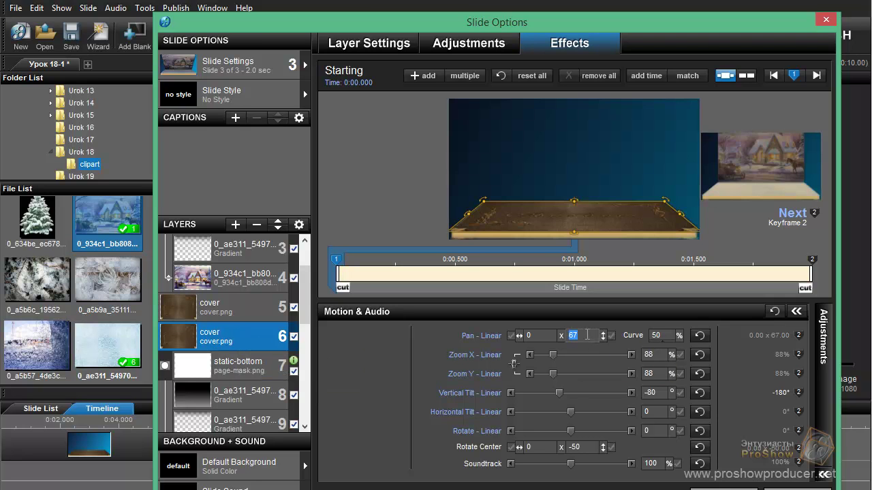
pyautogui.write('68')
pyautogui.press('Return')
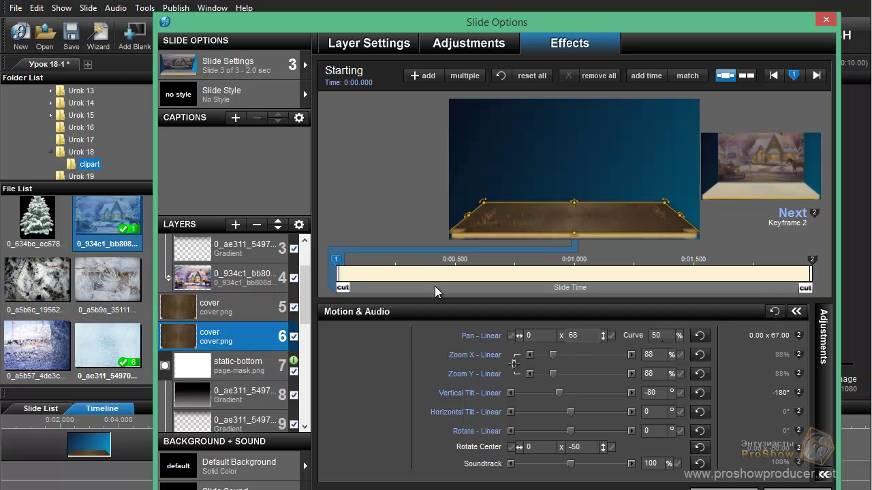
pyautogui.click(757, 380)
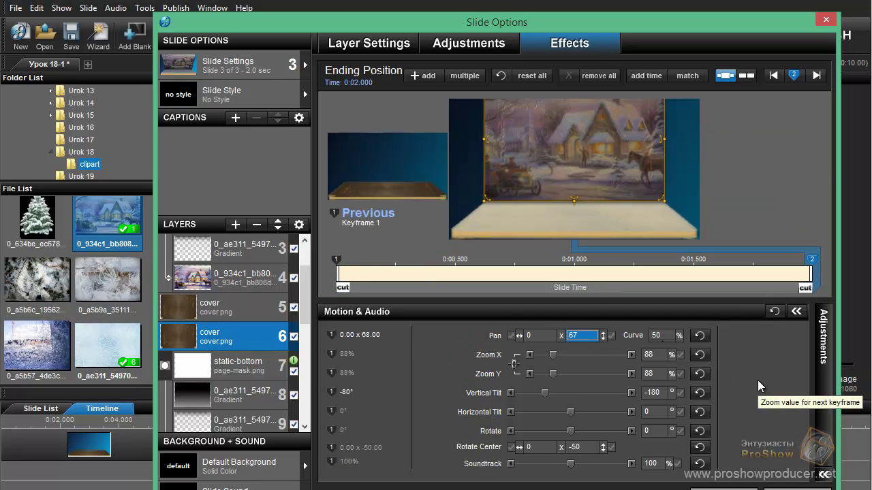
pyautogui.write('68')
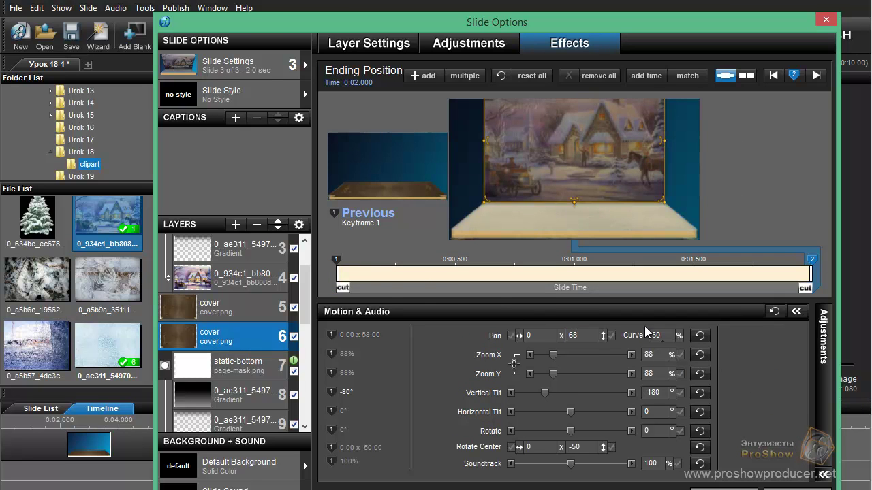
pyautogui.moveTo(371, 289)
pyautogui.mouseDown()
pyautogui.moveTo(399, 294)
pyautogui.moveTo(343, 309)
pyautogui.moveTo(359, 309)
pyautogui.mouseUp()
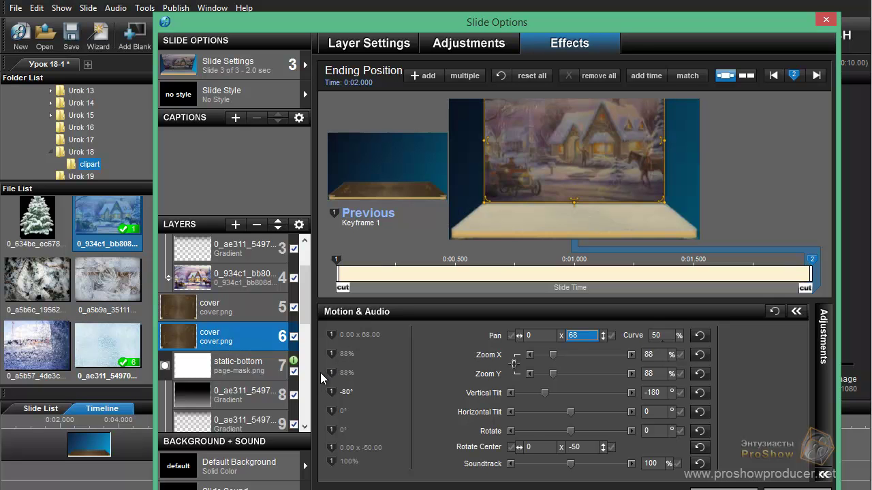
# - Set the lower cover copy's sharpen and contrast to 100%
pyautogui.click(471, 49)
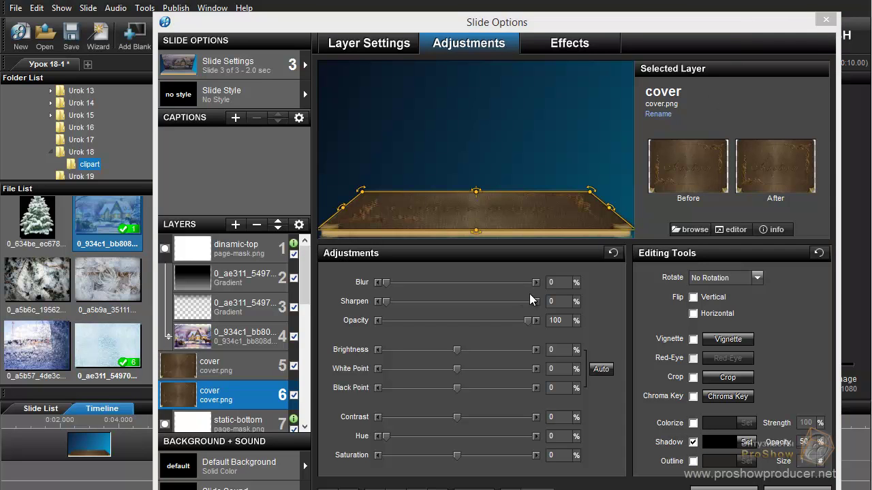
pyautogui.click(551, 302)
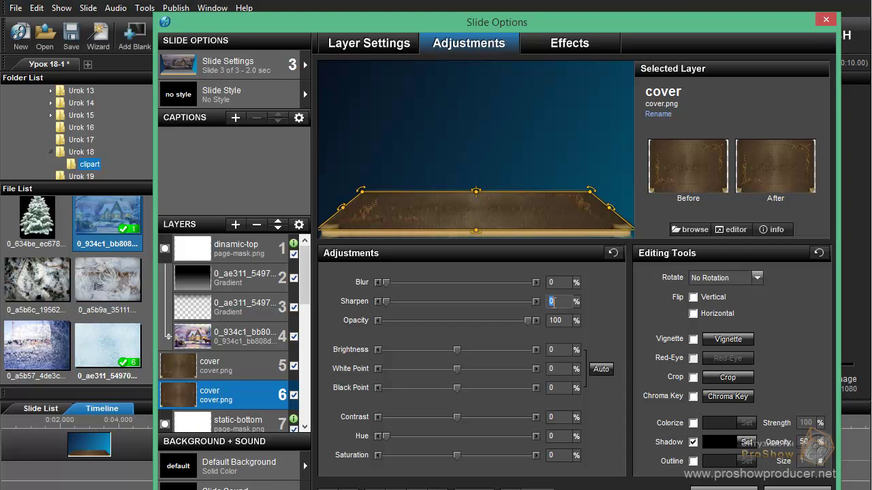
pyautogui.write('100')
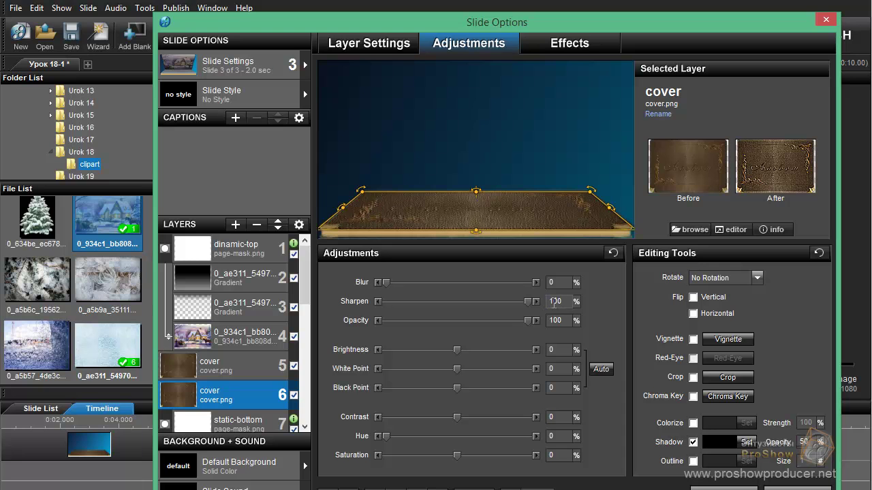
pyautogui.click(563, 419)
pyautogui.write('100')
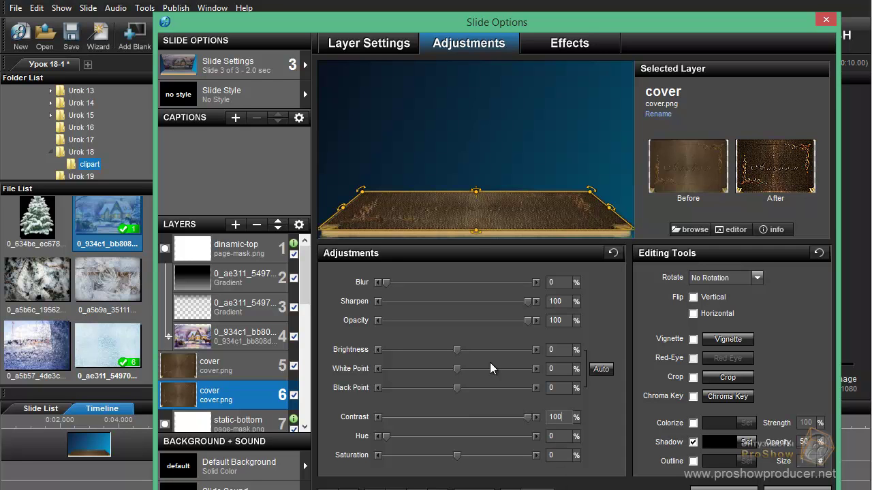
# - Turn off the lower cover copy's shadow and preview the start of the animation up to about 0.2 seconds
pyautogui.click(693, 443)
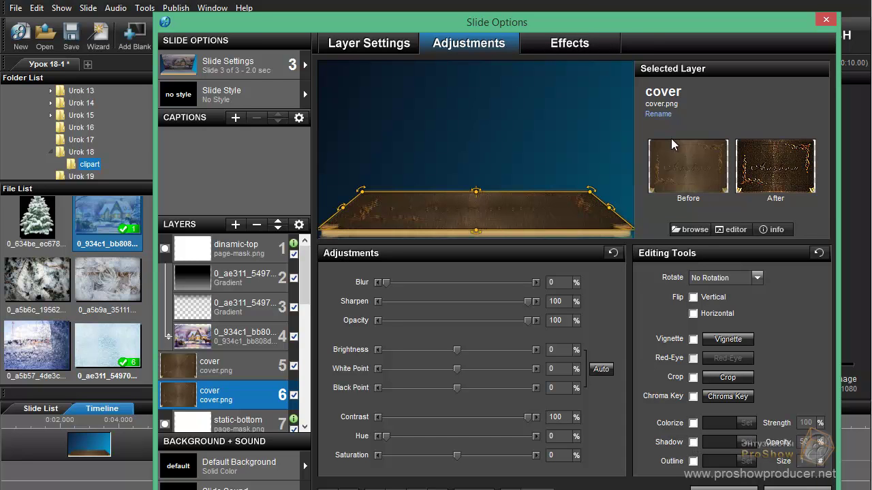
pyautogui.click(570, 43)
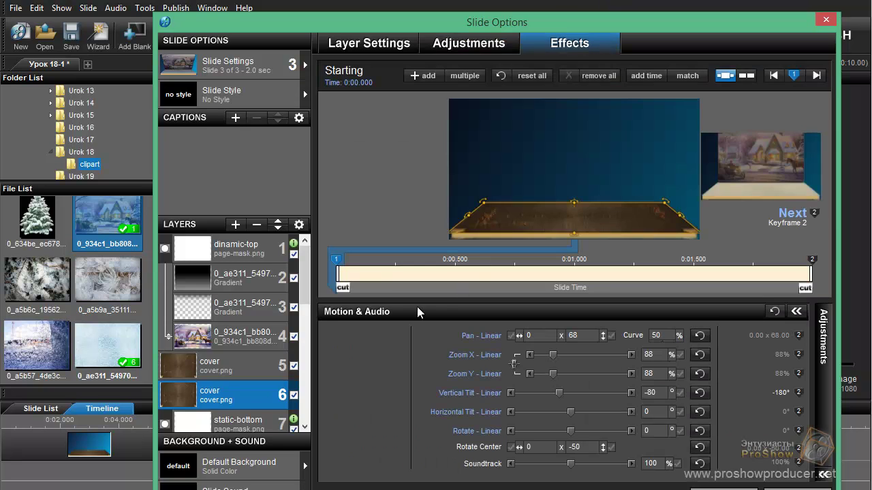
pyautogui.click(377, 291)
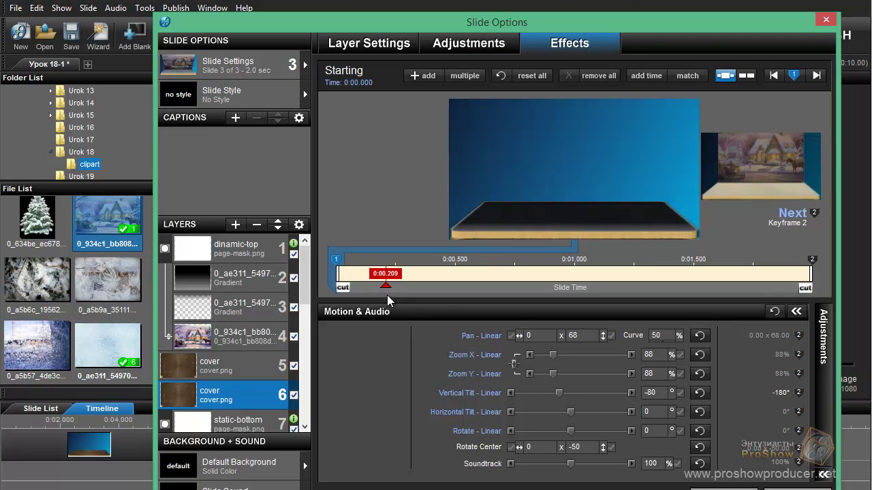
# - Move the lower cover copy's first keyframe to 0.2 seconds
pyautogui.moveTo(377, 298)
pyautogui.mouseDown()
pyautogui.moveTo(395, 303)
pyautogui.moveTo(340, 316)
pyautogui.moveTo(373, 314)
pyautogui.mouseUp()
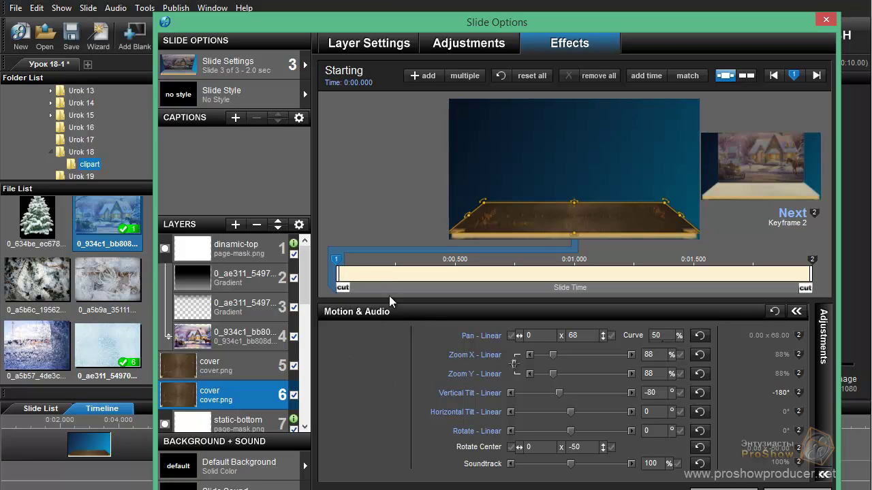
pyautogui.moveTo(365, 287)
pyautogui.mouseDown()
pyautogui.moveTo(408, 303)
pyautogui.moveTo(371, 314)
pyautogui.mouseUp()
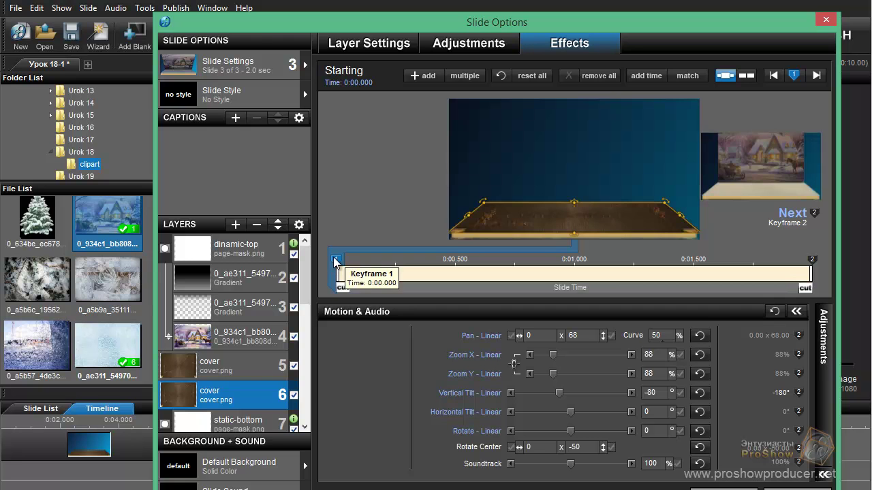
pyautogui.moveTo(336, 263); pyautogui.dragTo(394, 276)
pyautogui.rightClick(396, 262)
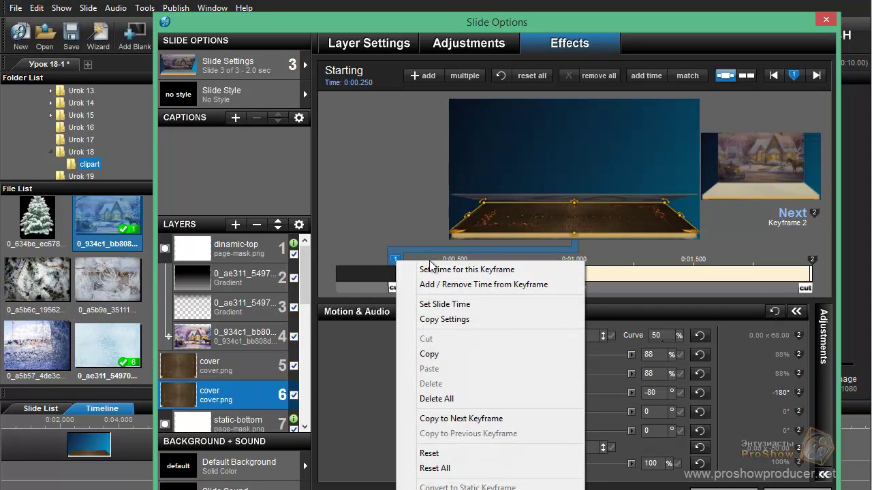
pyautogui.click(436, 269)
pyautogui.write('0.2')
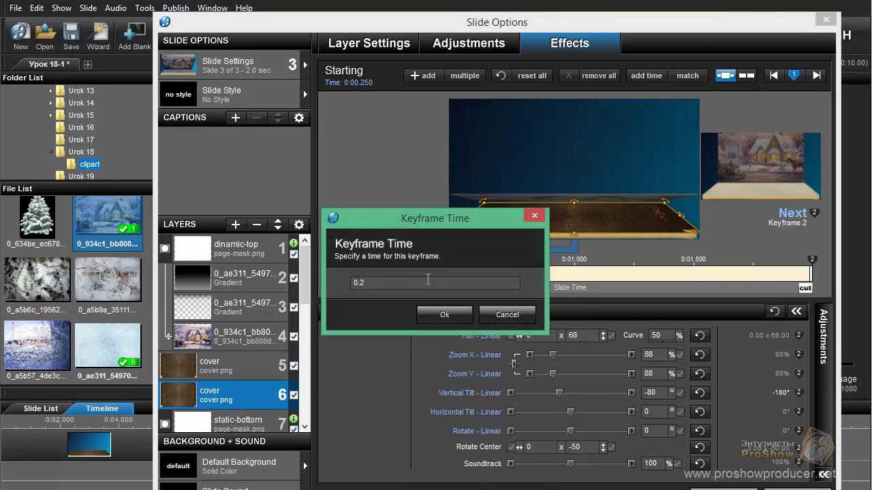
pyautogui.press('Return')
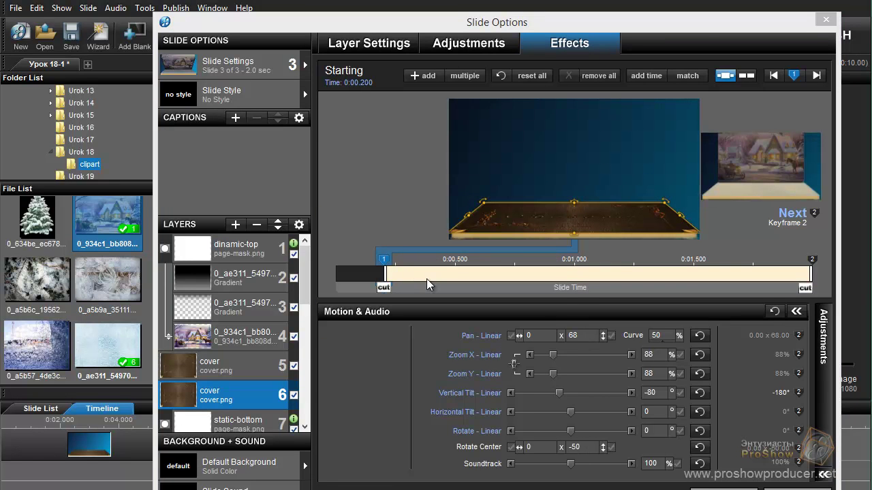
# - Add a keyframe at the slide's start for the lower cover copy and unlock Keyframe 2's vertical tilt so it interpolates
pyautogui.doubleClick(334, 258)
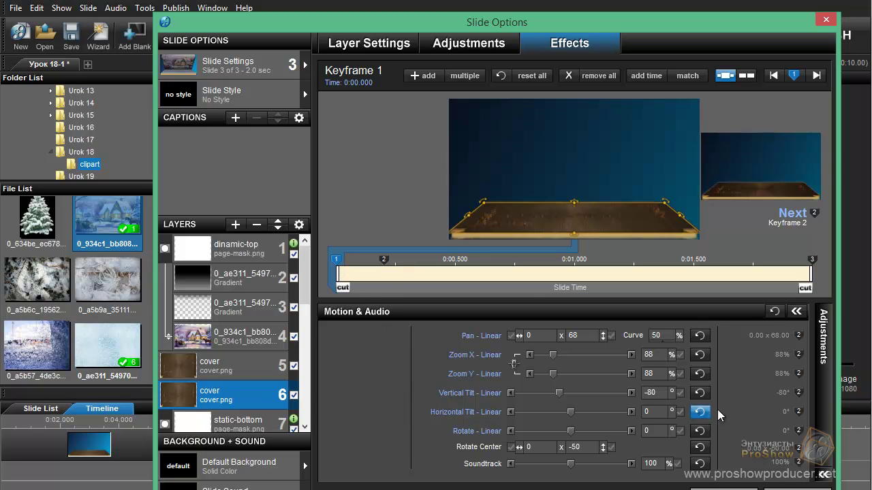
pyautogui.click(742, 391)
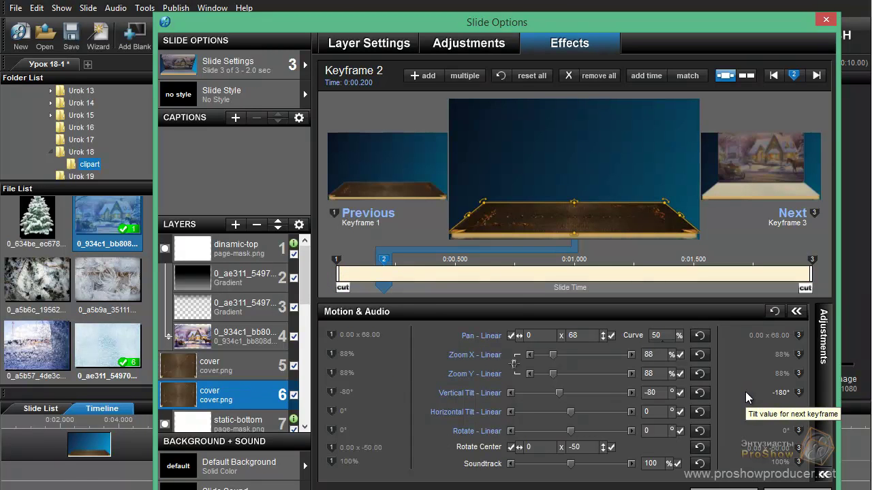
pyautogui.click(681, 393)
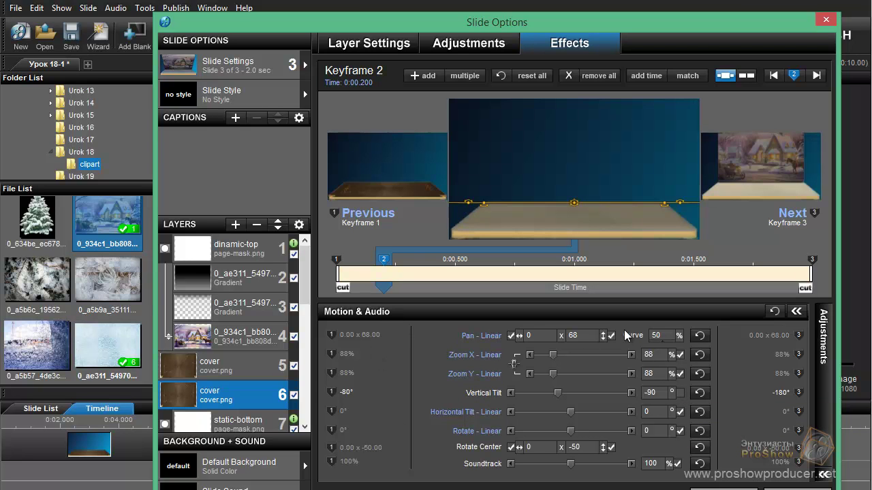
# - Add a Pan Y modifier on Keyframe 2 of the lower cover copy with a constant amount of -2, narrowing its lead-in range
pyautogui.rightClick(583, 336)
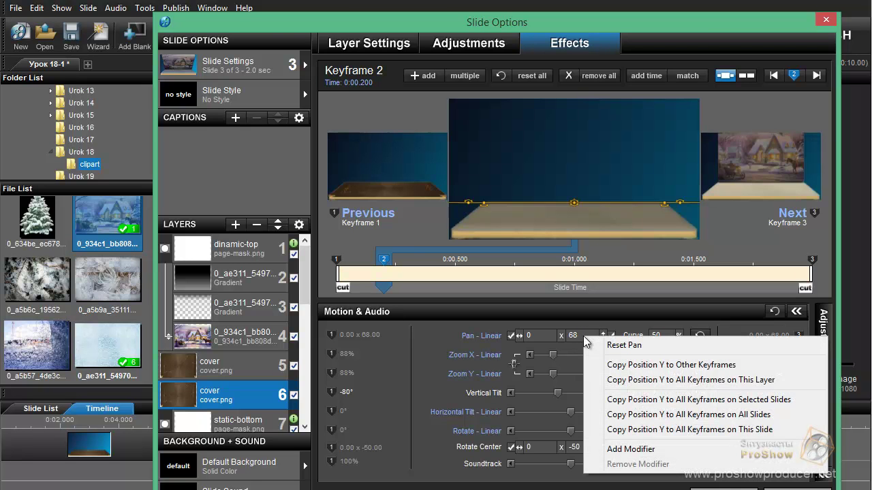
pyautogui.click(632, 450)
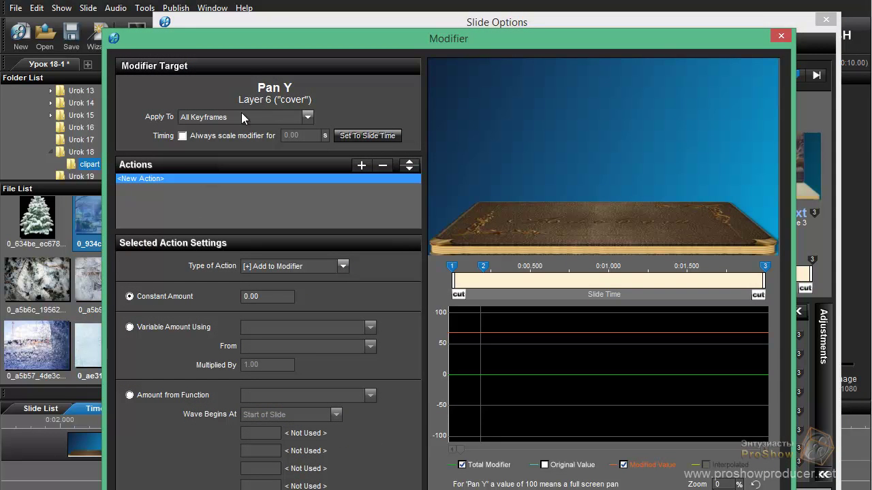
pyautogui.click(241, 117)
pyautogui.click(224, 145)
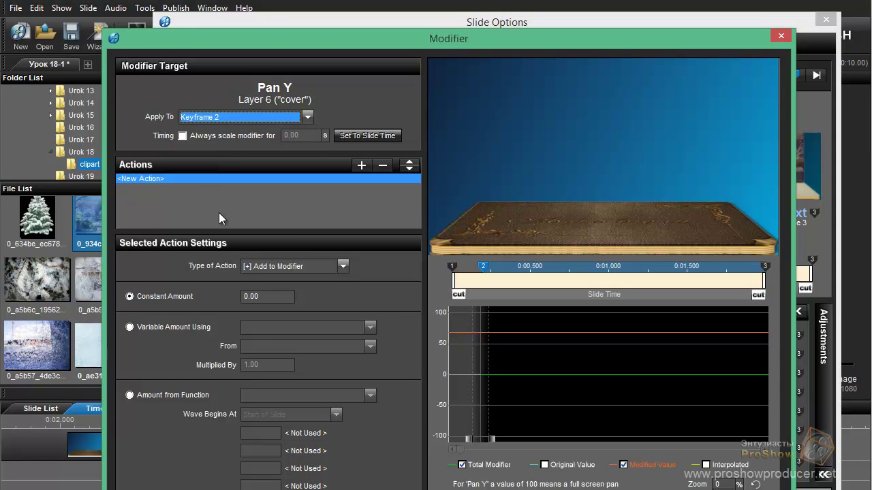
pyautogui.click(259, 294)
pyautogui.write('-2')
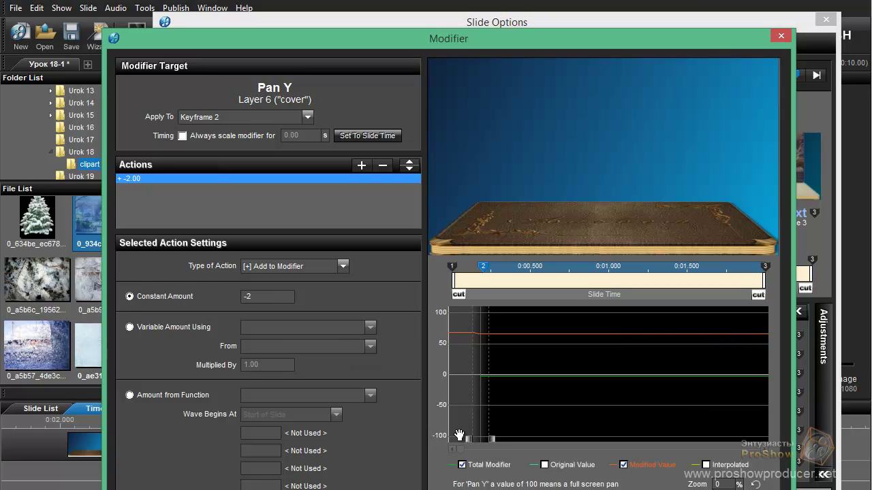
pyautogui.moveTo(467, 440)
pyautogui.mouseDown()
pyautogui.moveTo(488, 440)
pyautogui.moveTo(480, 439)
pyautogui.mouseUp()
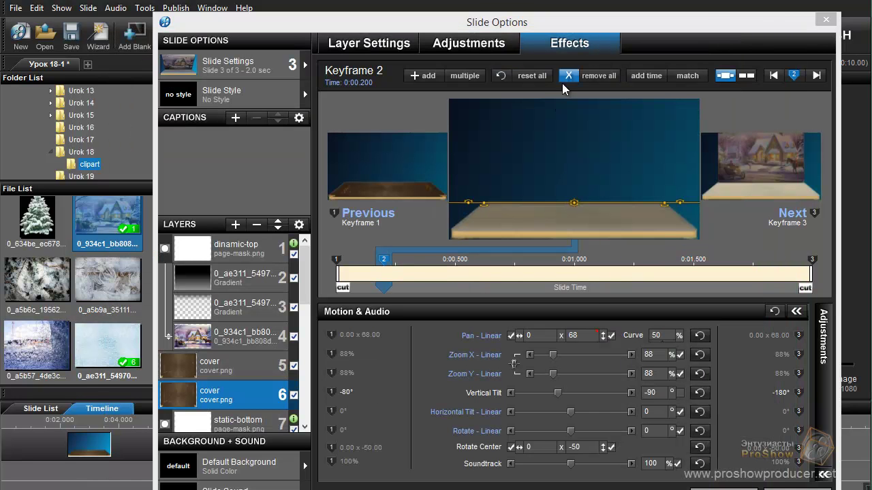
# - Preview the book opening over roughly the first 0.4 seconds and check the lower cover copy's image adjustments
pyautogui.click(359, 290)
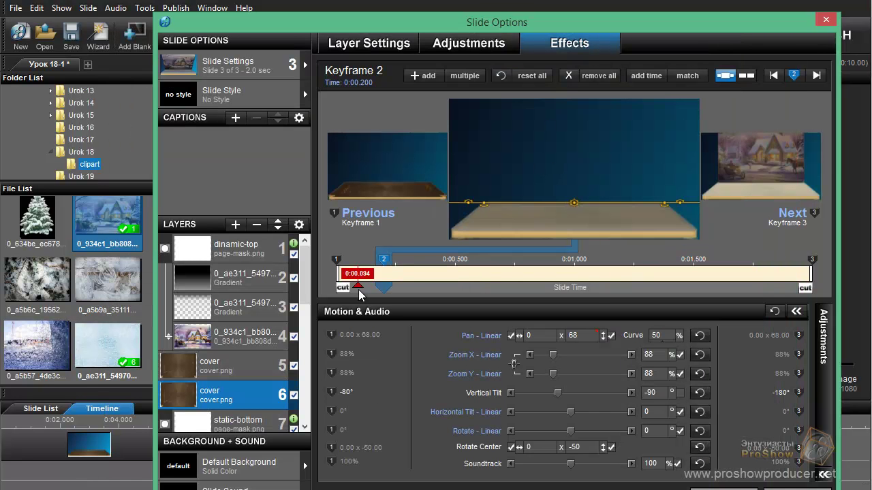
pyautogui.moveTo(359, 289)
pyautogui.mouseDown()
pyautogui.moveTo(353, 294)
pyautogui.moveTo(392, 288)
pyautogui.mouseUp()
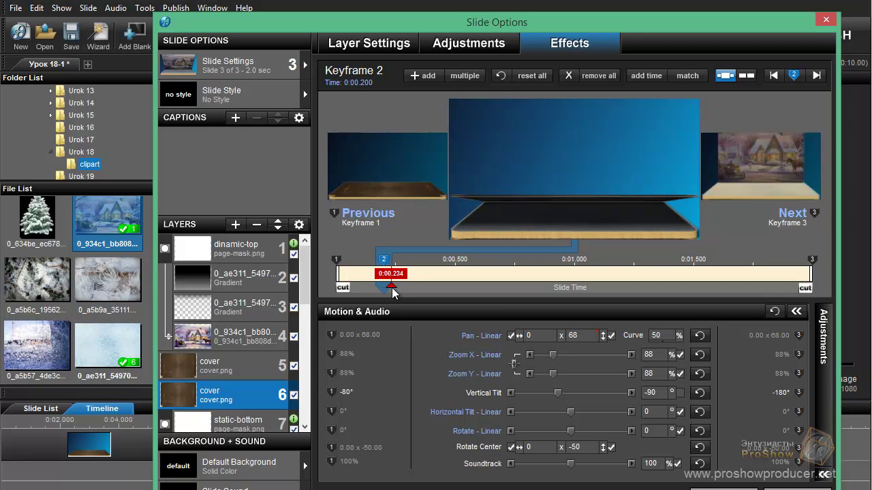
pyautogui.moveTo(391, 287); pyautogui.dragTo(431, 291)
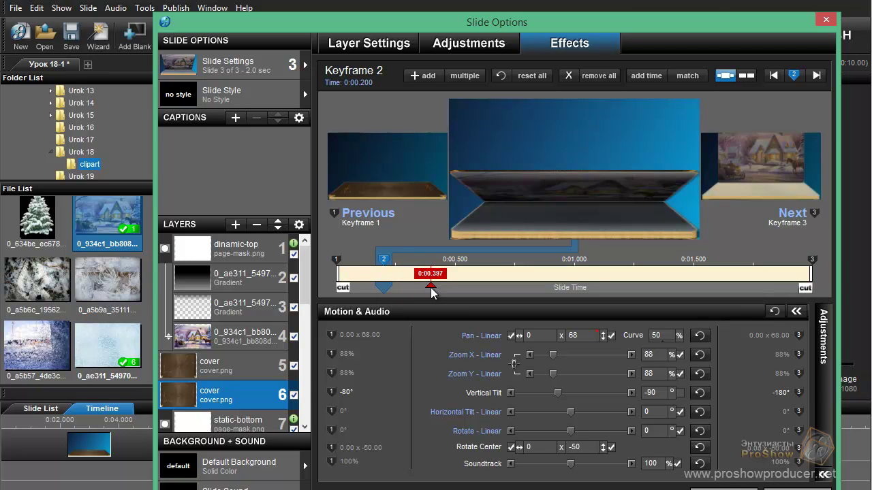
pyautogui.moveTo(431, 292); pyautogui.dragTo(411, 293)
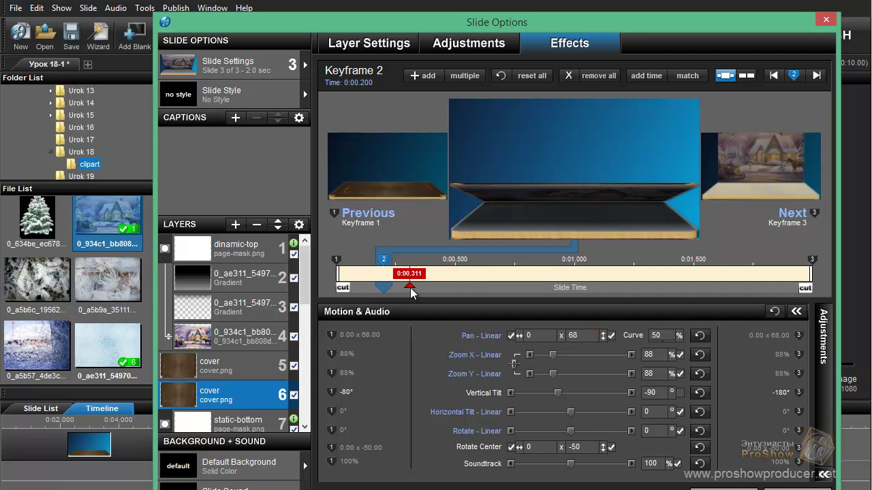
pyautogui.click(483, 45)
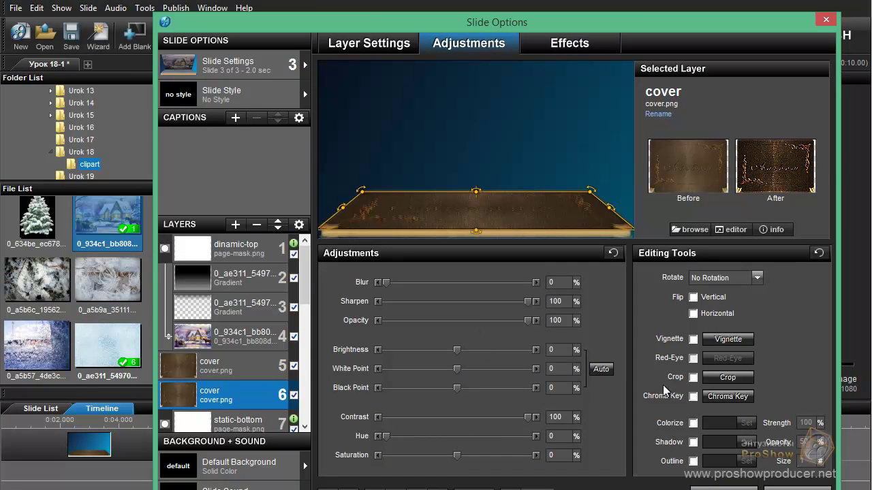
pyautogui.click(553, 48)
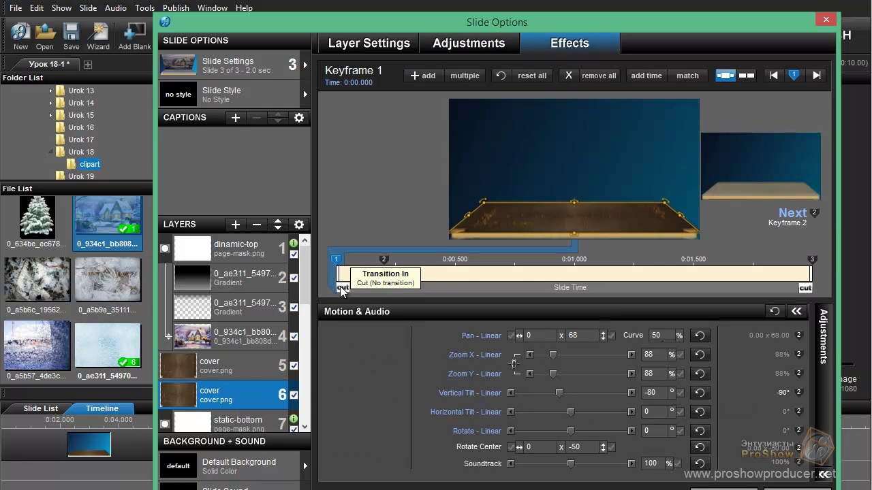
pyautogui.moveTo(357, 291); pyautogui.dragTo(371, 293)
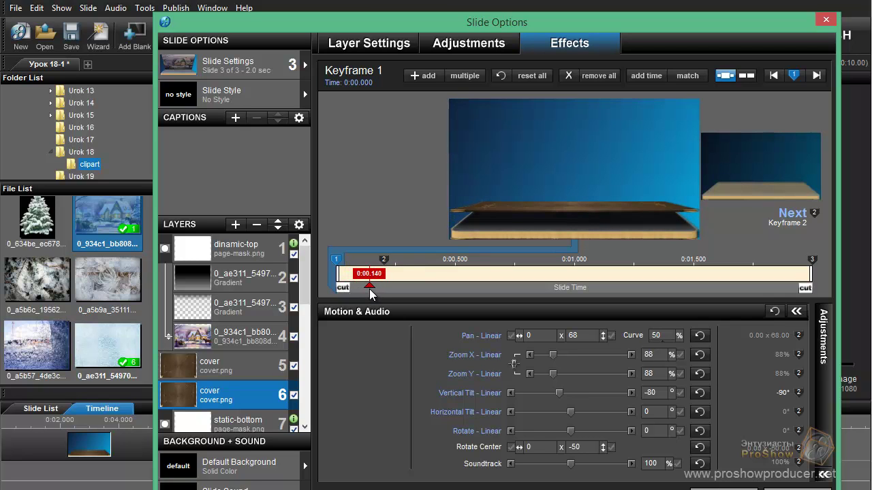
pyautogui.moveTo(371, 293); pyautogui.dragTo(384, 292)
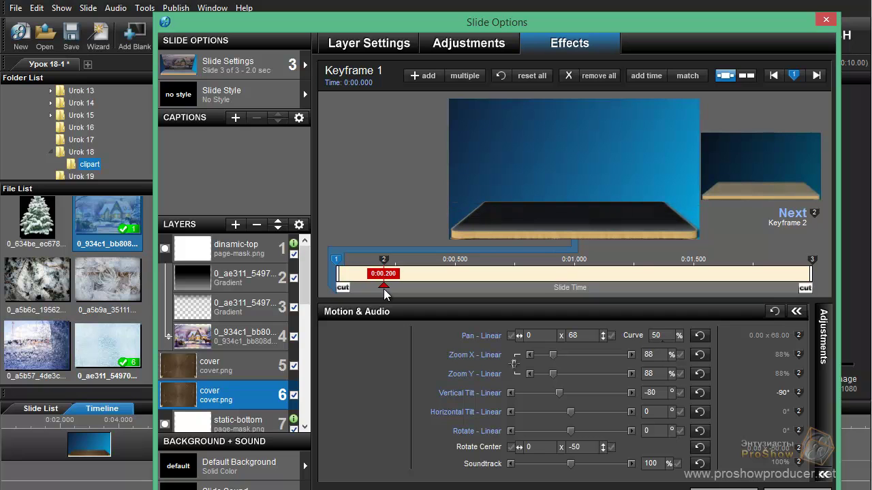
pyautogui.moveTo(385, 292); pyautogui.dragTo(354, 291)
pyautogui.press('space')
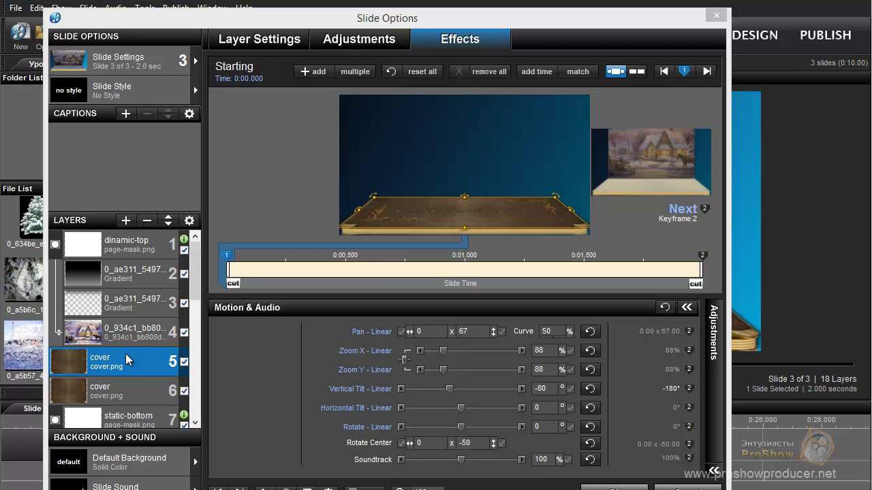
# - Add a text layer reading "Альбом" above the upper cover layer
pyautogui.click(126, 221)
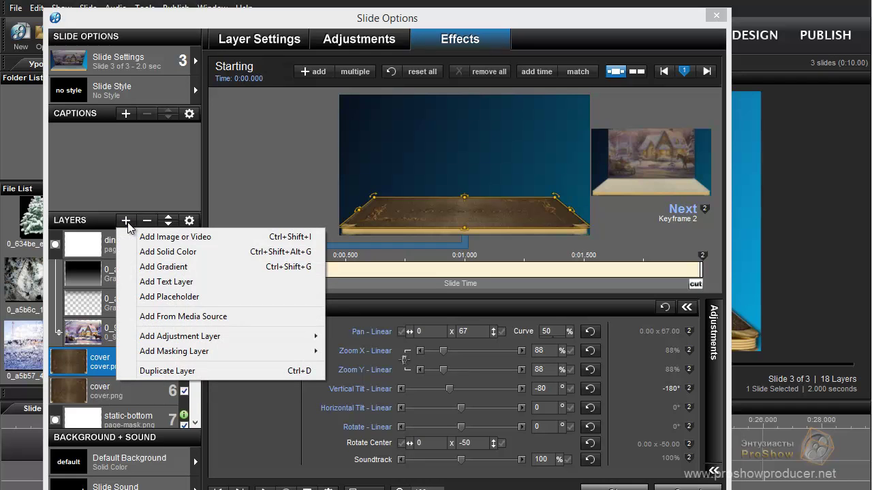
pyautogui.click(176, 283)
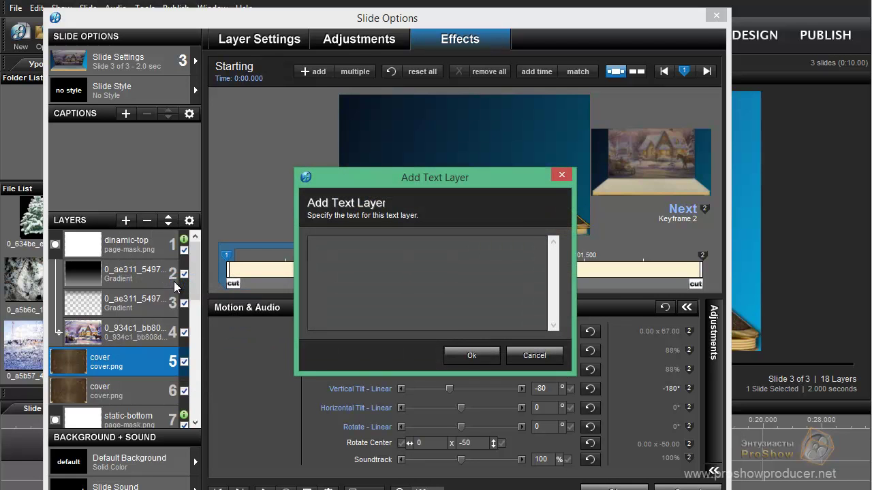
pyautogui.write('Альбом')
pyautogui.click(471, 354)
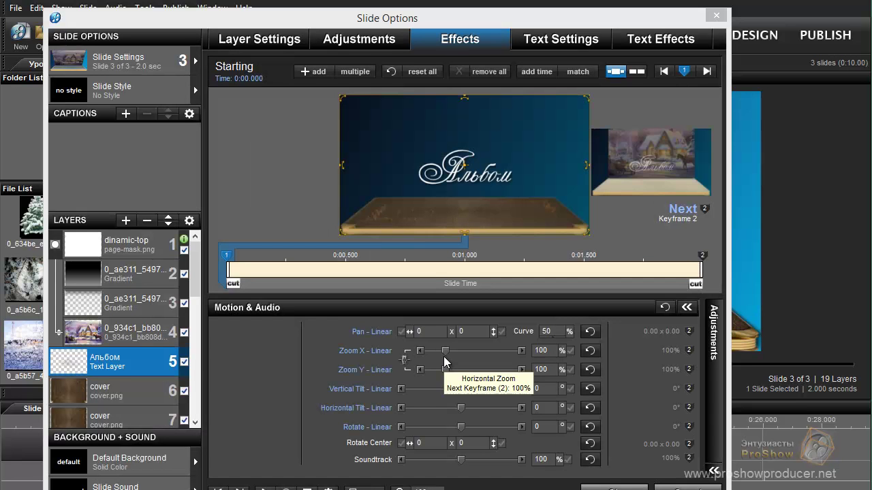
# - Copy the upper cover's Keyframe 1 zoom X/Y, position X/Y, rotation, vertical tilt and rotation center X/Y to the text layer's Keyframe 1
pyautogui.click(126, 395)
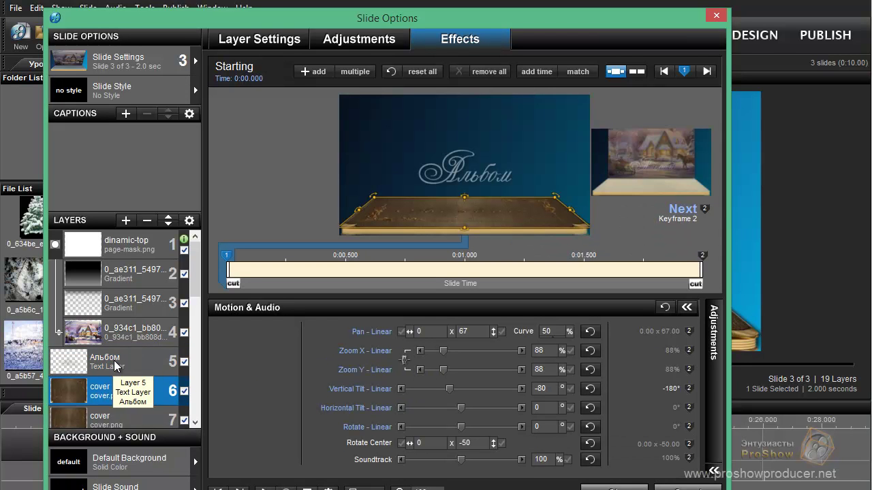
pyautogui.rightClick(229, 262)
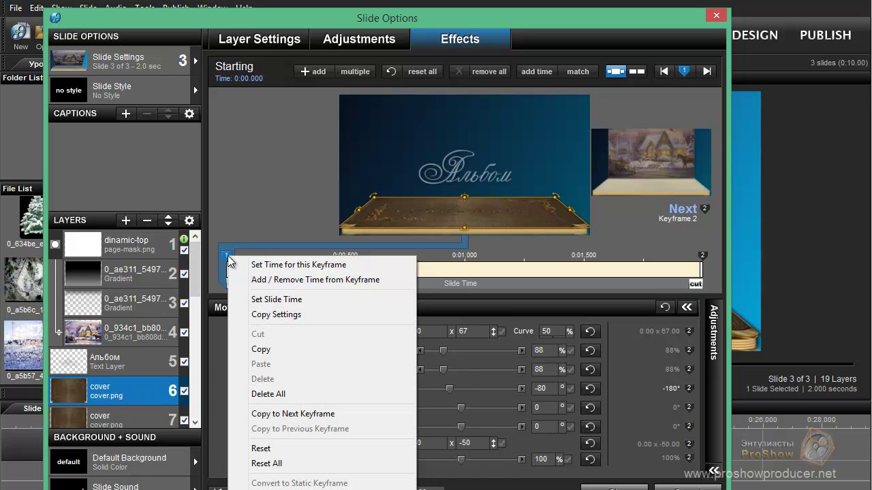
pyautogui.click(272, 314)
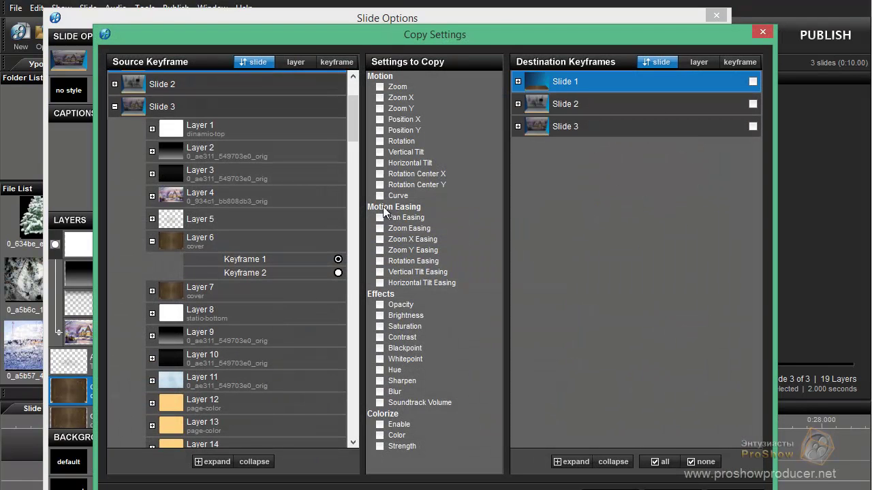
pyautogui.click(381, 99)
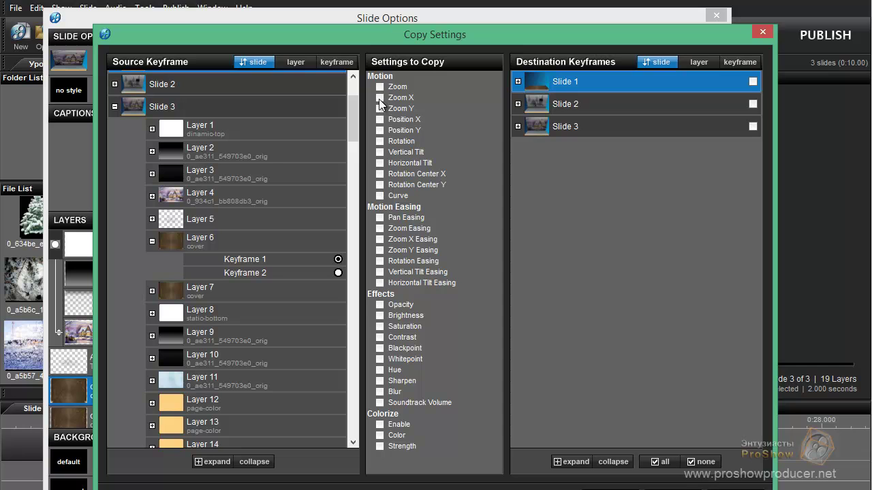
pyautogui.click(379, 119)
pyautogui.click(379, 130)
pyautogui.click(380, 153)
pyautogui.click(380, 174)
pyautogui.click(380, 185)
pyautogui.click(518, 127)
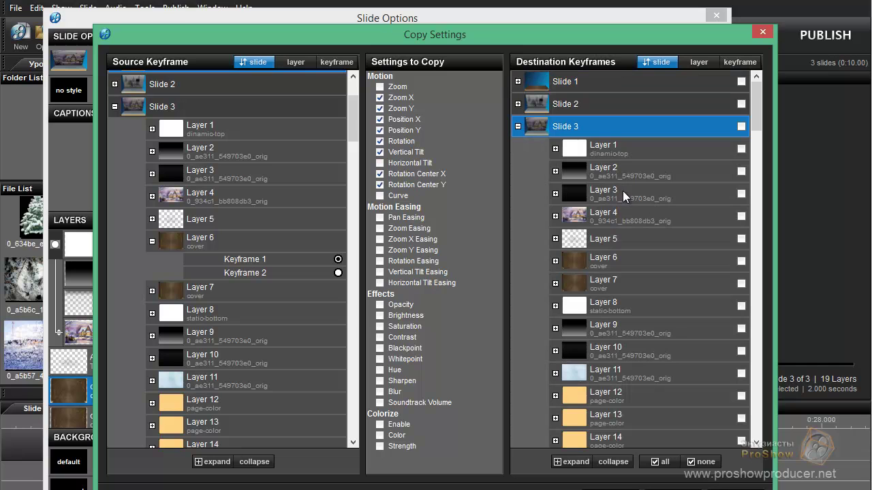
pyautogui.click(555, 239)
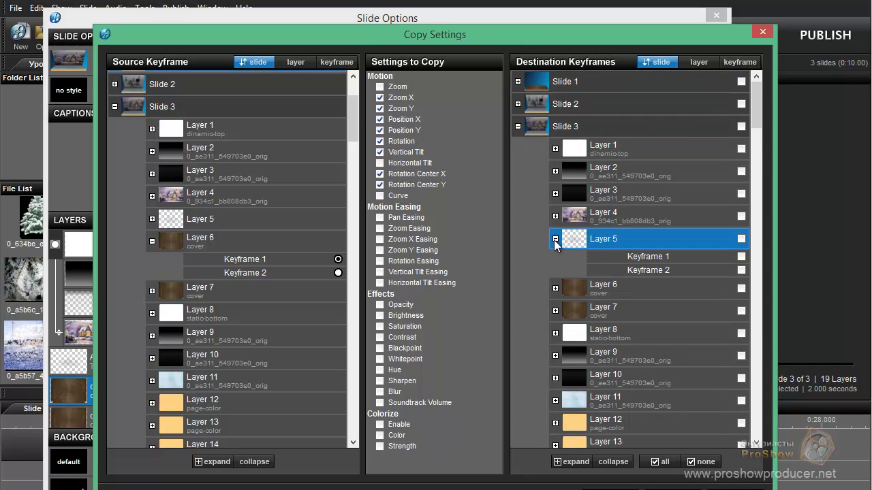
pyautogui.click(741, 256)
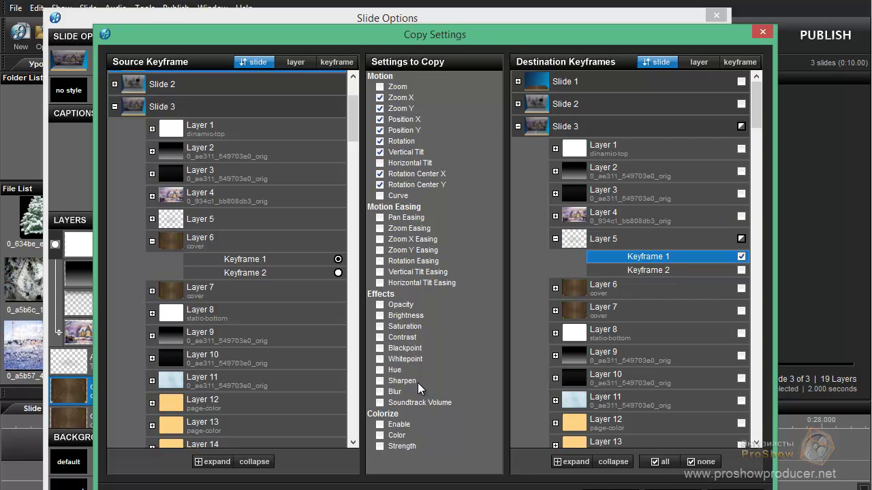
# - Copy the same motion settings from the upper cover's Keyframe 2 to the text layer's Keyframe 2 and close the copy settings
pyautogui.click(338, 273)
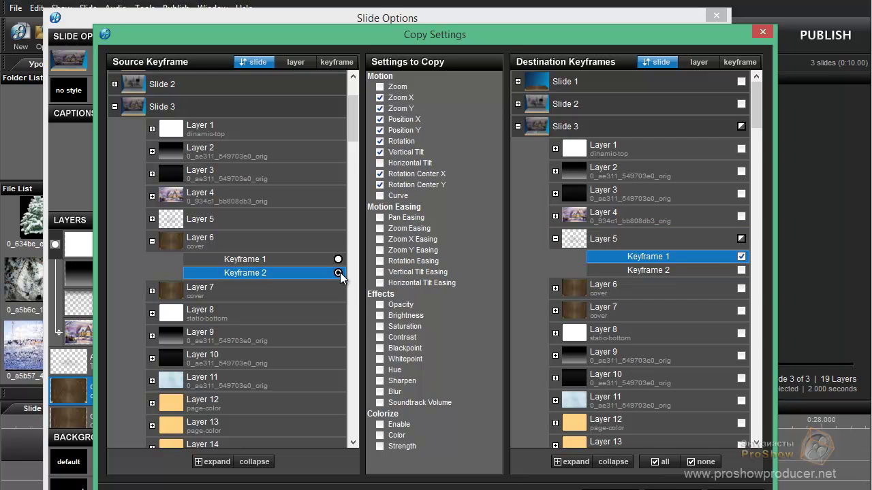
pyautogui.click(742, 256)
pyautogui.click(741, 270)
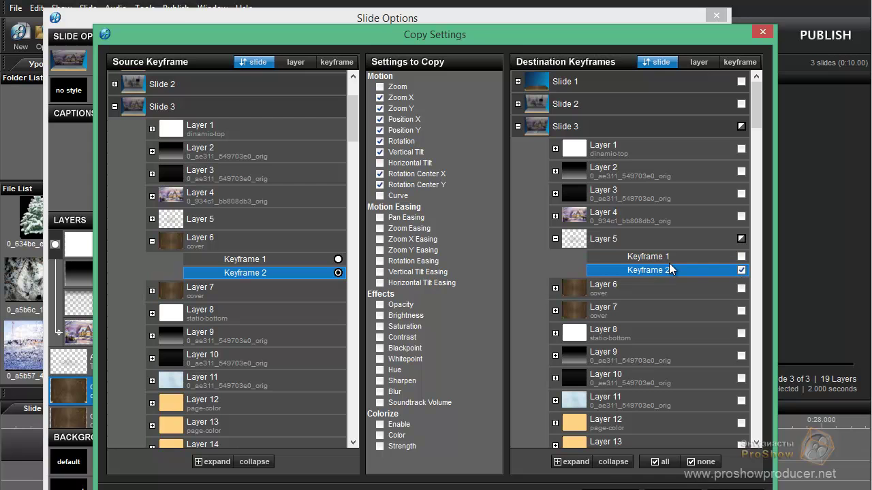
pyautogui.click(652, 487)
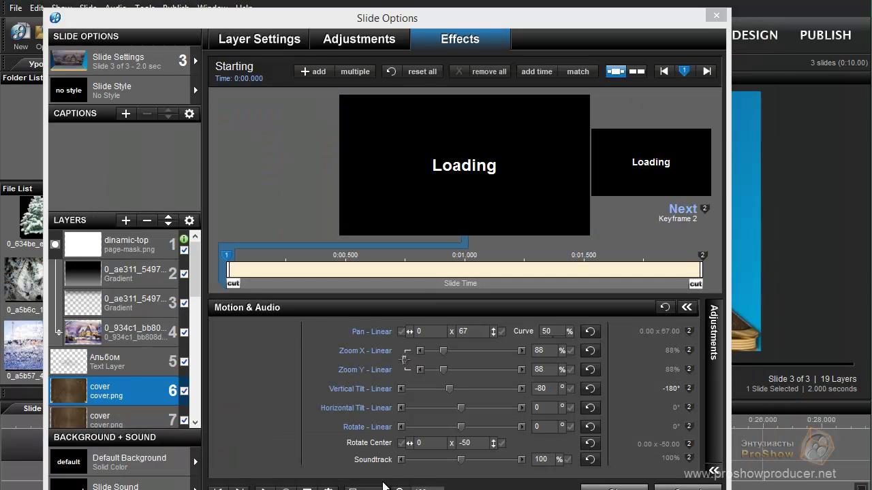
# - Preview the start of the cover opening and recolor the "Альбом" text layer to golden yellow #F3C611
pyautogui.click(261, 281)
pyautogui.moveTo(249, 284)
pyautogui.mouseDown()
pyautogui.moveTo(218, 293)
pyautogui.moveTo(247, 290)
pyautogui.mouseUp()
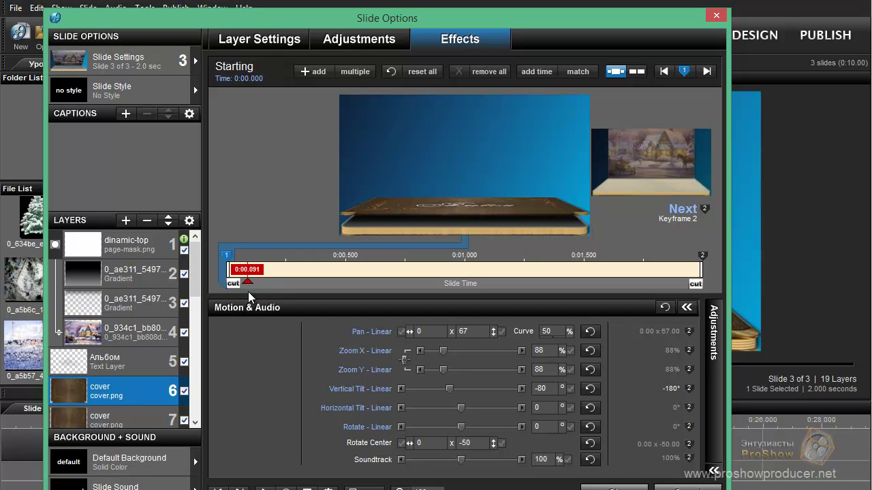
pyautogui.click(166, 362)
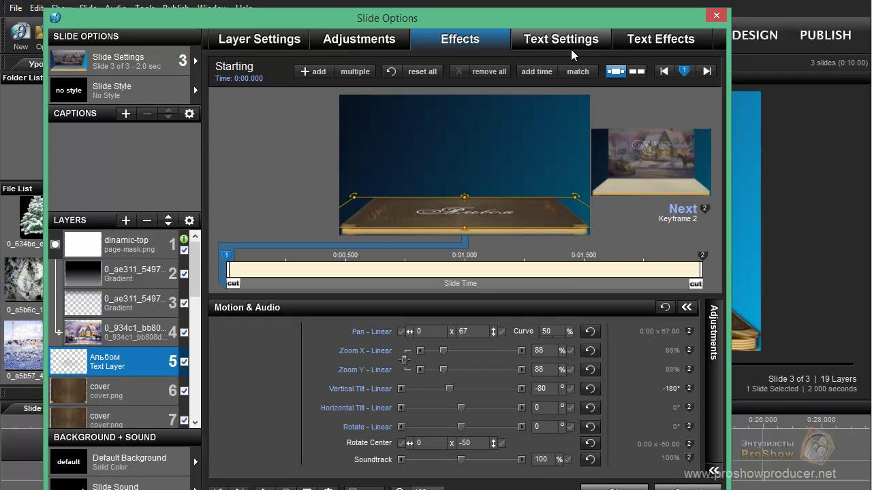
pyautogui.click(574, 41)
pyautogui.click(595, 205)
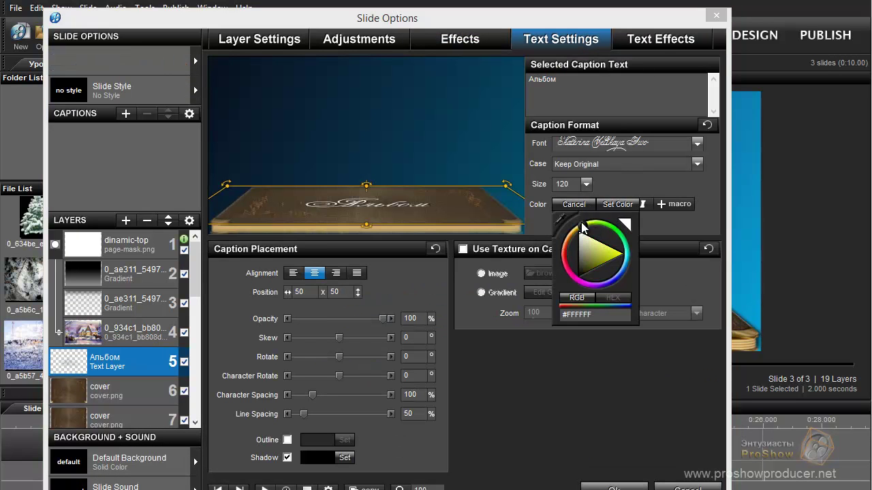
pyautogui.moveTo(581, 238); pyautogui.dragTo(619, 258)
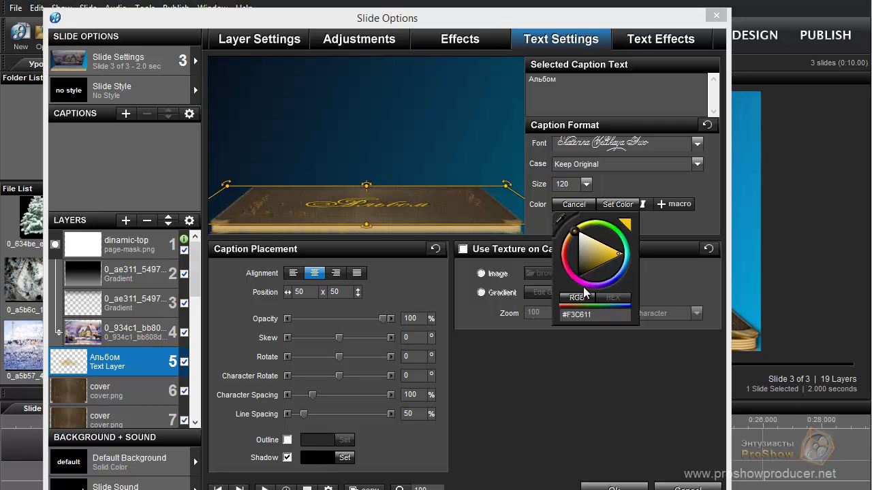
pyautogui.click(618, 204)
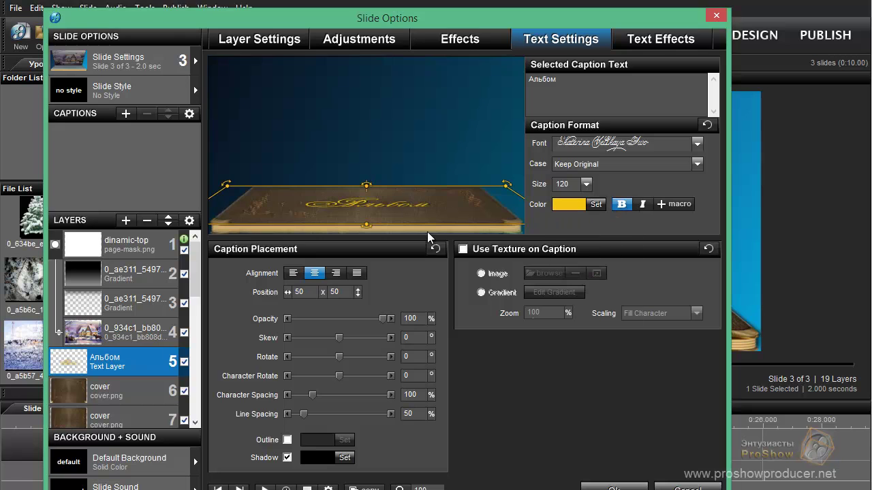
# - Preview the start of the opening with the recolored title and compare the cover with the text layer hidden and shown
pyautogui.click(481, 40)
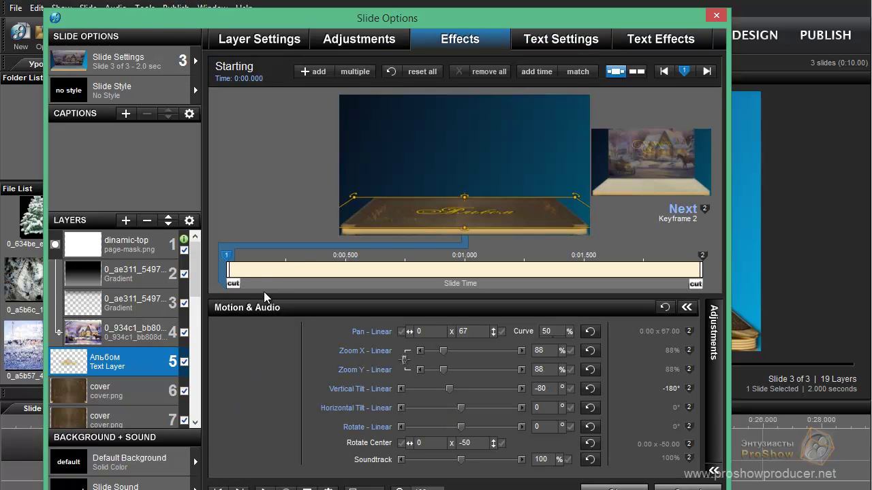
pyautogui.moveTo(260, 282); pyautogui.dragTo(229, 283)
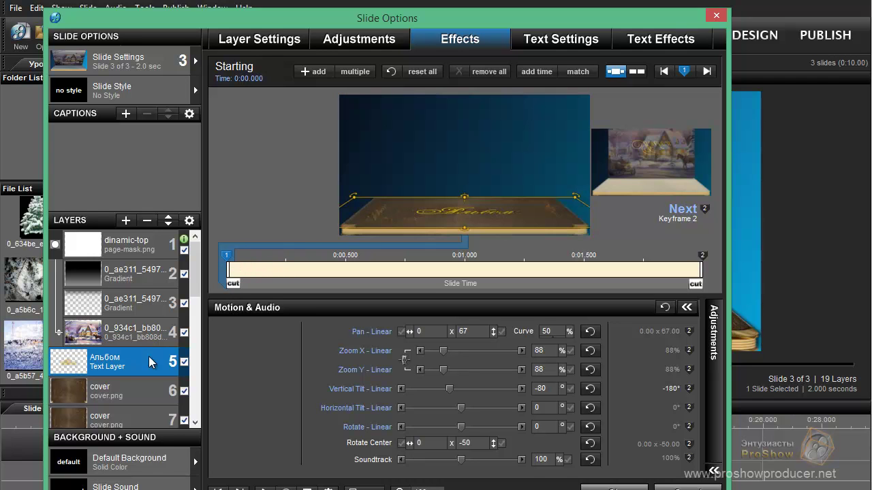
pyautogui.click(183, 361)
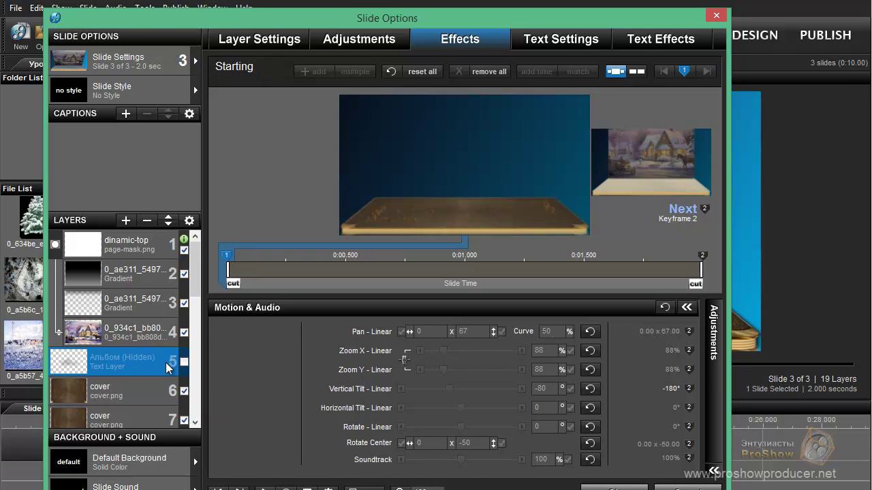
pyautogui.click(184, 363)
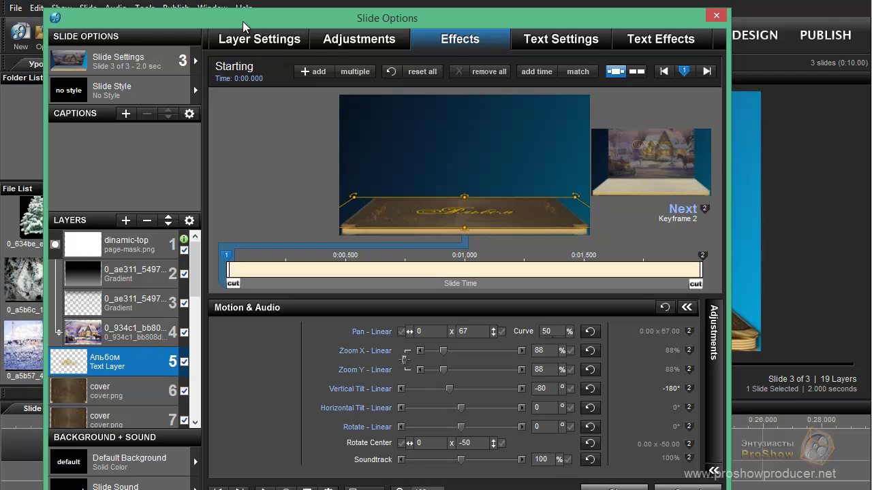
# - Duplicate the page-opening slide directly after itself on the timeline
pyautogui.moveTo(242, 20); pyautogui.dragTo(324, 20)
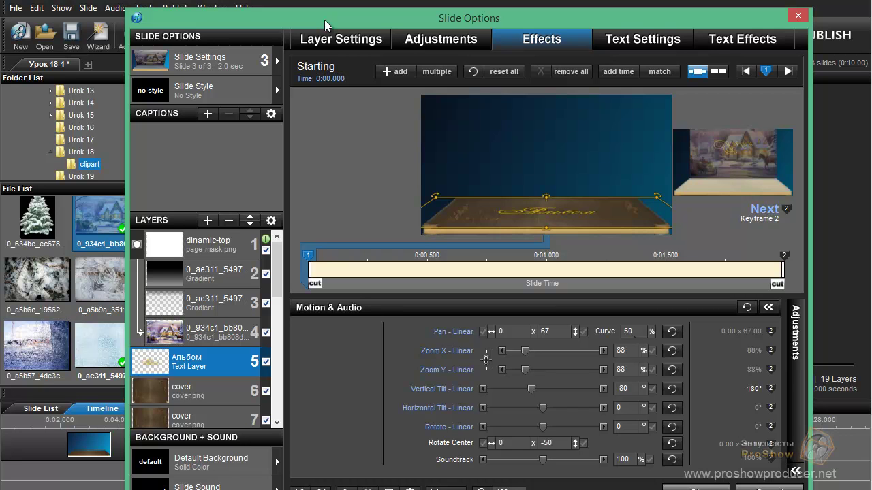
pyautogui.moveTo(324, 20); pyautogui.dragTo(421, 25)
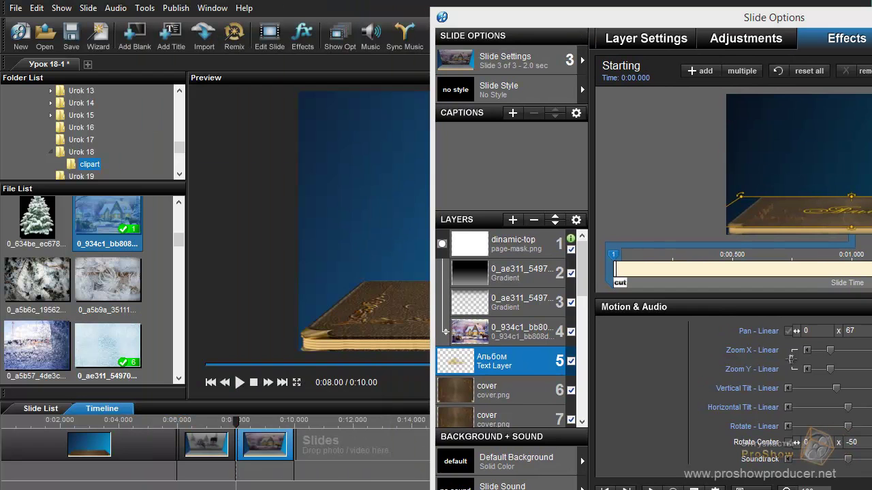
pyautogui.rightClick(276, 444)
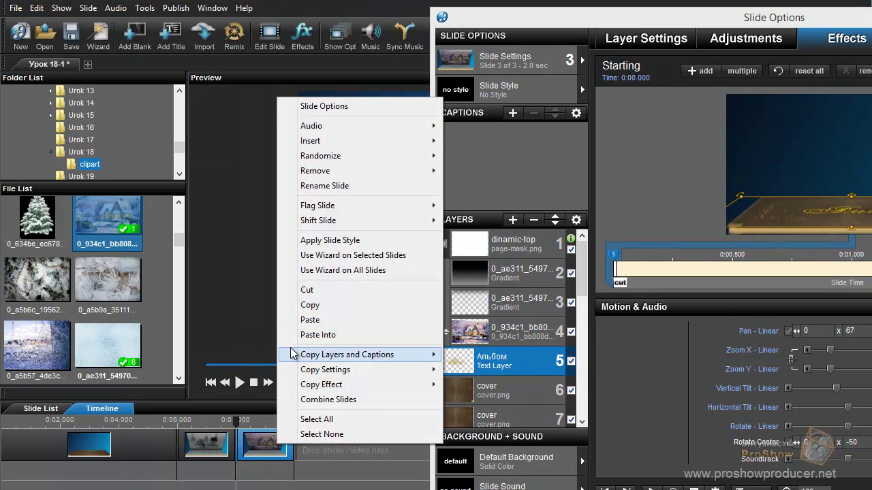
pyautogui.click(318, 306)
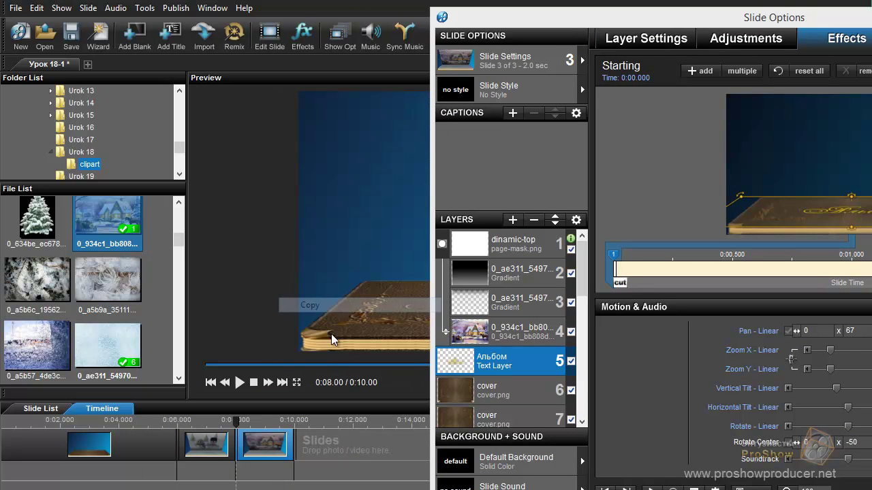
pyautogui.rightClick(271, 442)
pyautogui.click(308, 308)
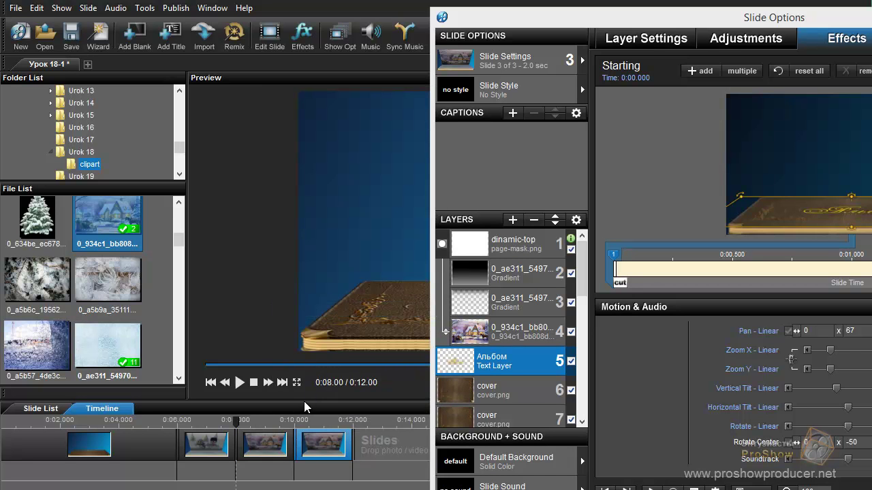
# - Load the original slide 3 for editing and set its slide time to 6 seconds
pyautogui.click(266, 447)
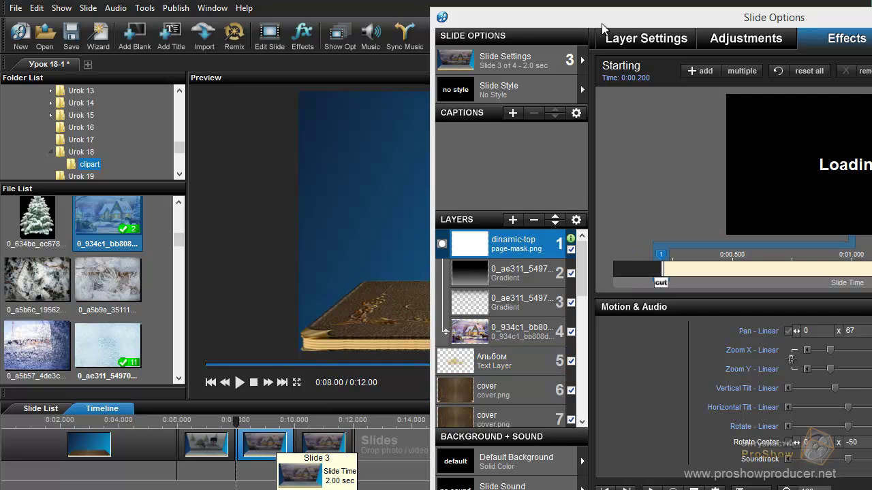
pyautogui.moveTo(475, 17); pyautogui.dragTo(227, 13)
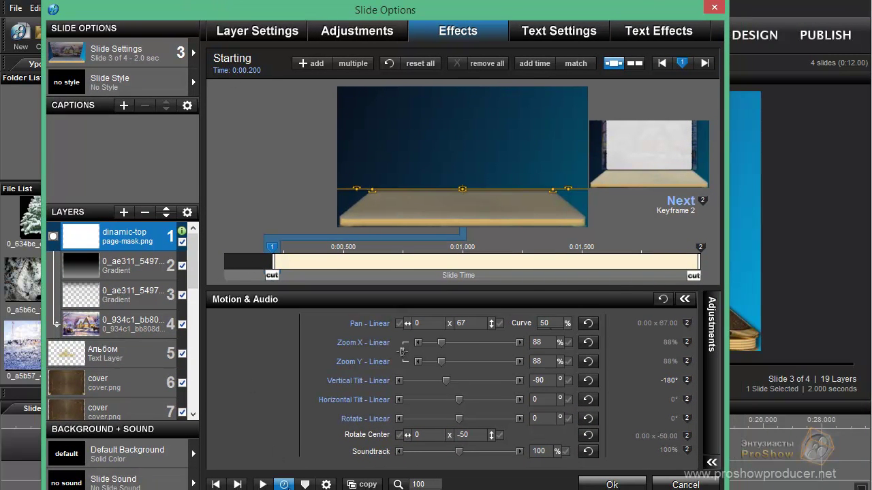
pyautogui.click(284, 484)
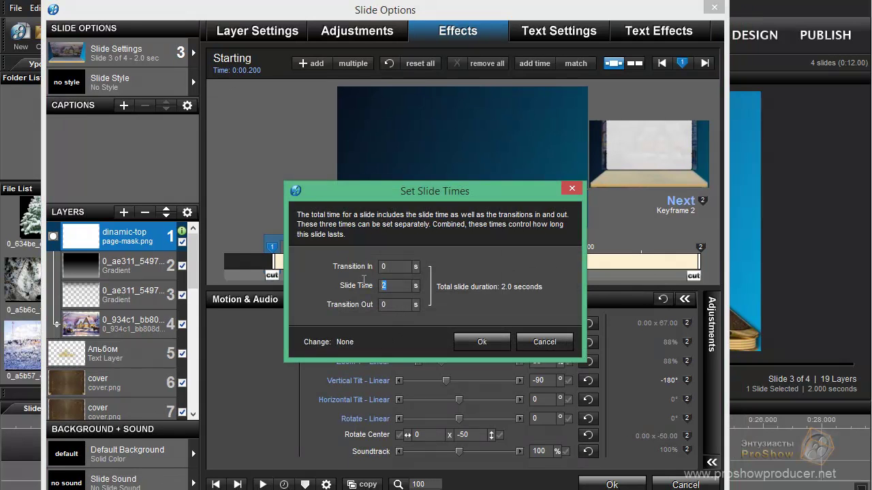
pyautogui.write('4')
pyautogui.click(471, 340)
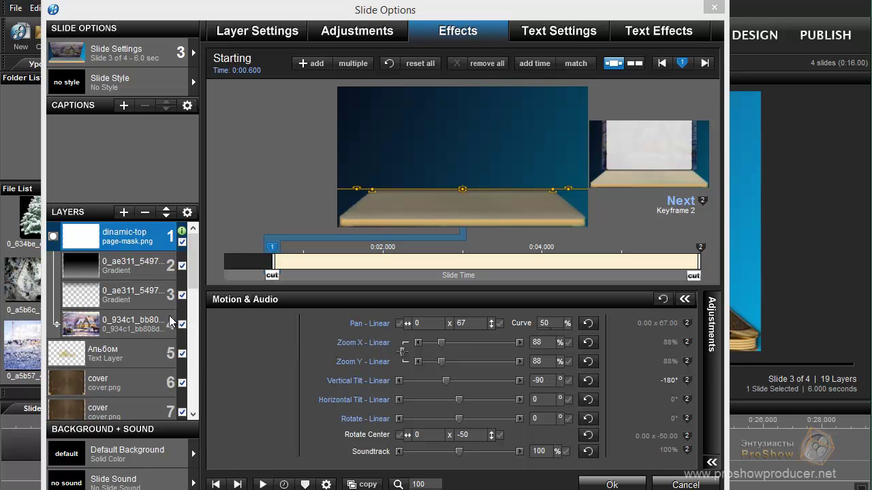
# - Delete the dinamic-top mask with its gradient layers and winter house picture from slide 3
pyautogui.click(143, 214)
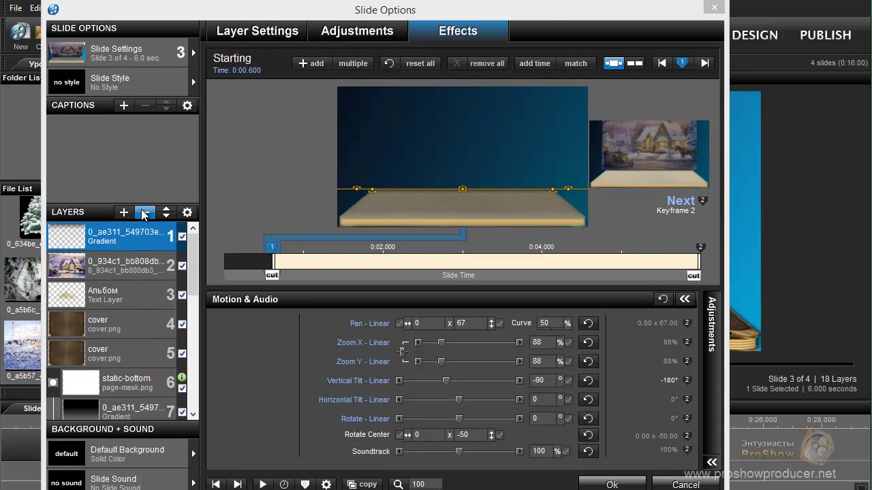
pyautogui.click(144, 214)
pyautogui.click(144, 214)
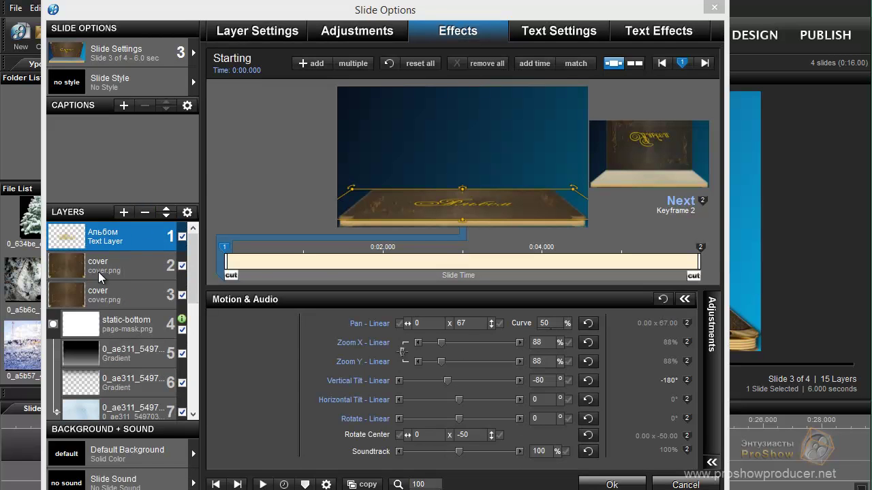
# - Delete the static-bottom mask with its two gradients and texture image, and check the remaining page-color and cover layers
pyautogui.click(126, 317)
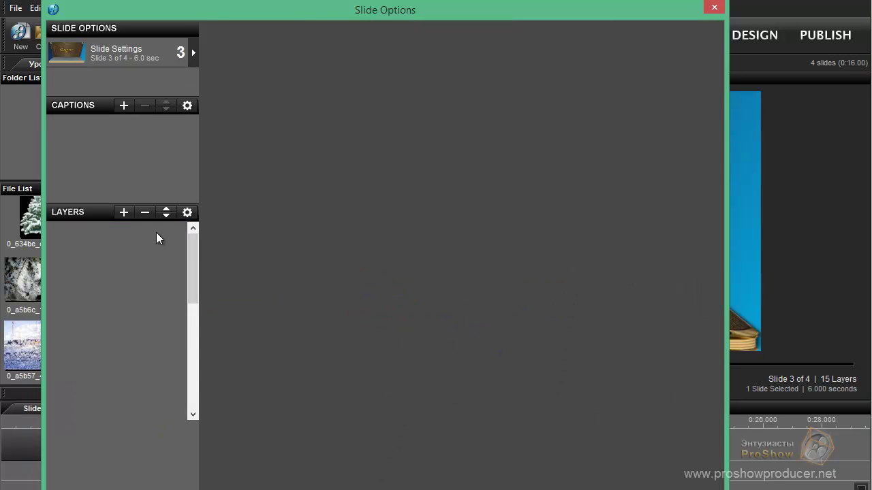
pyautogui.click(145, 213)
pyautogui.click(145, 212)
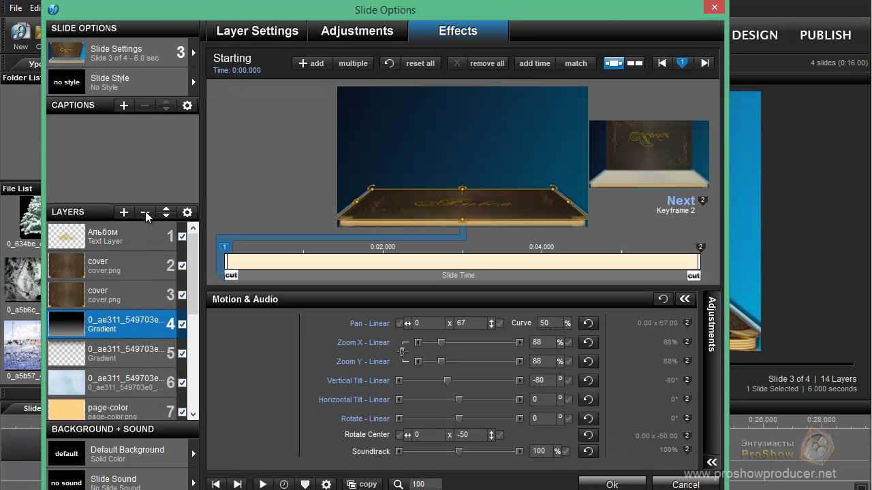
pyautogui.click(145, 212)
pyautogui.click(145, 212)
pyautogui.click(145, 212)
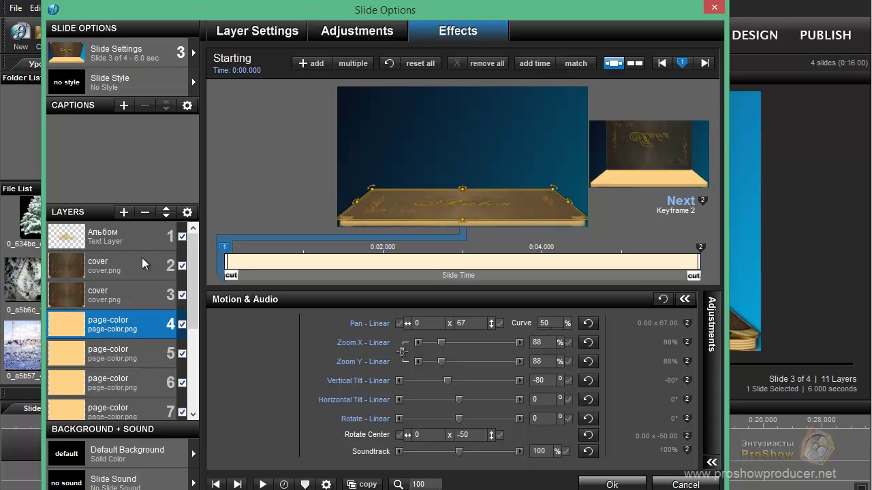
pyautogui.moveTo(194, 282); pyautogui.dragTo(198, 363)
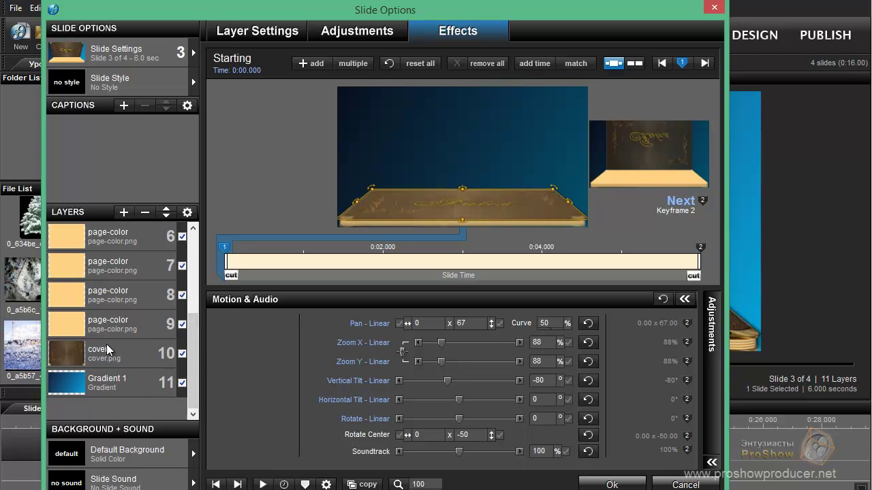
pyautogui.moveTo(191, 339); pyautogui.dragTo(201, 246)
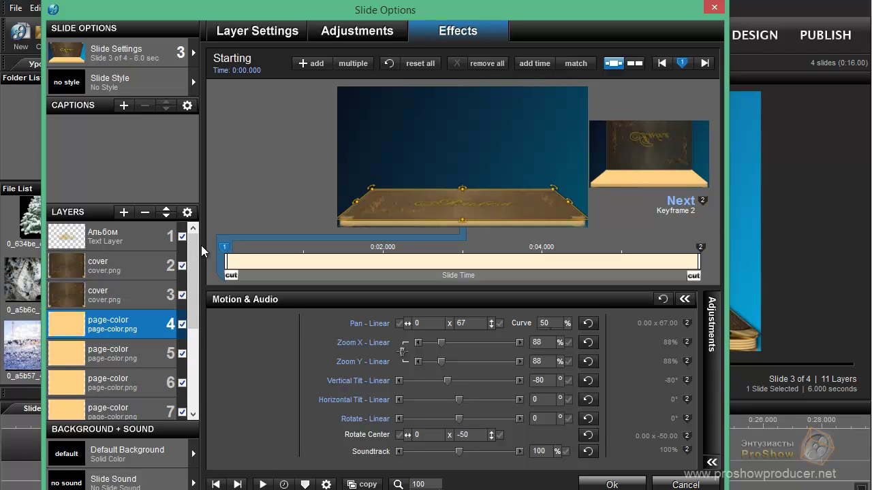
# - Copy the "Альбом" text layer's ending keyframe settings to its first keyframe
pyautogui.moveTo(256, 276)
pyautogui.mouseDown()
pyautogui.moveTo(545, 277)
pyautogui.moveTo(261, 285)
pyautogui.moveTo(451, 293)
pyautogui.moveTo(298, 298)
pyautogui.moveTo(115, 276)
pyautogui.mouseUp()
pyautogui.click(102, 238)
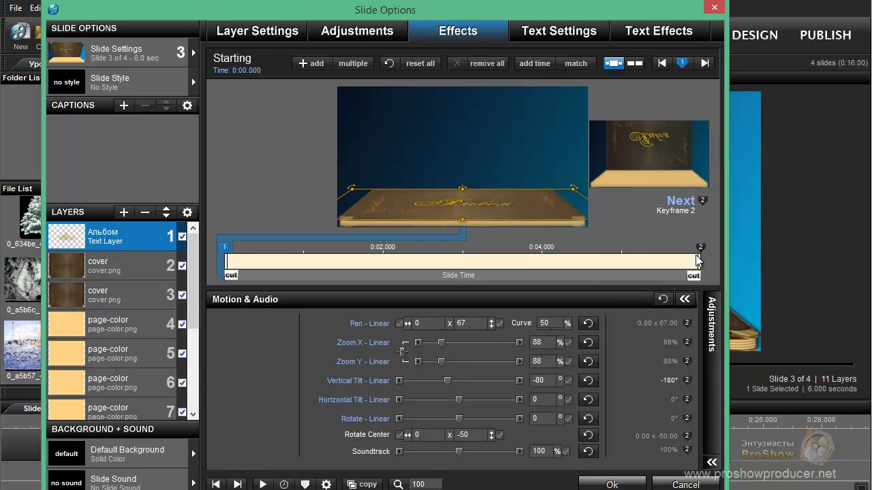
pyautogui.click(700, 249)
pyautogui.rightClick(700, 249)
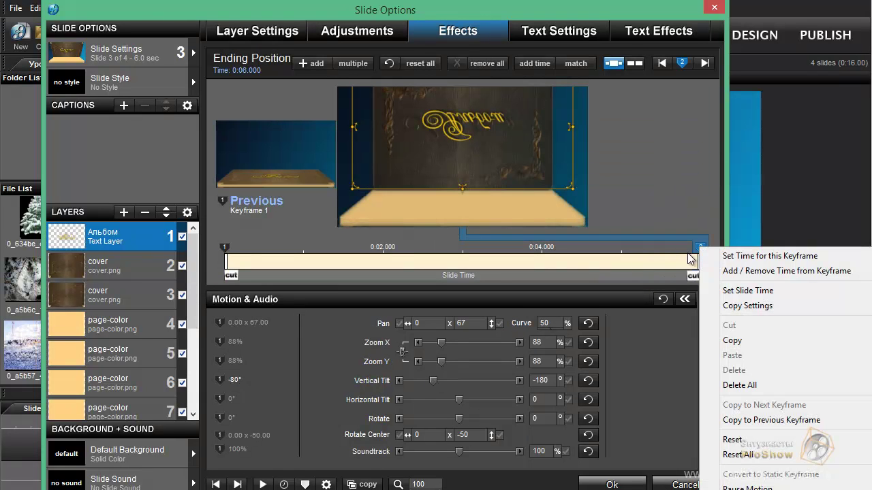
pyautogui.click(762, 421)
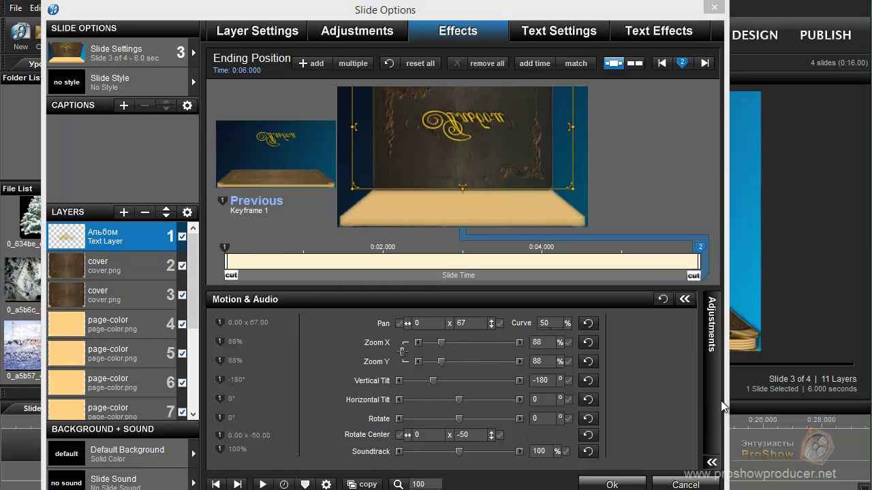
# - Copy the upper cover layer's ending keyframe settings to its first keyframe
pyautogui.click(135, 271)
pyautogui.rightClick(702, 246)
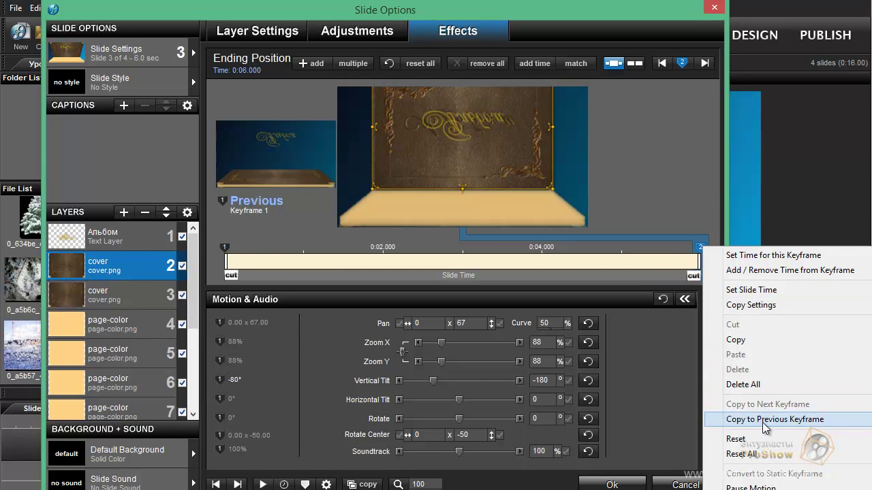
pyautogui.click(762, 420)
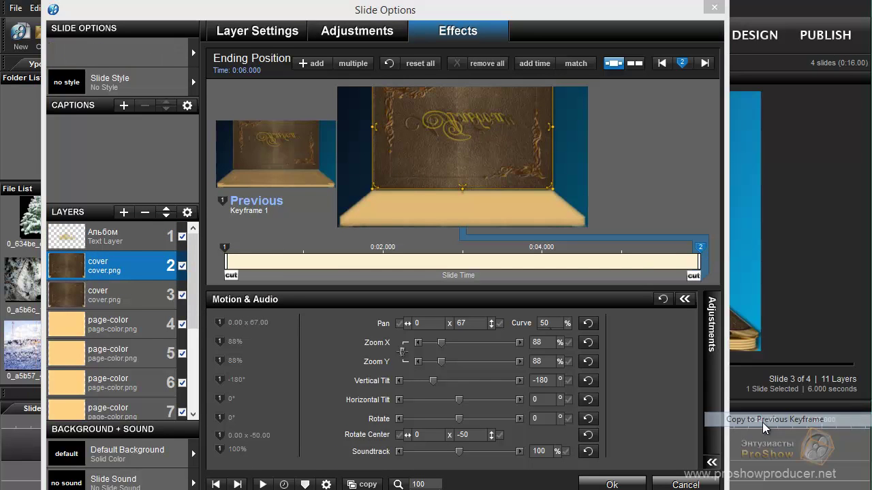
# - Review the lower cover copy's keyframes and delete its middle keyframe
pyautogui.click(131, 298)
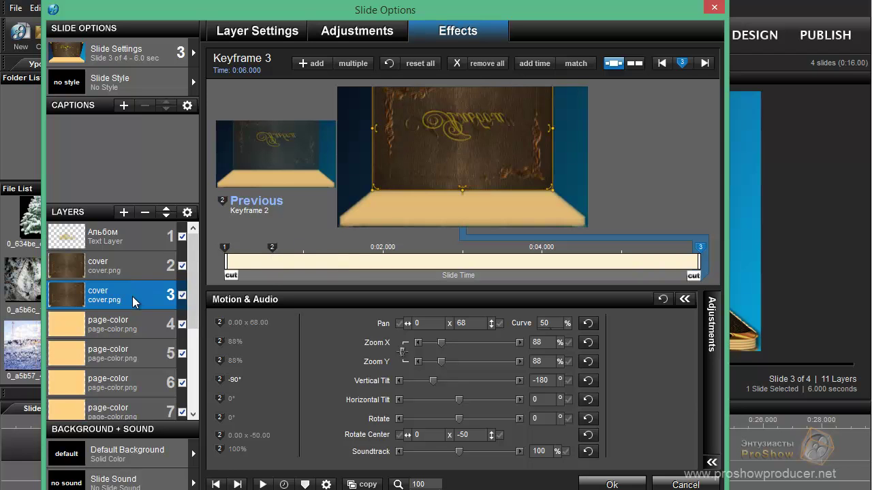
pyautogui.press('pageup')
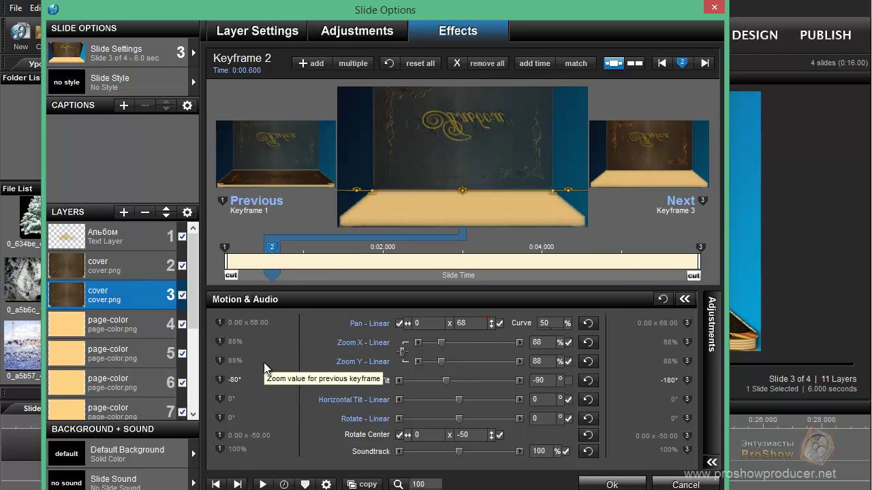
pyautogui.press('pageup')
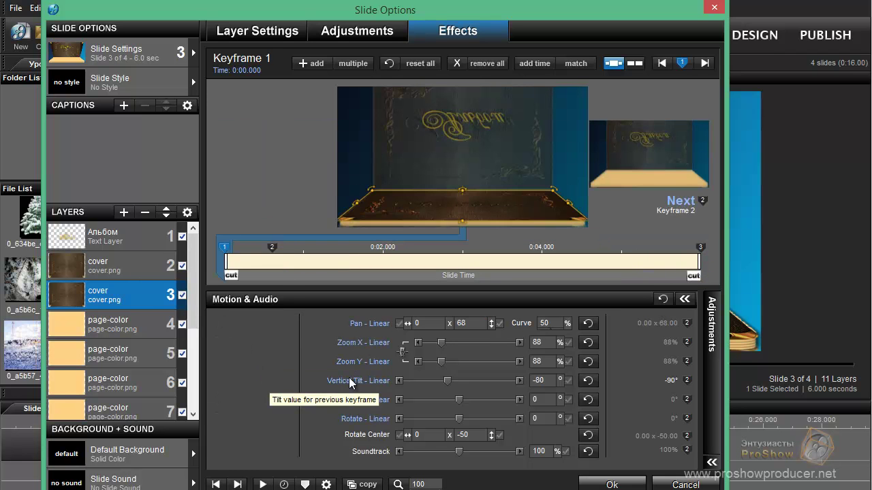
pyautogui.rightClick(271, 250)
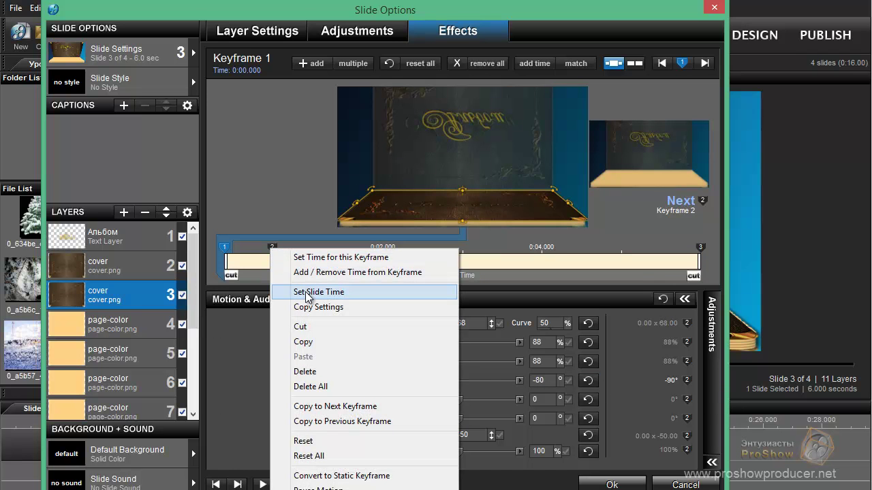
pyautogui.click(305, 372)
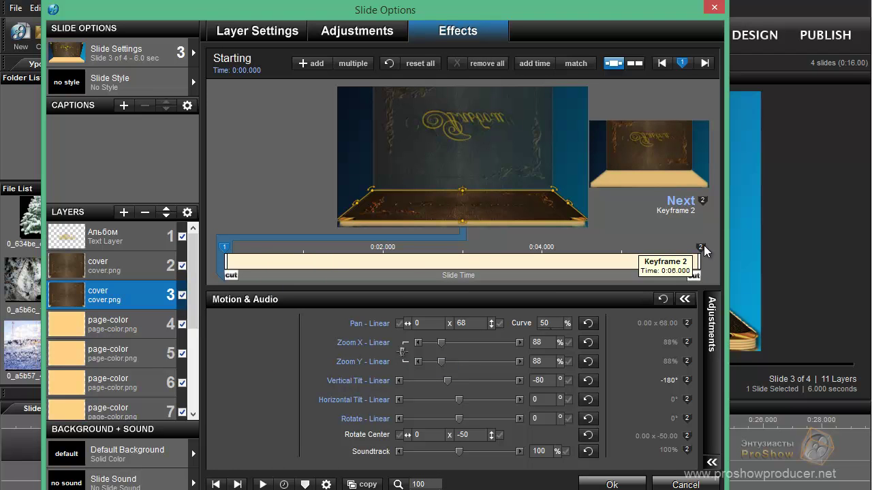
# - Copy the lower cover layer's ending keyframe settings to its first keyframe
pyautogui.rightClick(704, 247)
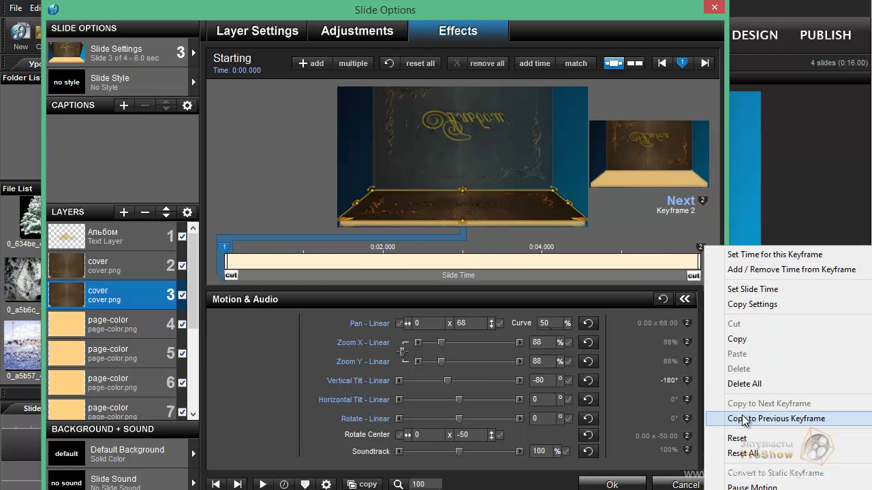
pyautogui.click(745, 419)
pyautogui.moveTo(252, 276)
pyautogui.mouseDown()
pyautogui.moveTo(278, 278)
pyautogui.moveTo(241, 278)
pyautogui.mouseUp()
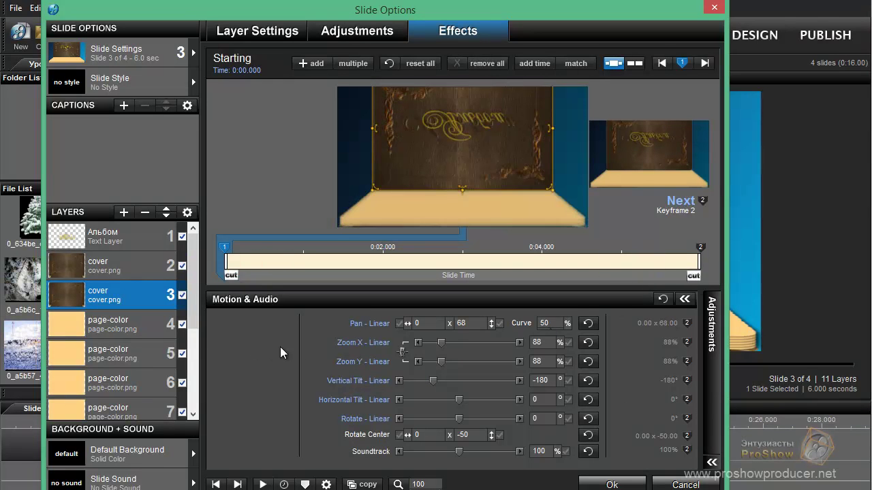
pyautogui.moveTo(257, 272)
pyautogui.mouseDown()
pyautogui.moveTo(697, 276)
pyautogui.moveTo(408, 280)
pyautogui.mouseUp()
pyautogui.moveTo(346, 285); pyautogui.dragTo(346, 285)
# - Set the lower cover layer's vertical tilt to -80° at its first keyframe and copy that keyframe's settings to the next one
pyautogui.doubleClick(549, 382)
pyautogui.click(143, 327)
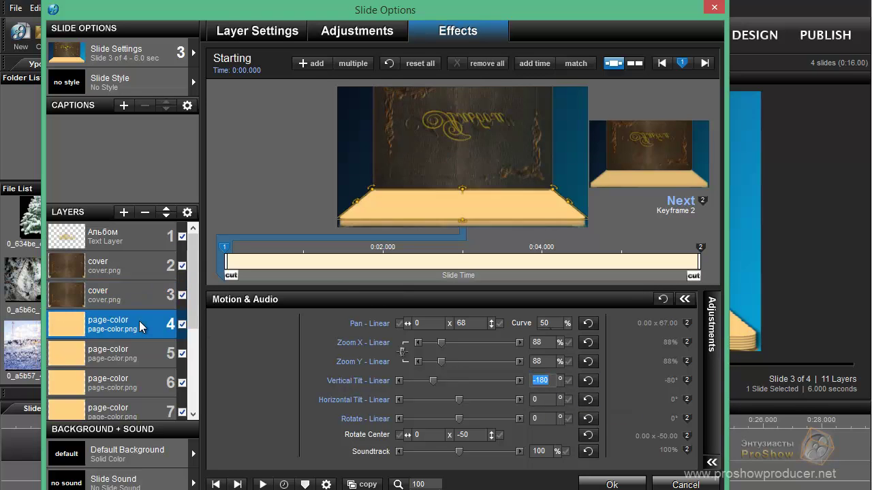
pyautogui.click(145, 299)
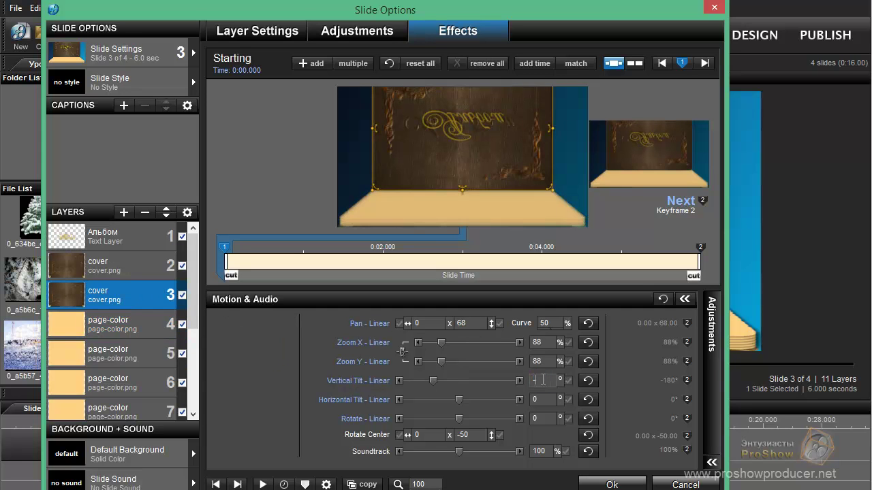
pyautogui.write('-80')
pyautogui.press('Return')
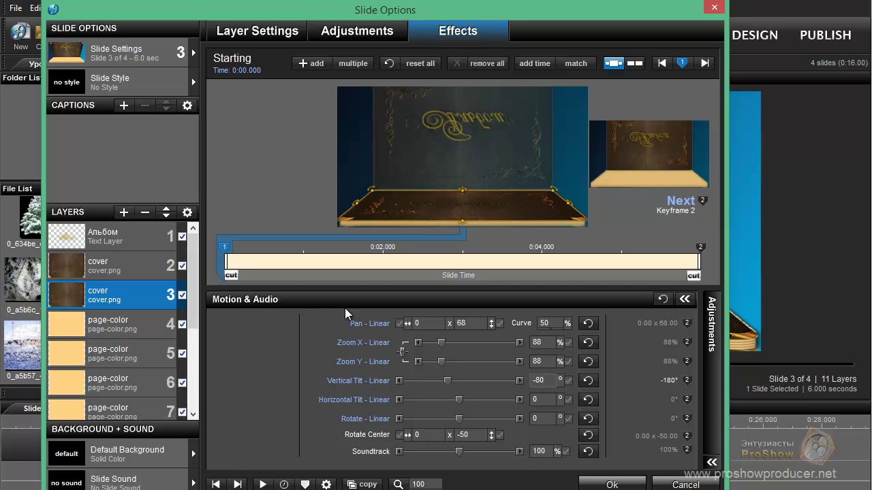
pyautogui.rightClick(222, 246)
pyautogui.click(287, 404)
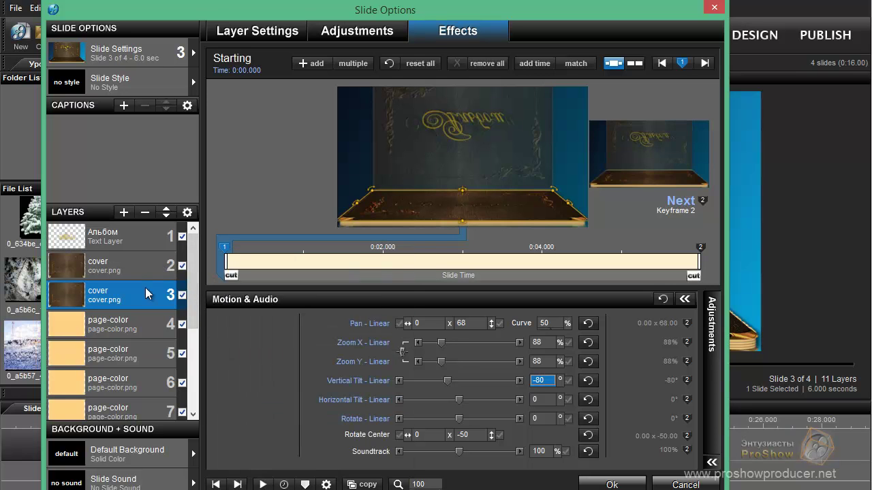
# - Set the upper cover layer's vertical tilt to -80° at its first keyframe and copy that keyframe's settings to the next one
pyautogui.click(118, 262)
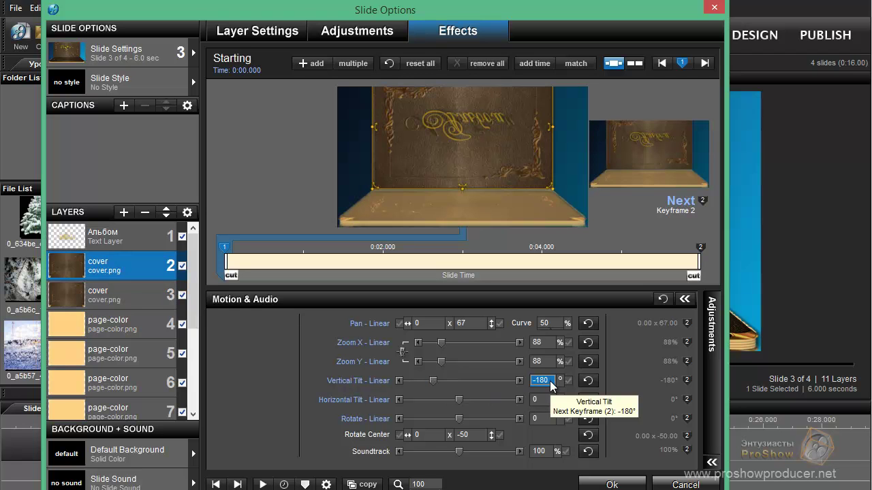
pyautogui.write('8')
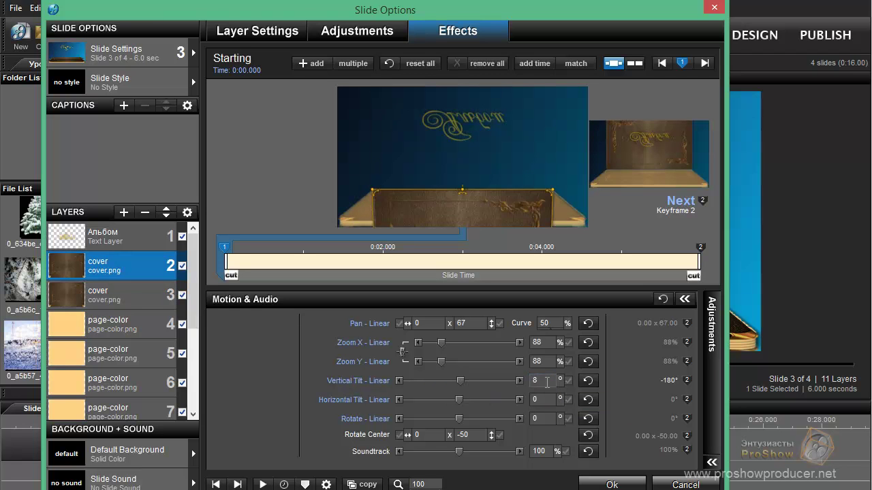
pyautogui.write('0')
pyautogui.write('-')
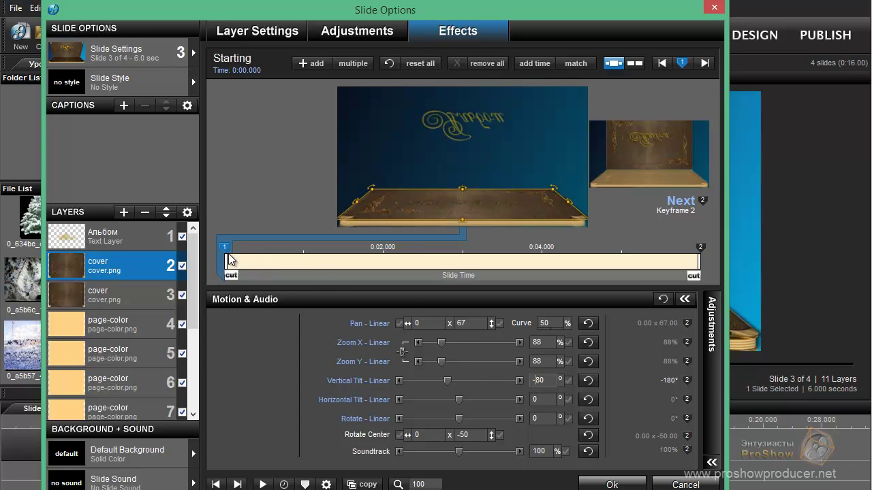
pyautogui.rightClick(226, 247)
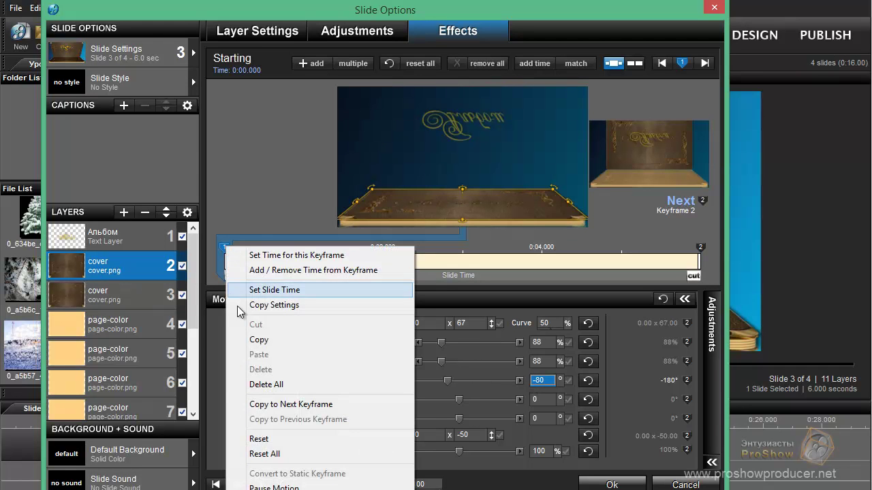
pyautogui.click(279, 404)
# - Set the "Альбом" text layer's vertical tilt to -80° at its first keyframe and copy that keyframe's settings to the next one
pyautogui.click(119, 240)
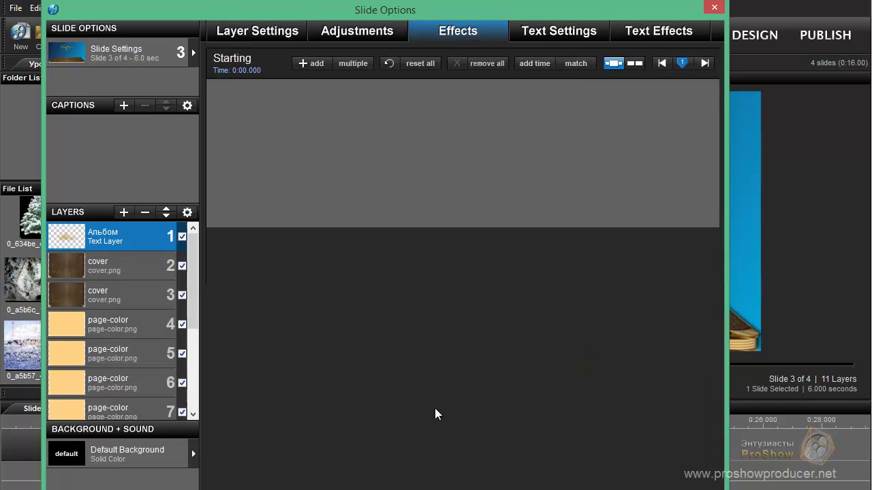
pyautogui.click(547, 382)
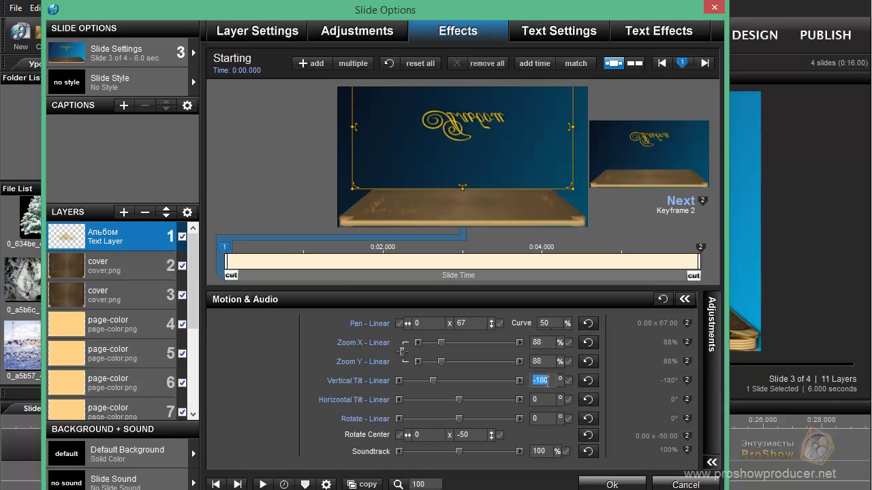
pyautogui.write('-80')
pyautogui.press('Return')
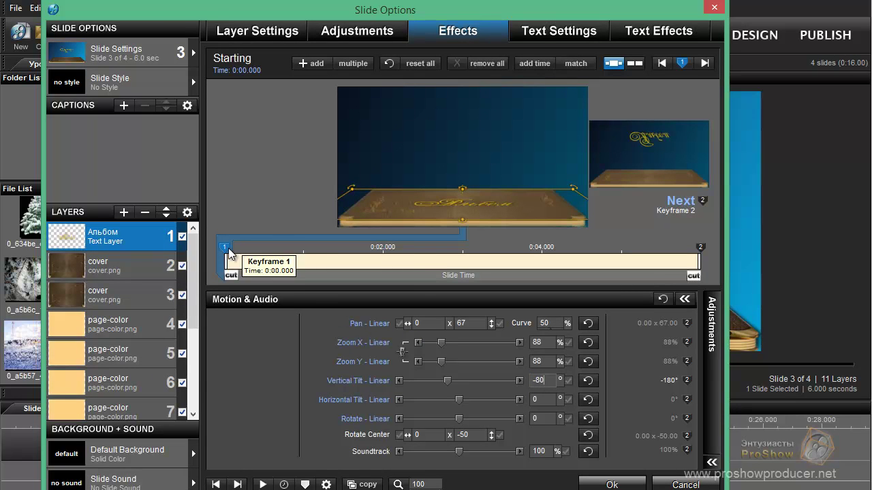
pyautogui.rightClick(228, 248)
pyautogui.click(306, 406)
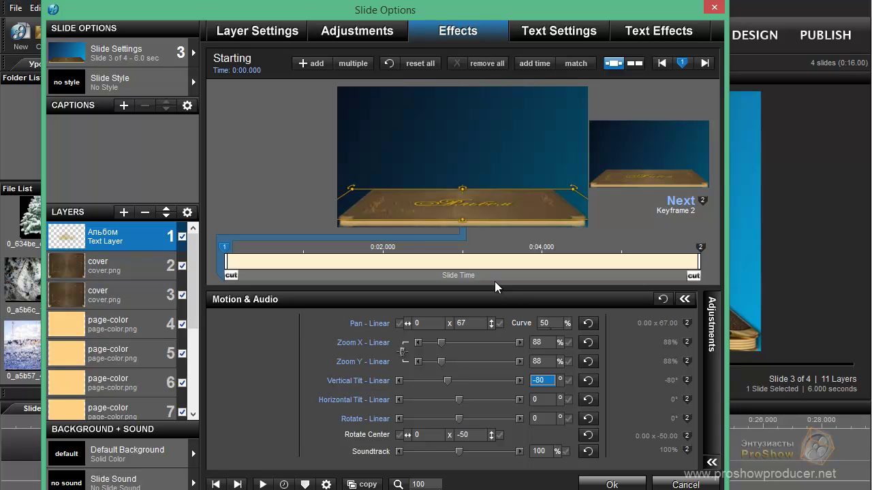
# - In the Keyframe Editor, set the time of the first keyframes of all layers except Gradient 1 to 3 seconds
pyautogui.click(305, 484)
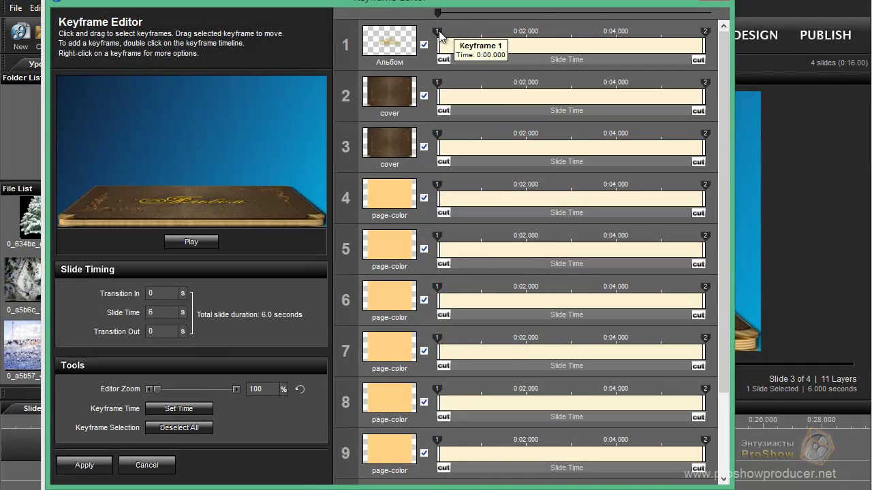
pyautogui.click(438, 31)
pyautogui.moveTo(427, 23); pyautogui.dragTo(470, 487)
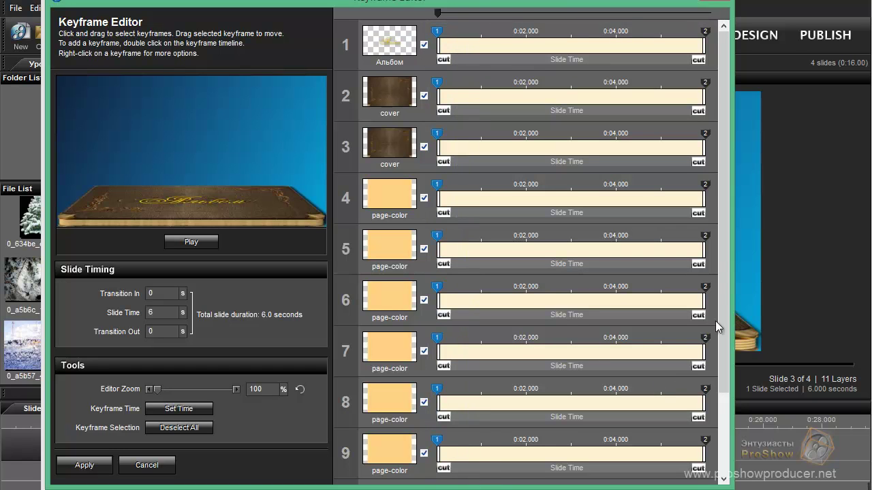
pyautogui.moveTo(724, 245); pyautogui.dragTo(730, 362)
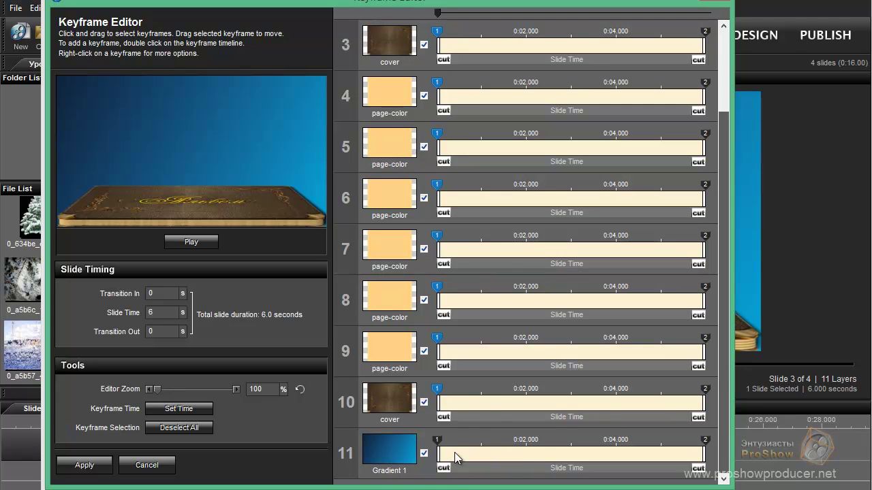
pyautogui.rightClick(436, 391)
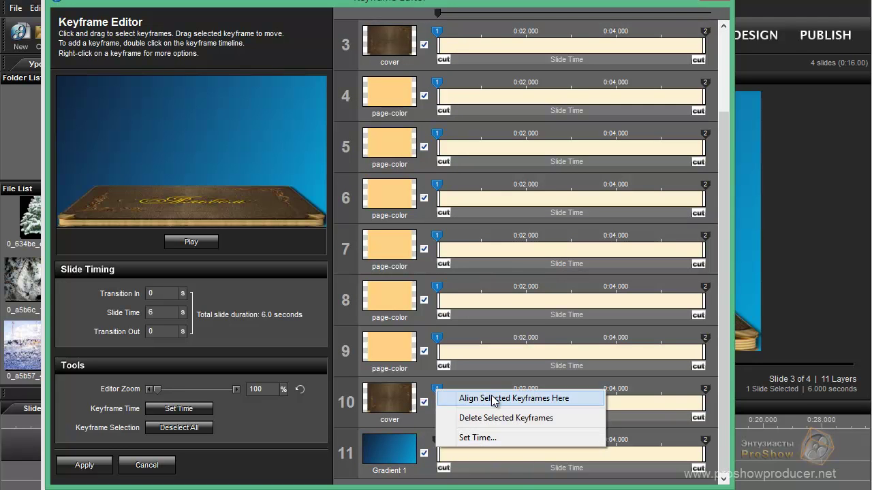
pyautogui.click(494, 401)
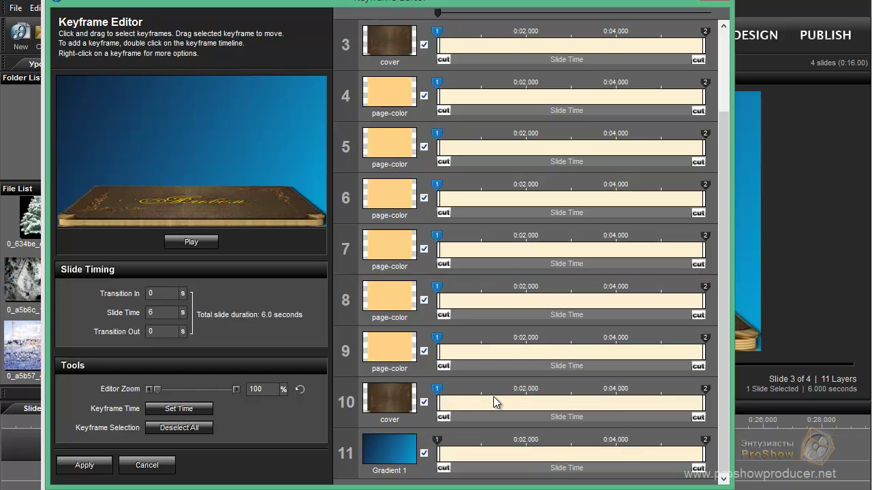
pyautogui.rightClick(433, 393)
pyautogui.click(489, 416)
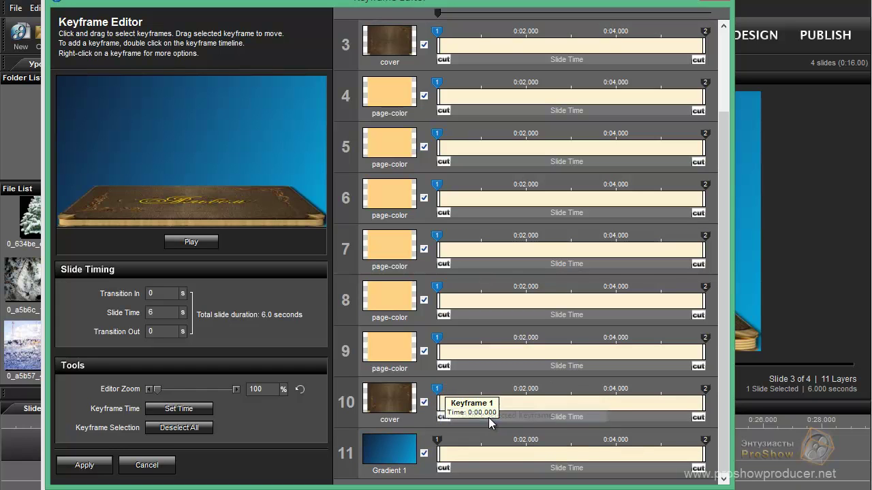
pyautogui.rightClick(437, 388)
pyautogui.click(476, 436)
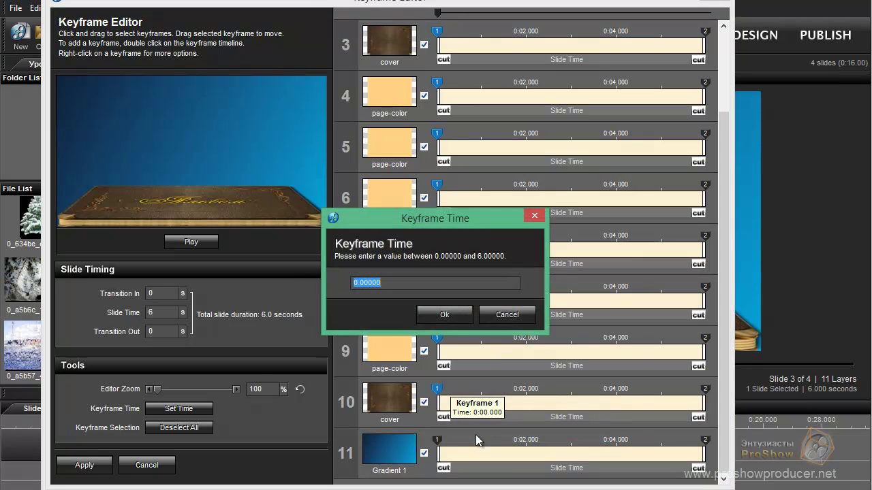
pyautogui.write('3')
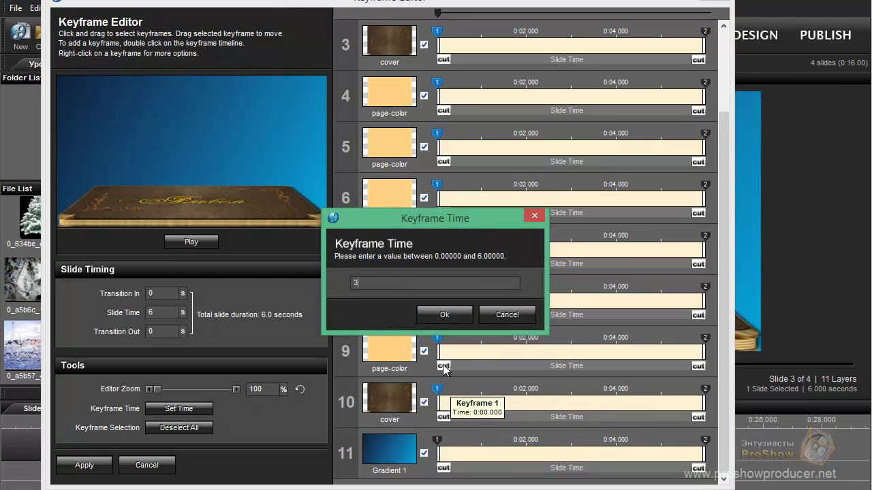
pyautogui.click(444, 315)
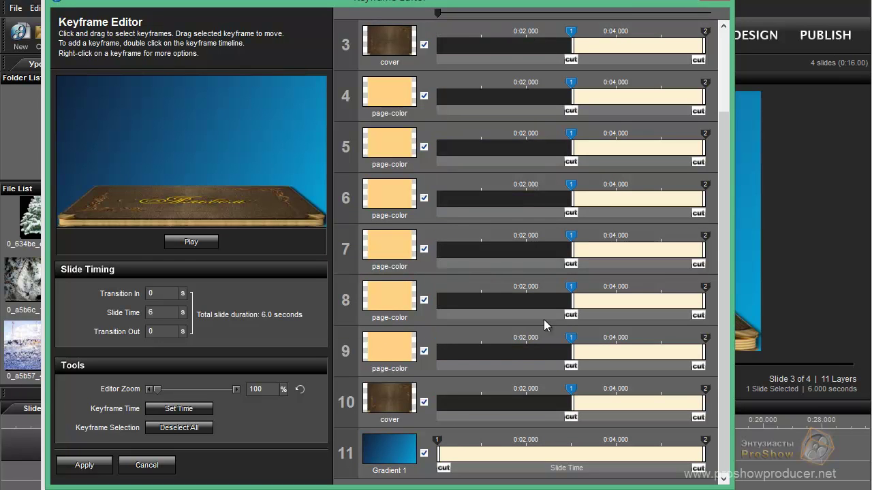
# - Add a keyframe at the slide's start to layers 3 through 10 and apply the keyframe changes
pyautogui.doubleClick(435, 33)
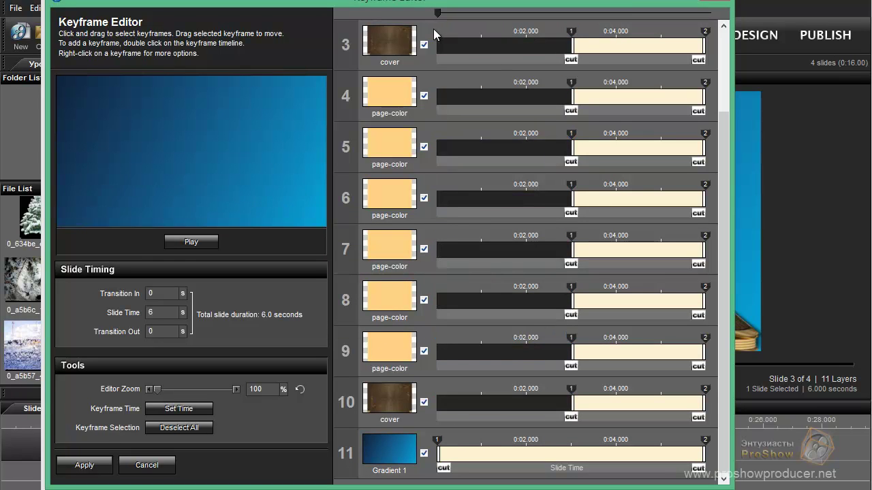
pyautogui.doubleClick(434, 89)
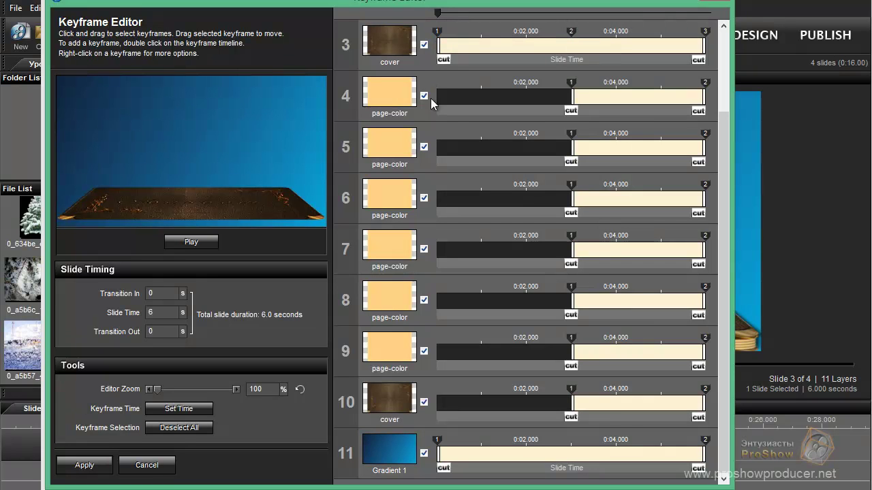
pyautogui.doubleClick(435, 136)
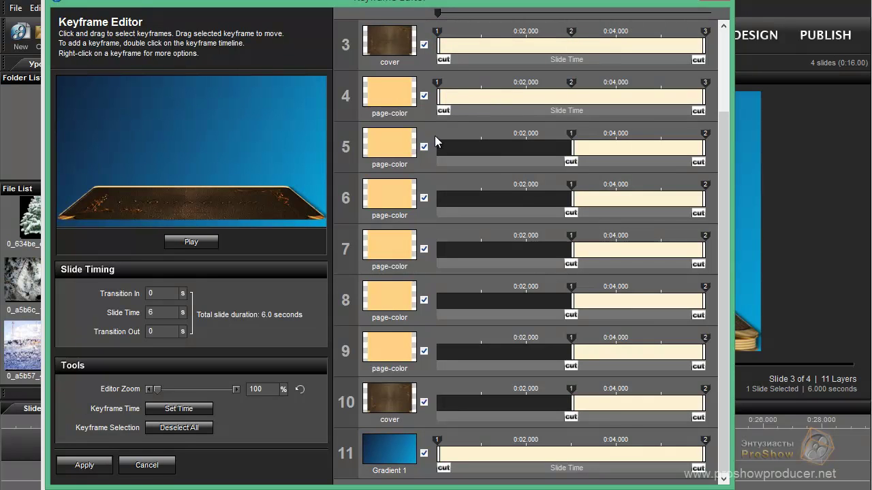
pyautogui.doubleClick(435, 192)
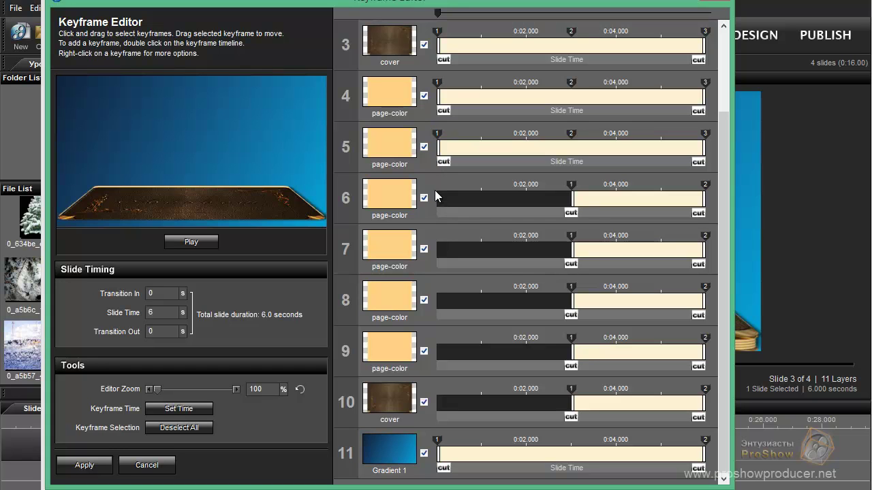
pyautogui.doubleClick(437, 249)
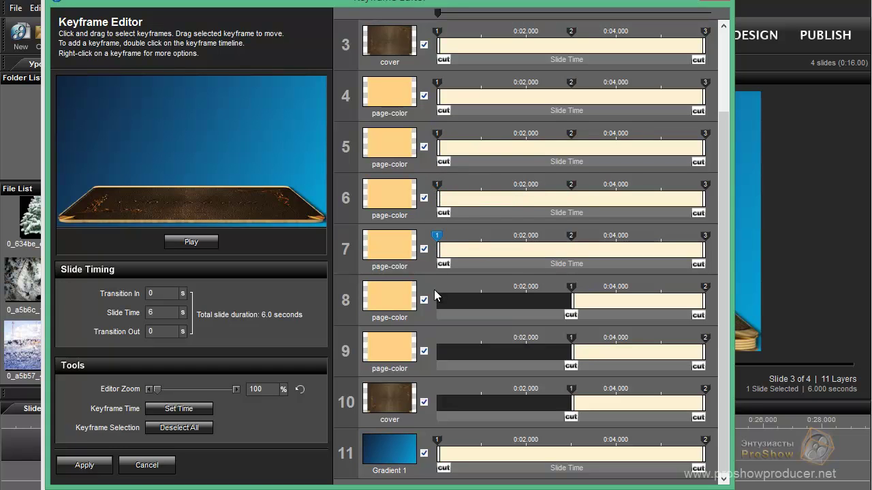
pyautogui.doubleClick(434, 290)
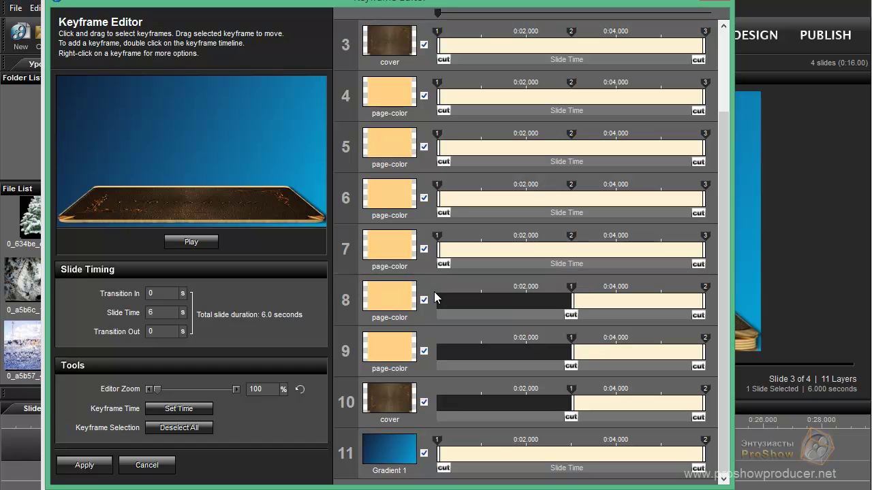
pyautogui.doubleClick(432, 340)
pyautogui.doubleClick(432, 405)
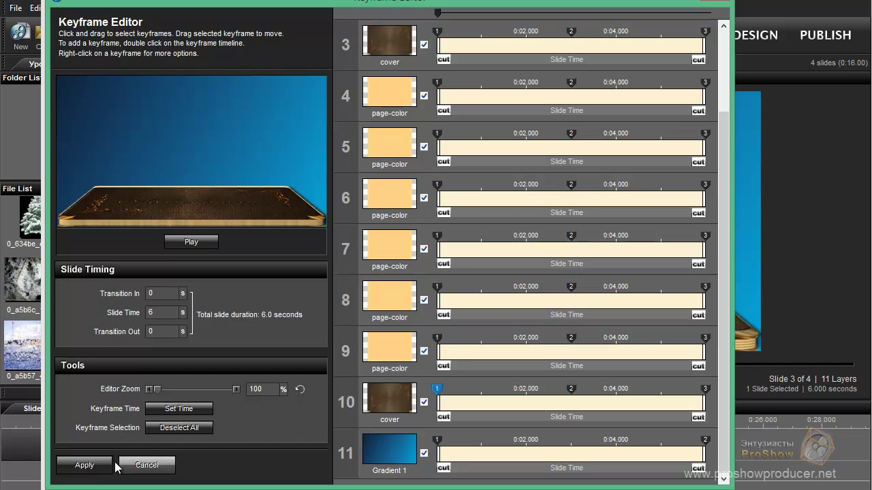
pyautogui.click(85, 465)
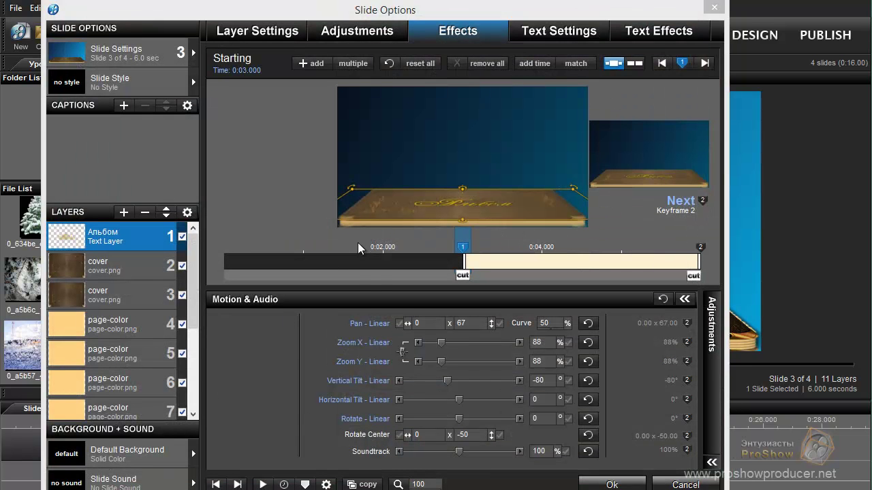
# - Compare the keyframes of the "Альбом" text layer and the two cover layers below it
pyautogui.click(121, 261)
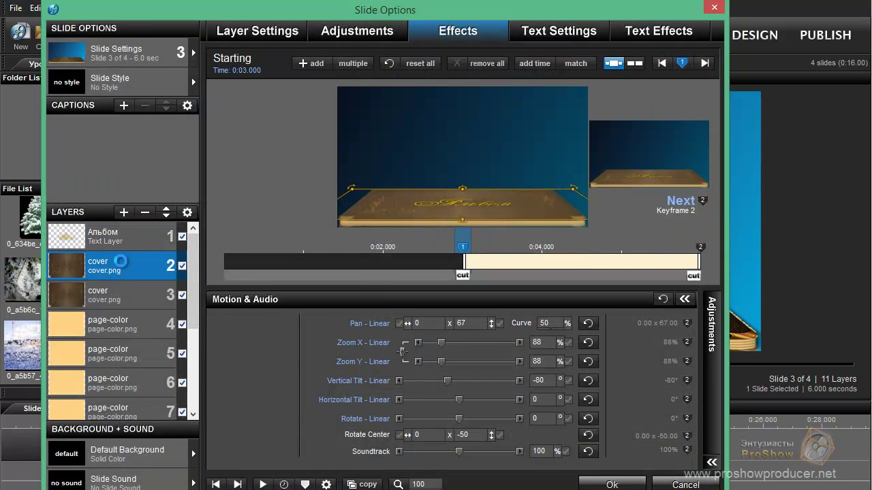
pyautogui.click(127, 240)
pyautogui.moveTo(193, 273); pyautogui.dragTo(197, 237)
pyautogui.click(132, 260)
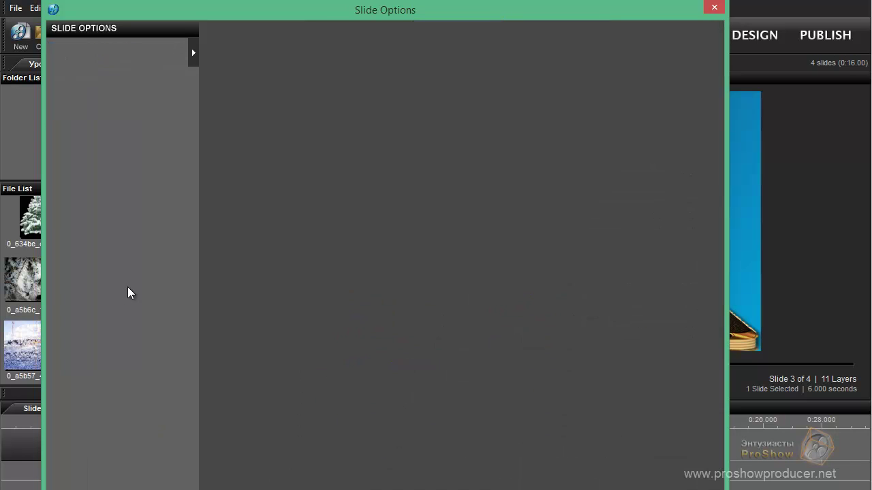
pyautogui.click(116, 291)
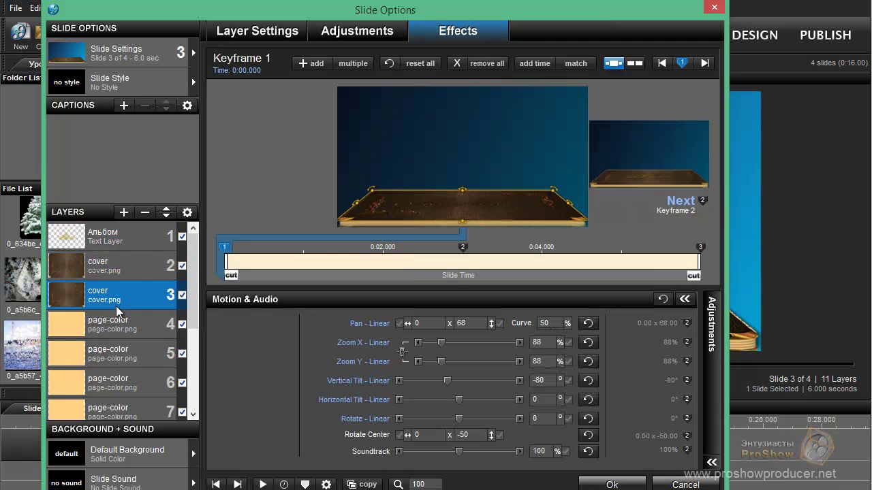
pyautogui.click(125, 268)
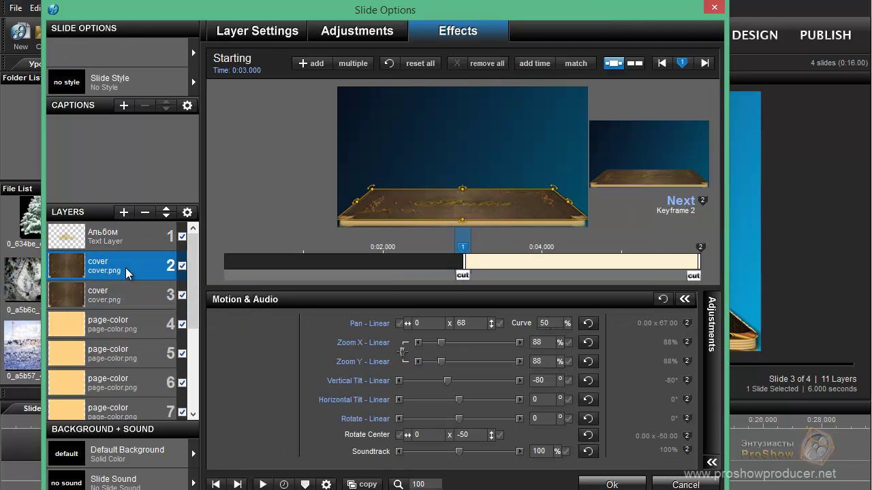
# - Set the layer 2 cover's vertical pan to 67 to match the "Альбом" layer and add a keyframe at the slide's start
pyautogui.click(130, 237)
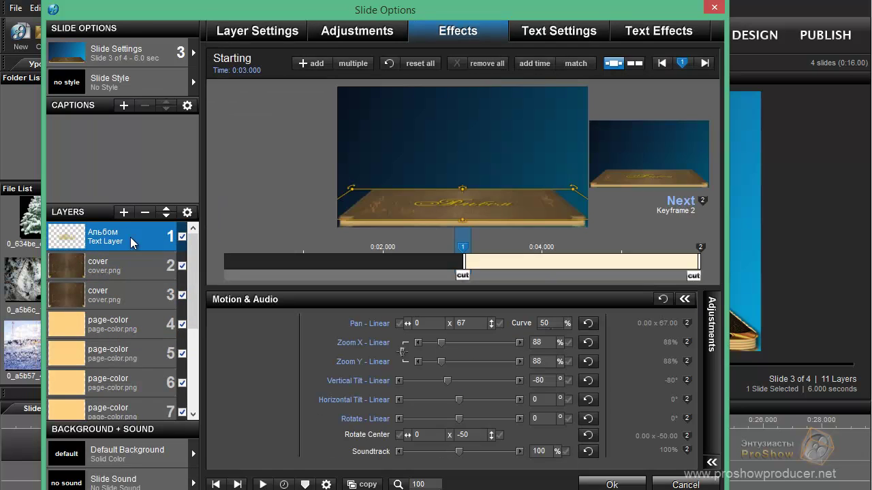
pyautogui.click(144, 271)
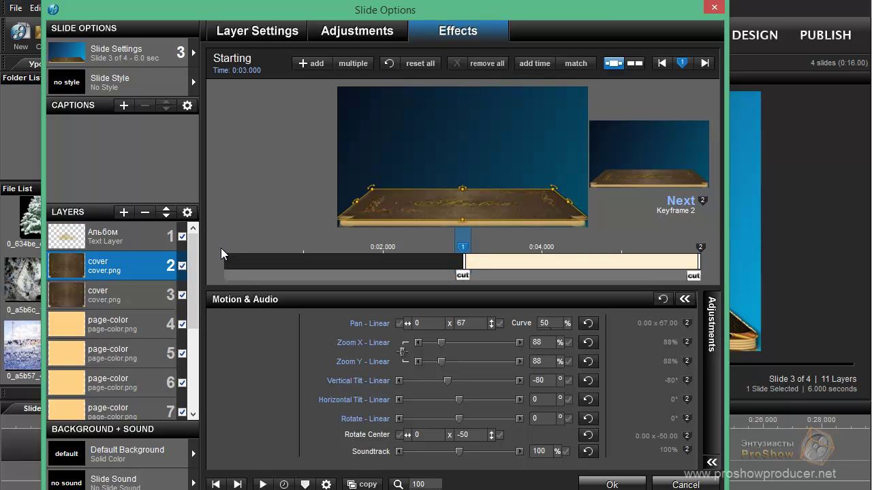
pyautogui.click(221, 248)
# - Check the keyframes of page-color layer 6 and scrub through the first half of the slide's timeline
pyautogui.scroll(-3, 194, 266)
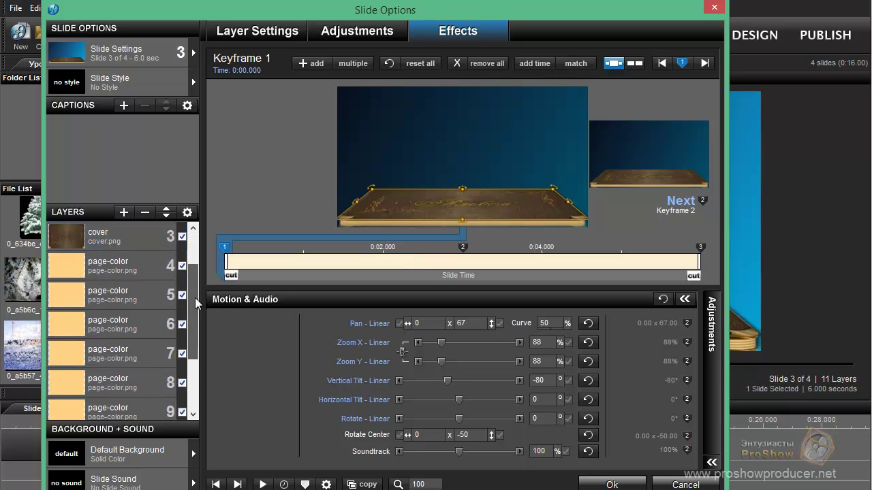
pyautogui.click(170, 308)
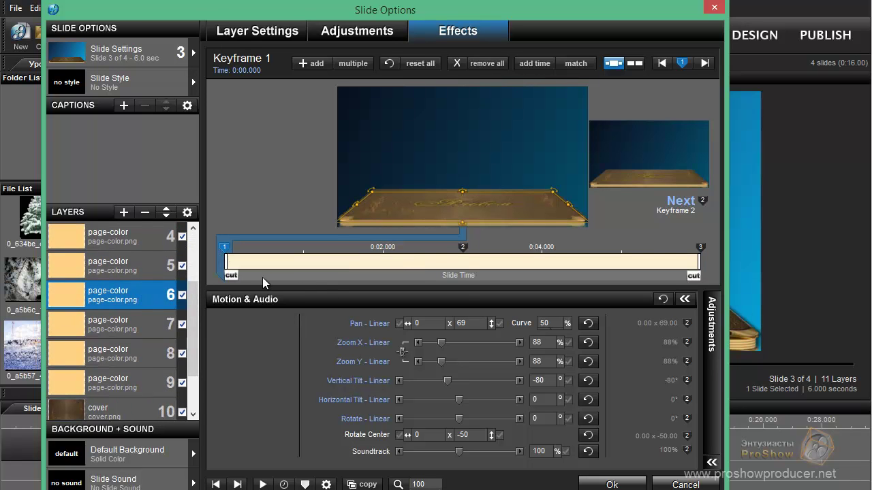
pyautogui.moveTo(262, 277); pyautogui.dragTo(462, 291)
pyautogui.moveTo(191, 307); pyautogui.dragTo(196, 240)
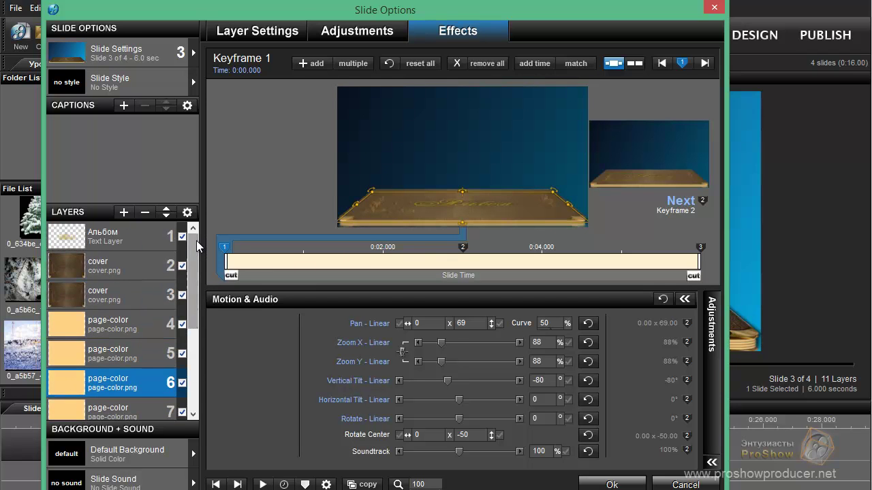
# - At the "Альбом" text layer's first keyframe, set Zoom X and Y to 73%, vertical pan to -68 and rotation to -90°
pyautogui.click(131, 240)
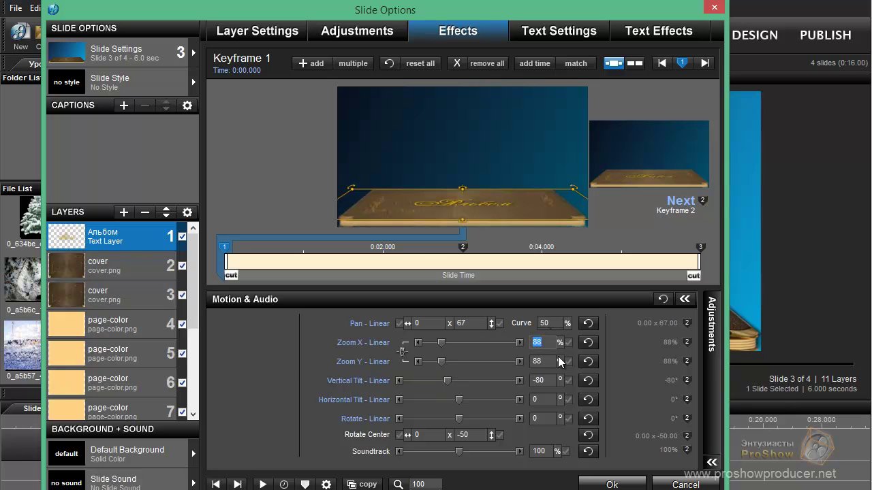
pyautogui.write('73')
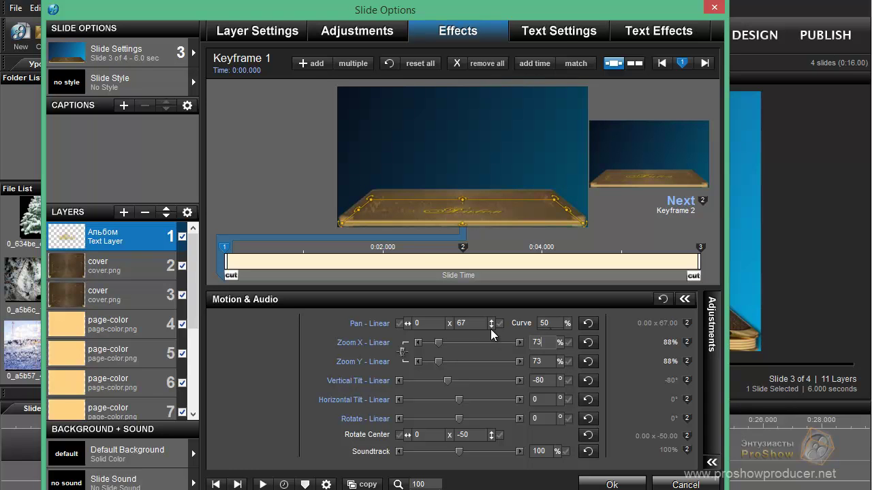
pyautogui.doubleClick(470, 325)
pyautogui.write('-68')
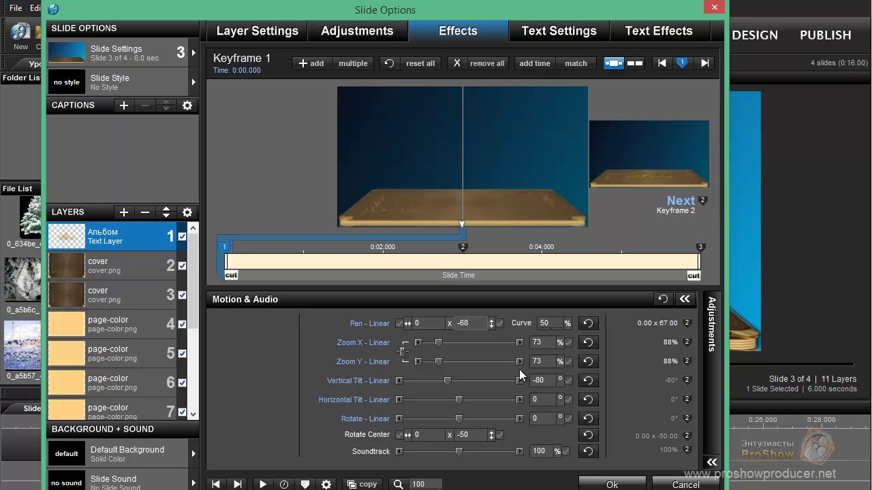
pyautogui.click(541, 418)
pyautogui.write('-90')
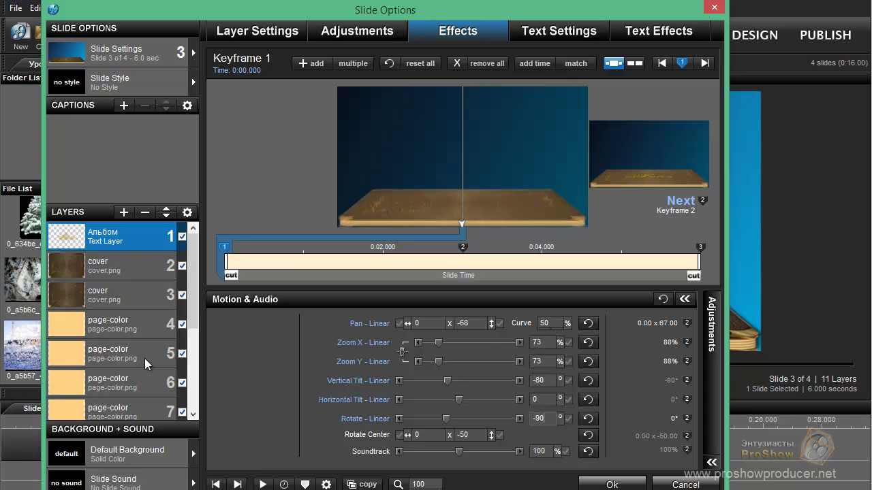
# - Copy Zoom X, Zoom Y, Position Y and Rotation from this keyframe, targeting Keyframe 1 of Slide 3's cover layers 2 and 3
pyautogui.rightClick(226, 250)
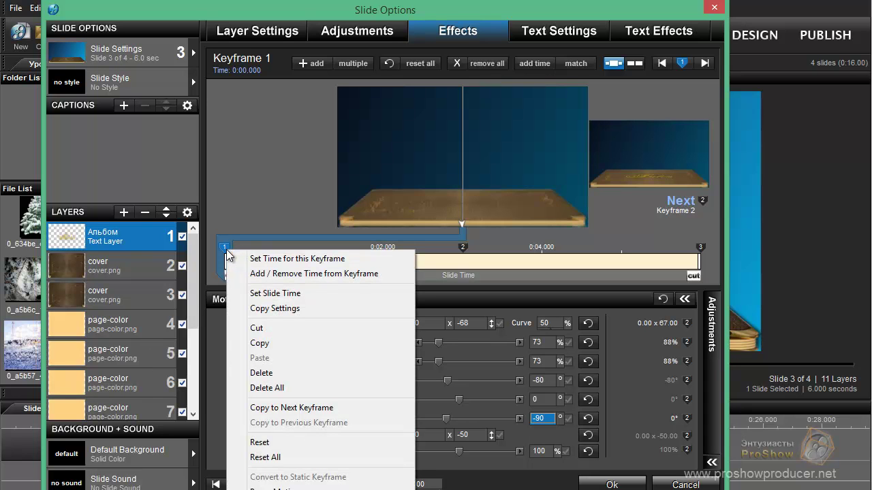
pyautogui.click(284, 310)
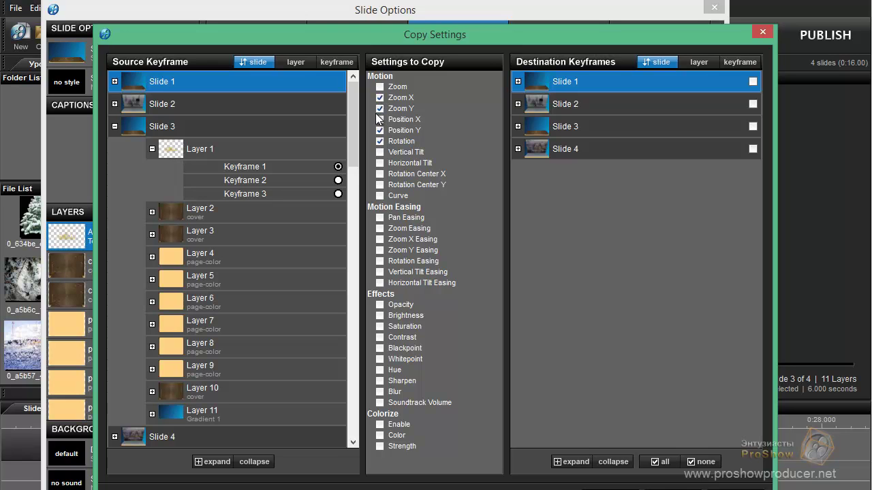
pyautogui.click(517, 126)
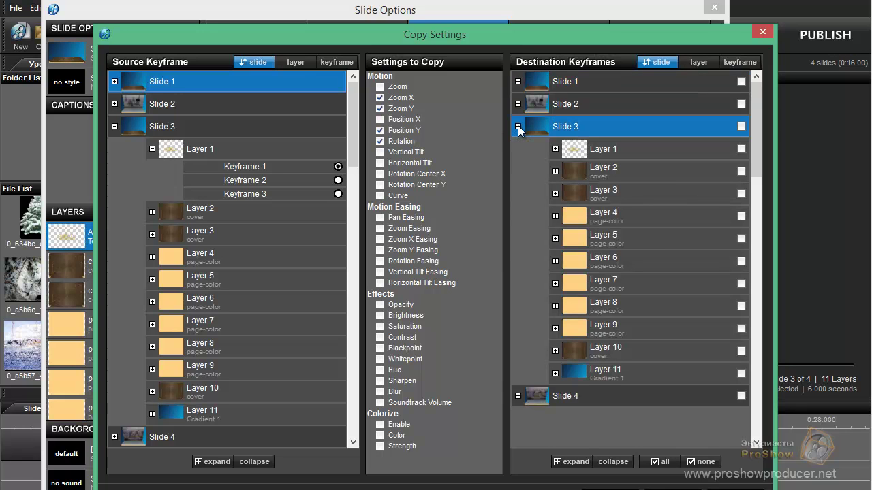
pyautogui.click(555, 171)
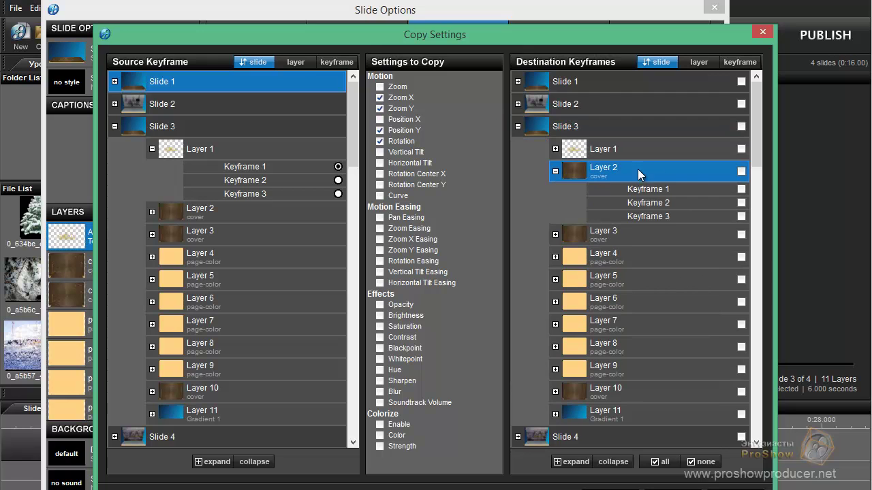
pyautogui.click(741, 189)
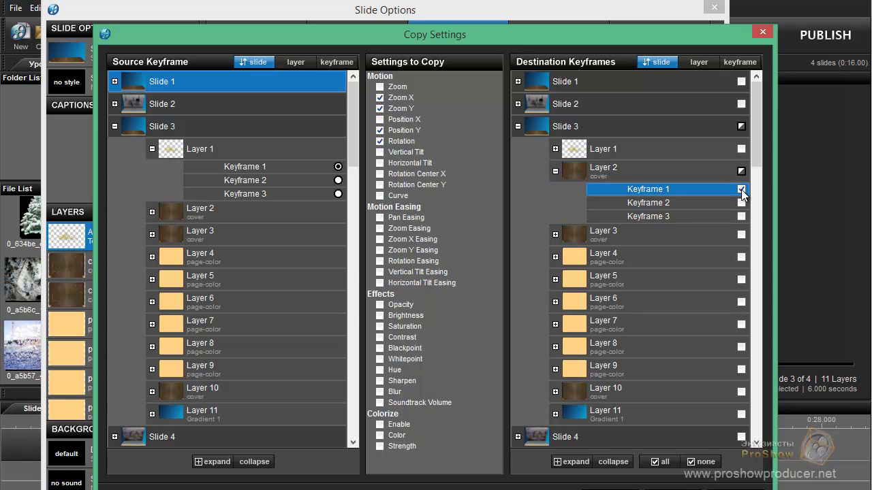
pyautogui.click(555, 234)
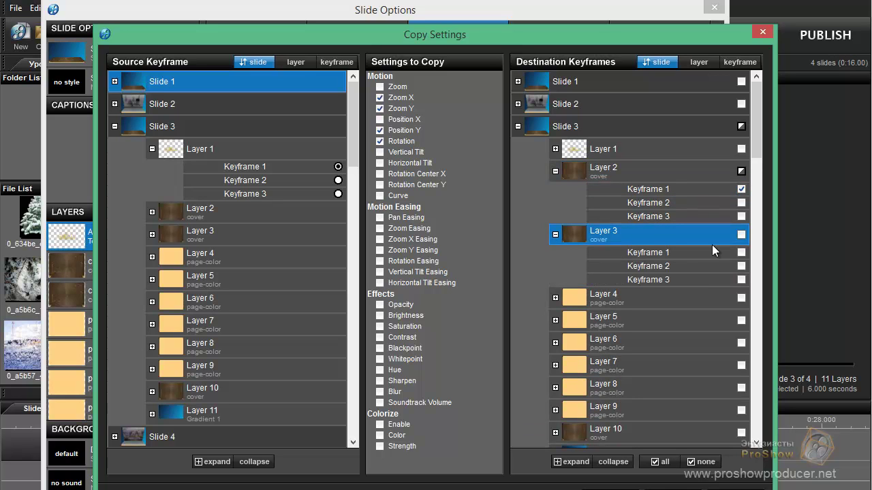
pyautogui.click(741, 252)
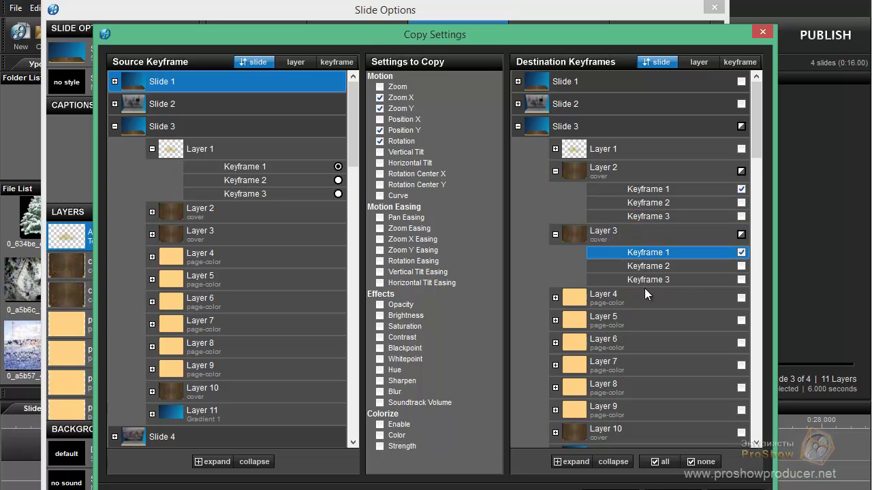
# - Mark Keyframe 1 of Slide 3's page-color layers 4 through 9 as destinations for the copied settings
pyautogui.click(555, 298)
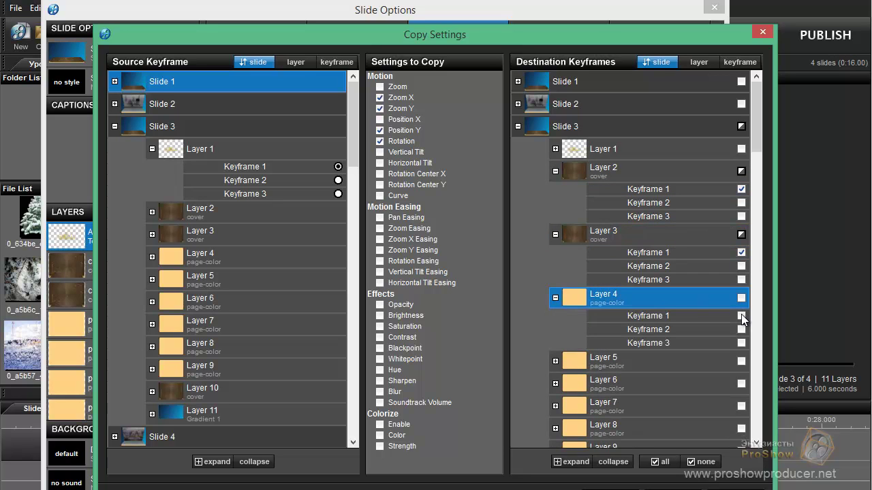
pyautogui.click(741, 316)
pyautogui.click(556, 361)
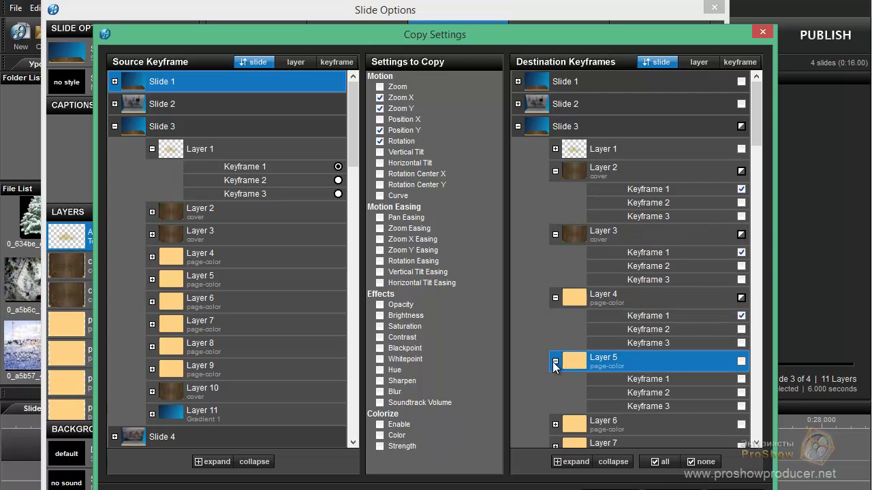
pyautogui.click(741, 379)
pyautogui.moveTo(759, 130); pyautogui.dragTo(782, 272)
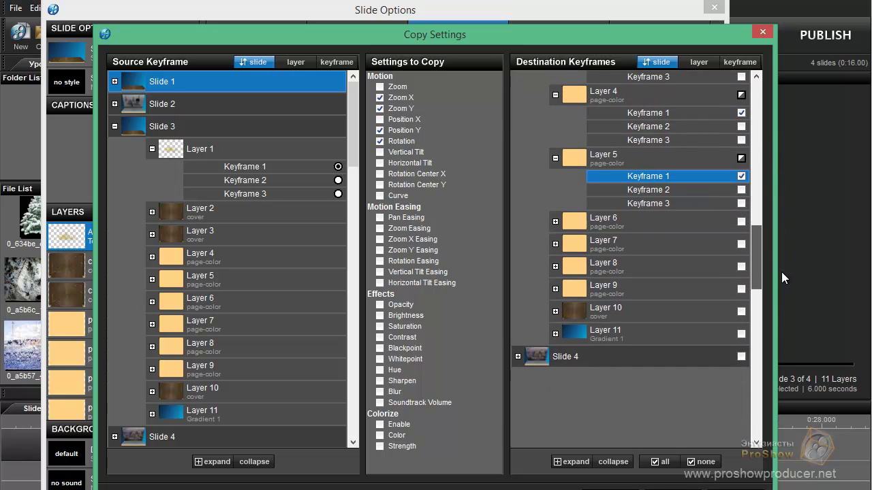
pyautogui.click(556, 221)
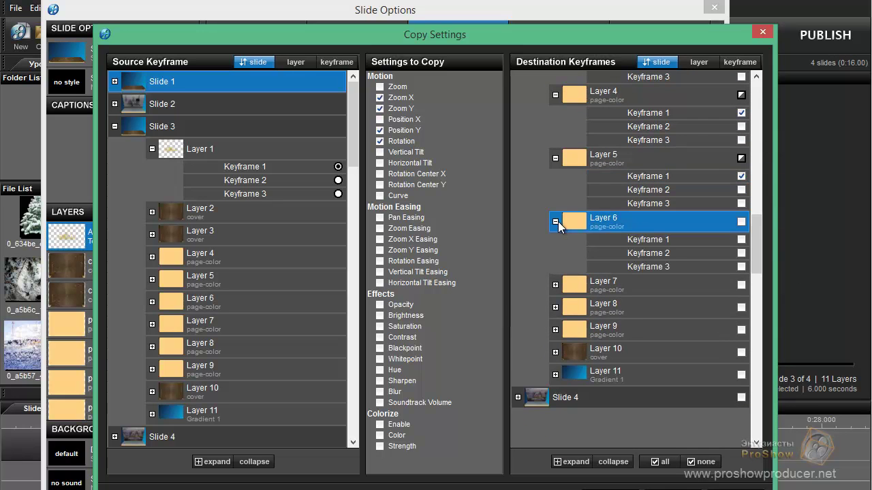
pyautogui.click(741, 239)
pyautogui.click(556, 284)
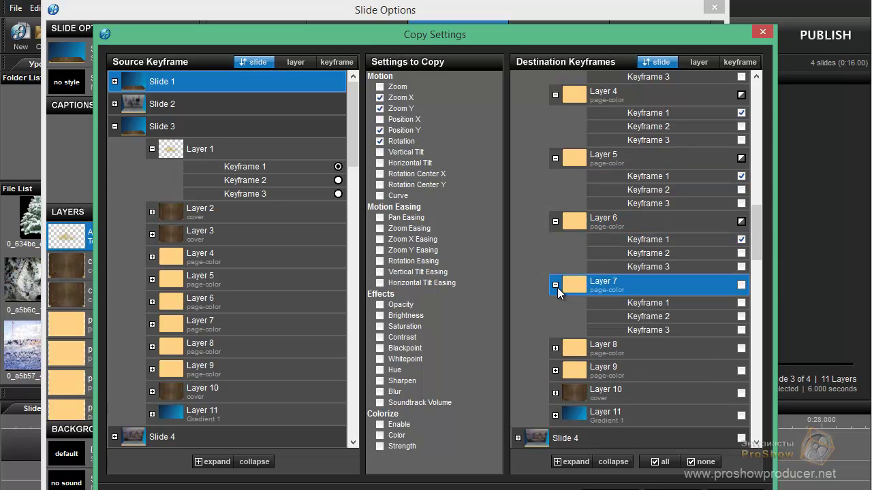
pyautogui.click(742, 303)
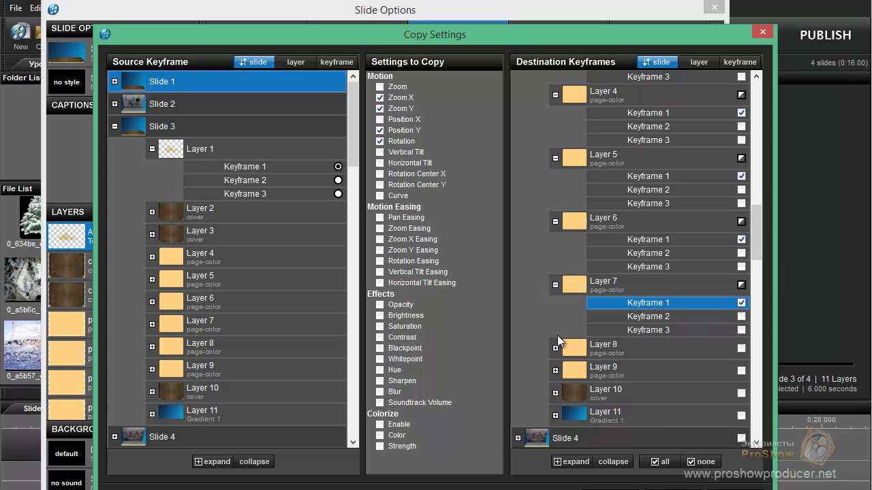
pyautogui.click(555, 348)
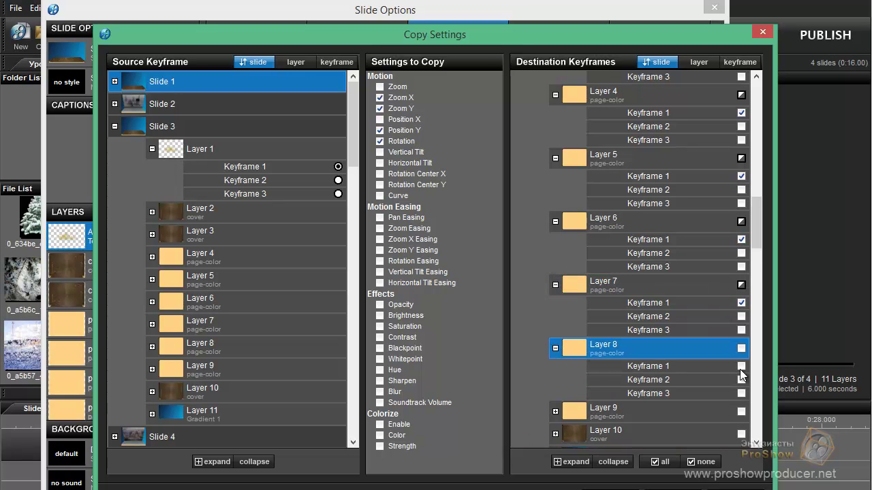
pyautogui.click(741, 366)
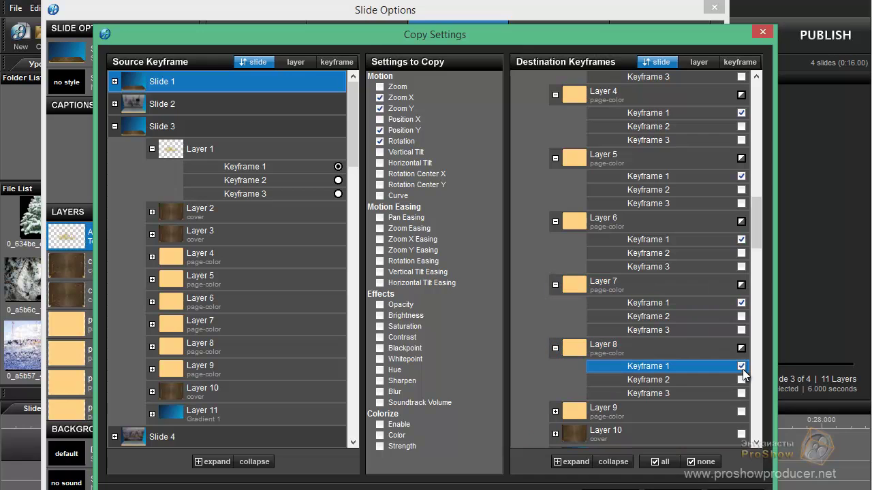
pyautogui.click(558, 413)
pyautogui.click(555, 412)
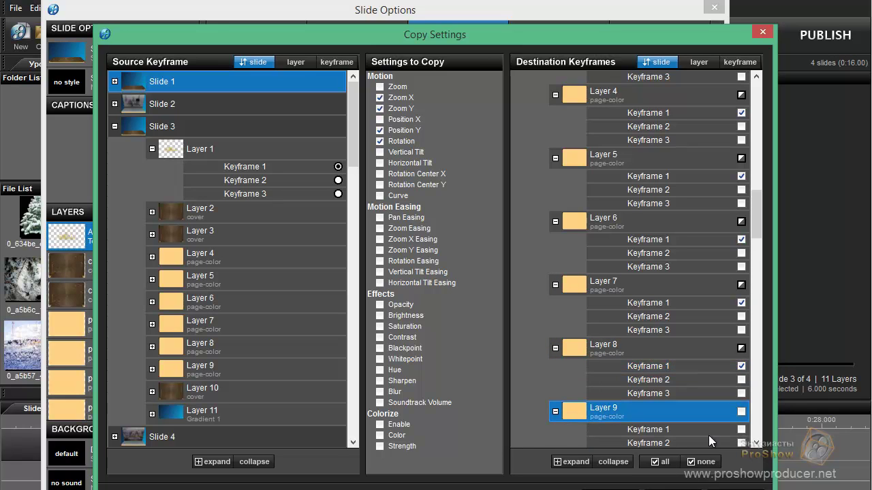
pyautogui.click(741, 431)
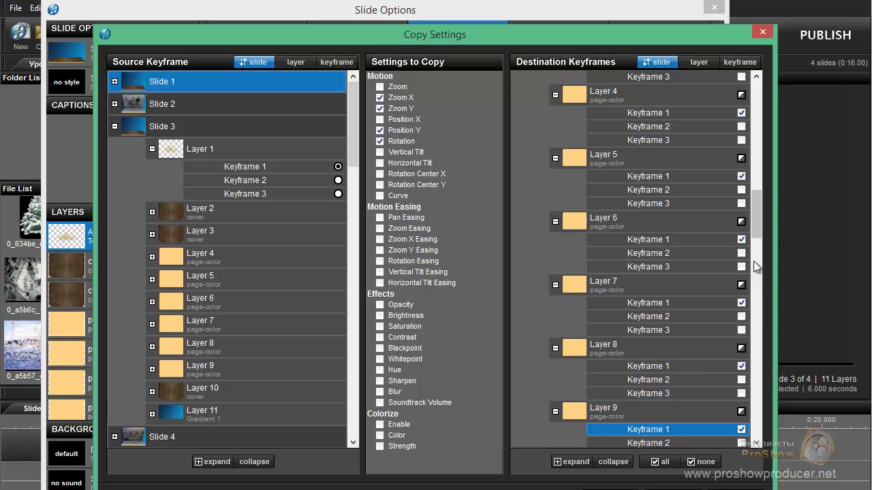
# - Include Keyframe 1 of the layer 10 cover as a destination and apply the settings copy
pyautogui.moveTo(759, 222); pyautogui.dragTo(771, 341)
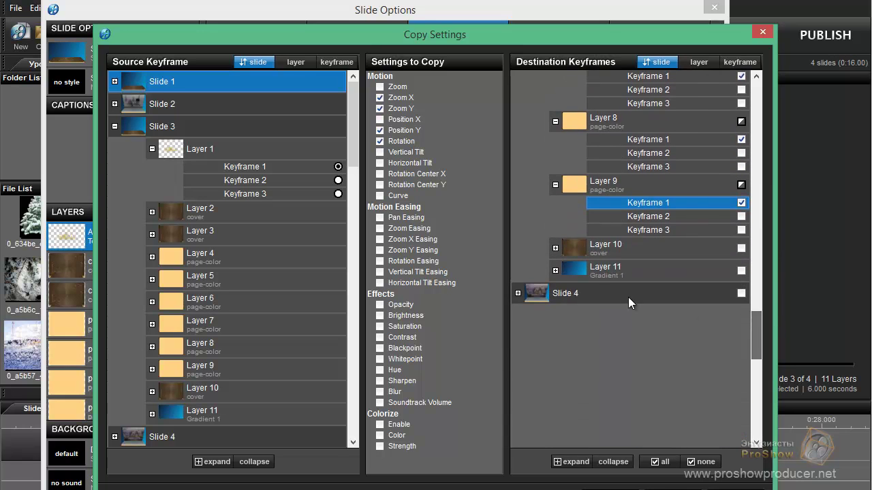
pyautogui.click(555, 249)
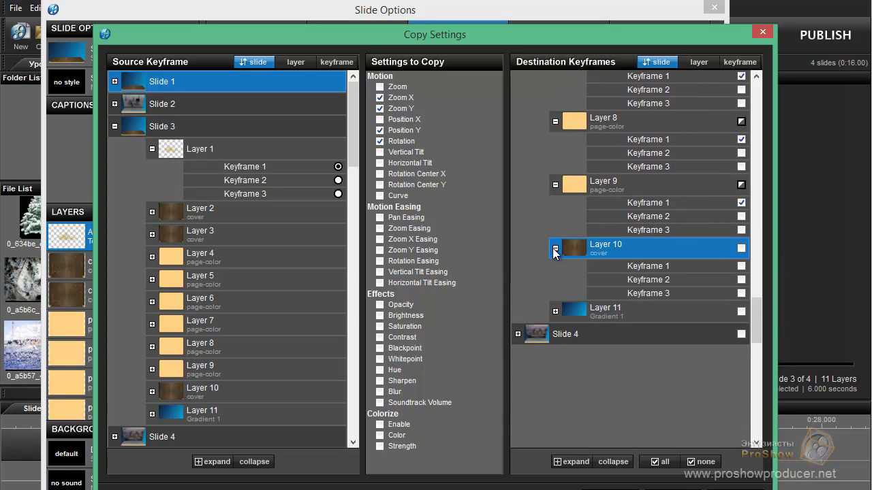
pyautogui.click(742, 266)
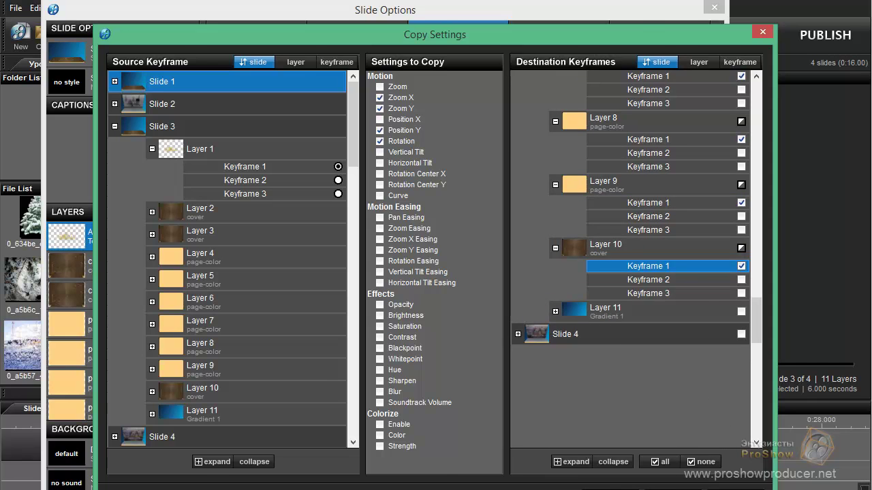
pyautogui.click(594, 480)
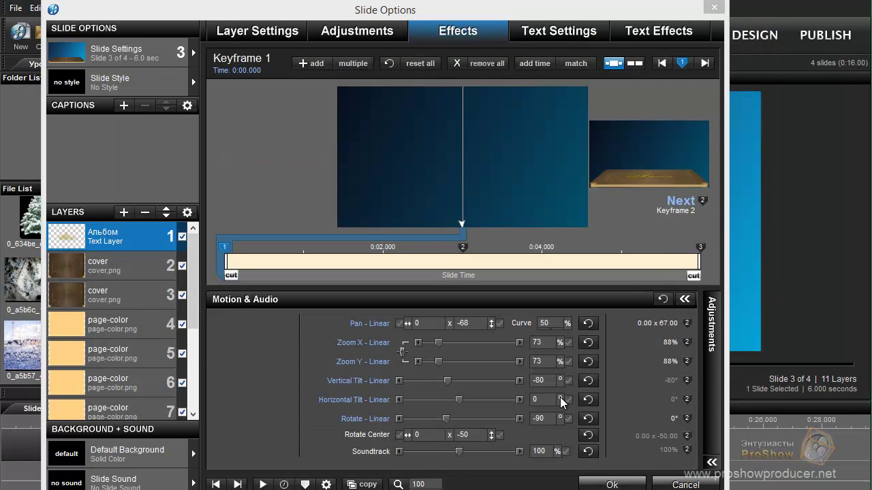
# - Scrub through the start of slide 3's animation, switch to slide 4 and preview the opening of its timeline
pyautogui.click(246, 276)
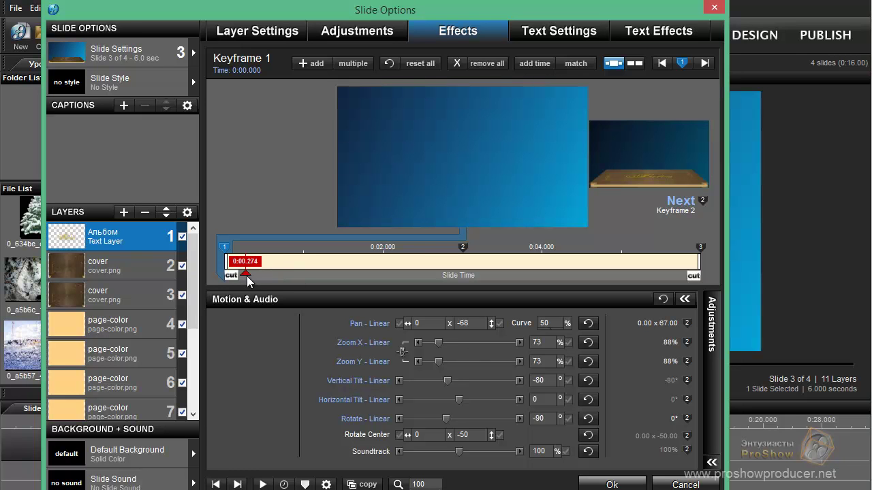
pyautogui.moveTo(260, 277)
pyautogui.mouseDown()
pyautogui.moveTo(379, 292)
pyautogui.moveTo(680, 303)
pyautogui.moveTo(273, 306)
pyautogui.mouseUp()
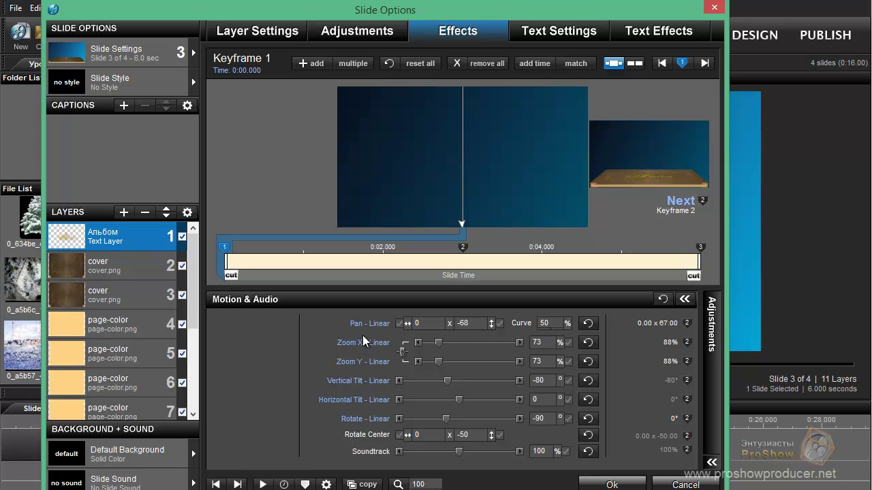
pyautogui.click(238, 485)
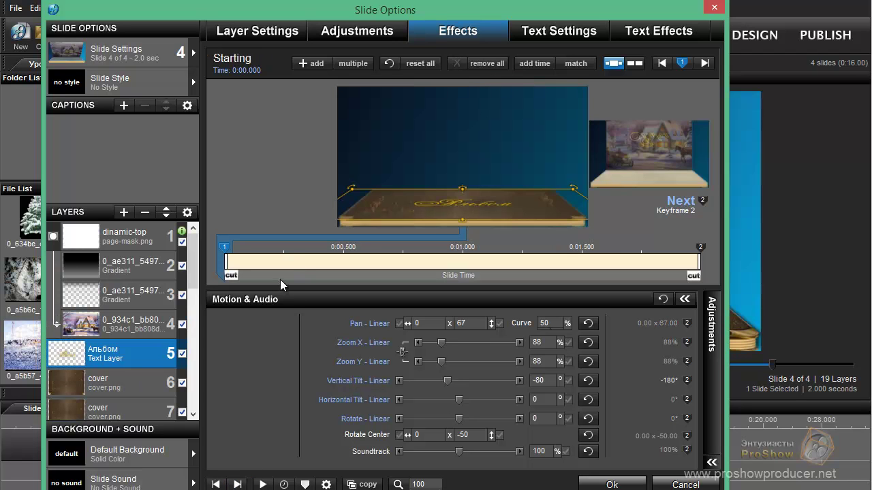
pyautogui.moveTo(278, 276); pyautogui.dragTo(214, 276)
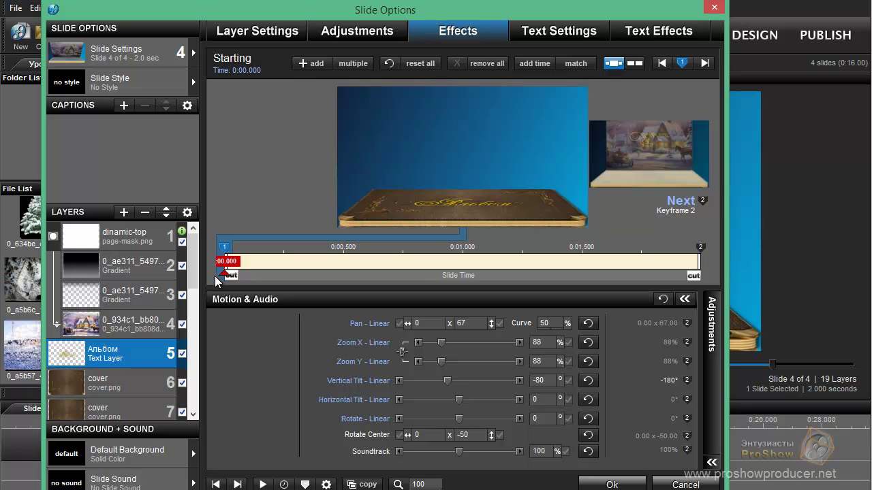
pyautogui.moveTo(214, 276); pyautogui.dragTo(215, 276)
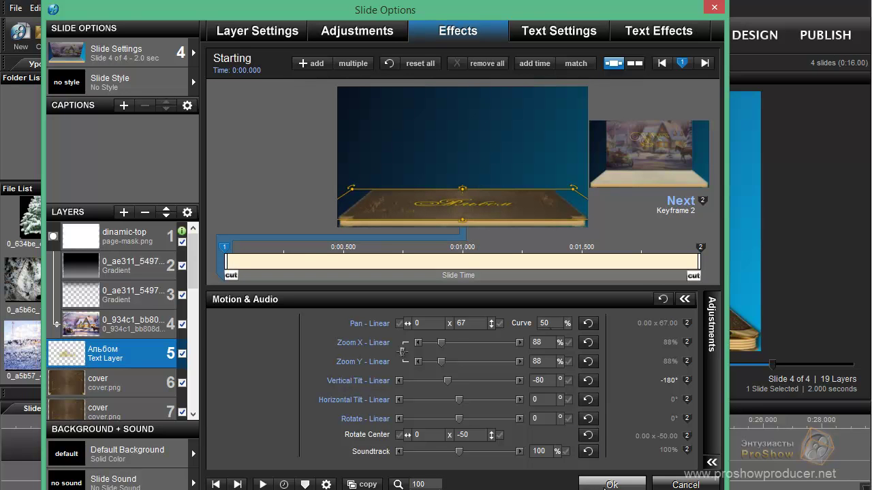
# - Accept slide 4's options and play the show preview from the start of slide 3
pyautogui.click(610, 485)
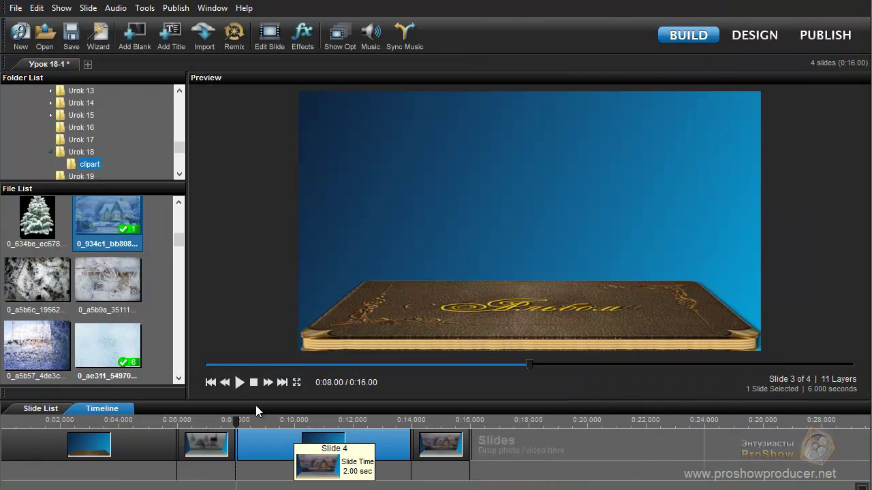
pyautogui.click(240, 382)
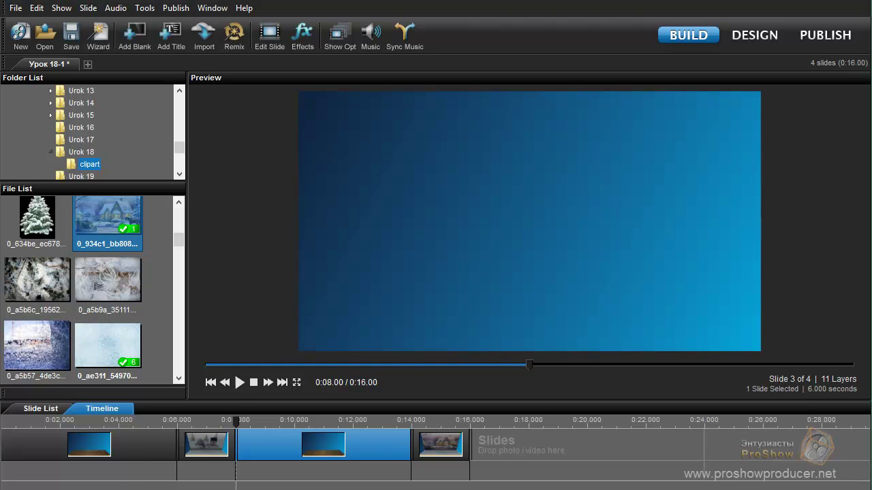
# - Switch to 3D_album.psd in Photoshop, hide the album cover and page-color layers, and show only the Текстура обложки layer
pyautogui.click(68, 478)
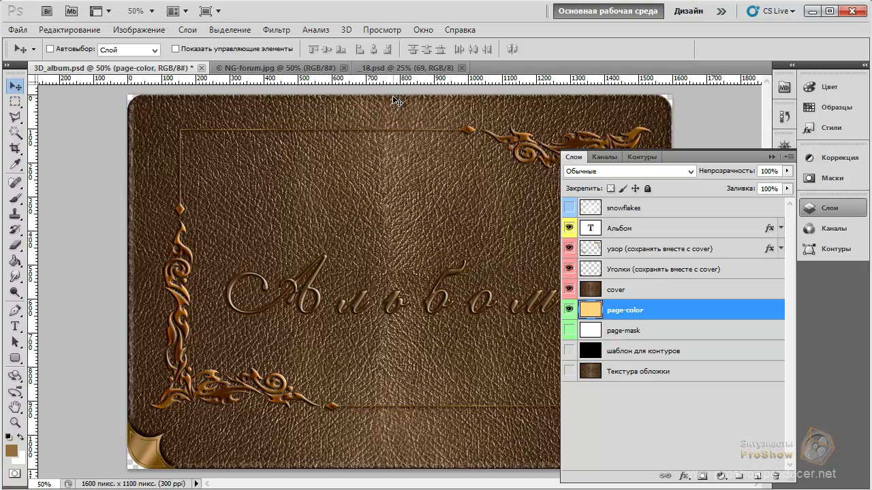
pyautogui.moveTo(569, 291); pyautogui.dragTo(569, 227)
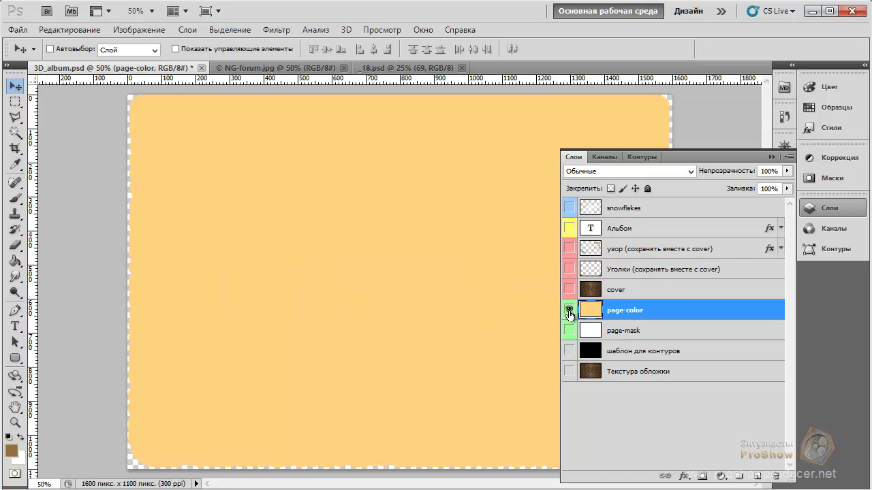
pyautogui.click(569, 312)
pyautogui.click(586, 372)
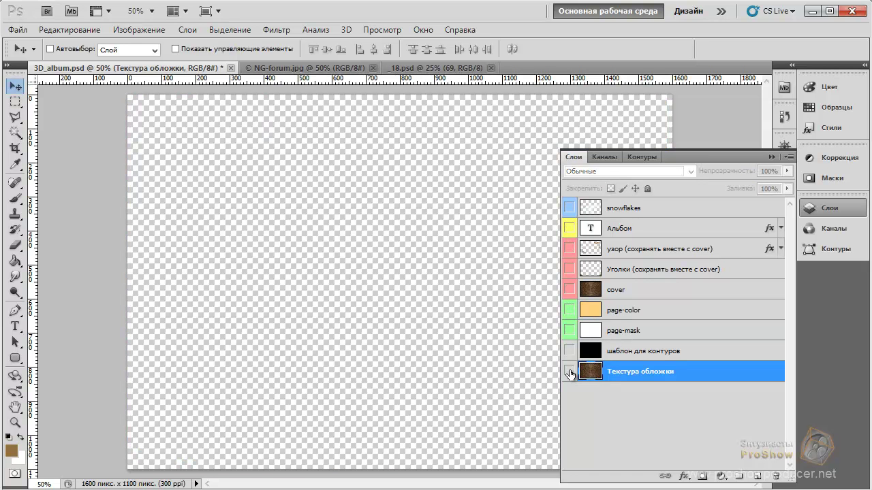
pyautogui.click(569, 372)
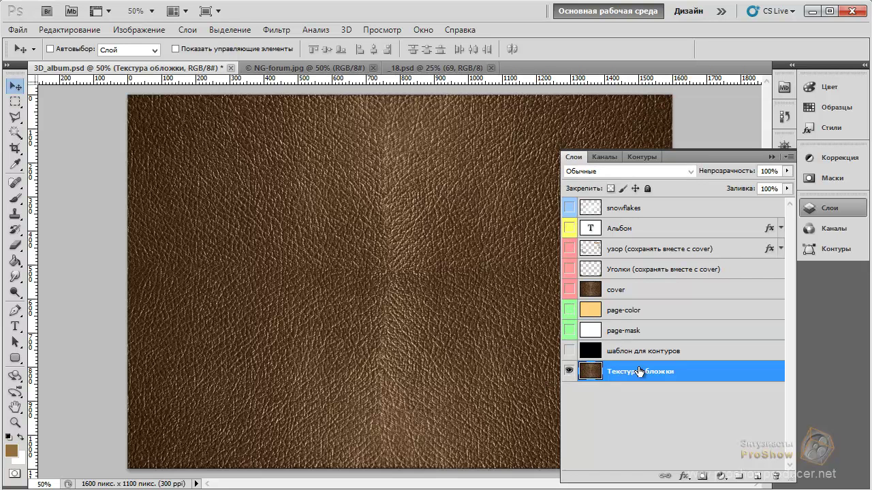
# - Show the шаблон для контуров layer, select its black shape with the Magic Wand, and invert the selection for use on Текстура обложки
pyautogui.click(569, 351)
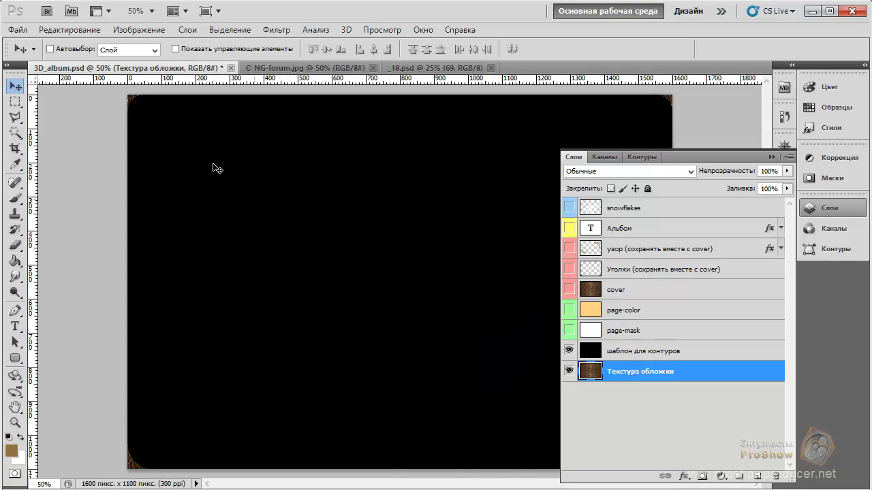
pyautogui.click(15, 132)
pyautogui.click(187, 159)
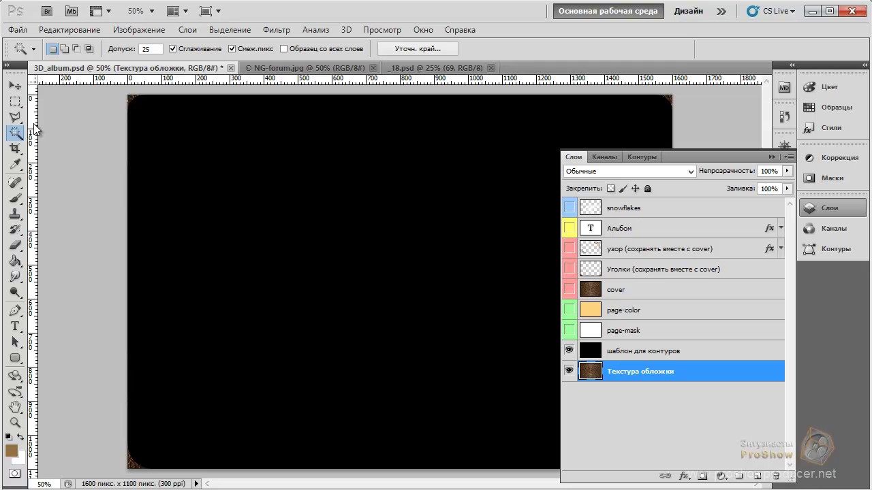
pyautogui.click(607, 349)
pyautogui.click(368, 203)
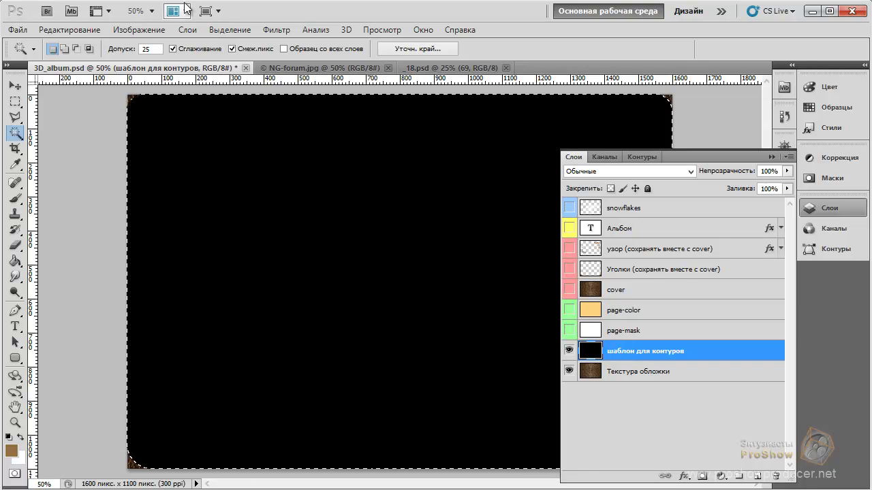
pyautogui.click(228, 30)
pyautogui.click(239, 81)
pyautogui.click(633, 373)
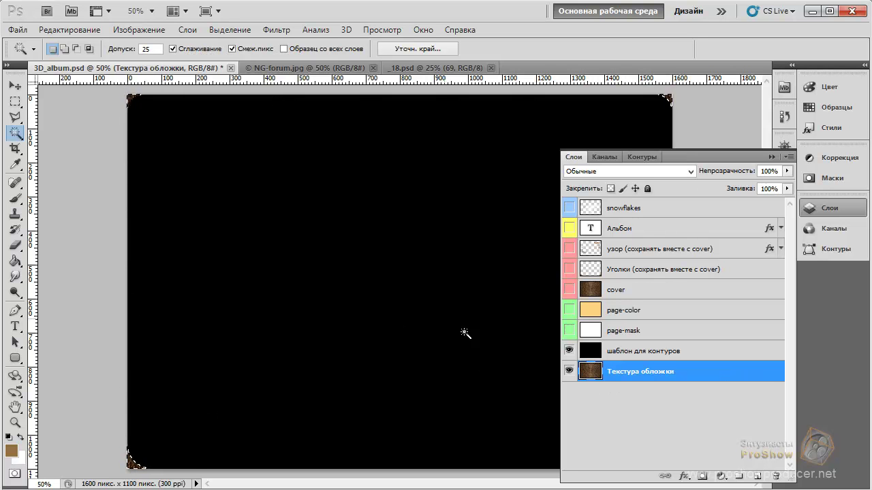
# - Clear the selection, hide the шаблон для контуров and Текстура обложки layers, and show and select the cover layer
pyautogui.click(230, 30)
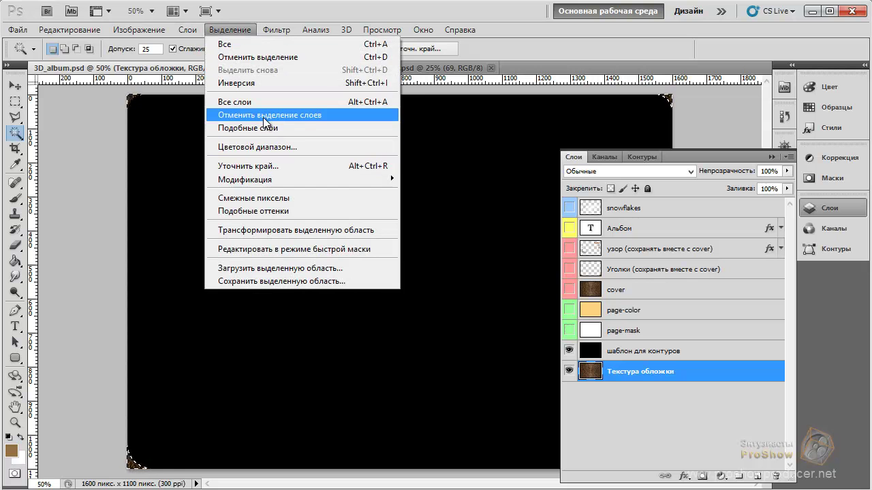
pyautogui.click(260, 60)
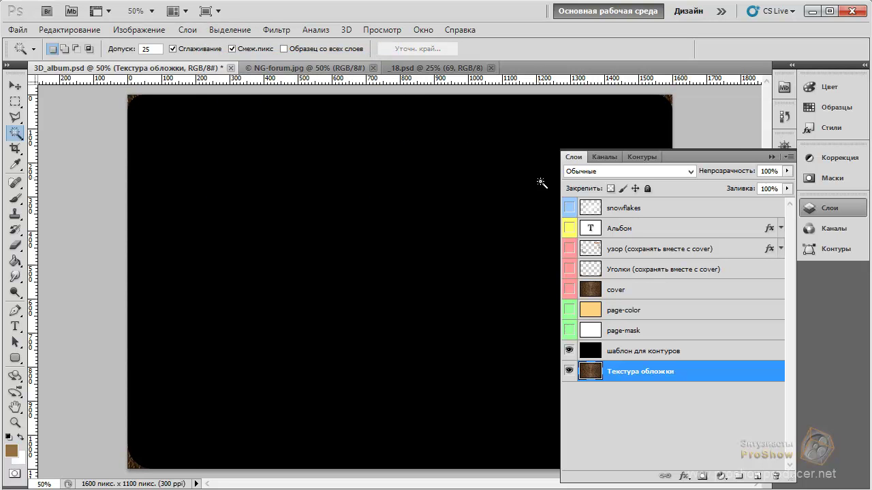
pyautogui.click(568, 349)
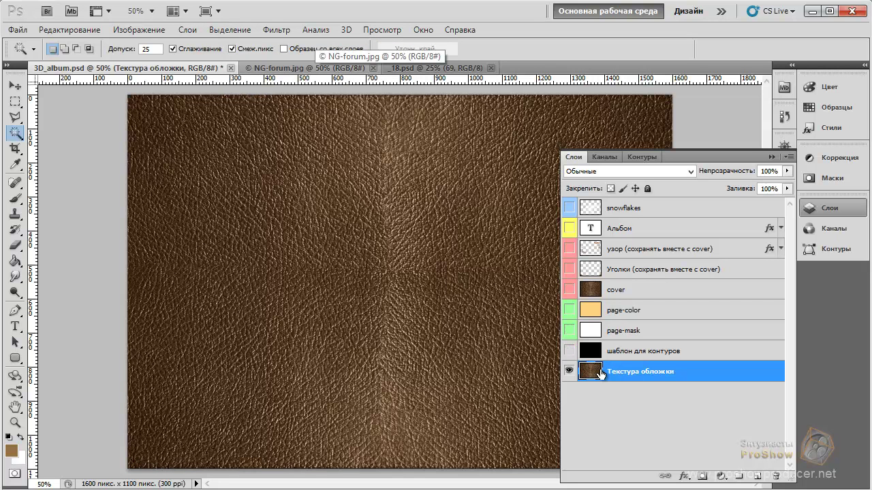
pyautogui.click(568, 371)
pyautogui.click(569, 289)
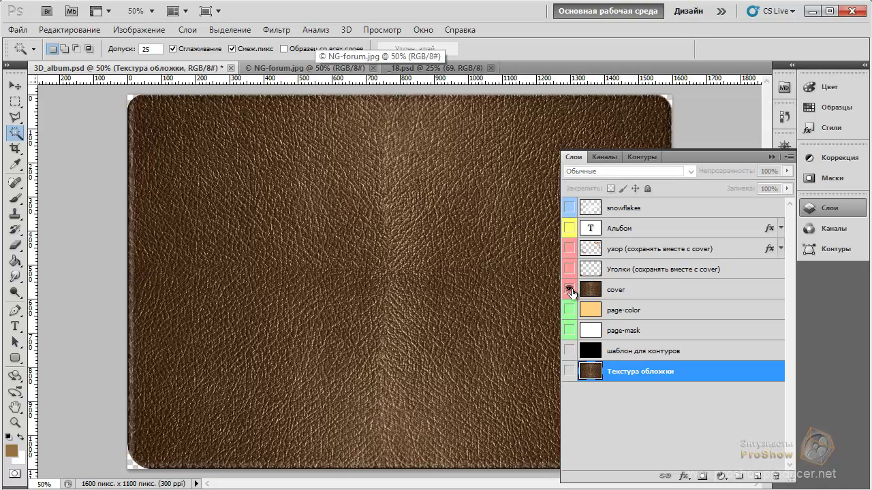
pyautogui.click(617, 290)
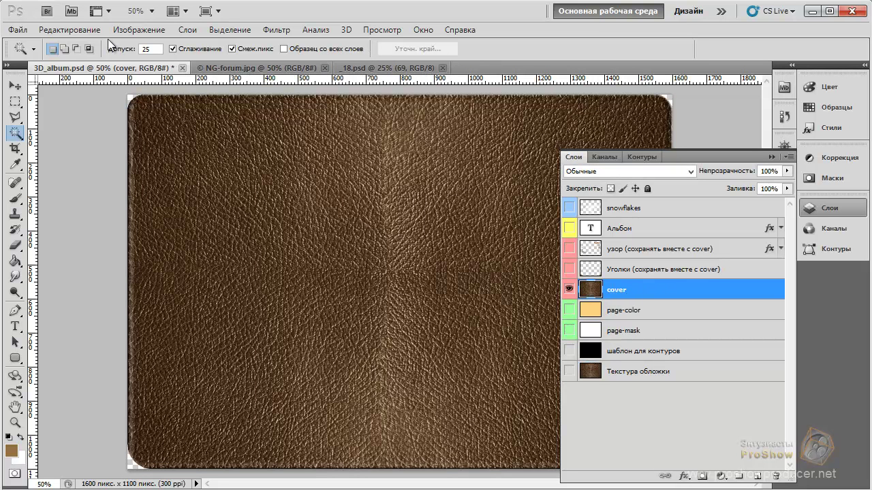
# - Try recoloring the cover layer with the Больше красного option of the Варианты adjustment
pyautogui.click(127, 31)
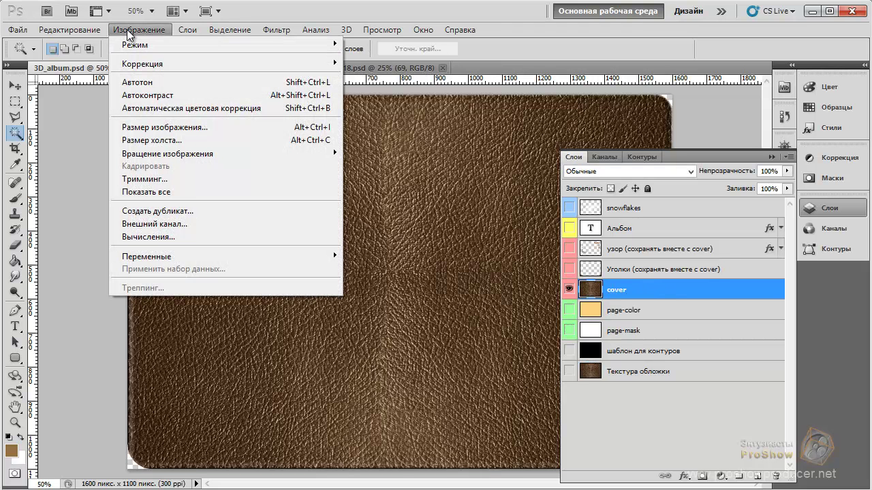
pyautogui.moveTo(130, 65)
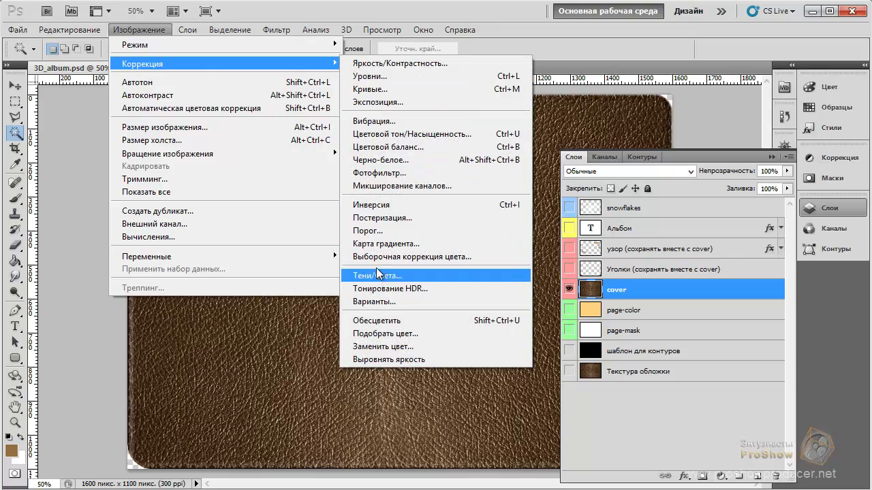
pyautogui.click(382, 302)
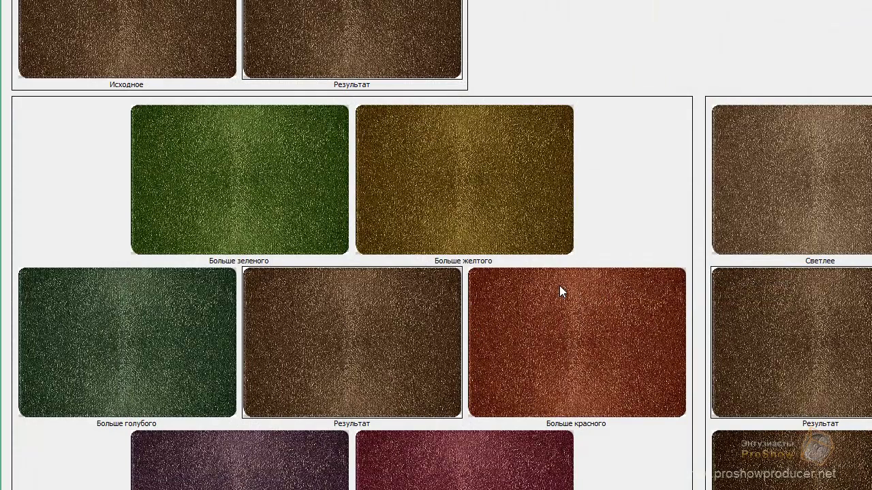
pyautogui.click(525, 353)
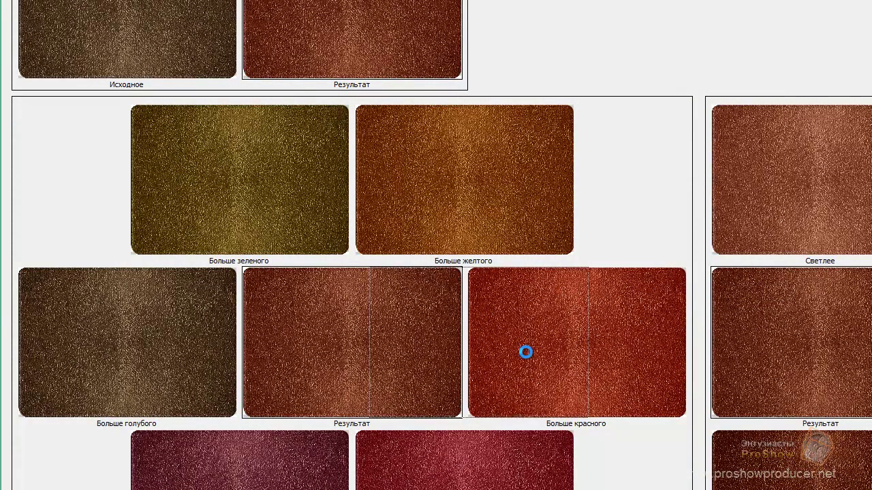
pyautogui.click(194, 184)
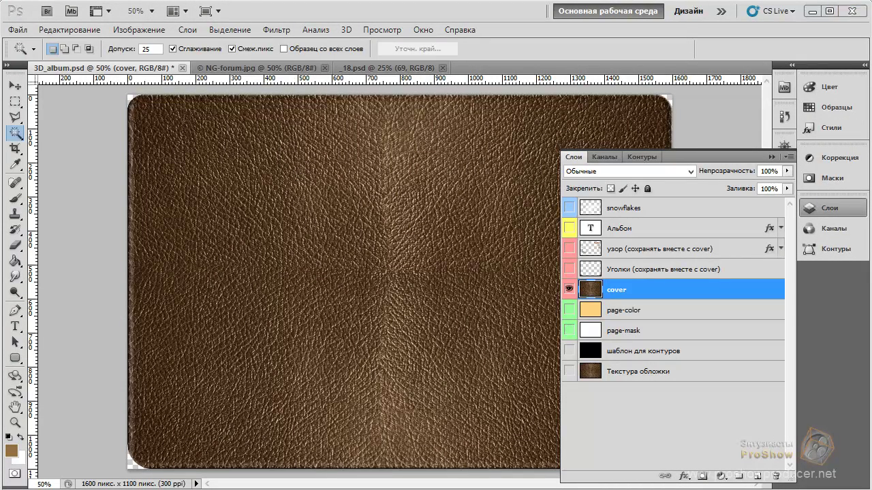
# - Switch back to ProShow Producer and look over the album files in the Urok 18 folder
pyautogui.click(813, 11)
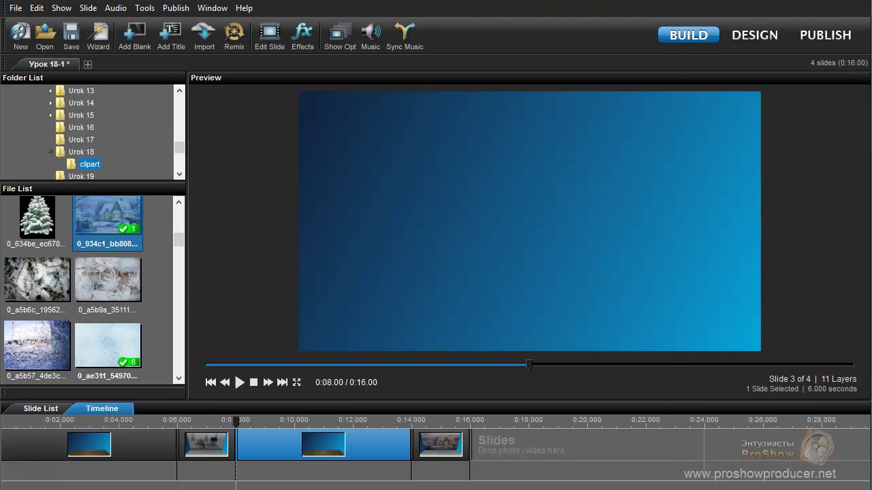
pyautogui.hotkey('alt', 'Tab')
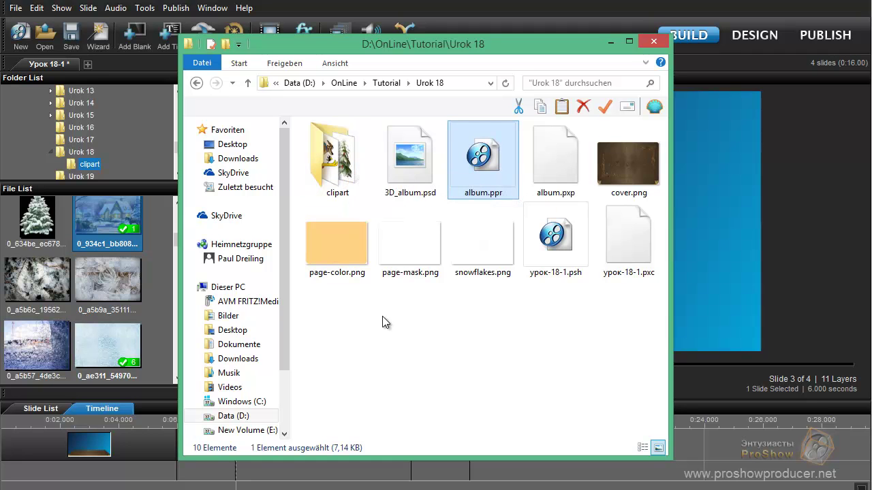
pyautogui.click(122, 3)
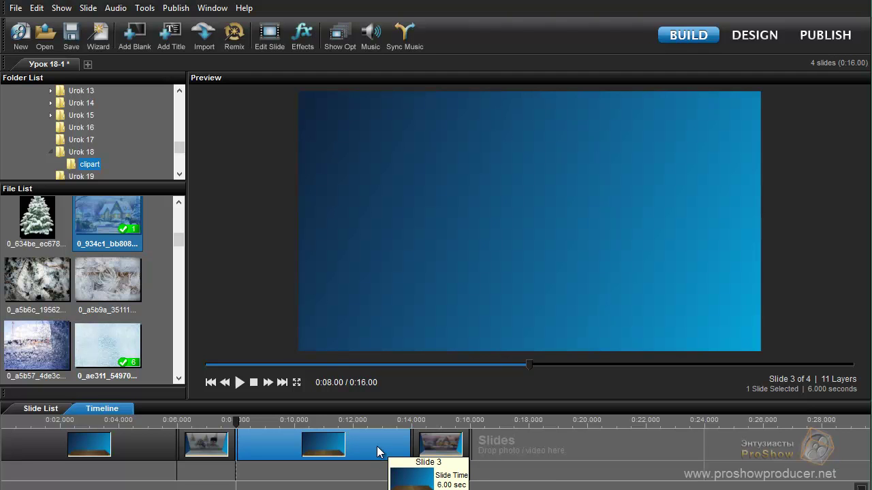
# - Scrub through the album's entrance on slide 3 and on to the opening winter scene on slide 4
pyautogui.click(235, 419)
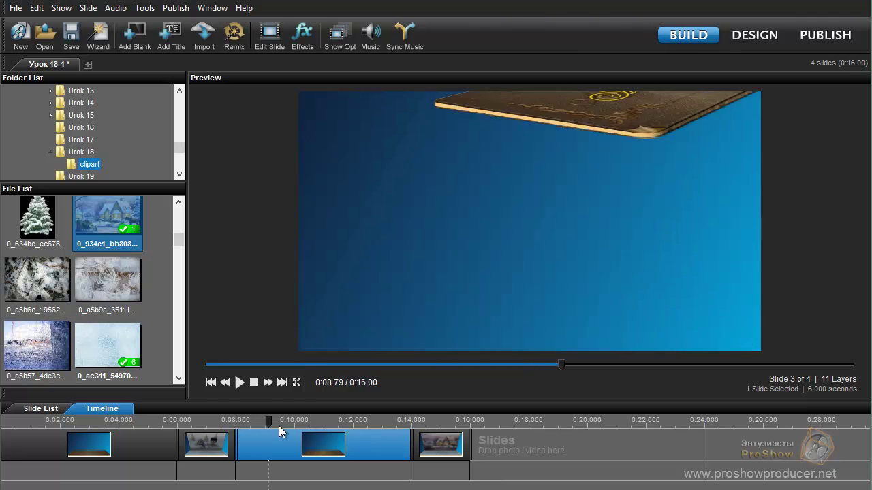
pyautogui.moveTo(327, 433); pyautogui.dragTo(440, 467)
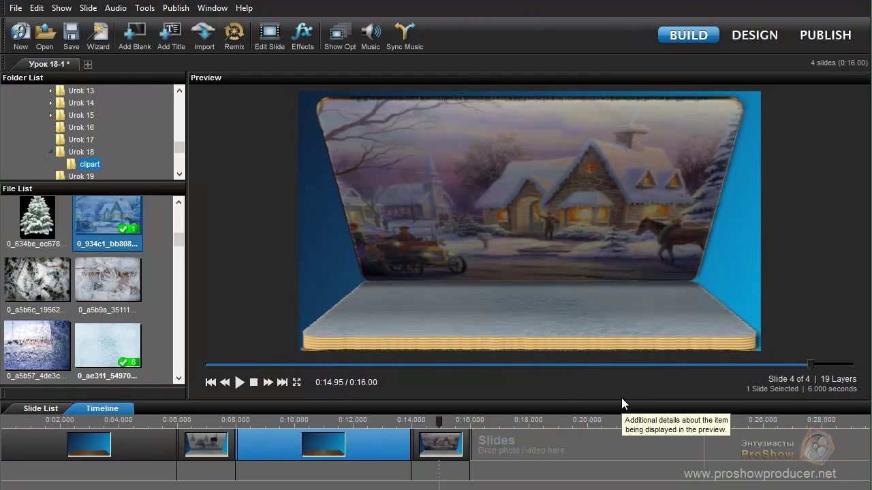